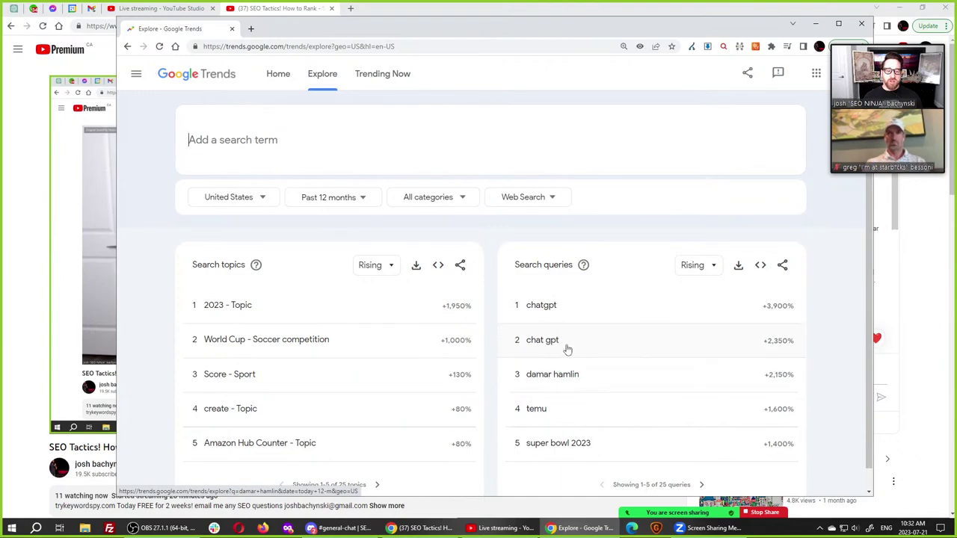
# Rank the search queries by Top and view the second page of the list.
pyautogui.scroll(-1, 562, 339)
pyautogui.scroll(1, 562, 339)
pyautogui.scroll(-1, 562, 336)
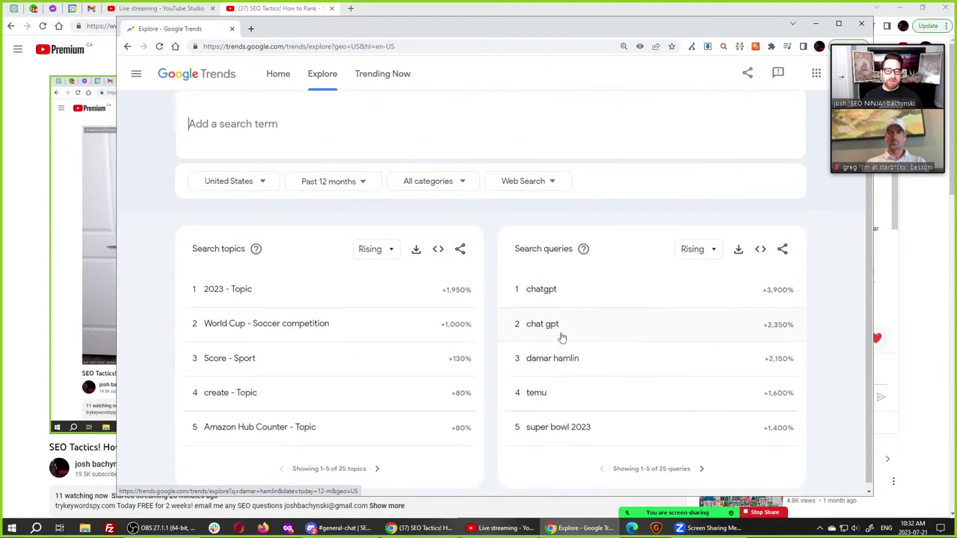
pyautogui.scroll(1, 673, 314)
pyautogui.click(693, 265)
pyautogui.click(686, 300)
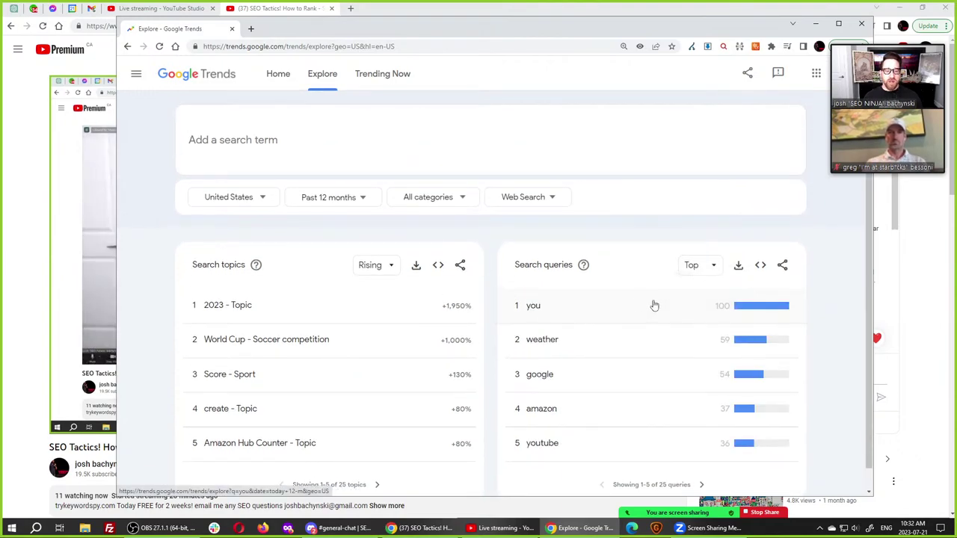
pyautogui.scroll(-1, 615, 370)
pyautogui.click(703, 464)
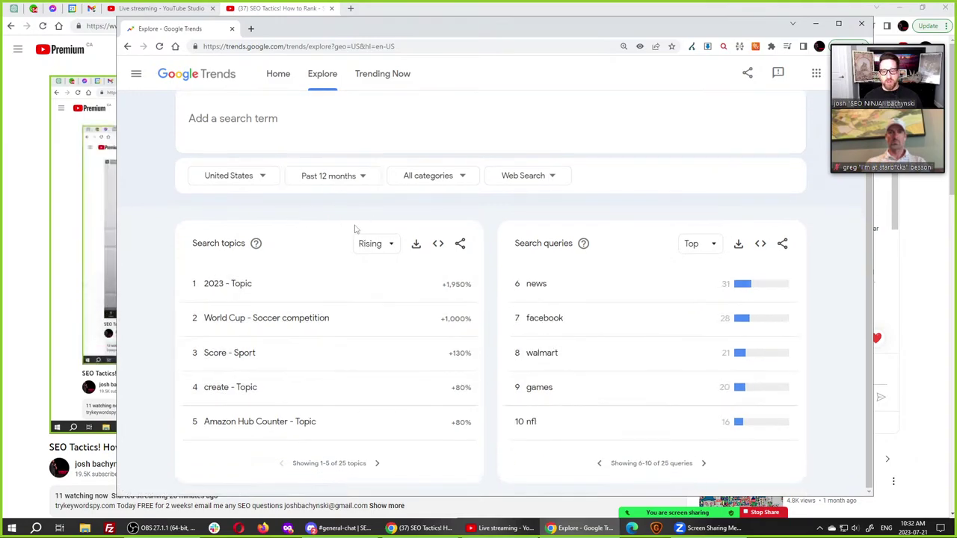
# Set the time range to Past 90 days for the United States search data.
pyautogui.click(363, 185)
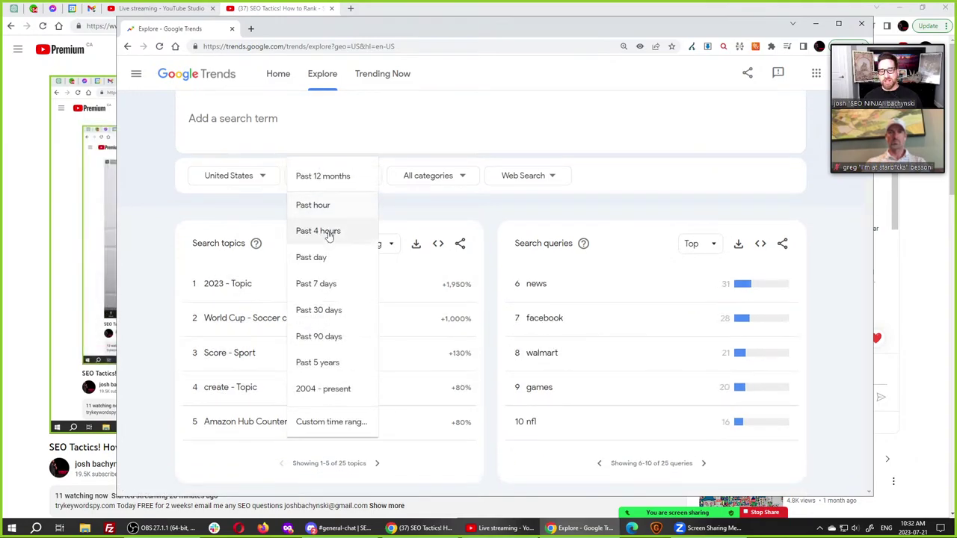
pyautogui.click(329, 337)
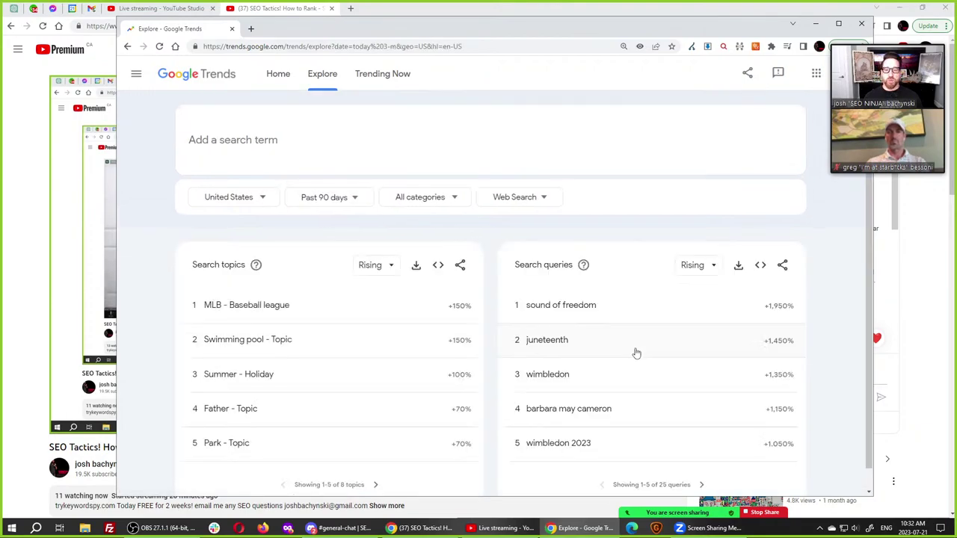
pyautogui.scroll(-1, 651, 311)
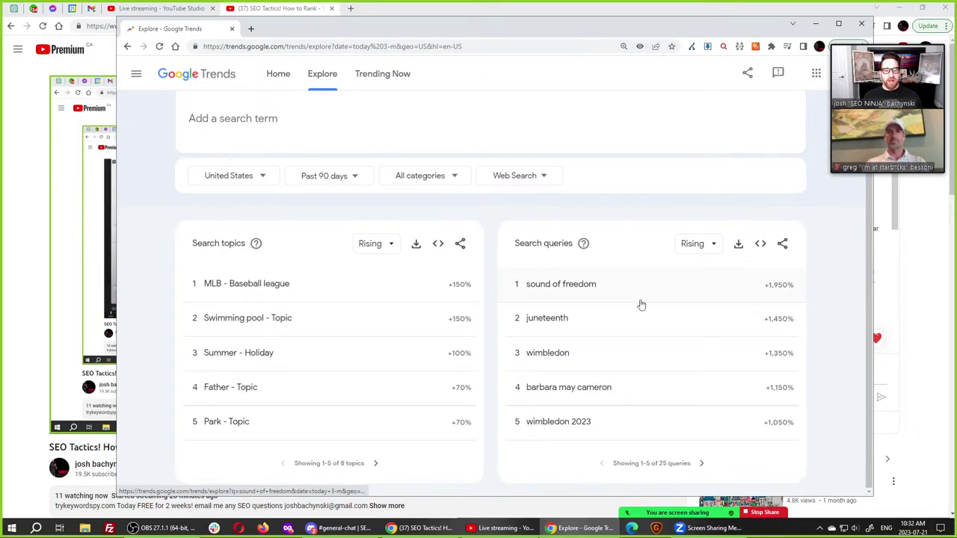
# Browse all pages of the rising search queries and return to the first page.
pyautogui.click(703, 465)
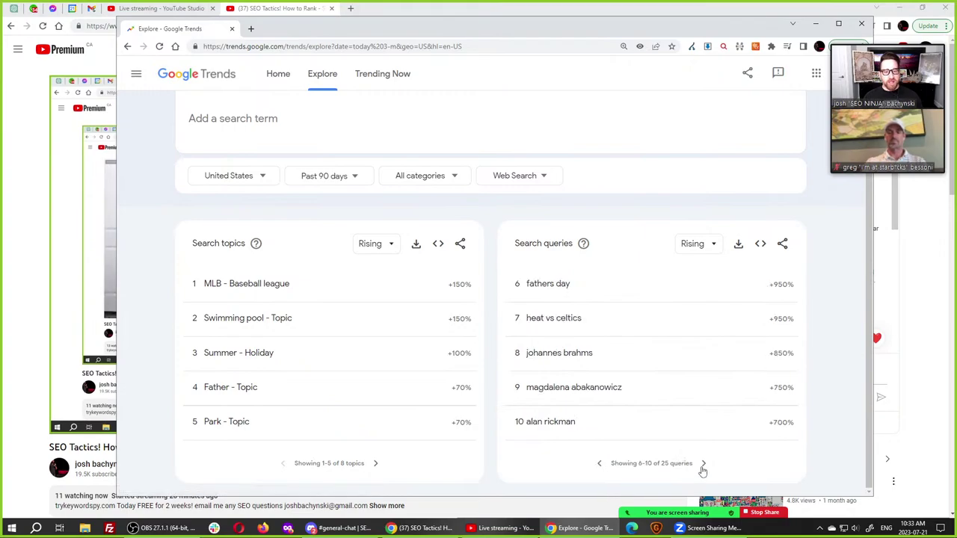
pyautogui.click(703, 465)
pyautogui.click(703, 465)
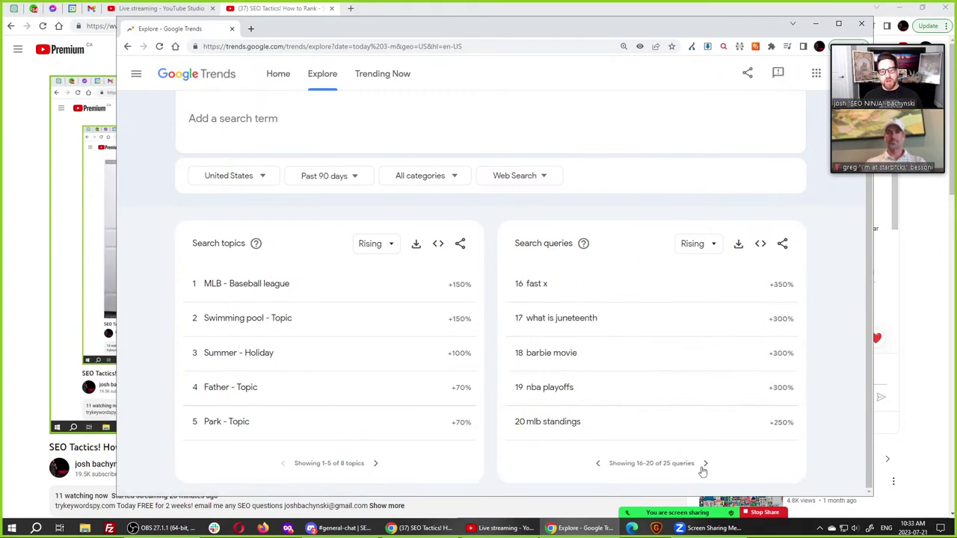
pyautogui.click(703, 464)
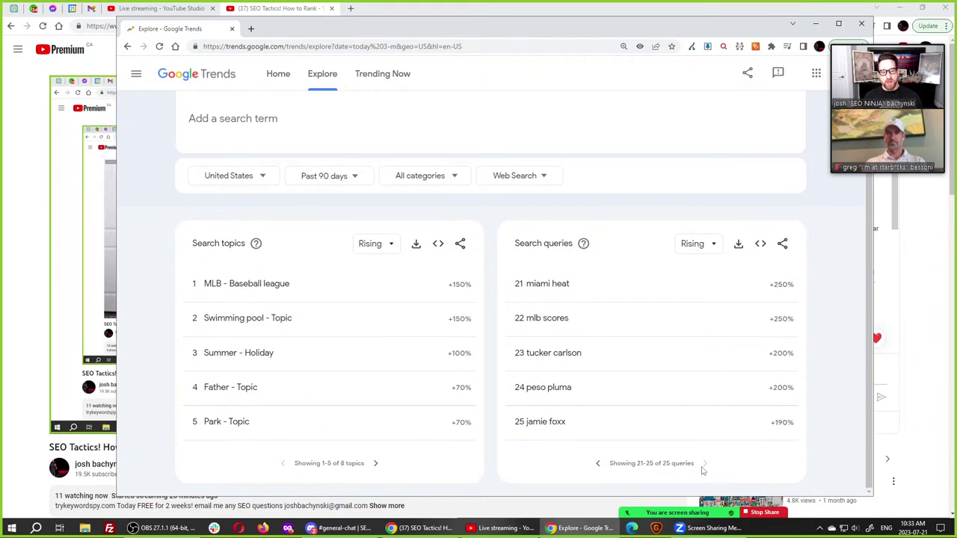
pyautogui.click(598, 465)
pyautogui.click(598, 464)
pyautogui.click(598, 464)
pyautogui.click(598, 465)
# Rank the search queries by Top, browse through all pages, and return to the first page.
pyautogui.click(699, 244)
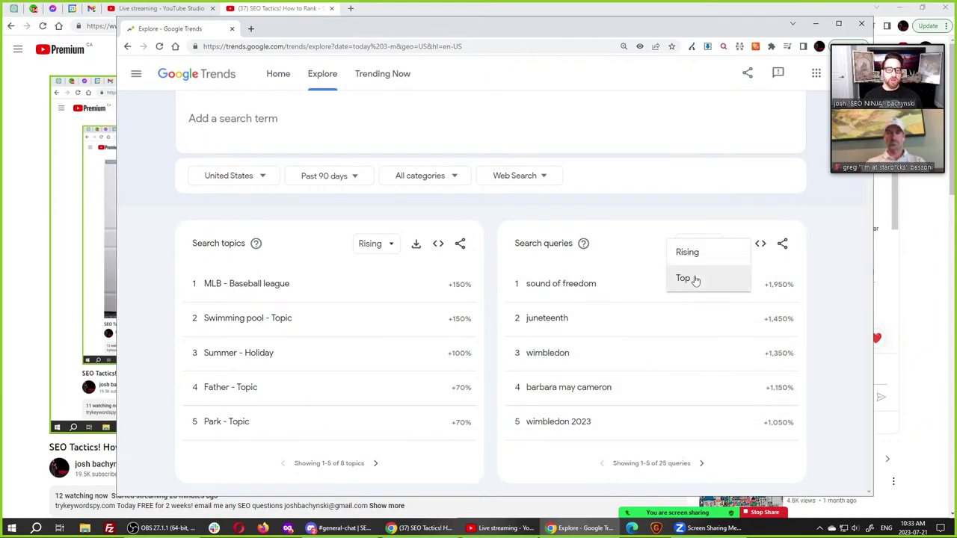
pyautogui.click(693, 279)
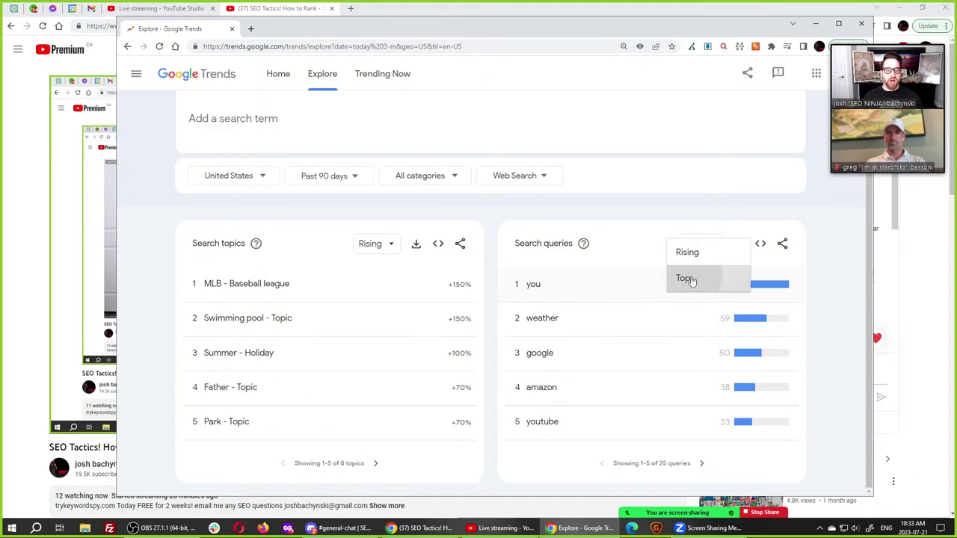
pyautogui.click(702, 464)
pyautogui.click(701, 464)
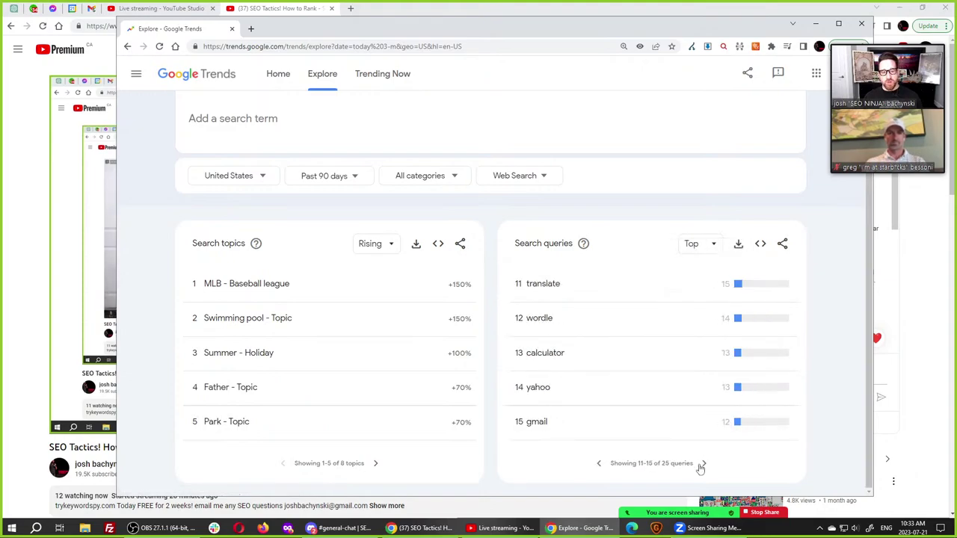
pyautogui.click(598, 463)
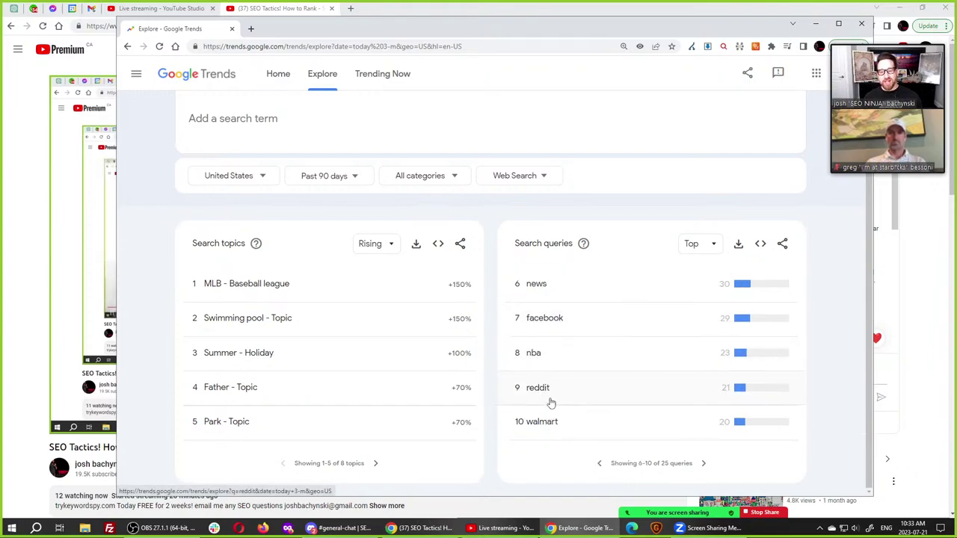
pyautogui.click(703, 465)
pyautogui.click(703, 464)
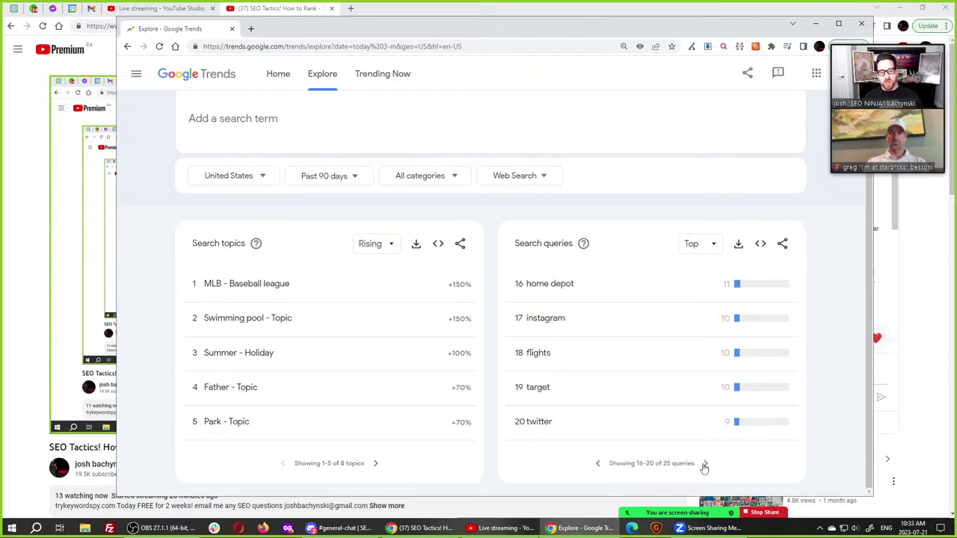
pyautogui.click(703, 464)
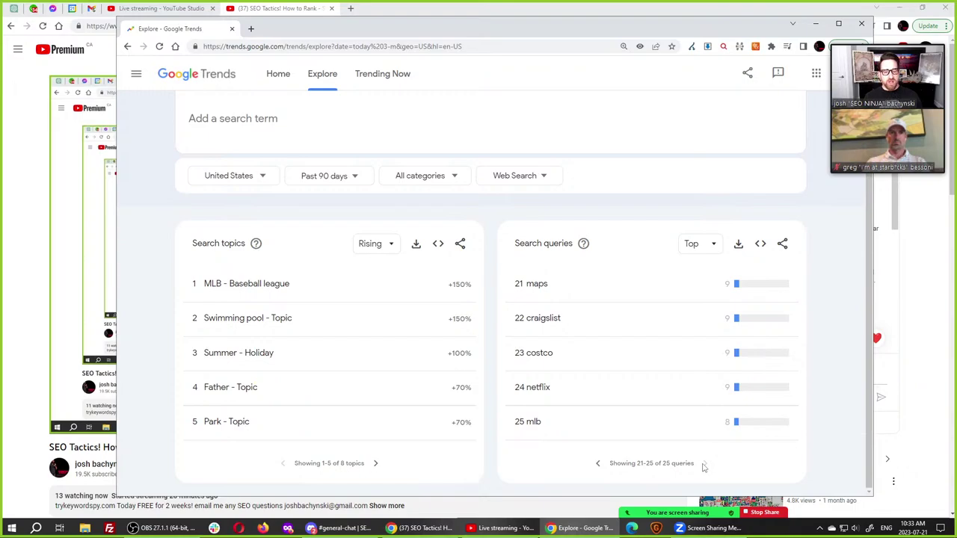
pyautogui.click(598, 465)
pyautogui.click(598, 464)
pyautogui.click(598, 464)
pyautogui.click(598, 465)
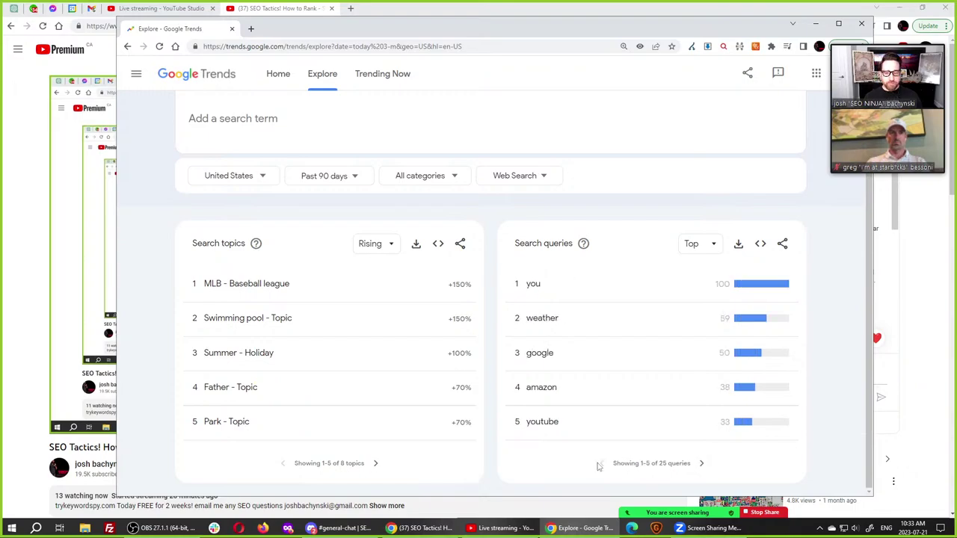
# Explore the search term "best" for the United States over the past 90 days.
pyautogui.scroll(1, 353, 208)
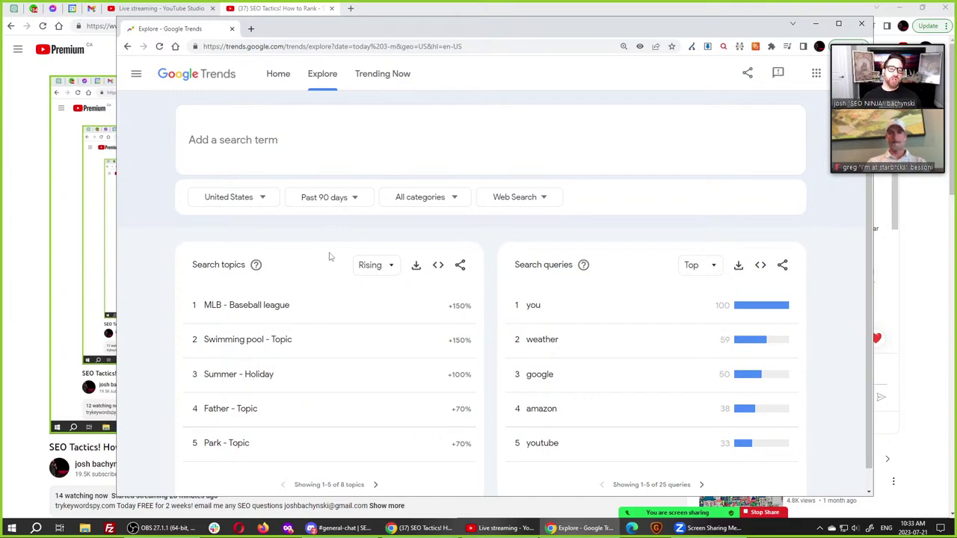
pyautogui.click(231, 138)
pyautogui.write('best')
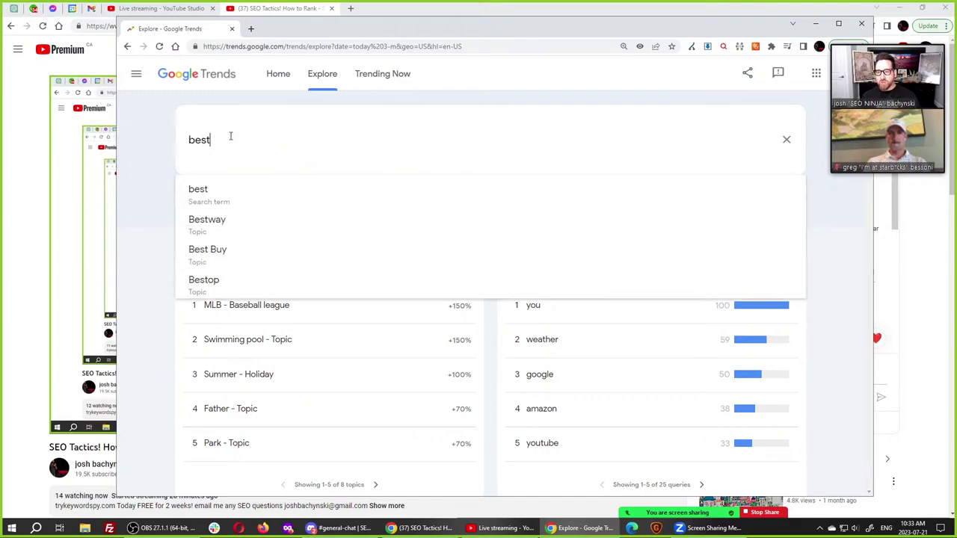
pyautogui.press('Return')
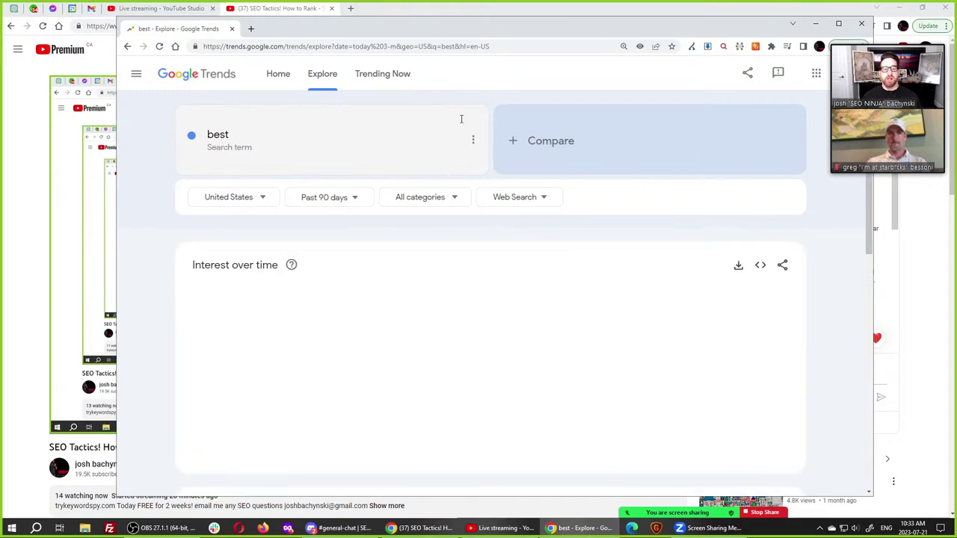
# Examine the rising related queries for "best" and check which region and time range they cover.
pyautogui.scroll(-8, 626, 239)
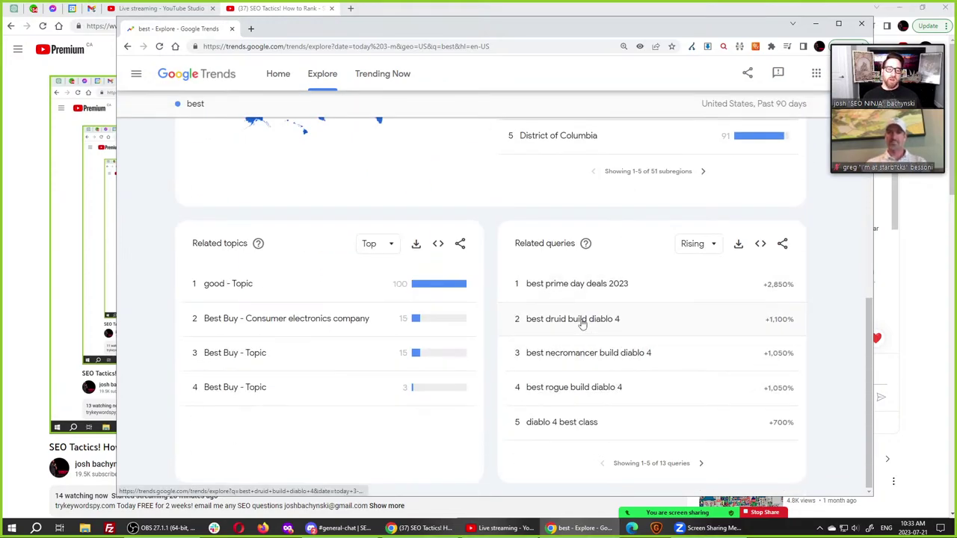
pyautogui.click(582, 323)
pyautogui.click(582, 324)
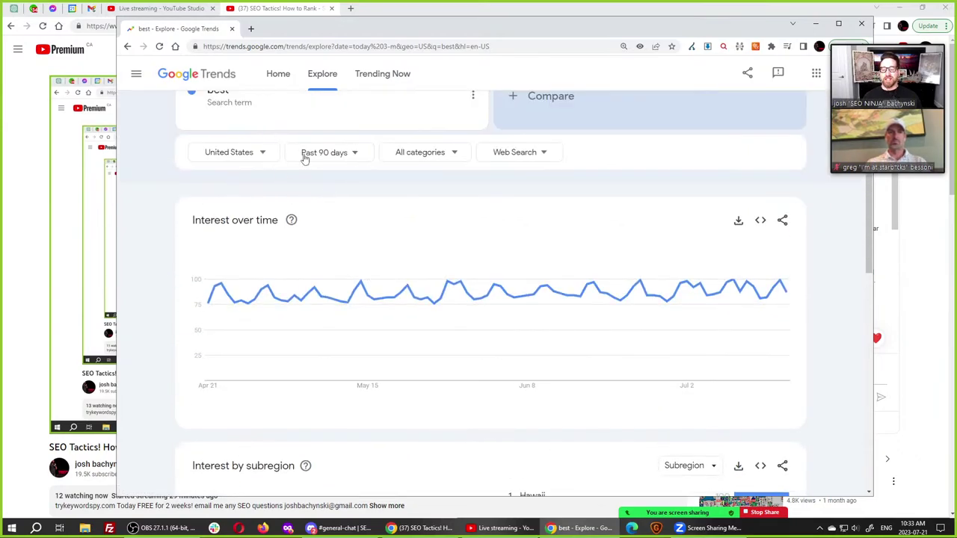
pyautogui.click(229, 153)
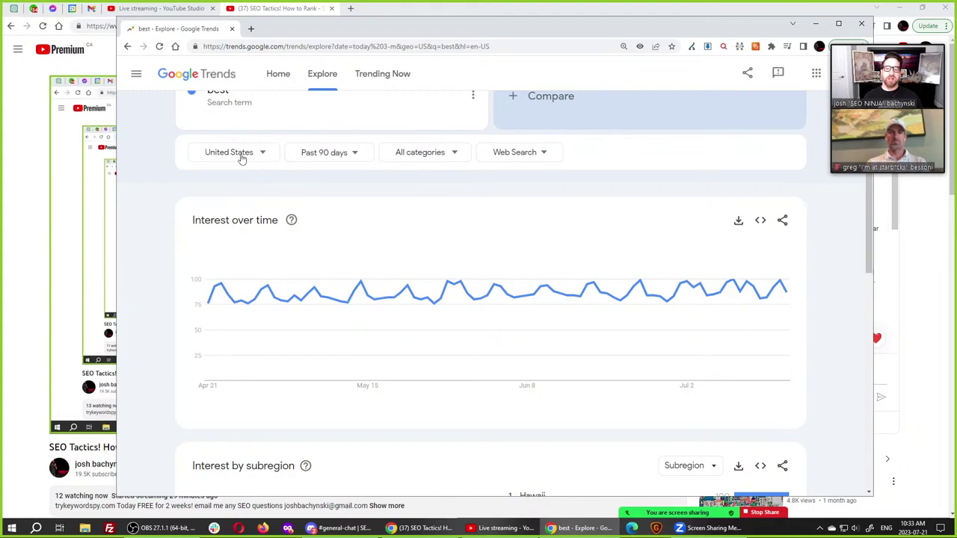
pyautogui.click(237, 157)
pyautogui.scroll(-8, 594, 241)
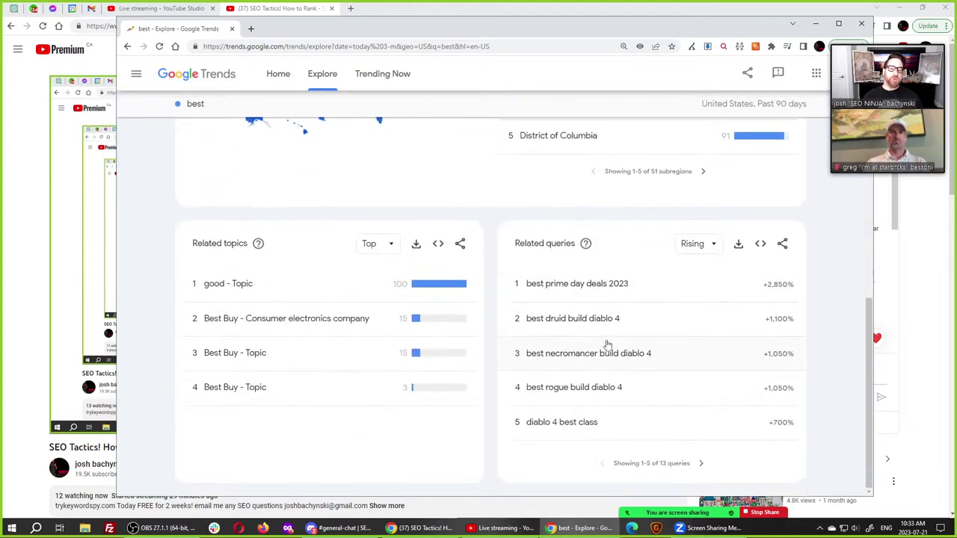
pyautogui.click(580, 343)
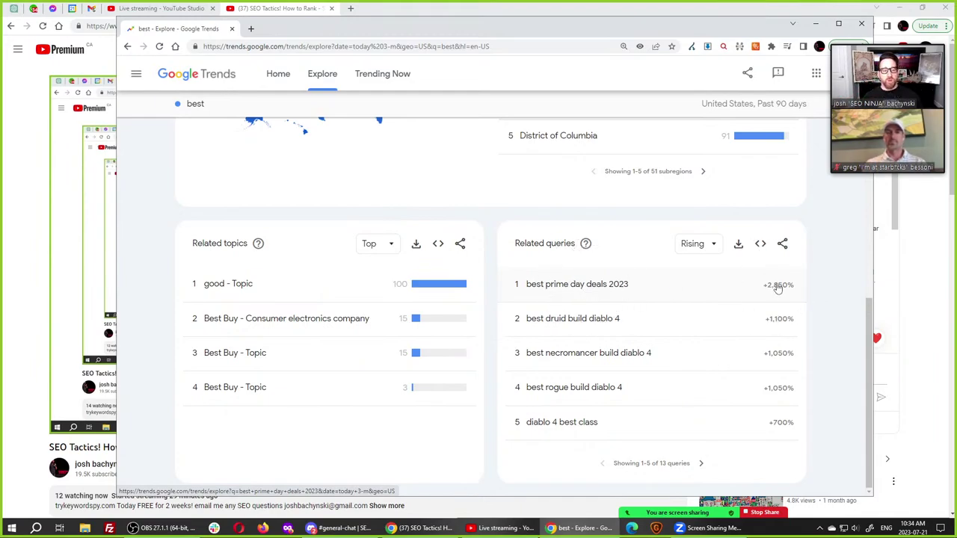
pyautogui.press('ctrl')
pyautogui.press('ctrl')
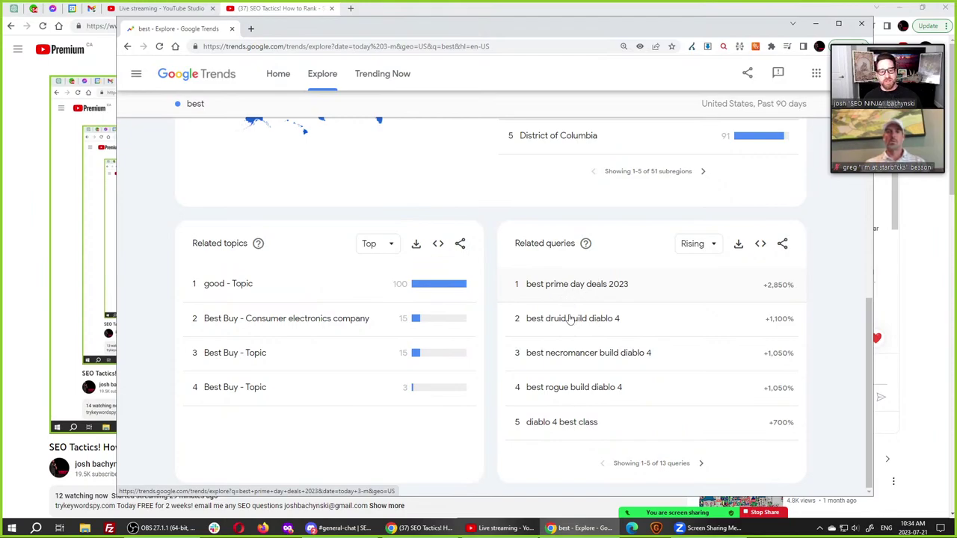
# Go to the second page of rising related queries and examine the product queries, such as the air conditioner and weed killer ones.
pyautogui.click(700, 465)
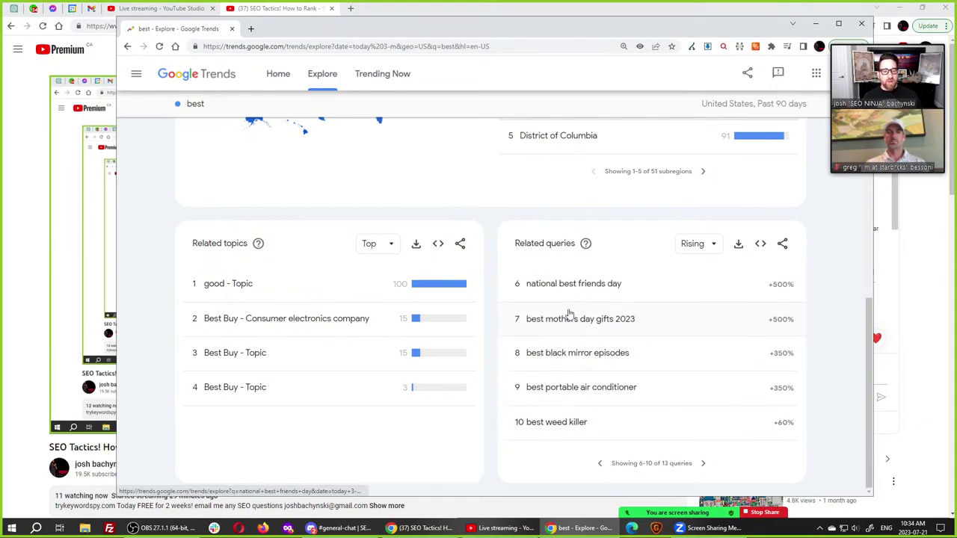
pyautogui.click(561, 436)
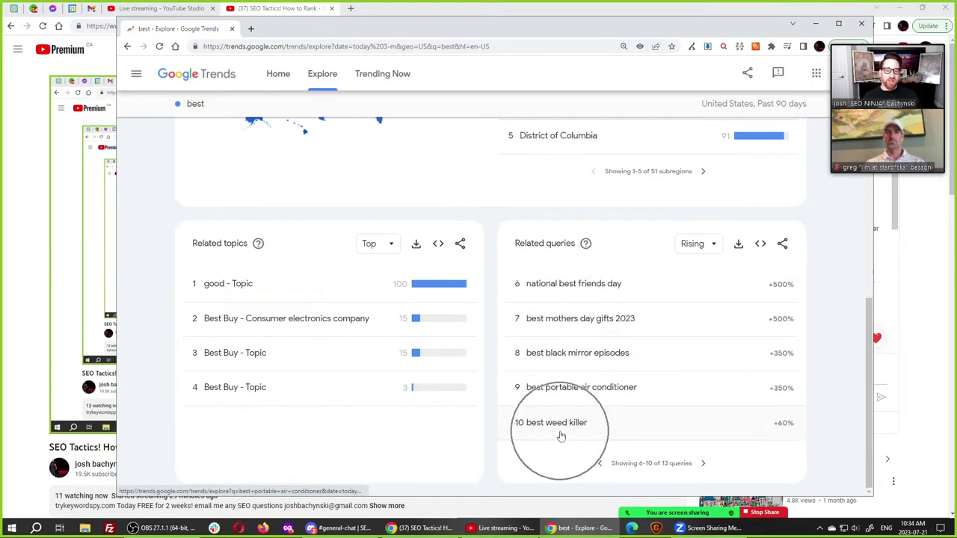
pyautogui.click(559, 389)
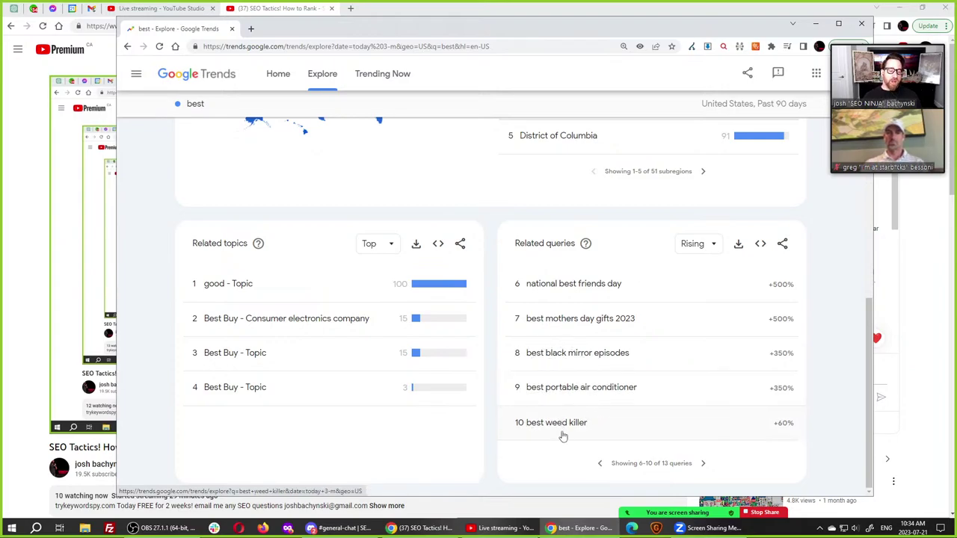
pyautogui.click(561, 410)
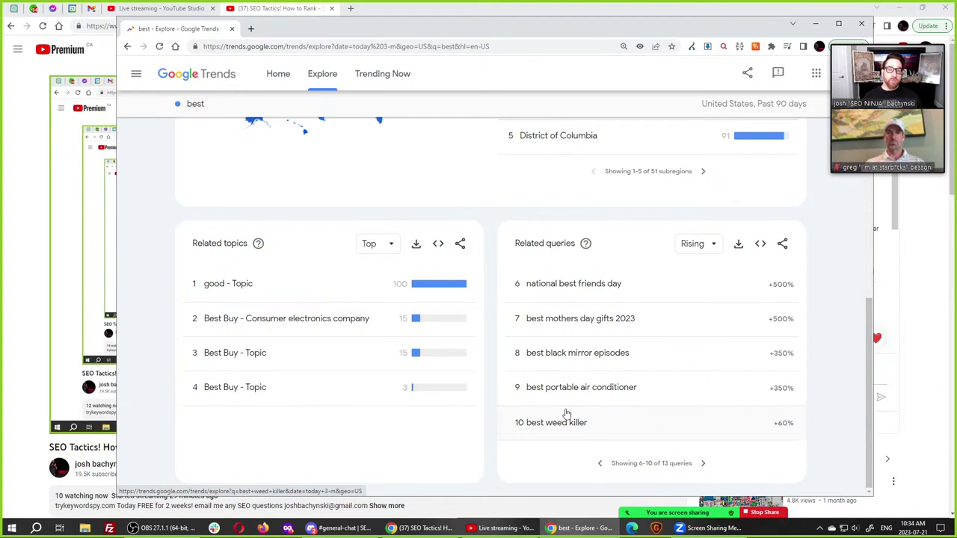
pyautogui.click(566, 413)
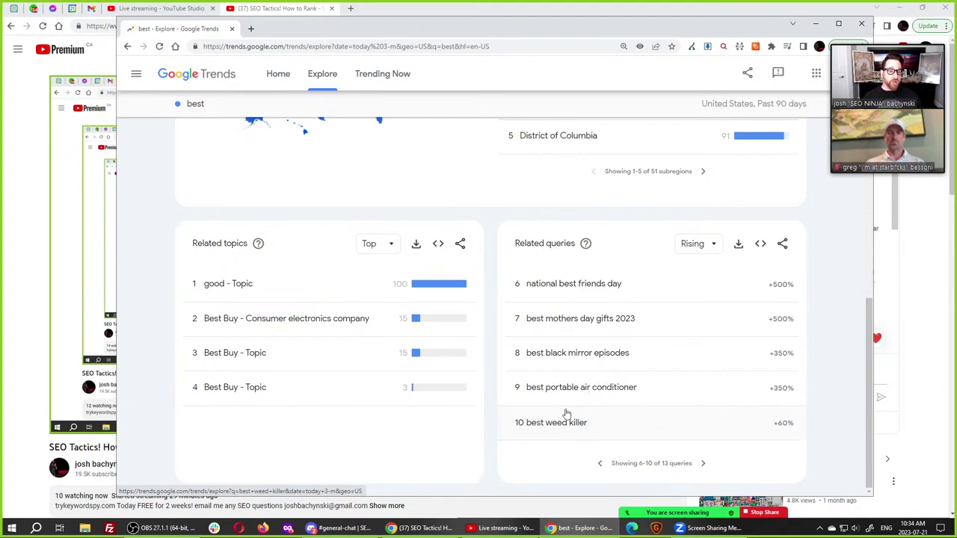
pyautogui.click(566, 413)
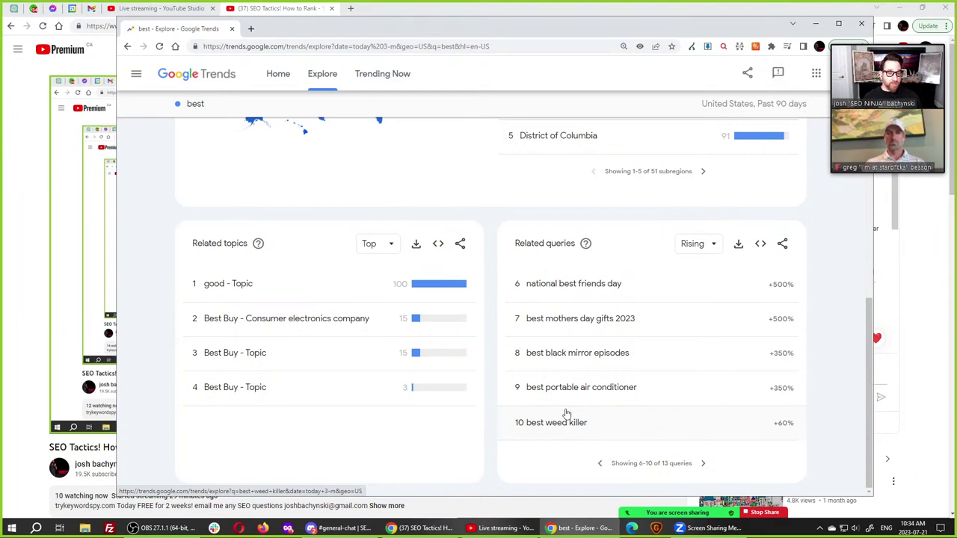
pyautogui.click(566, 411)
pyautogui.click(572, 392)
pyautogui.click(572, 391)
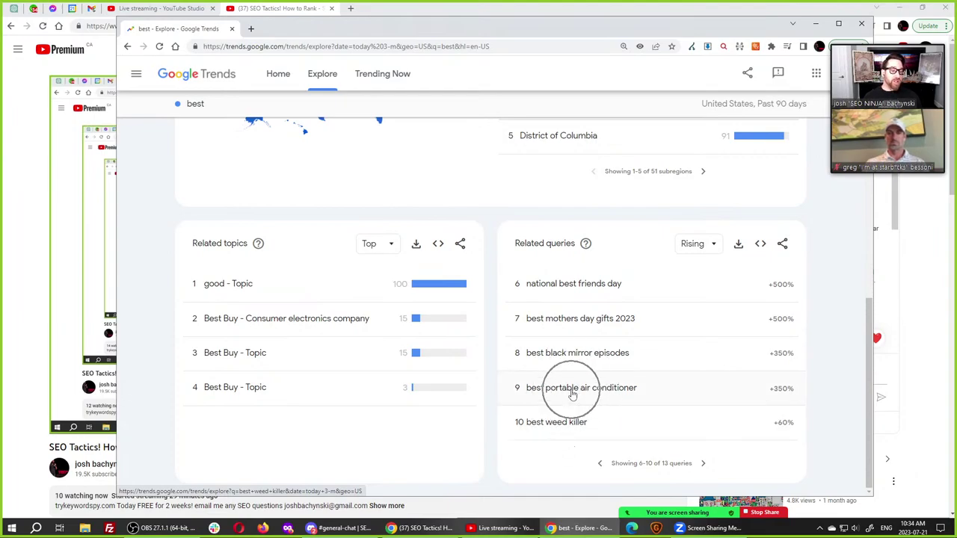
pyautogui.click(572, 393)
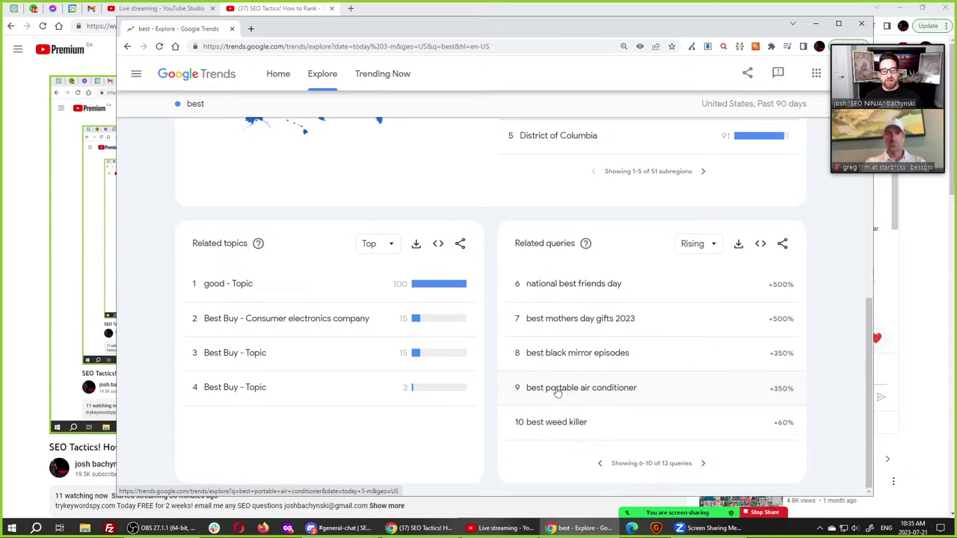
# Explore the rising query "best portable air conditioner" over the past 5 years and copy the search term.
pyautogui.click(557, 390)
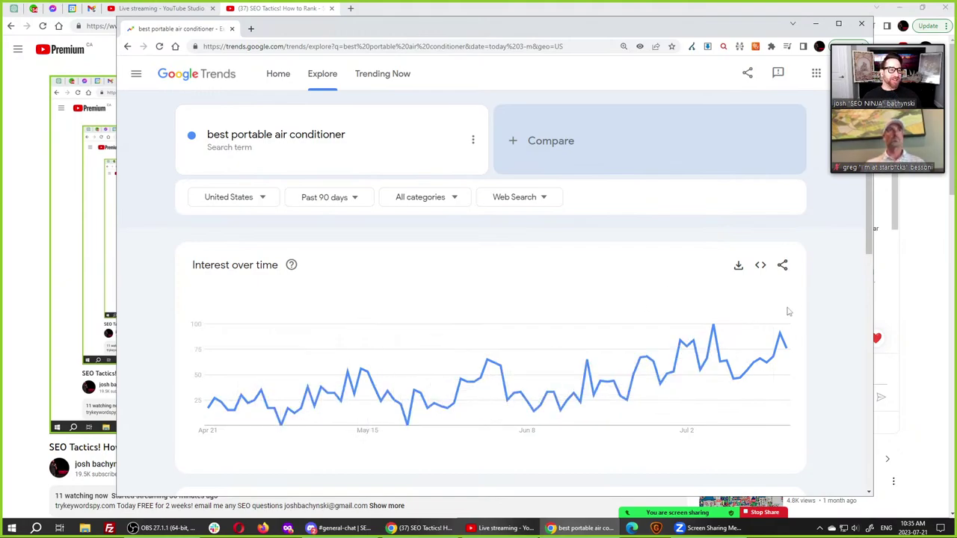
pyautogui.click(354, 200)
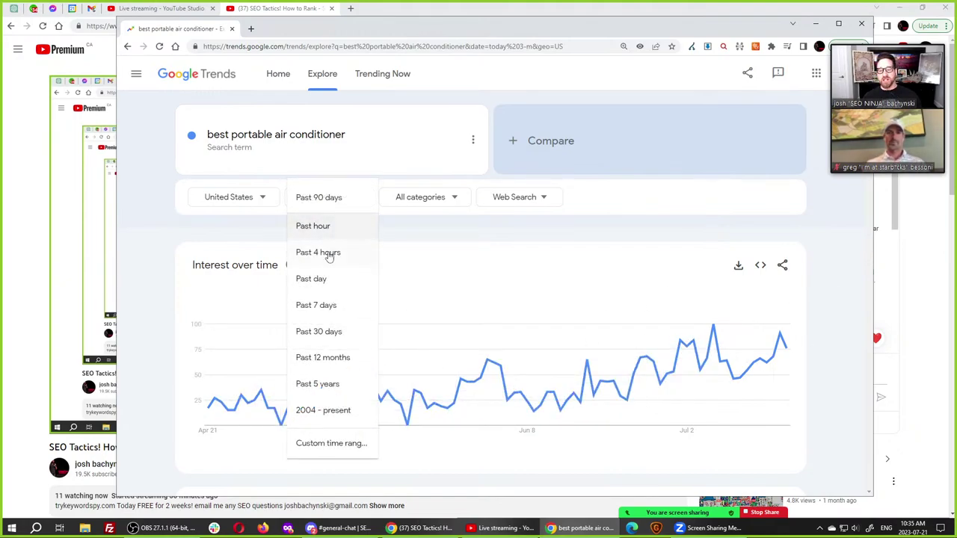
pyautogui.click(319, 385)
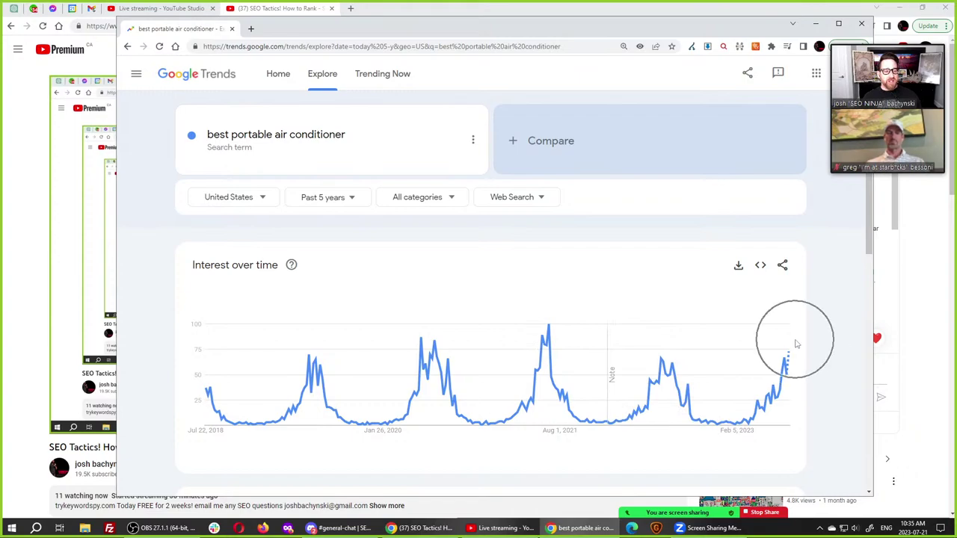
pyautogui.moveTo(322, 413)
pyautogui.mouseDown()
pyautogui.moveTo(752, 270)
pyautogui.moveTo(710, 274)
pyautogui.moveTo(749, 269)
pyautogui.moveTo(736, 301)
pyautogui.moveTo(748, 266)
pyautogui.moveTo(714, 278)
pyautogui.moveTo(751, 265)
pyautogui.moveTo(753, 278)
pyautogui.moveTo(688, 289)
pyautogui.moveTo(751, 268)
pyautogui.moveTo(737, 320)
pyautogui.mouseUp()
pyautogui.click(272, 138)
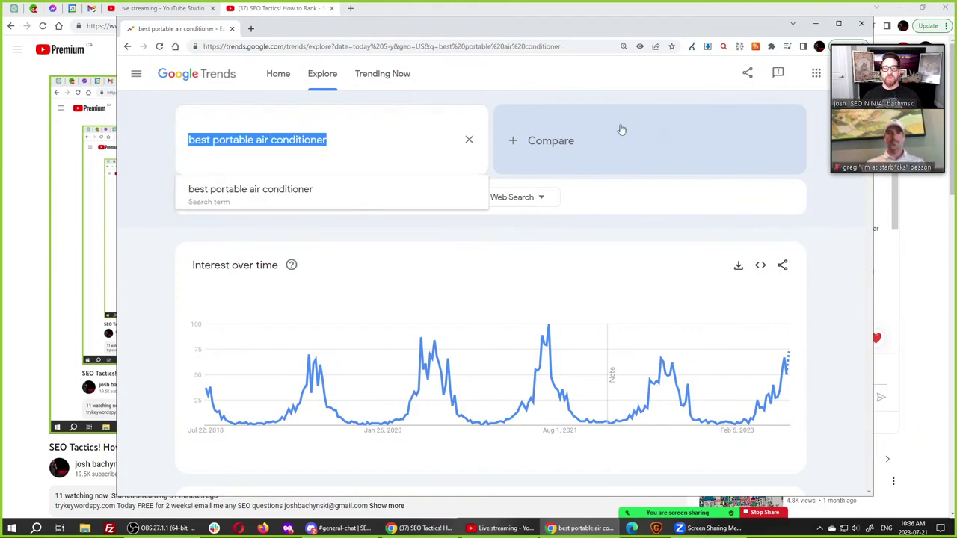
pyautogui.click(605, 226)
# Return to the exploration of "best" and browse its rising related queries through to the last page.
pyautogui.hotkey('alt', 'Left')
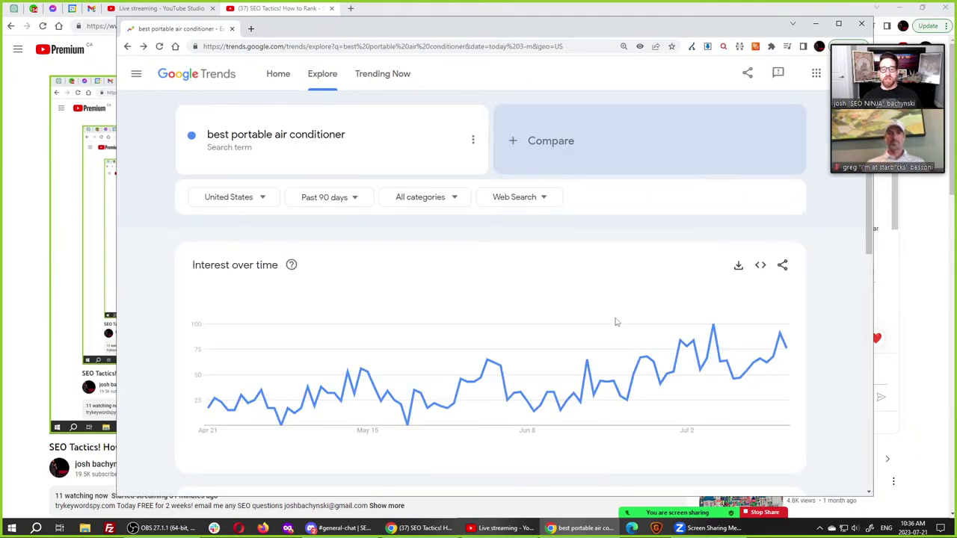
pyautogui.hotkey('alt', 'Left')
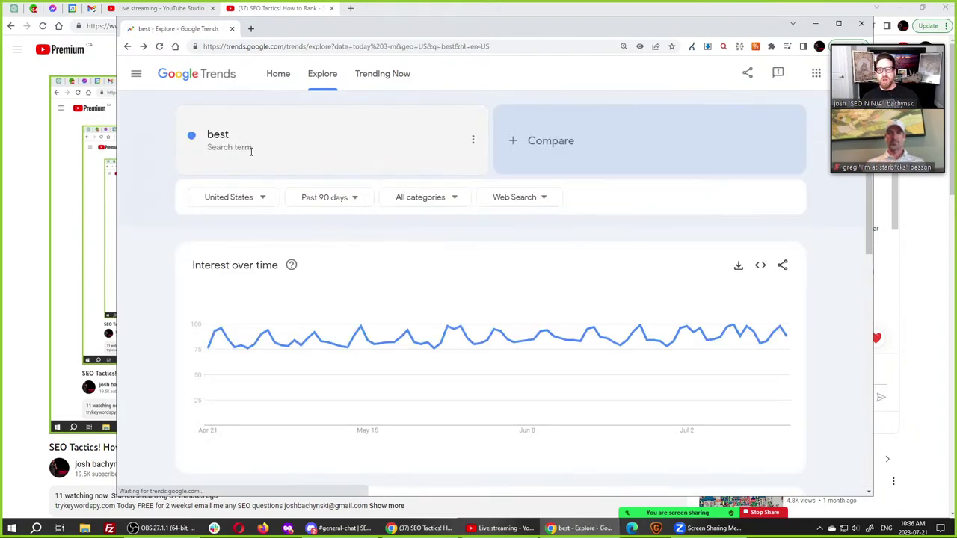
pyautogui.press('ctrl')
pyautogui.scroll(-3, 654, 319)
pyautogui.scroll(-5, 675, 380)
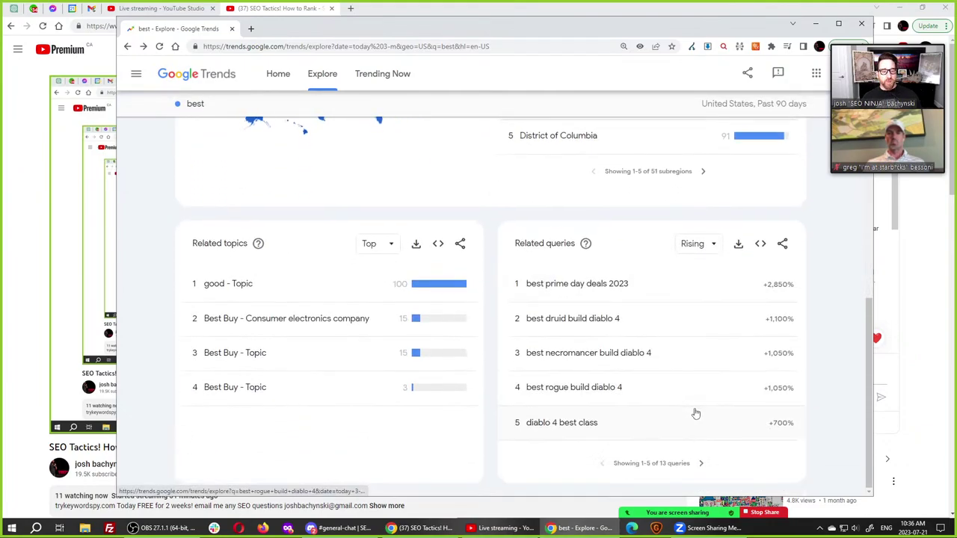
pyautogui.click(702, 463)
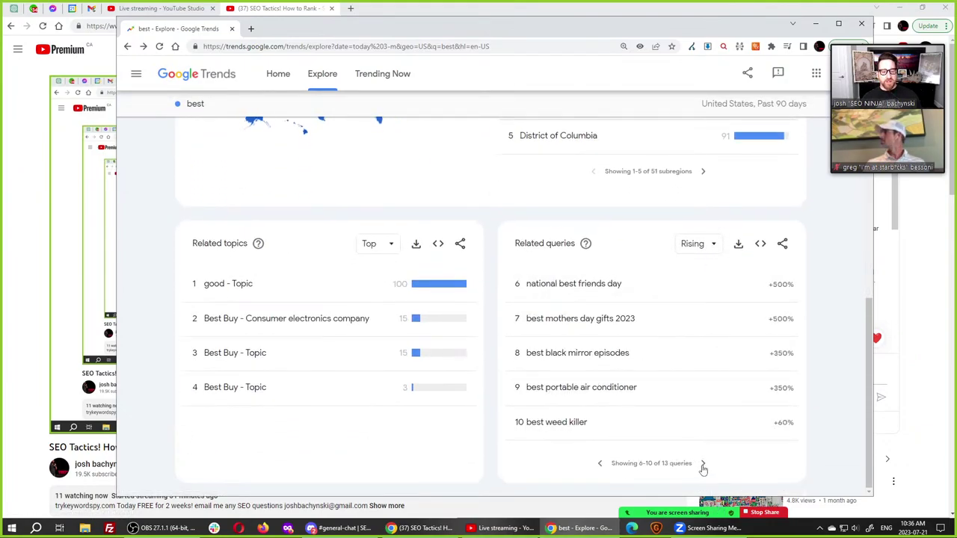
pyautogui.click(701, 463)
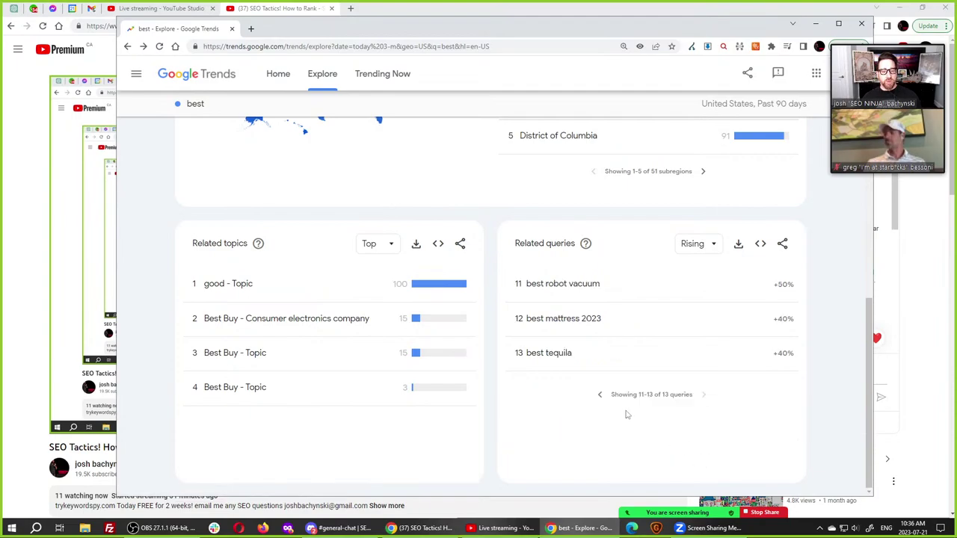
# Explore the rising query "best mattress 2023" for the United States over the past 5 years.
pyautogui.click(574, 323)
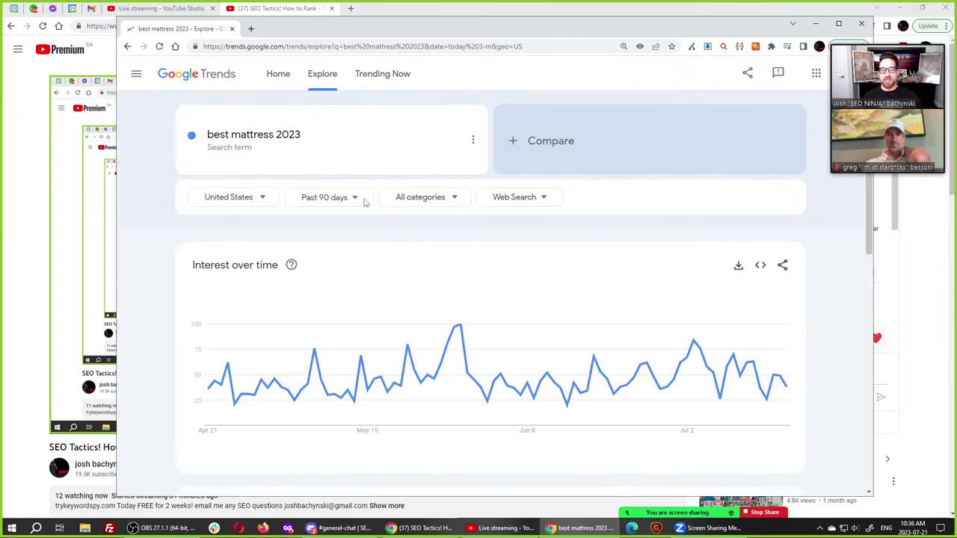
pyautogui.click(352, 199)
pyautogui.click(325, 383)
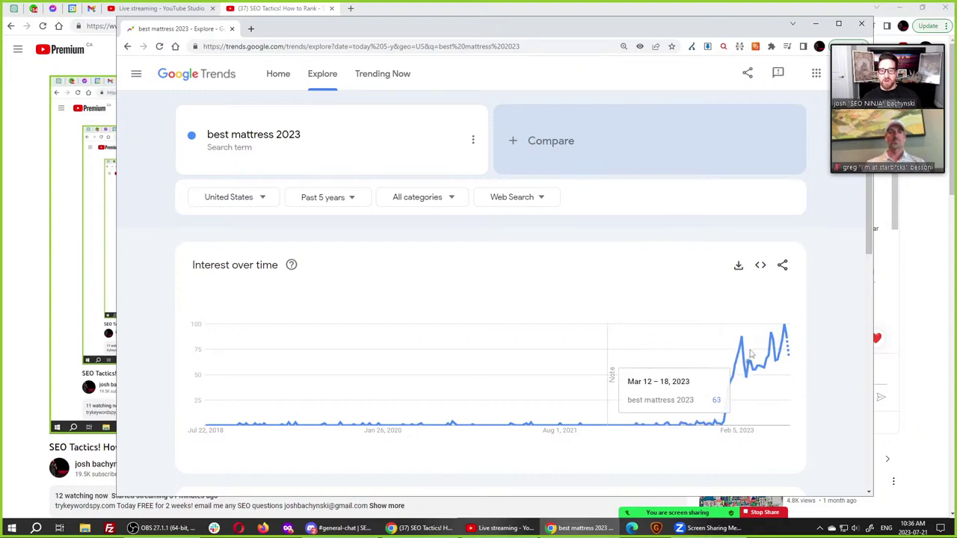
# Remove the year from the search term and explore "best mattress" over the same 5 years.
pyautogui.click(298, 134)
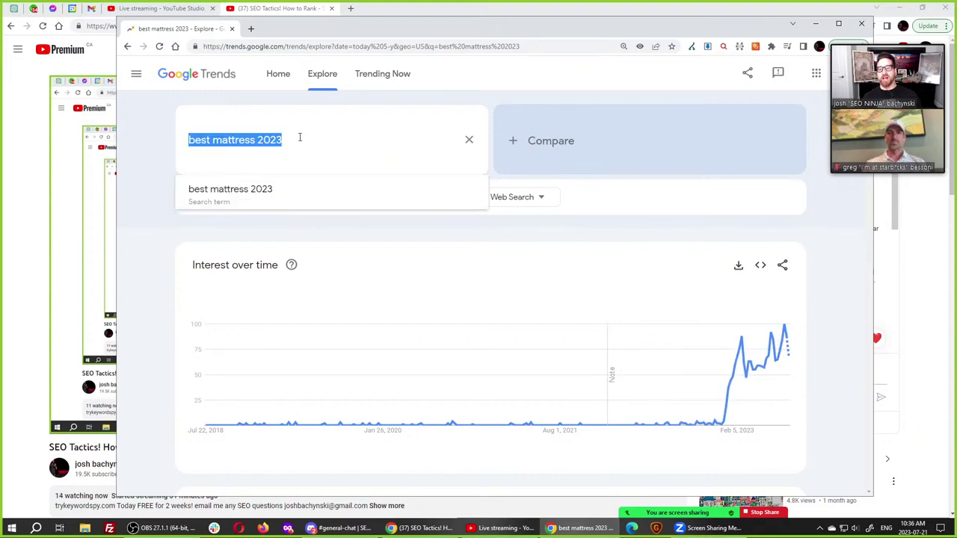
pyautogui.click(299, 137)
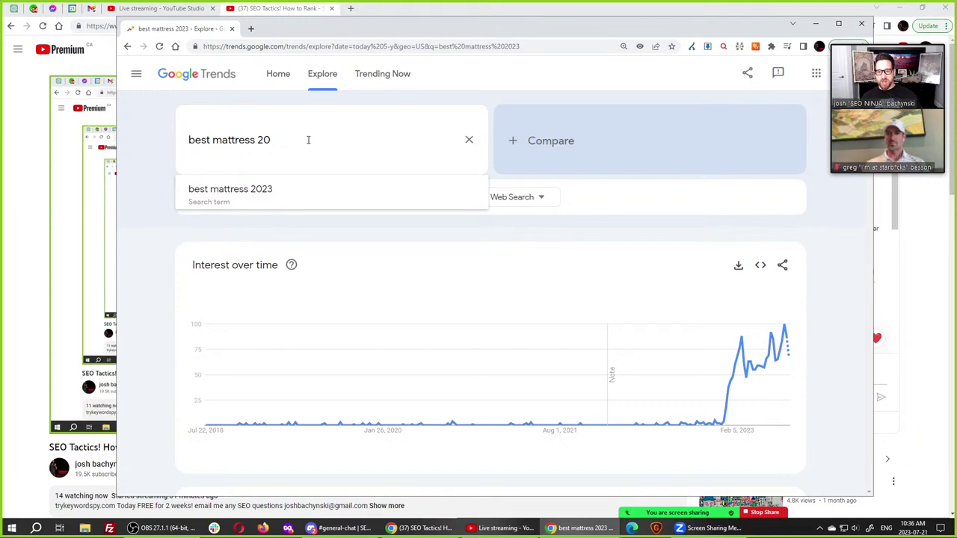
pyautogui.press('BackSpace')
pyautogui.press('BackSpace')
pyautogui.press('BackSpace')
pyautogui.press('Return')
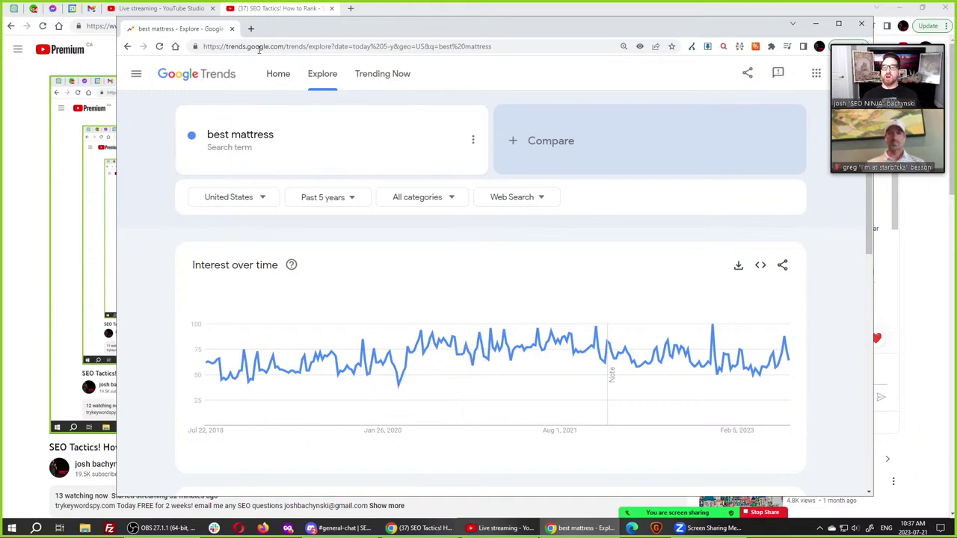
# Open app.trykeywordspy.com in a new browser tab and close the Google Trends tab.
pyautogui.click(251, 28)
pyautogui.write('app')
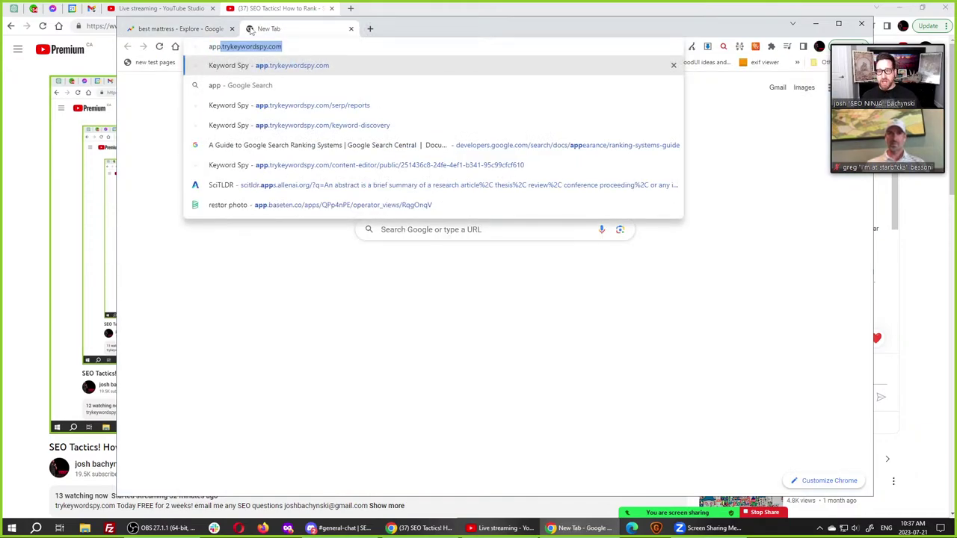
pyautogui.press('Return')
pyautogui.click(224, 28)
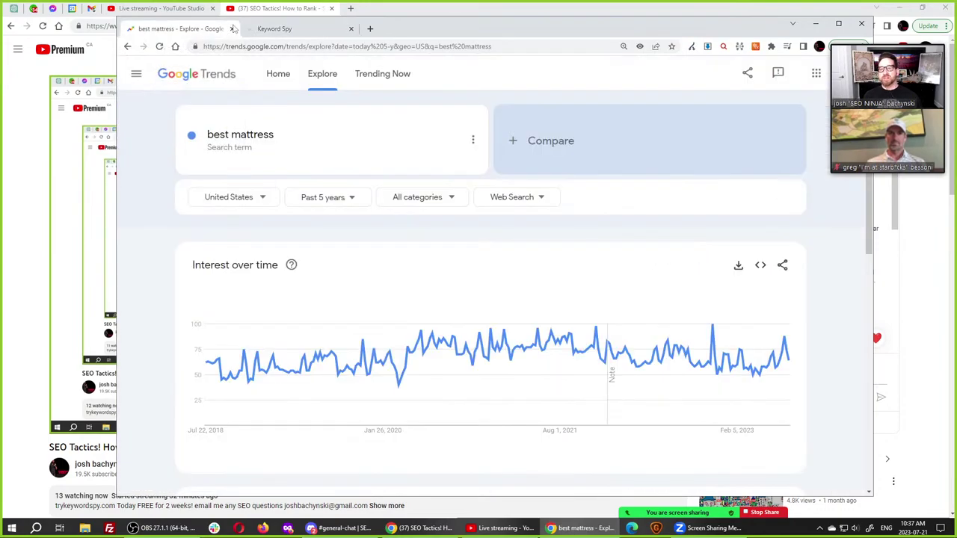
pyautogui.click(232, 29)
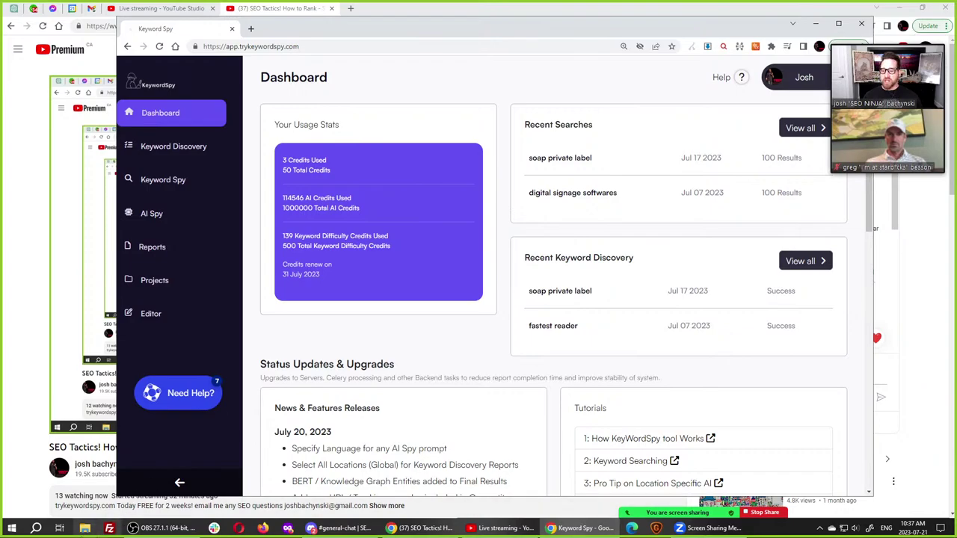
# Open Notepad, paste "full figure swimwear" and "best portable air conditioner" from the clipboard history with a blank line between, and zoom to 230%.
pyautogui.click(42, 528)
pyautogui.write('note')
pyautogui.press('Return')
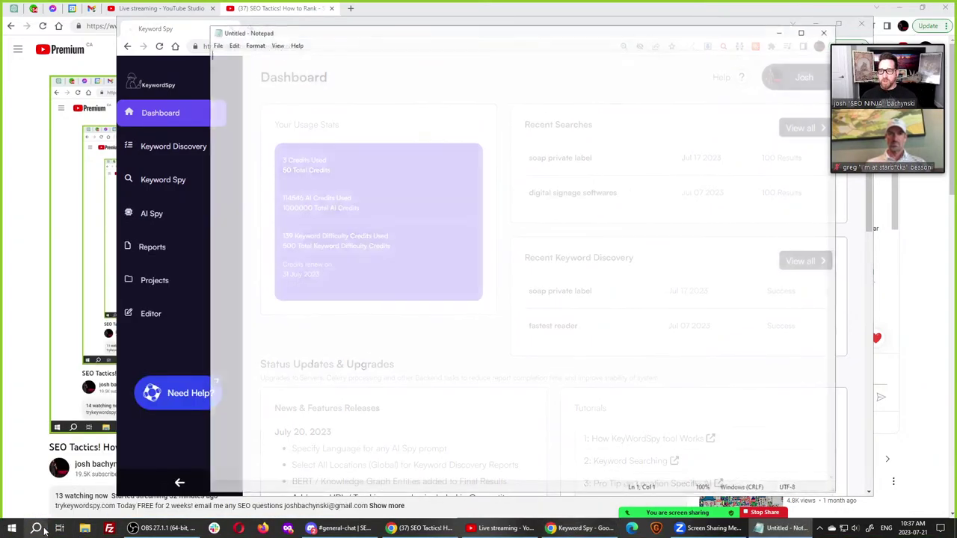
pyautogui.press('super+v')
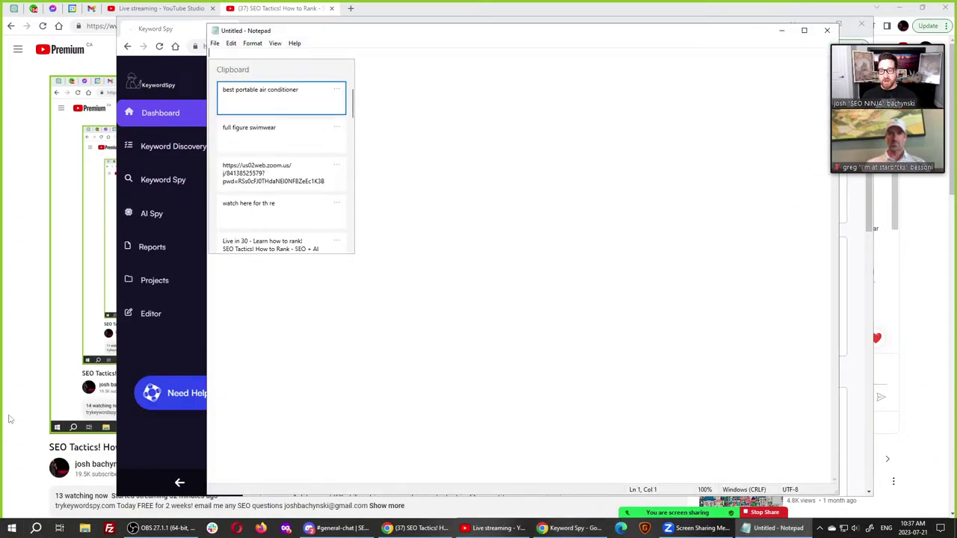
pyautogui.click(279, 149)
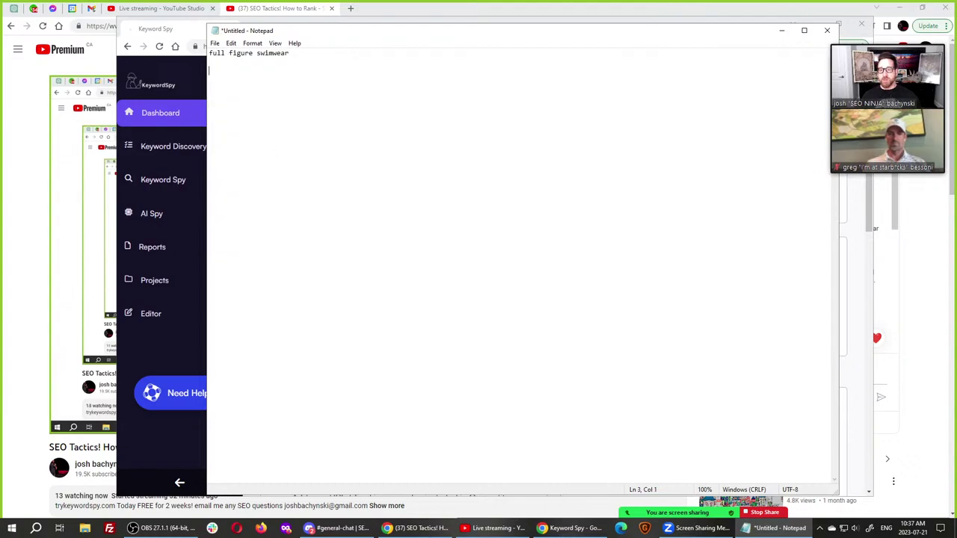
pyautogui.press('super+v')
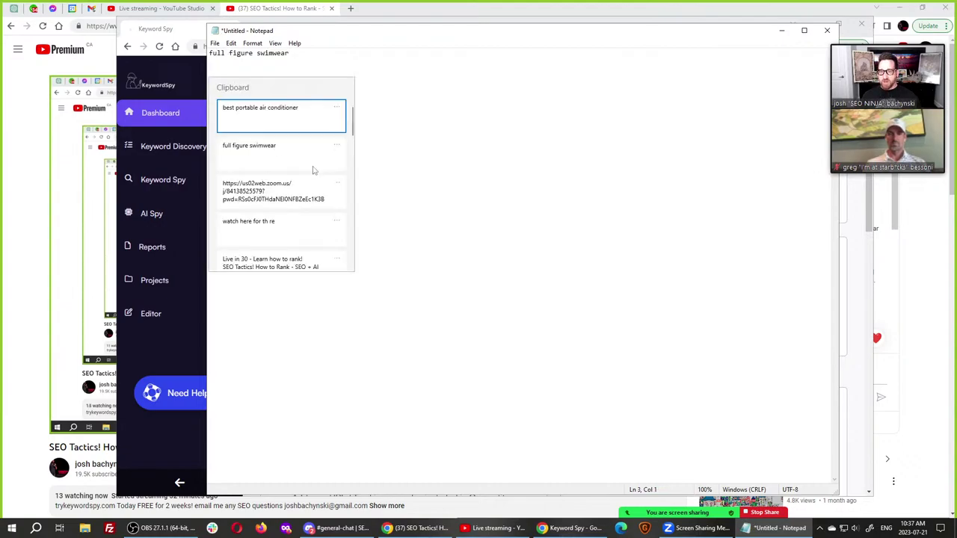
pyautogui.click(282, 105)
pyautogui.keyDown('ctrl'); pyautogui.scroll(13, 302, 133); pyautogui.keyUp('ctrl')
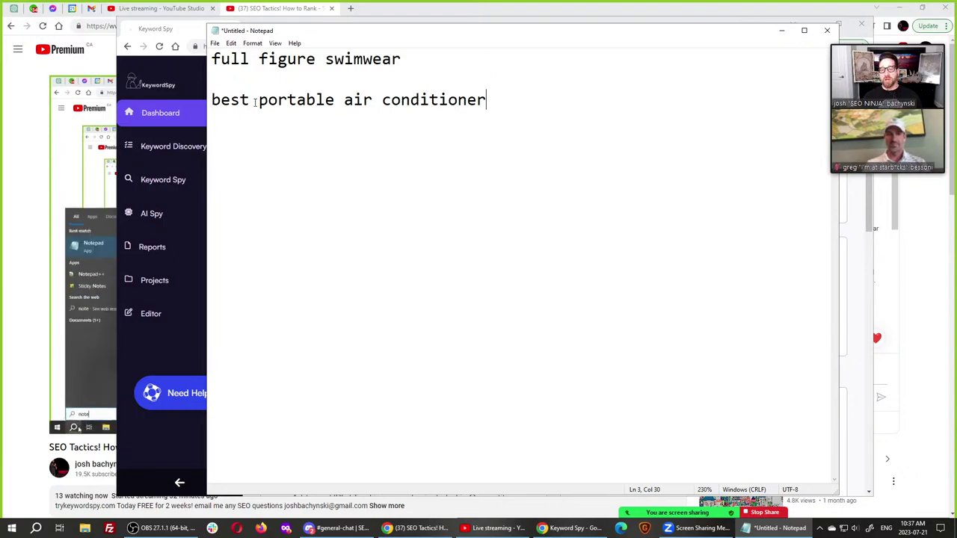
# Remove the word "best" from the start of the portable air conditioner line.
pyautogui.moveTo(258, 104); pyautogui.dragTo(644, 106)
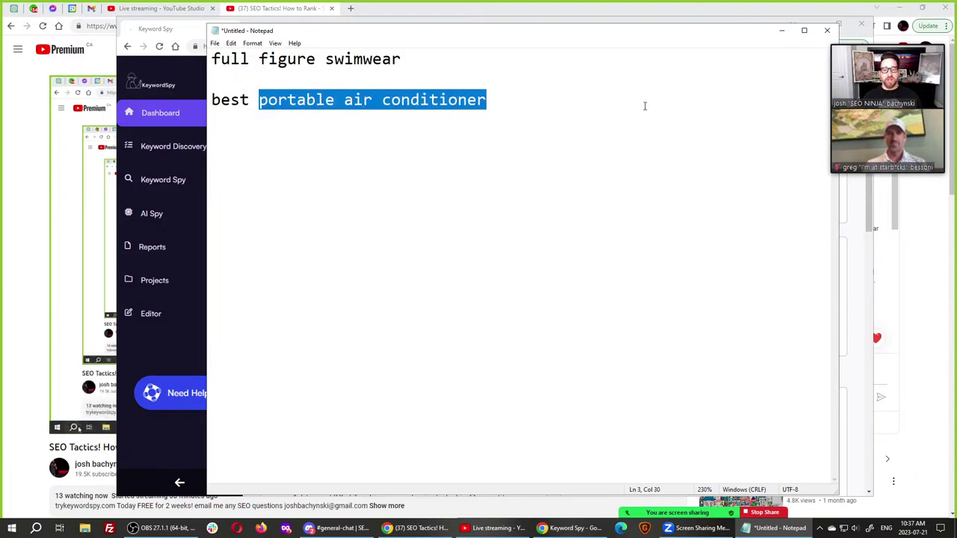
pyautogui.click(385, 132)
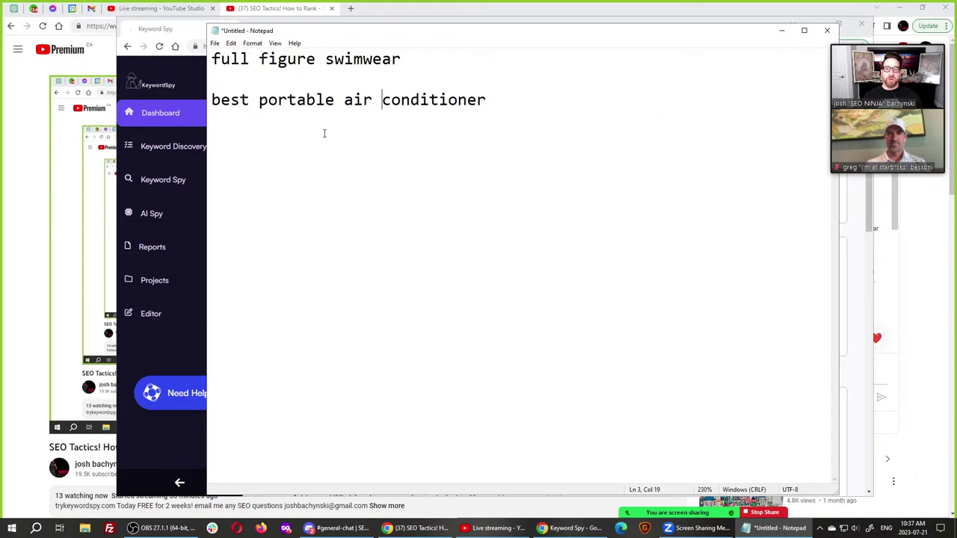
pyautogui.click(258, 105)
pyautogui.press('BackSpace')
pyautogui.press('BackSpace')
pyautogui.press('BackSpace')
pyautogui.press('BackSpace')
pyautogui.press('BackSpace')
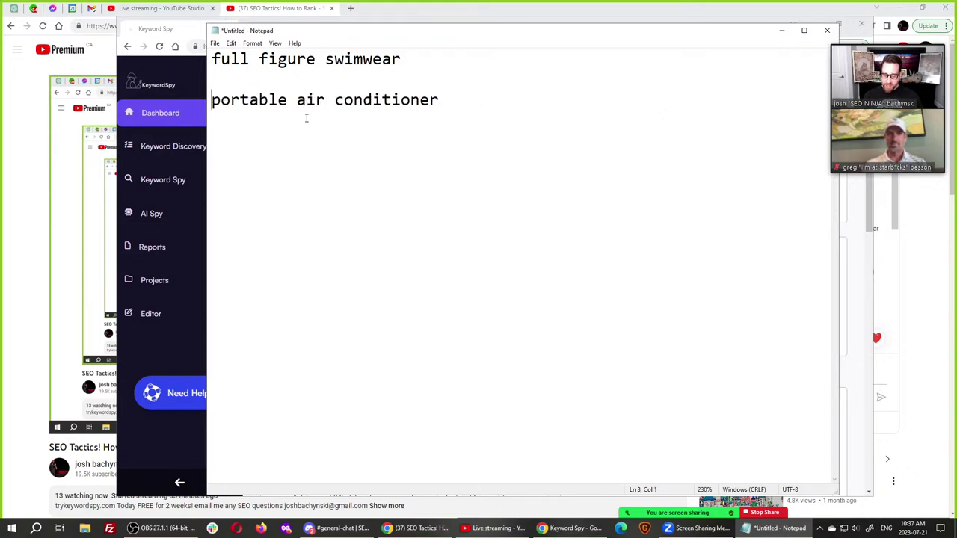
pyautogui.hotkey('ctrl', 'z')
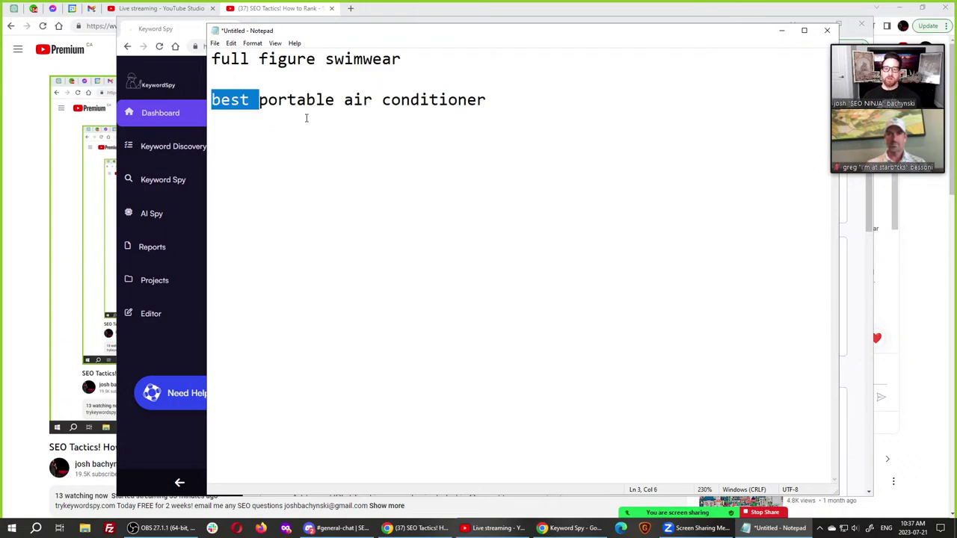
pyautogui.press('BackSpace')
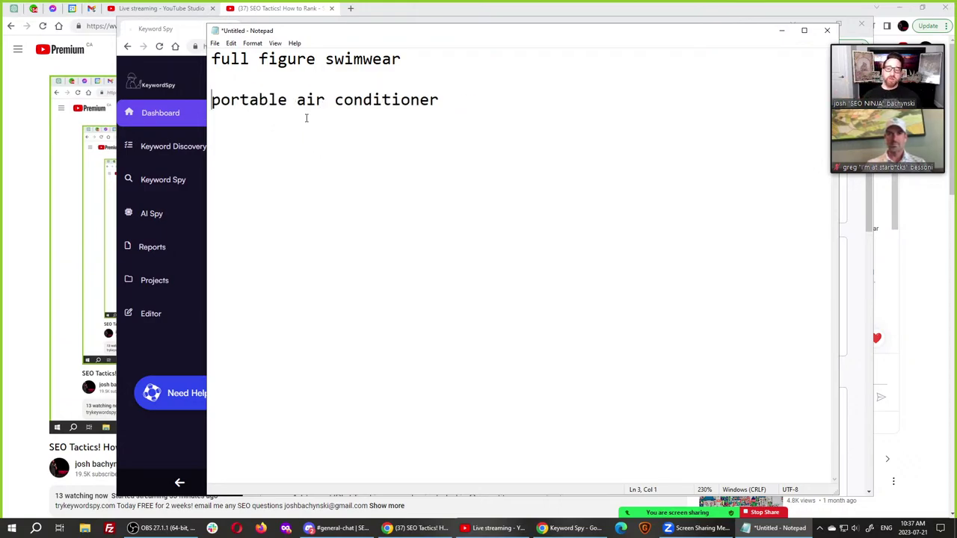
# Add a line reading "(best)" directly below "portable air conditioner".
pyautogui.press('End')
pyautogui.press('Return')
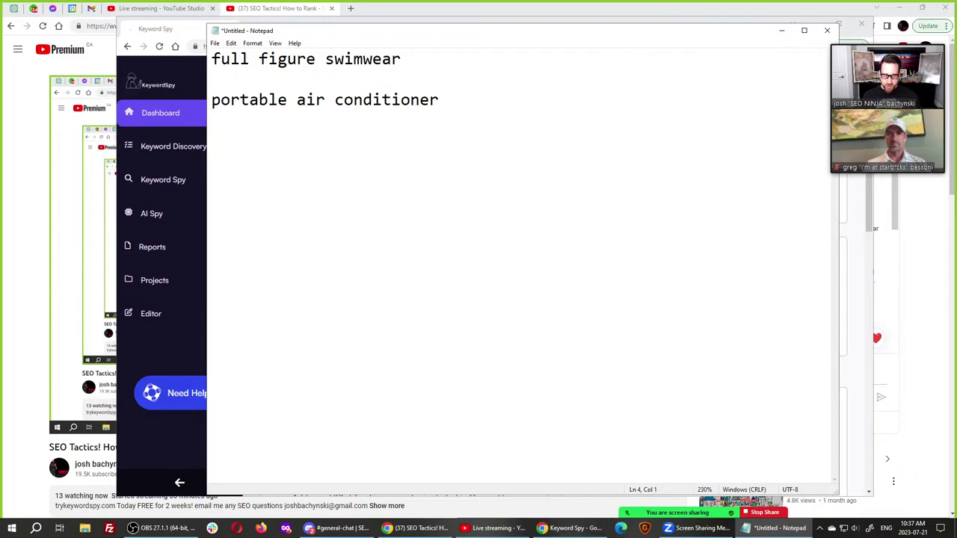
pyautogui.write('(bst)')
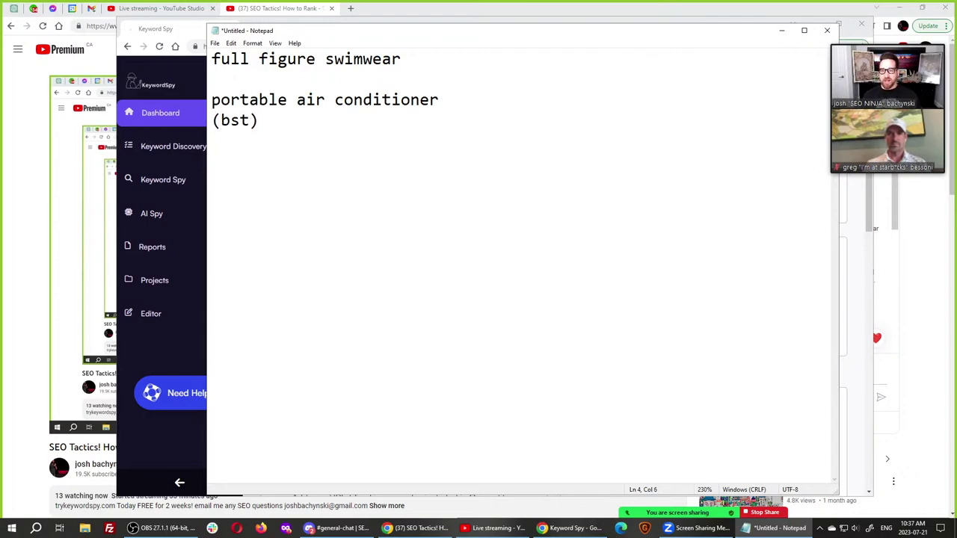
pyautogui.press('Left')
pyautogui.press('Left')
pyautogui.press('Left')
pyautogui.write('e')
pyautogui.press('End')
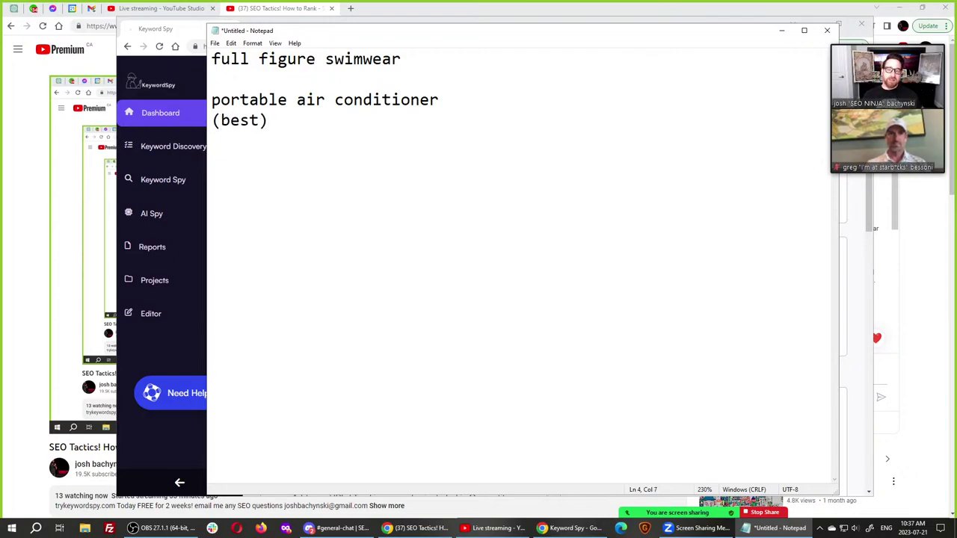
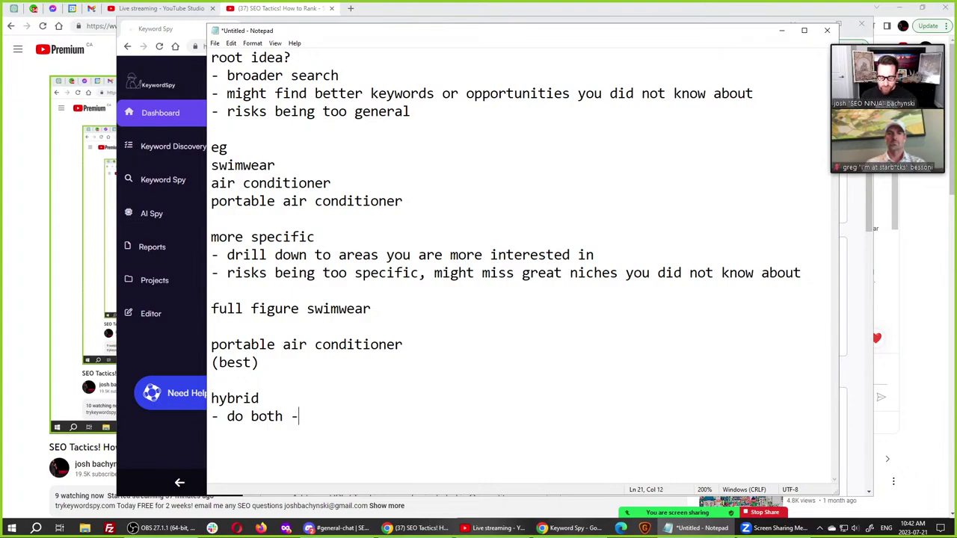
# Complete the note under "hybrid" so that it reads "- do both - run seperate reports".
pyautogui.write('teports')
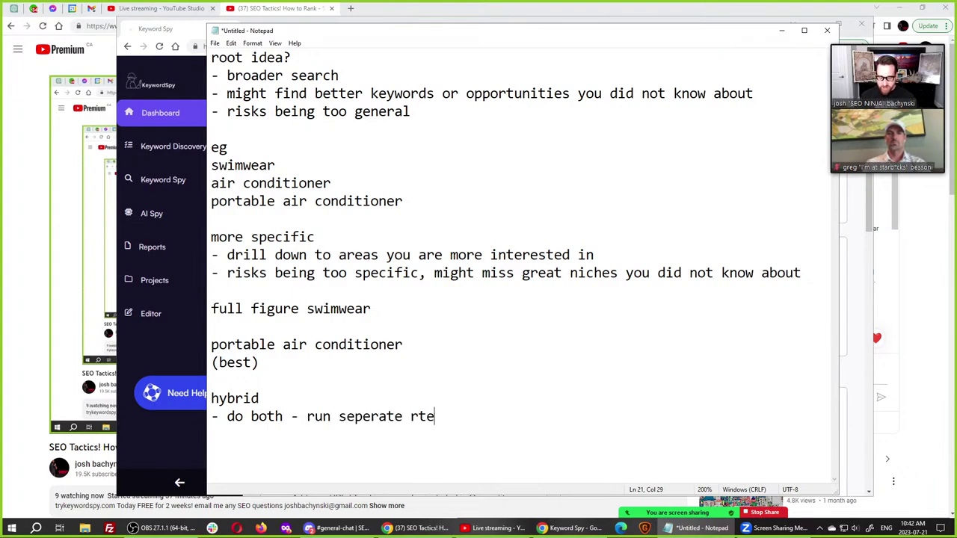
pyautogui.press('Left')
pyautogui.press('Left')
pyautogui.press('Left')
pyautogui.press('Left')
pyautogui.press('Left')
pyautogui.press('Left')
pyautogui.press('BackSpace')
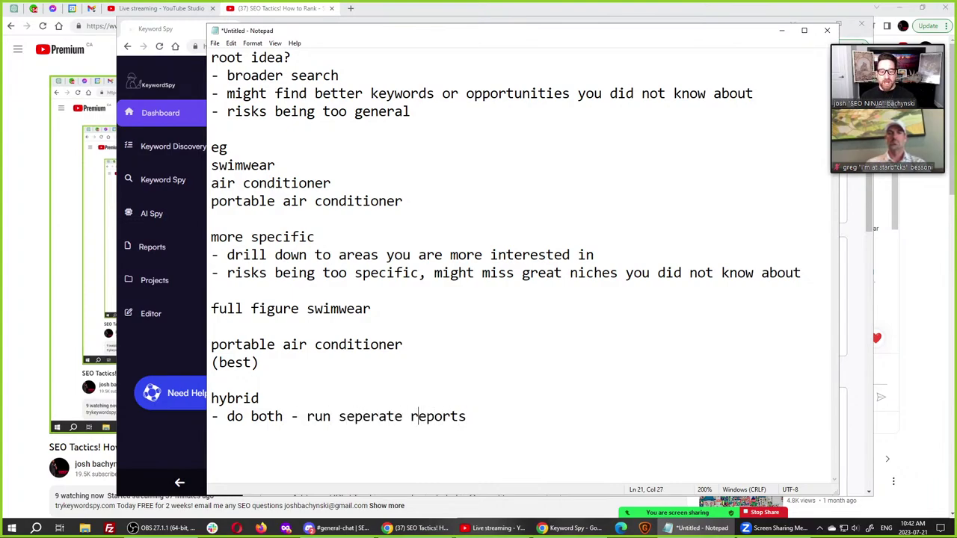
pyautogui.press('End')
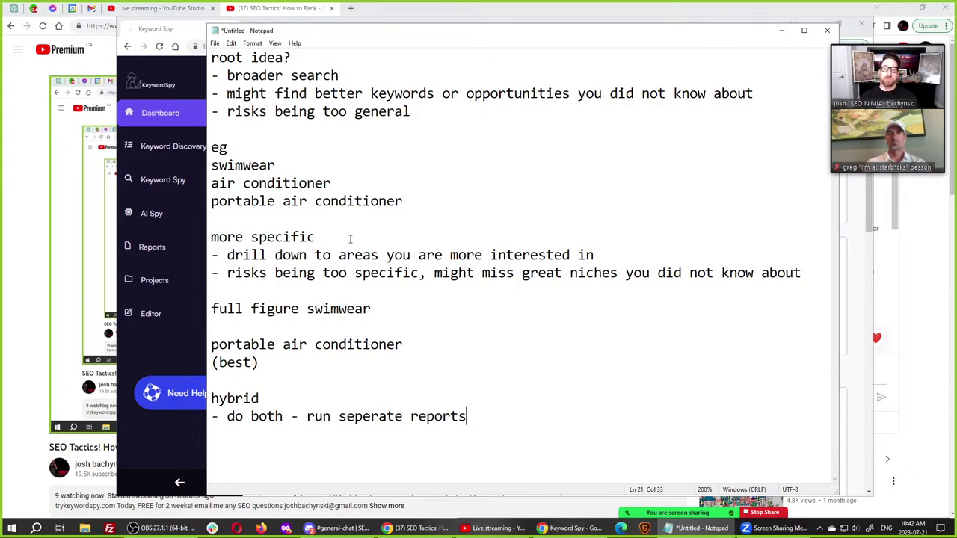
# Highlight "swimwear" and "conditioner" in turn among the root idea examples.
pyautogui.doubleClick(258, 165)
pyautogui.doubleClick(267, 185)
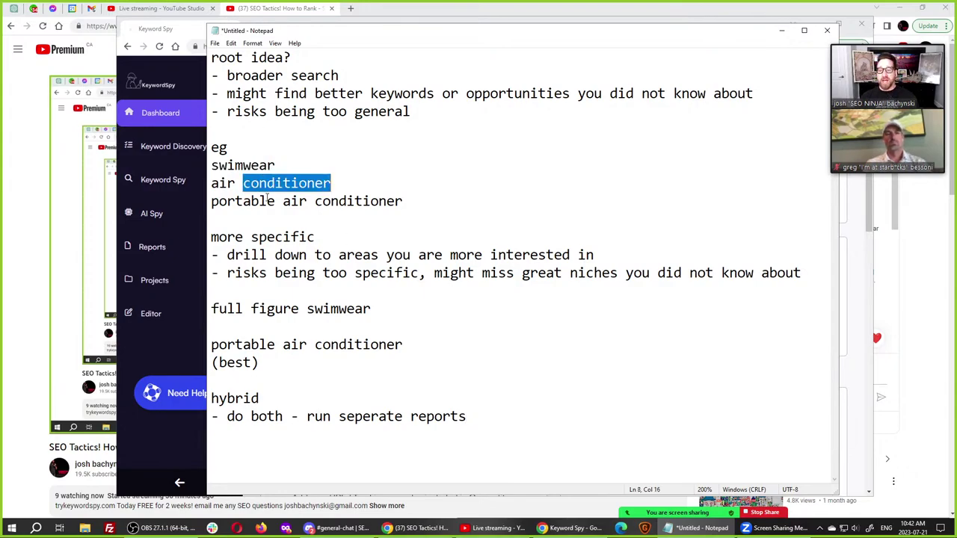
# Delete the "portable air conditioner" line from the root idea examples.
pyautogui.click(281, 200)
pyautogui.press('Home')
pyautogui.hotkey('shift', 'End')
pyautogui.press('Delete')
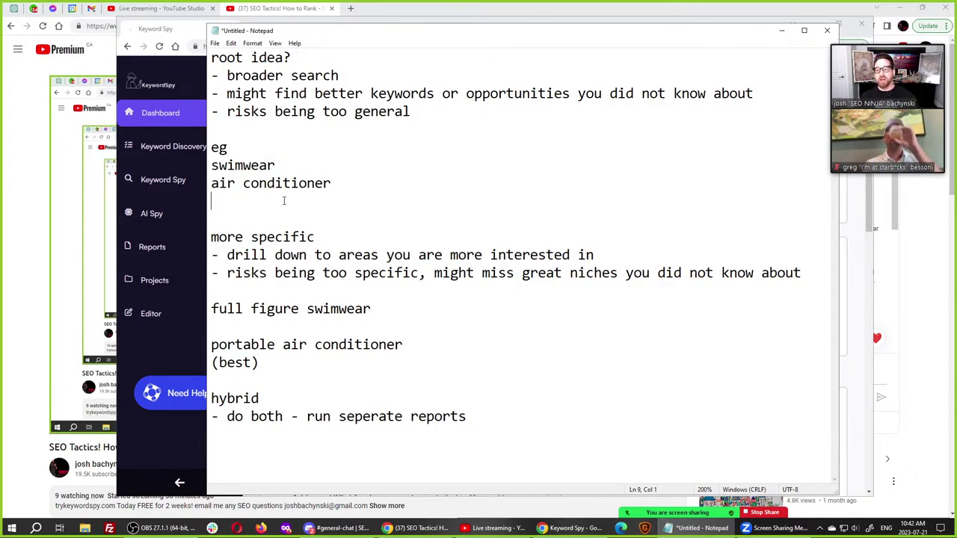
pyautogui.press('Delete')
# Remove the "(best)" text from below "portable air conditioner" in the more specific examples.
pyautogui.press('Down')
pyautogui.press('Down')
pyautogui.press('Down')
pyautogui.press('Down')
pyautogui.press('Down')
pyautogui.press('Down')
pyautogui.press('Down')
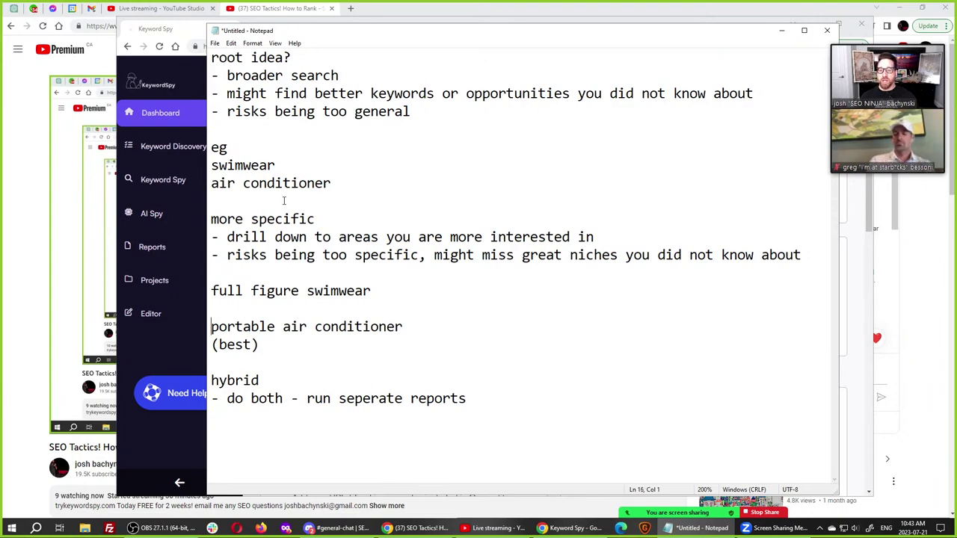
pyautogui.press('Down')
pyautogui.press('Delete')
pyautogui.press('End')
pyautogui.press('BackSpace')
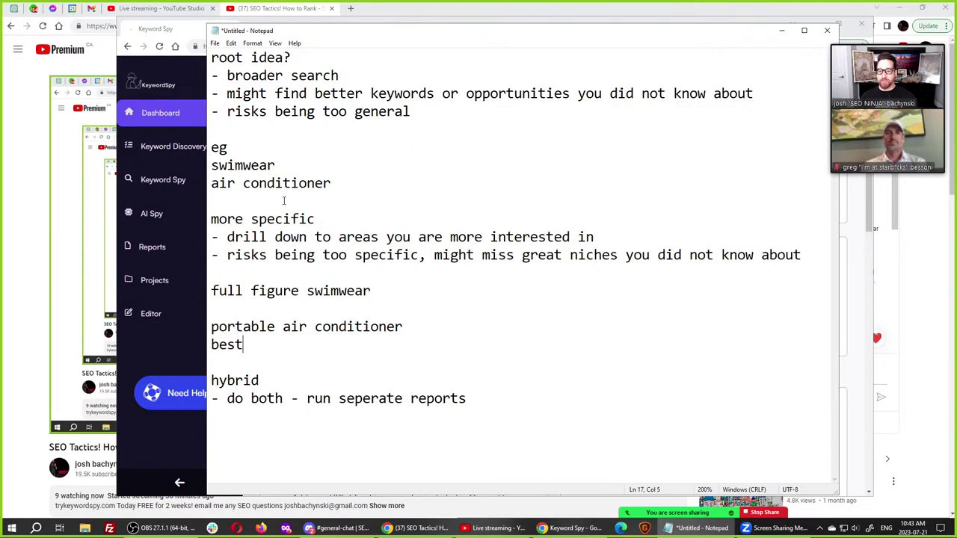
pyautogui.press('Up')
pyautogui.press('Down')
pyautogui.hotkey('ctrl', 'BackSpace')
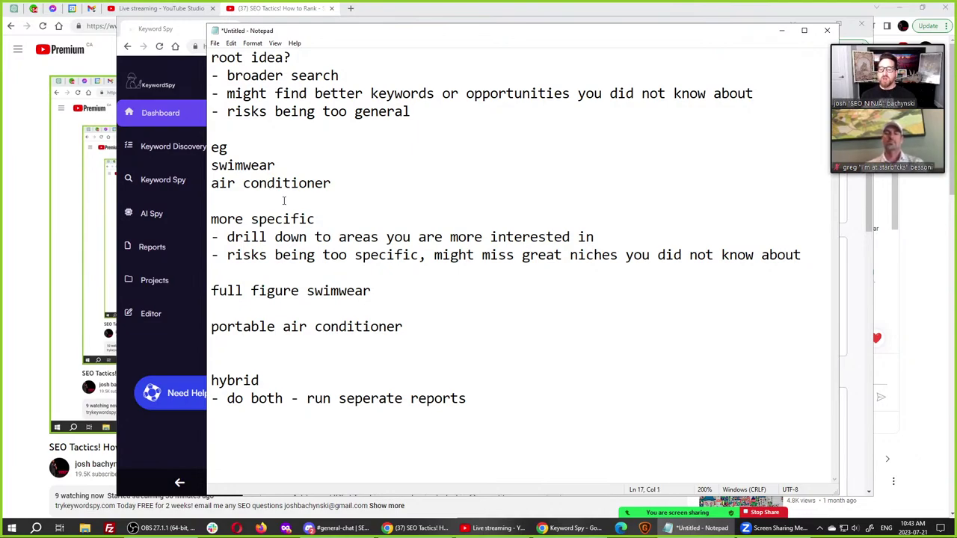
# Remove the blank line between "full figure swimwear" and "portable air conditioner".
pyautogui.press('Up')
pyautogui.press('Up')
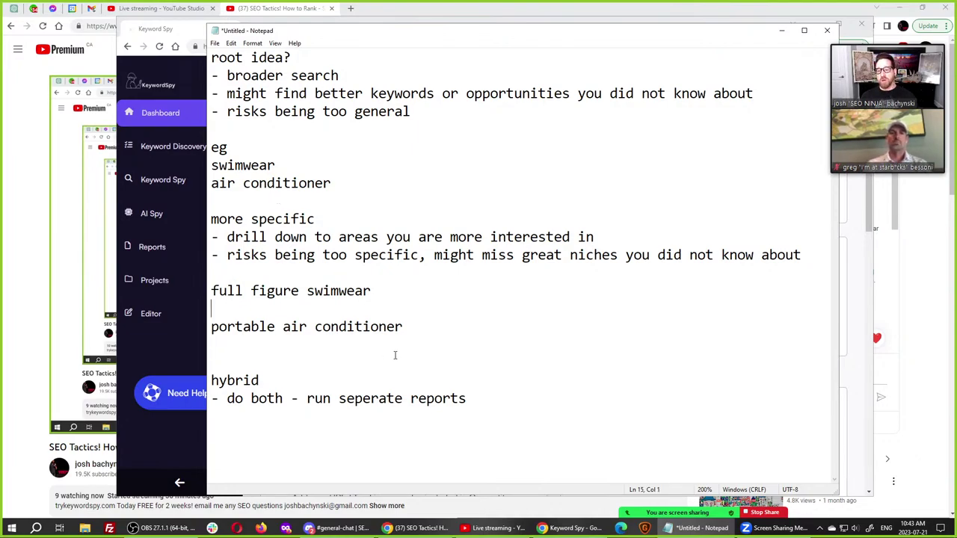
pyautogui.press('Delete')
# Delete the "air conditioner" line from the root idea examples so that only "swimwear" is listed.
pyautogui.doubleClick(240, 165)
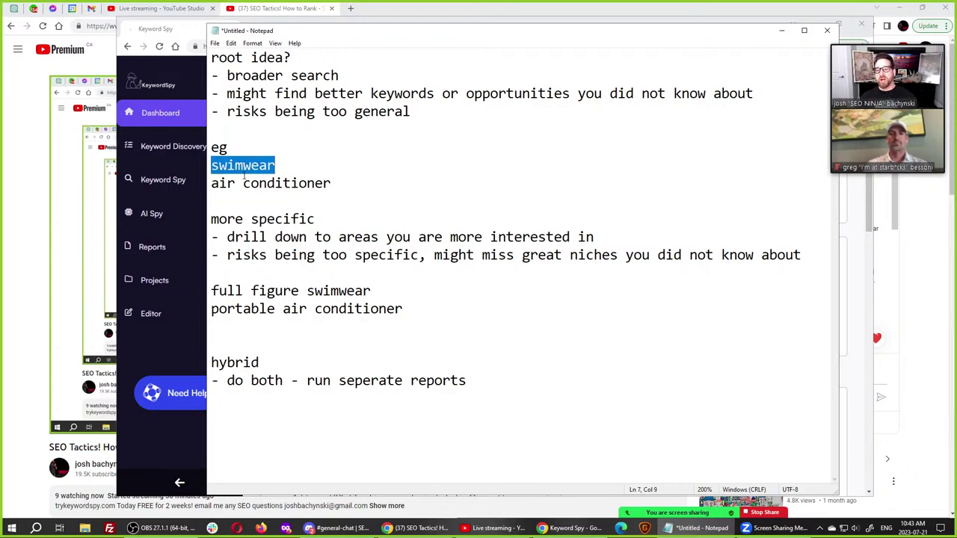
pyautogui.doubleClick(238, 183)
pyautogui.click(253, 183)
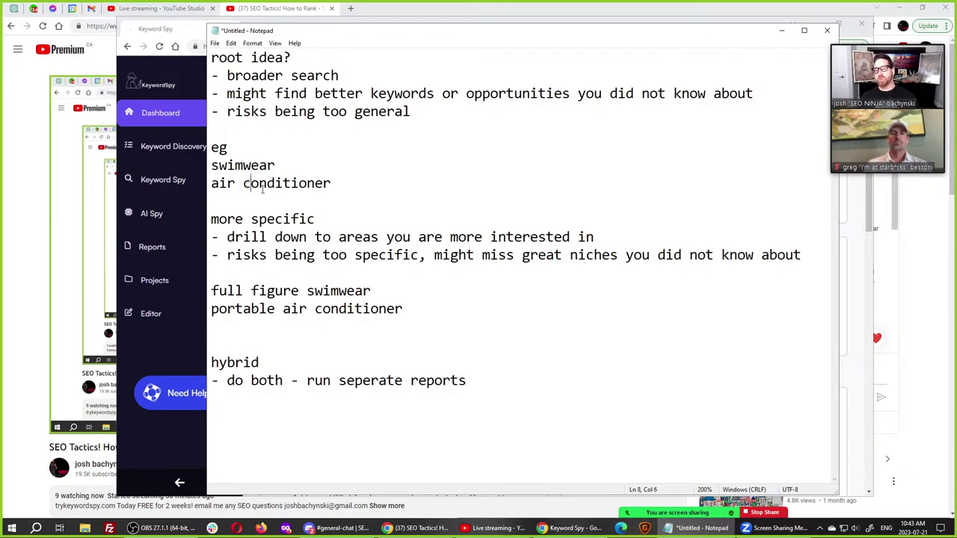
pyautogui.press('Home')
pyautogui.hotkey('shift', 'End')
pyautogui.press('Delete')
pyautogui.press('Delete')
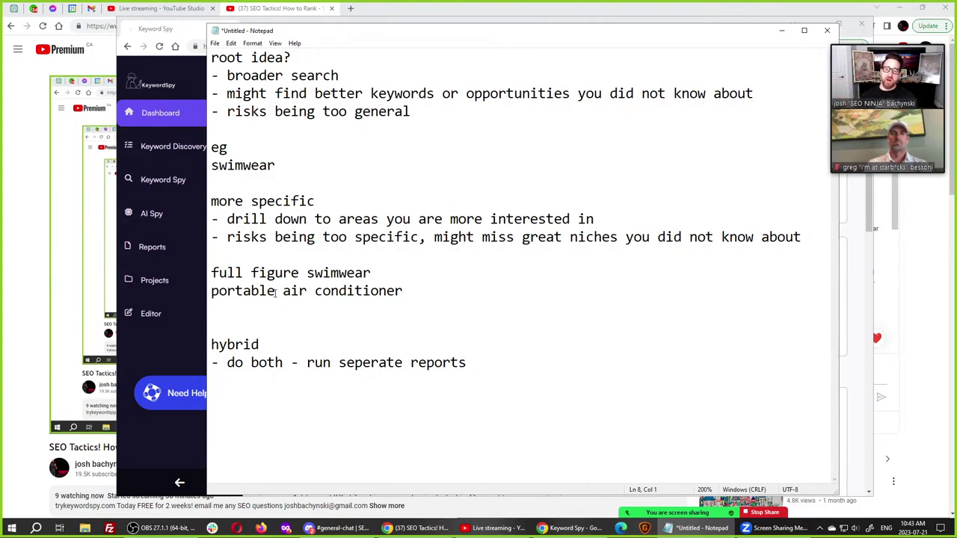
# Put "(best)" back on the line below "portable air conditioner" in the more specific examples.
pyautogui.moveTo(212, 273); pyautogui.dragTo(252, 273)
pyautogui.click(307, 274)
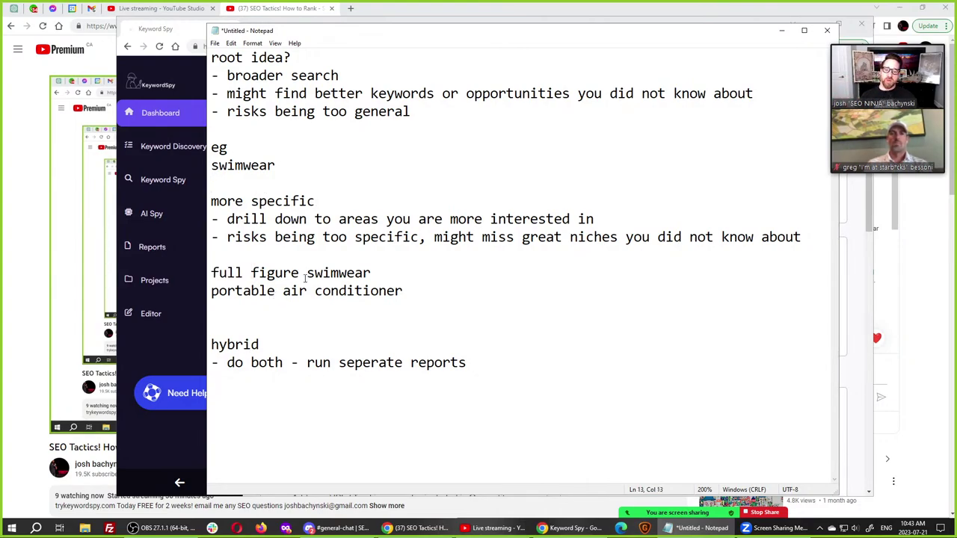
pyautogui.click(412, 291)
pyautogui.moveTo(412, 290); pyautogui.dragTo(209, 295)
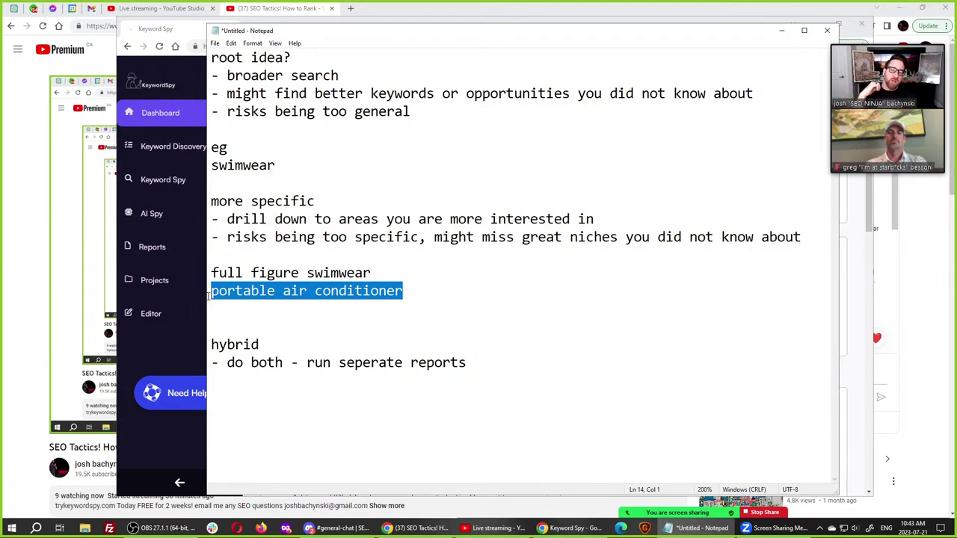
pyautogui.click(212, 306)
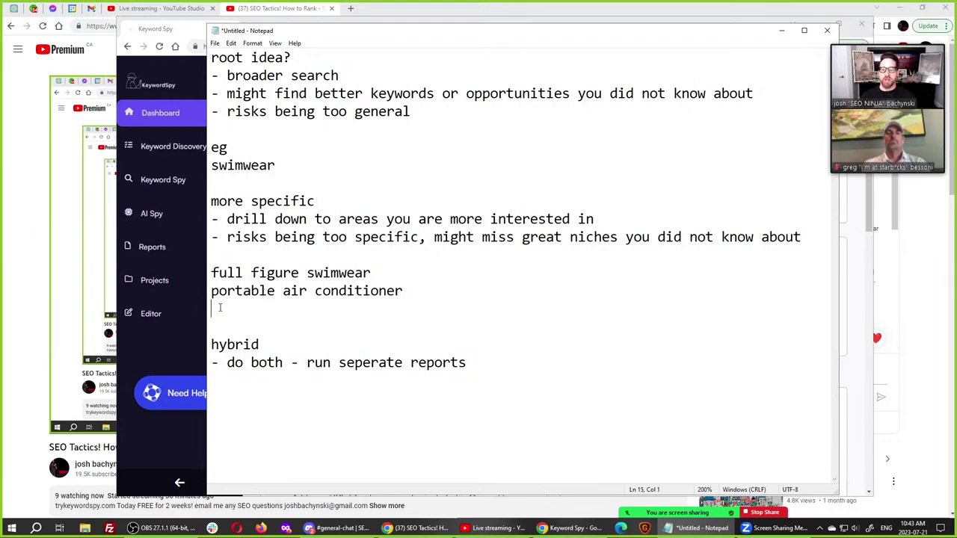
pyautogui.write('(best)')
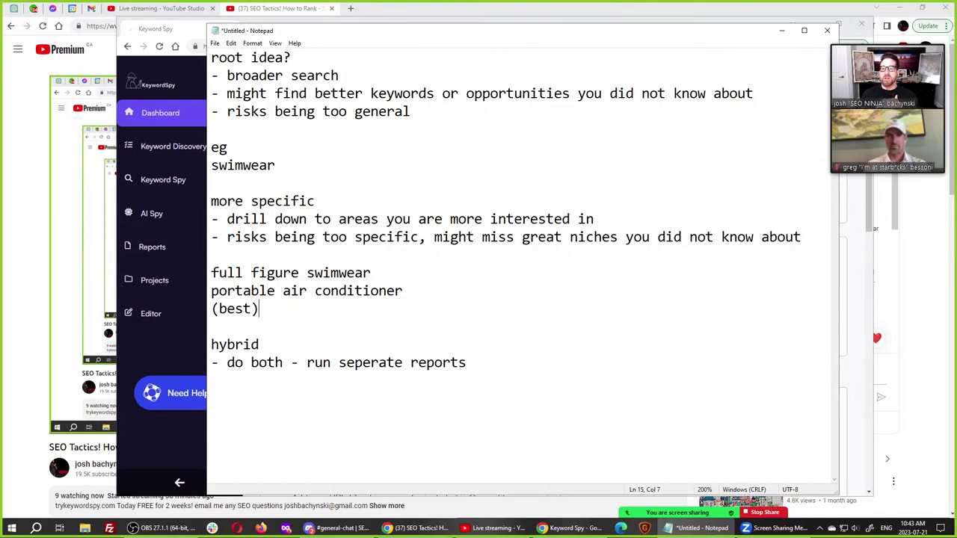
# Highlight all the notes from the "root idea?" heading down to the hybrid strategy.
pyautogui.moveTo(411, 362); pyautogui.dragTo(199, 67)
pyautogui.click(292, 411)
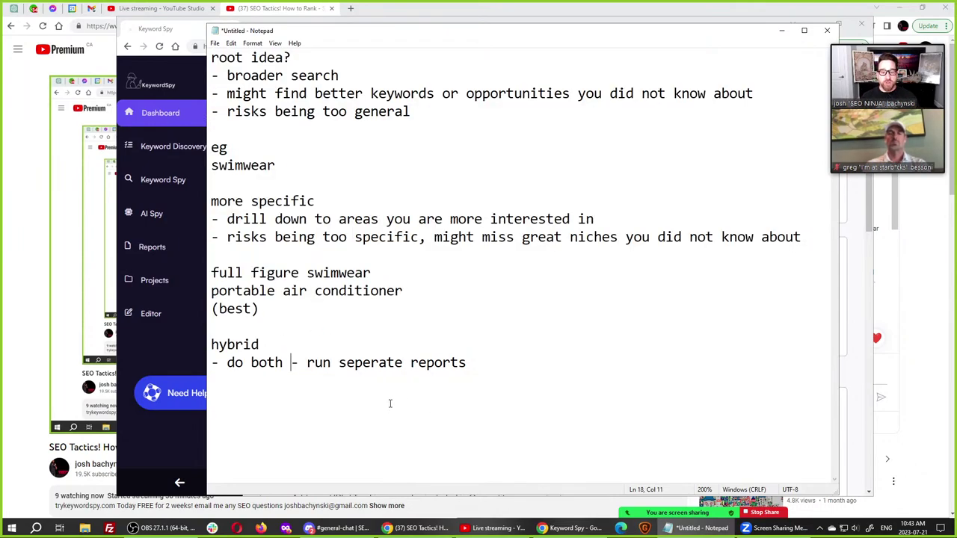
pyautogui.moveTo(504, 397); pyautogui.dragTo(213, 59)
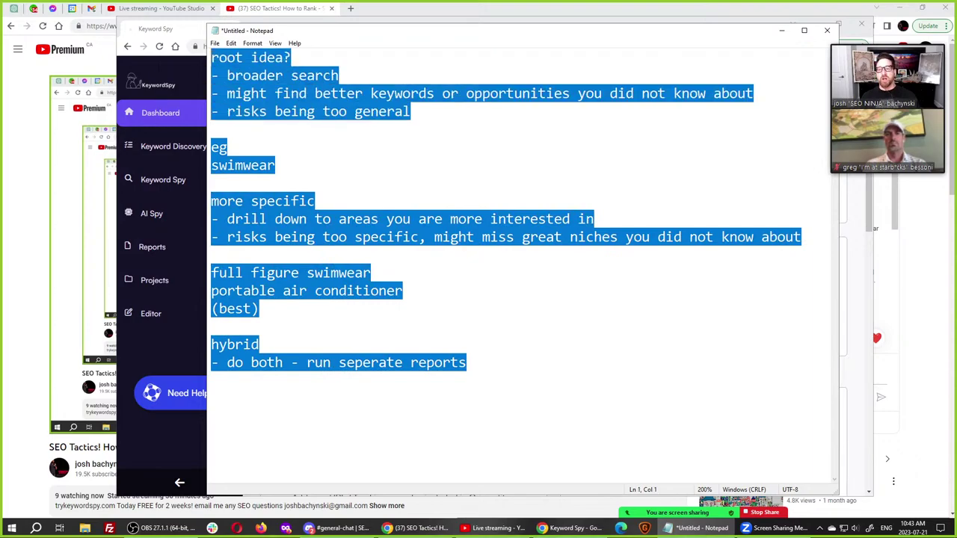
pyautogui.click(346, 291)
# Insert the line "perfect op for AI co-pilot" and a blank line above "root idea?" at the start of the notes.
pyautogui.click(241, 58)
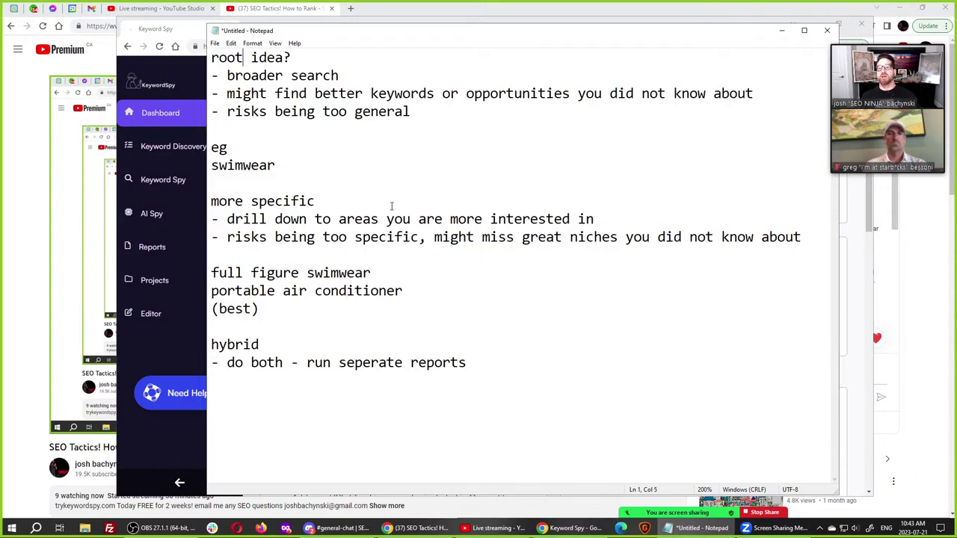
pyautogui.press('Home')
pyautogui.press('Return')
pyautogui.press('Return')
pyautogui.press('Up')
pyautogui.press('Up')
pyautogui.write('perf')
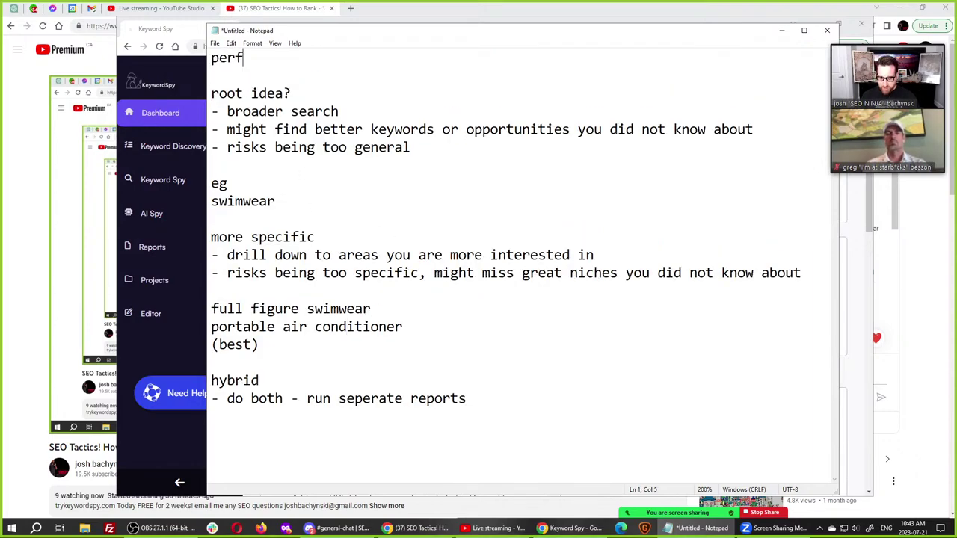
pyautogui.write('ect op for AI')
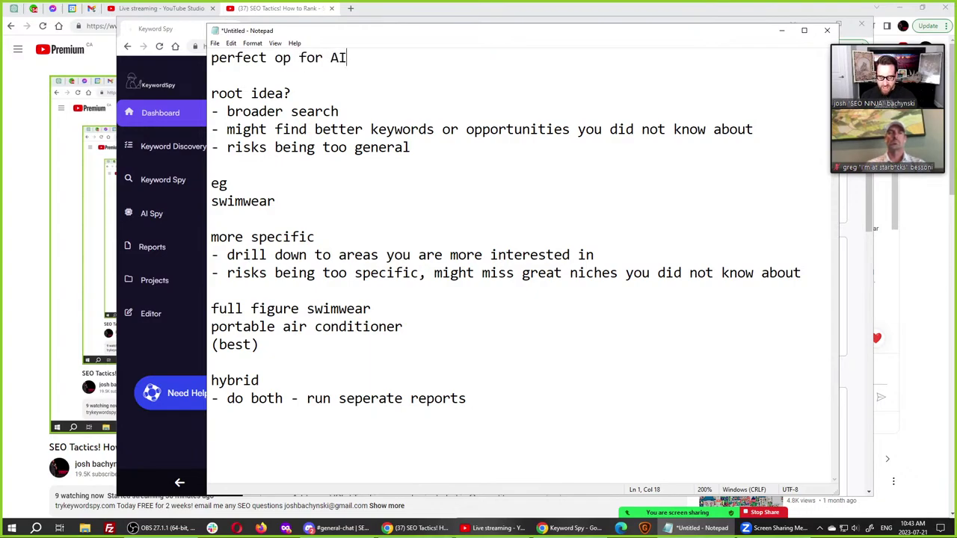
pyautogui.write(' co-pilot')
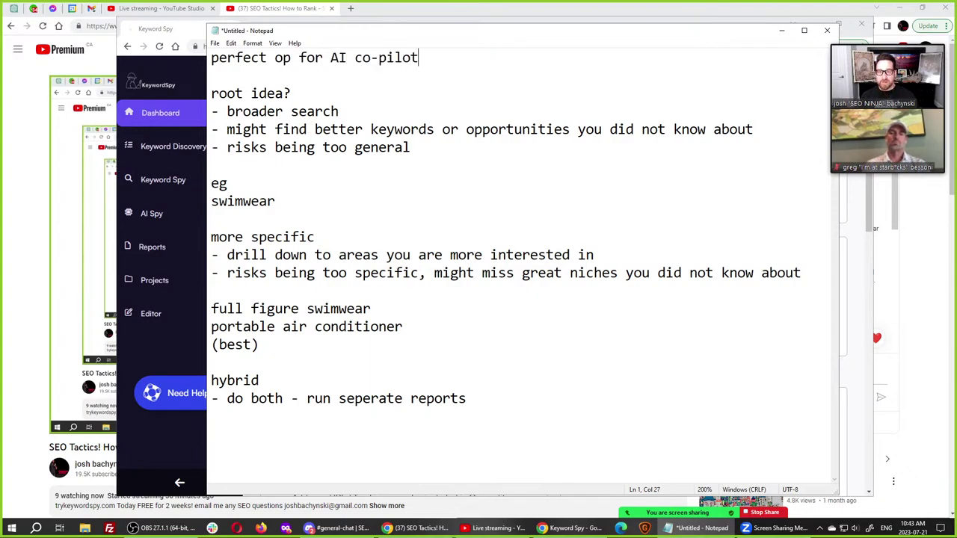
pyautogui.hotkey('shift', 'Home')
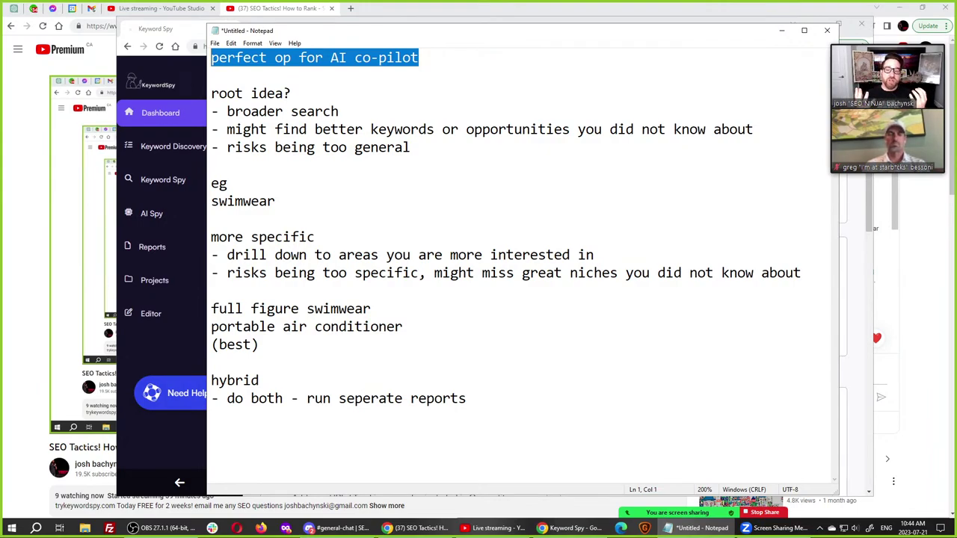
pyautogui.press('End')
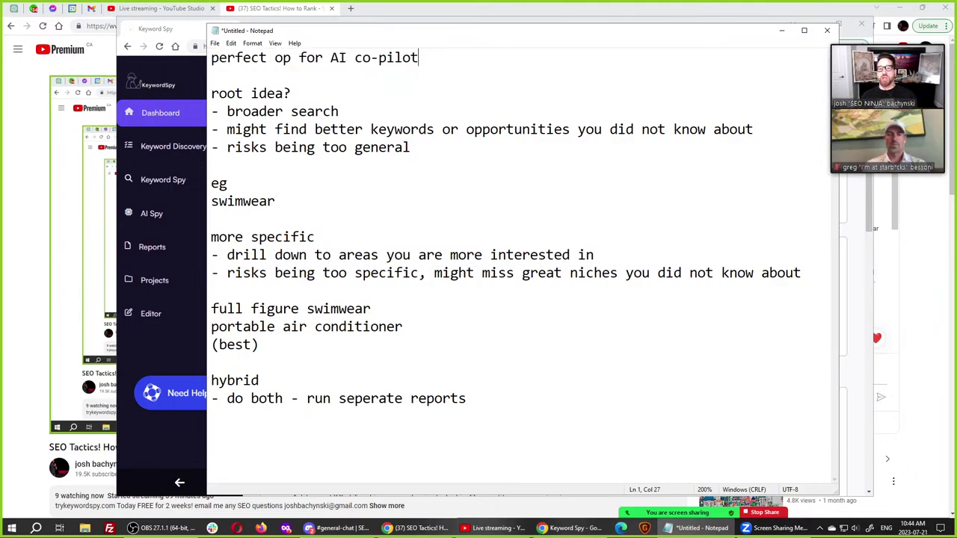
# Try adding "NOT ahrefs" after "AI co-pilot" on the first line of the notes.
pyautogui.write('NOT ahrefs')
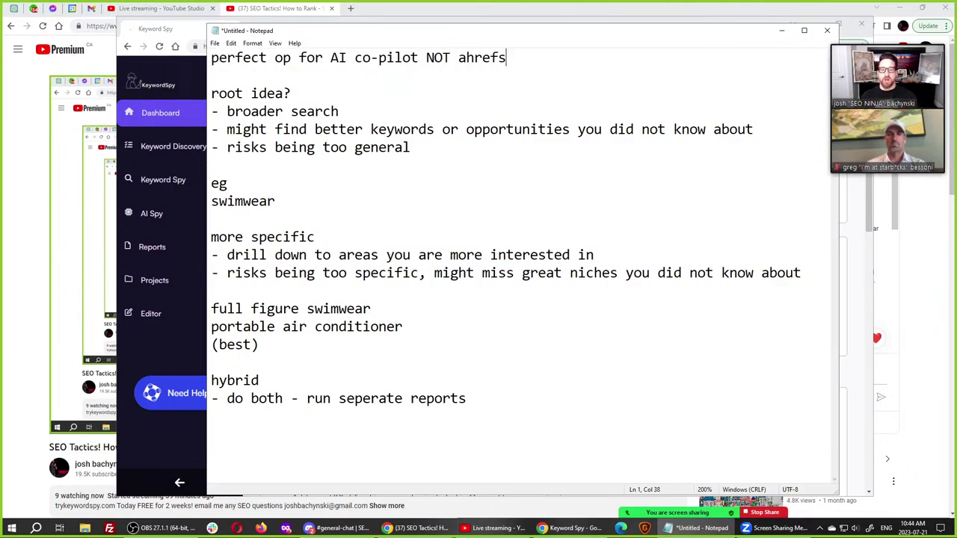
pyautogui.hotkey('shift', 'Left')
pyautogui.hotkey('ctrl', 'shift', 'Left')
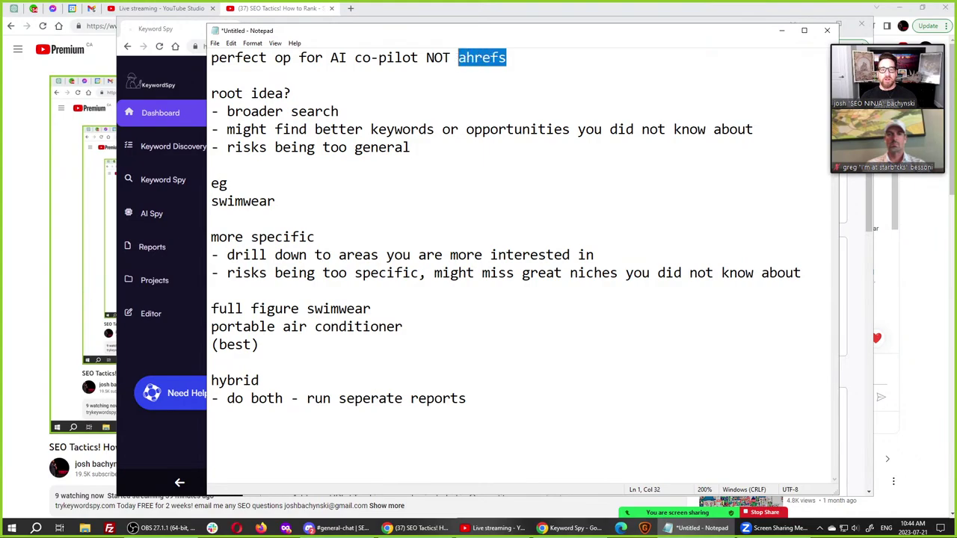
pyautogui.hotkey('ctrl', 'shift', 'Left')
pyautogui.press('BackSpace')
pyautogui.press('BackSpace')
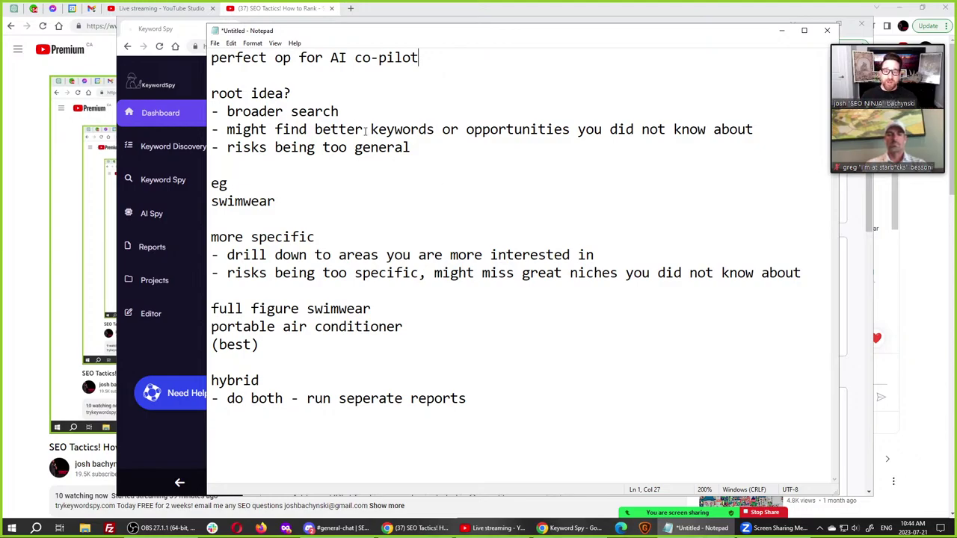
# Switch to the KeywordSpy browser window, maximize it and open the Keyword Discovery page.
pyautogui.moveTo(323, 55); pyautogui.dragTo(460, 53)
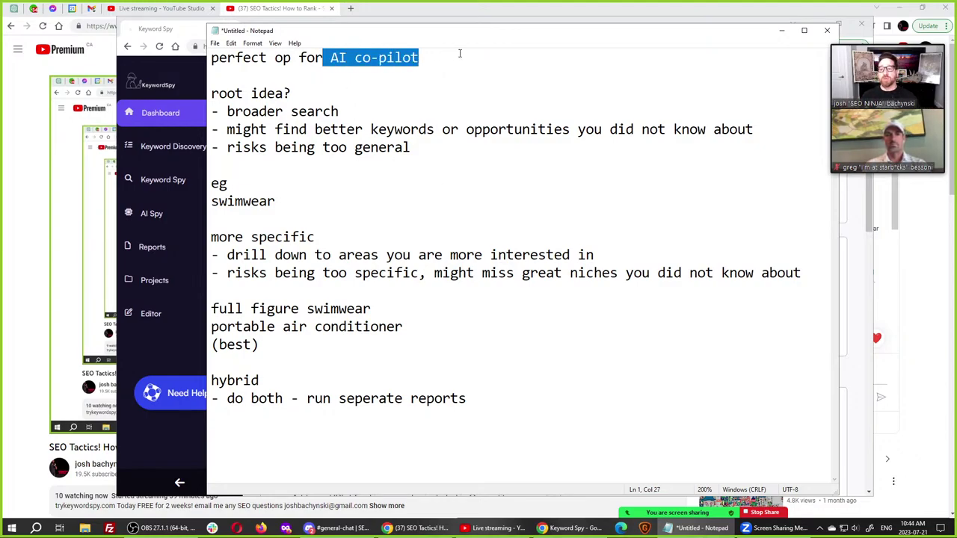
pyautogui.doubleClick(409, 24)
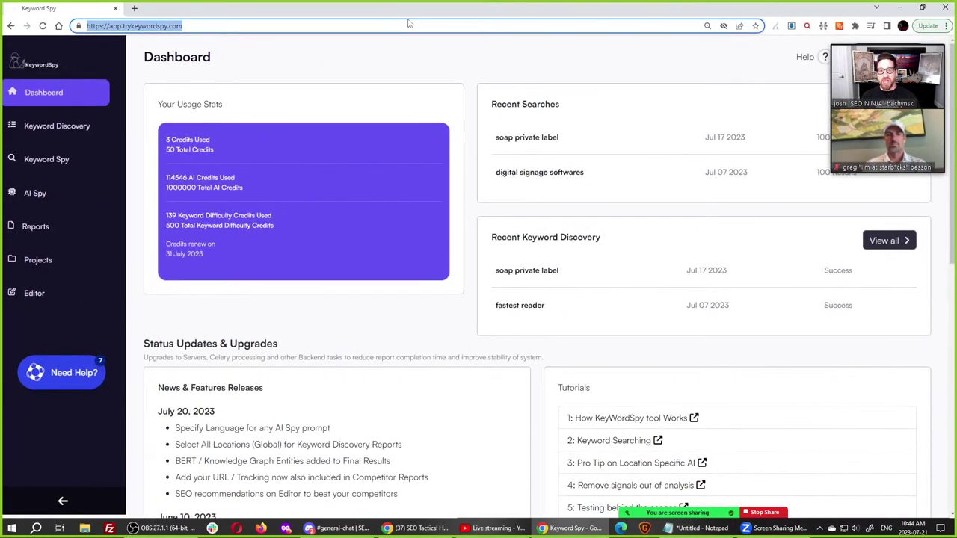
pyautogui.hotkey('ctrl', '+')
pyautogui.hotkey('ctrl', '+')
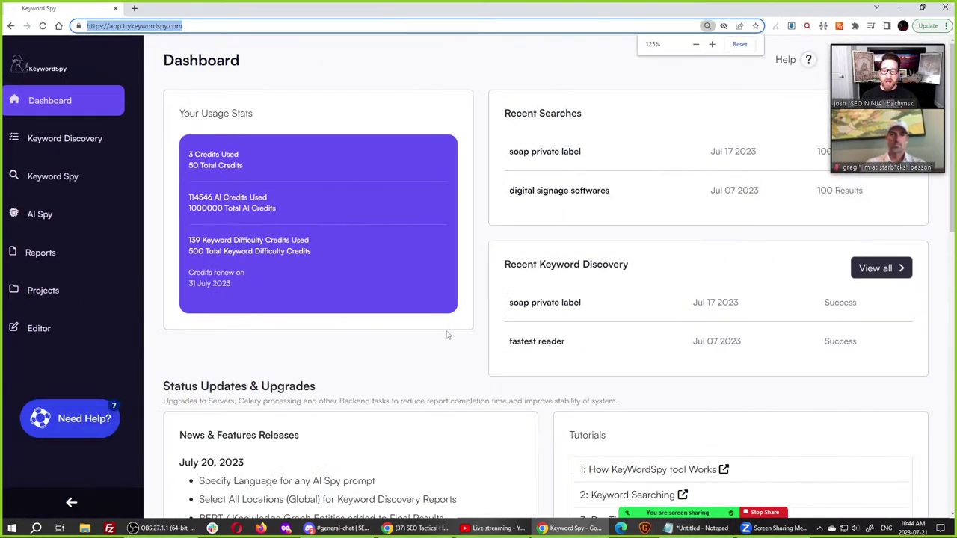
pyautogui.hotkey('ctrl', '-')
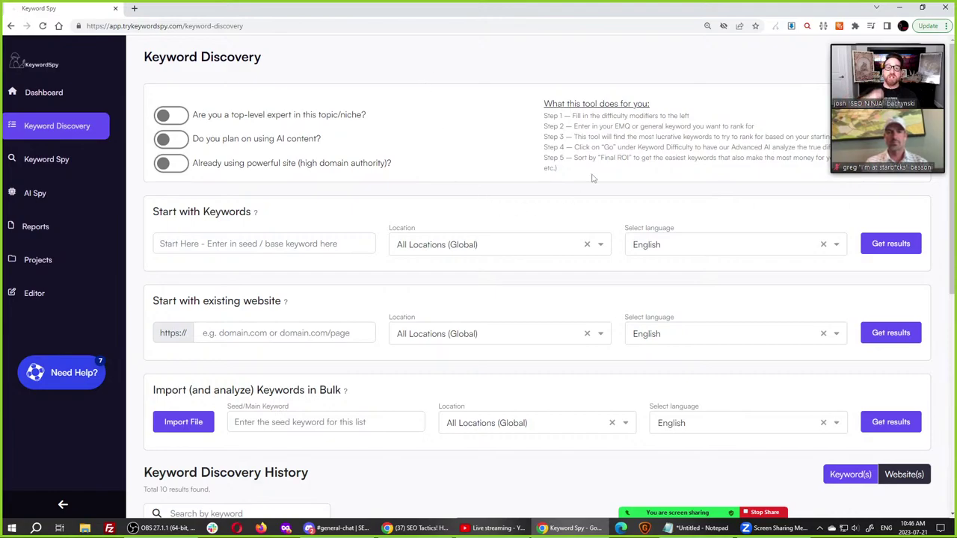
# Examine the "What this tool does for you" instructions, highlighting Steps 1 to 5, and the difficulty modifier questions.
pyautogui.tripleClick(599, 117)
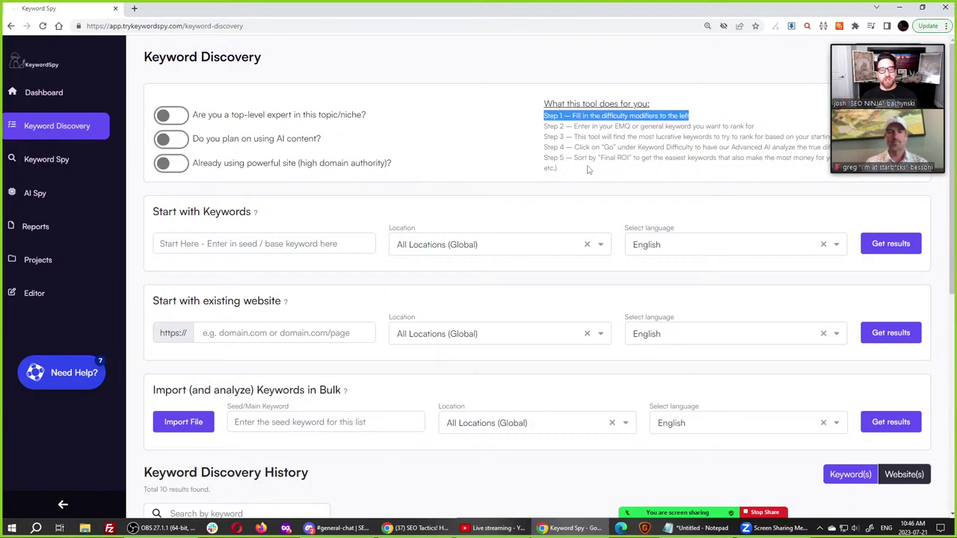
pyautogui.doubleClick(583, 127)
pyautogui.tripleClick(584, 127)
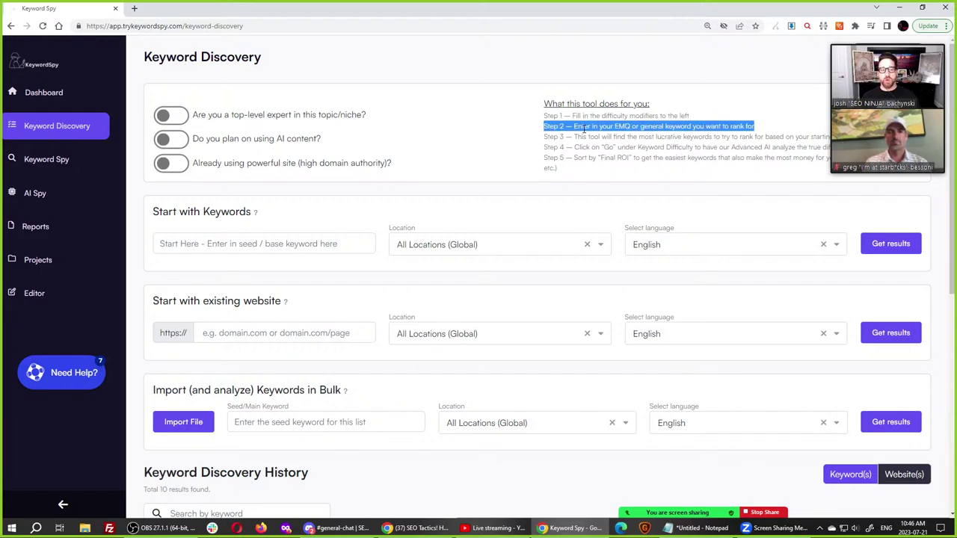
pyautogui.tripleClick(588, 138)
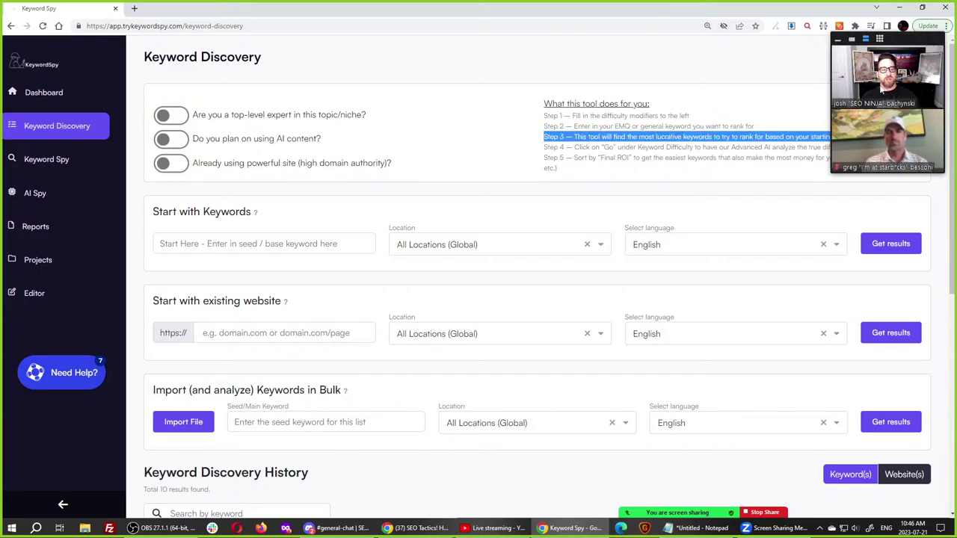
pyautogui.moveTo(913, 55); pyautogui.dragTo(916, 20)
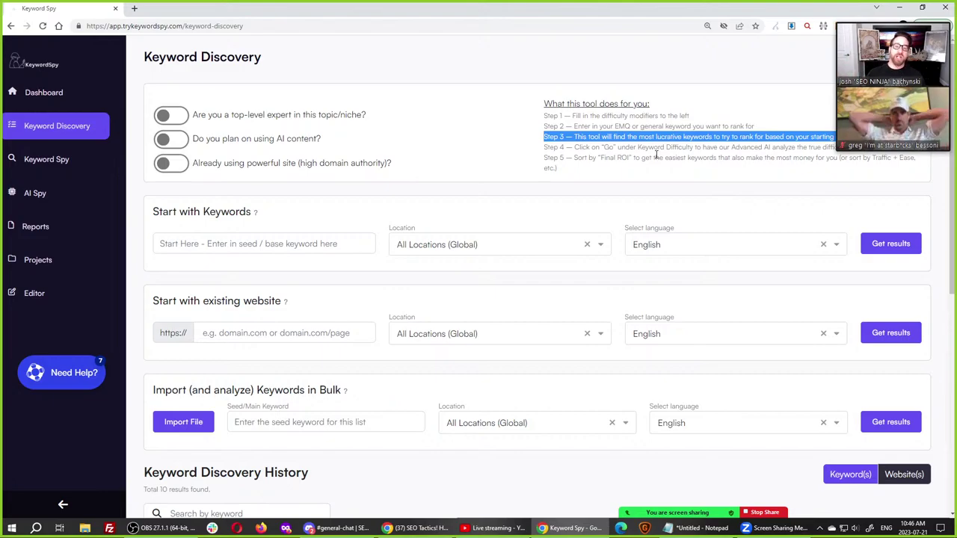
pyautogui.tripleClick(603, 147)
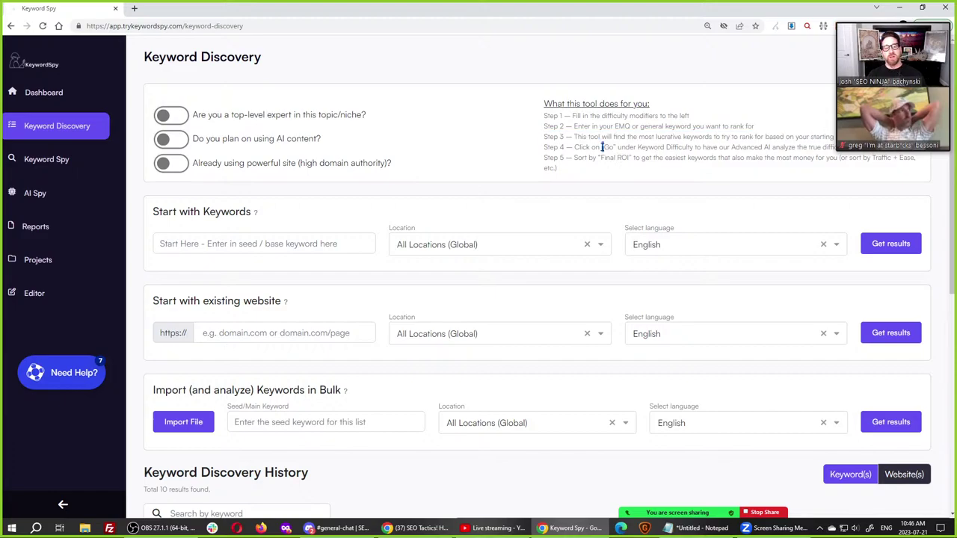
pyautogui.tripleClick(602, 158)
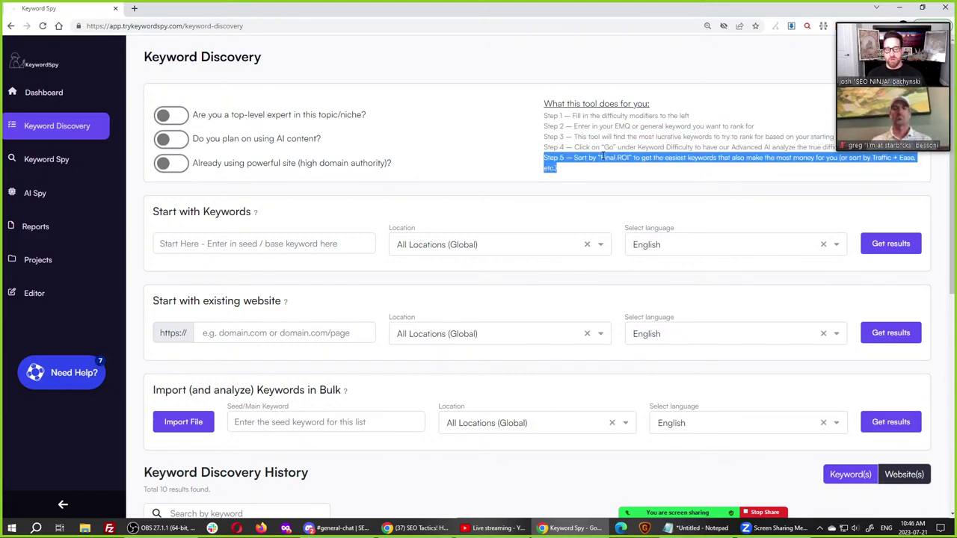
pyautogui.click(602, 157)
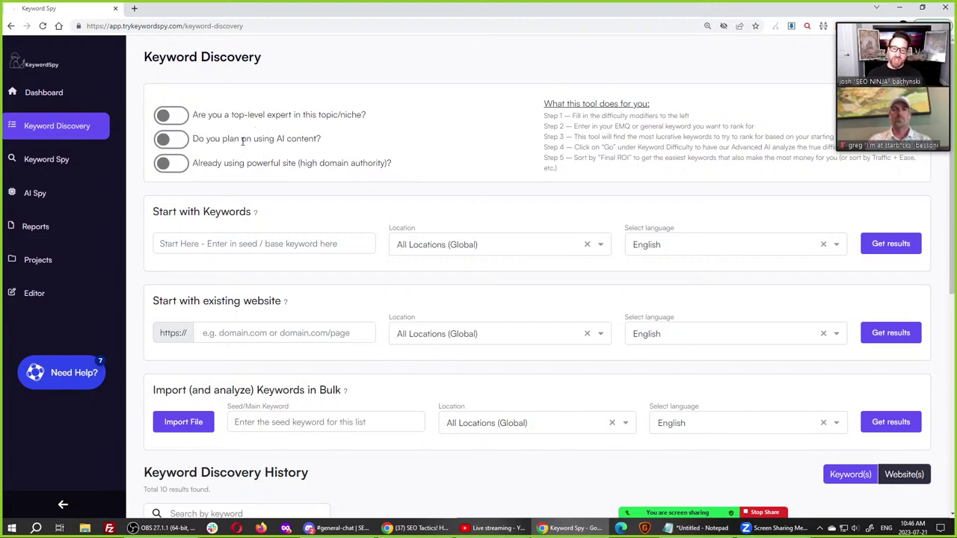
pyautogui.click(241, 140)
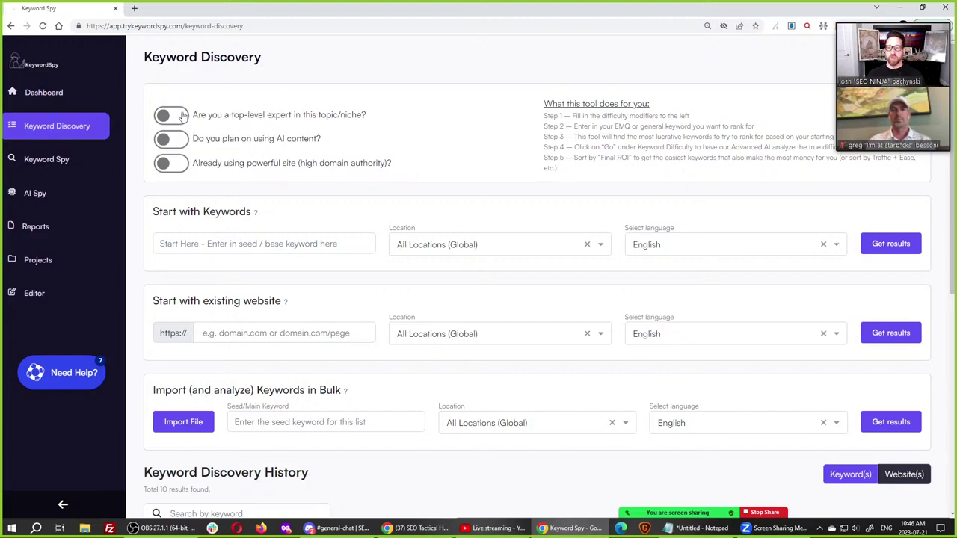
# Try the top-level expert difficulty modifier on and off while reviewing its question.
pyautogui.tripleClick(247, 113)
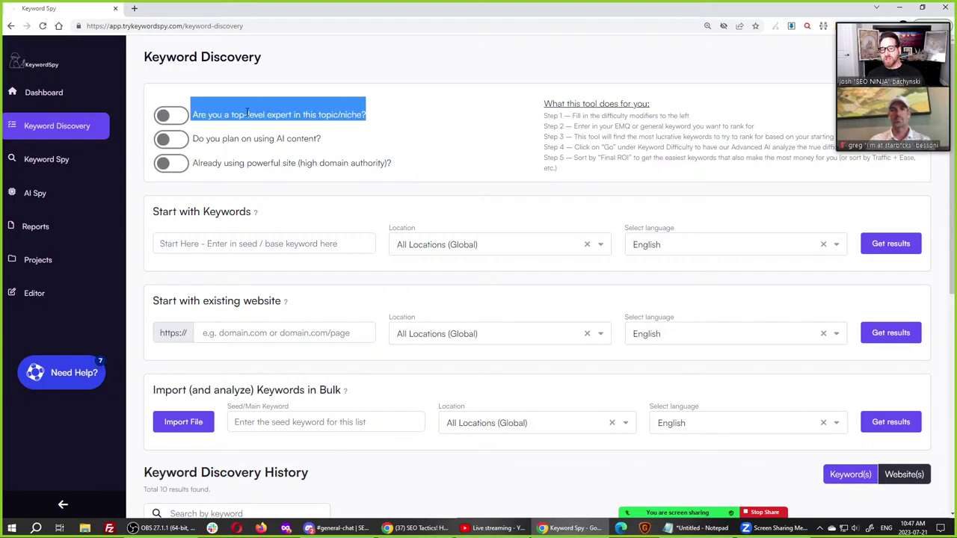
pyautogui.click(247, 113)
pyautogui.click(172, 116)
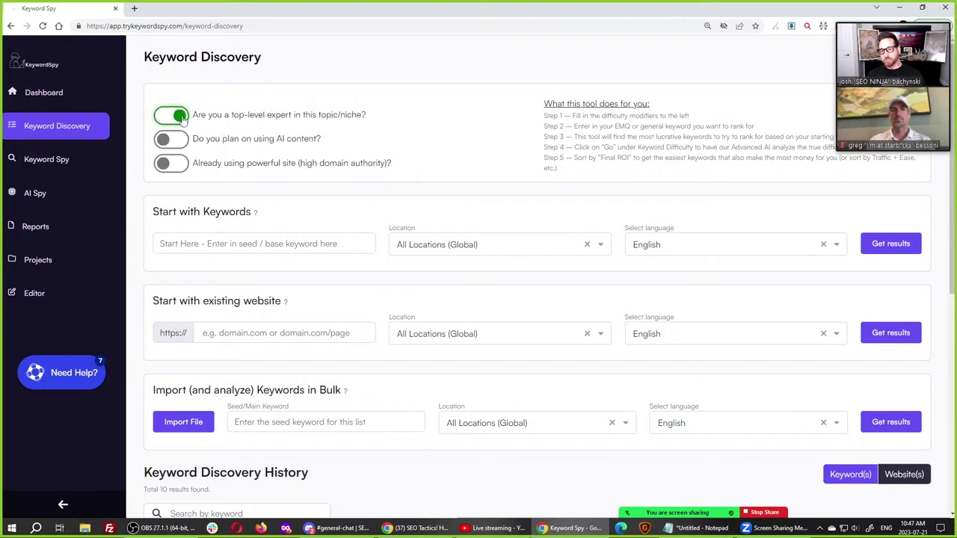
pyautogui.tripleClick(230, 116)
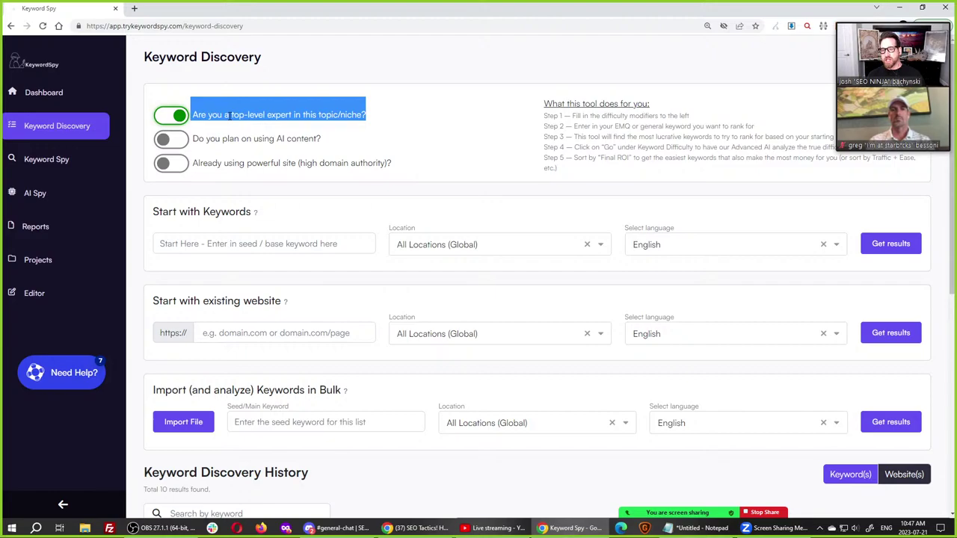
pyautogui.click(229, 116)
pyautogui.tripleClick(229, 116)
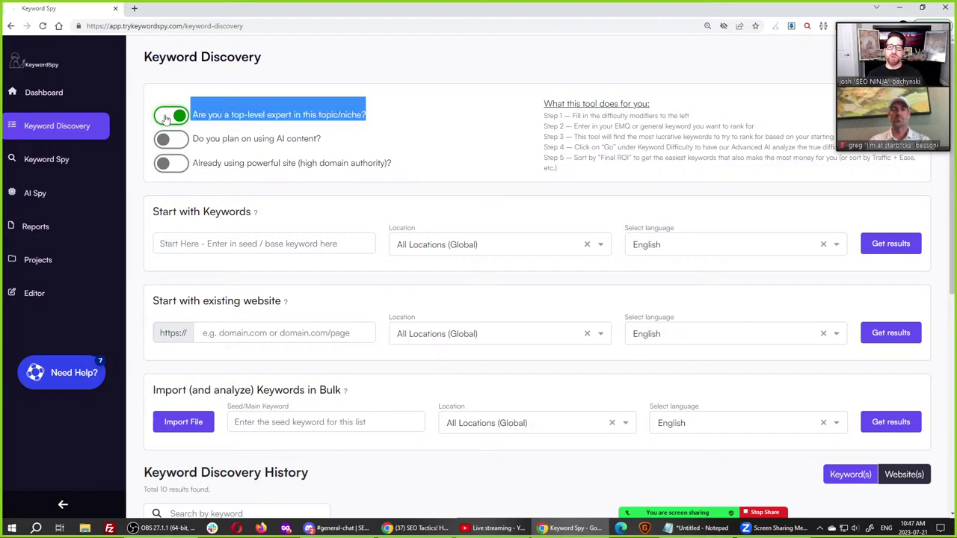
pyautogui.click(224, 115)
pyautogui.tripleClick(227, 114)
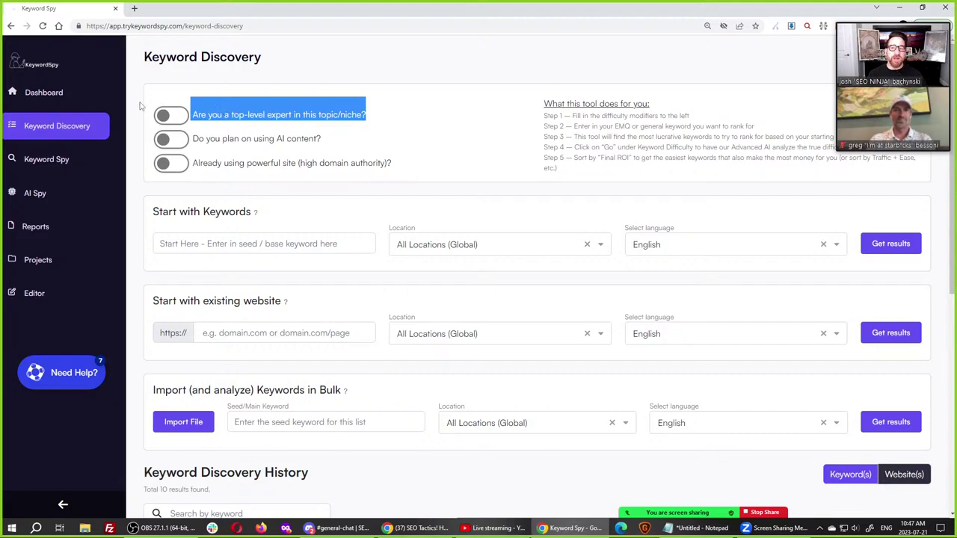
# Turn the expert modifier on again, highlight "top-level expert" in its question, and turn it back off.
pyautogui.click(171, 122)
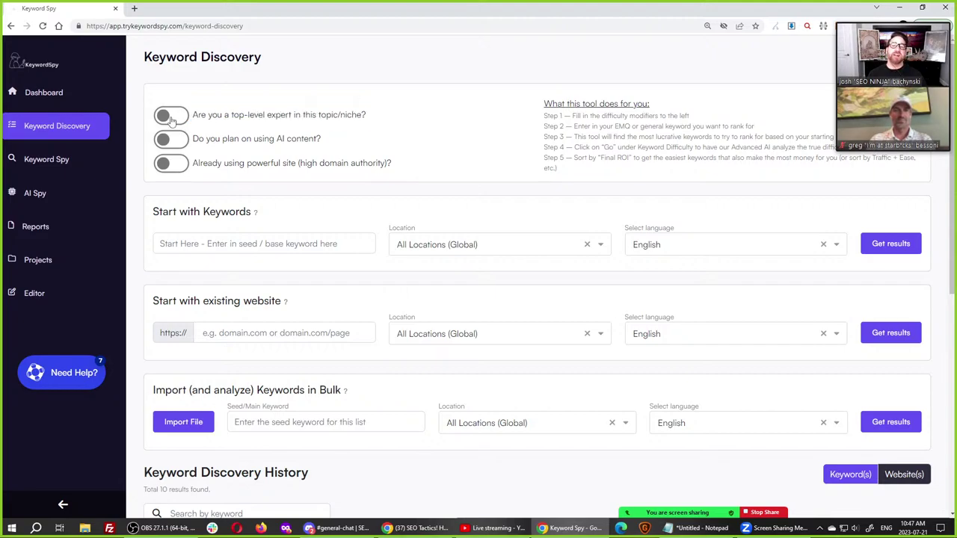
pyautogui.tripleClick(281, 116)
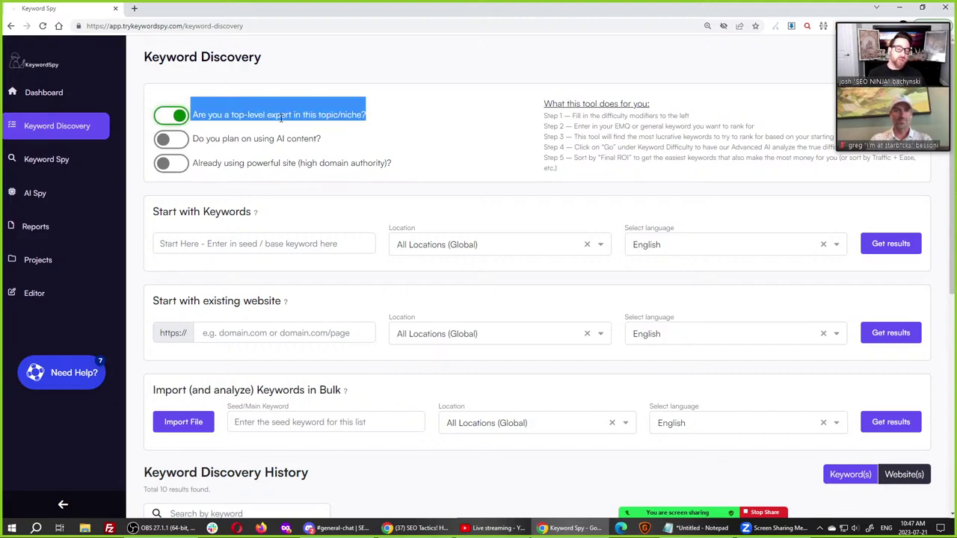
pyautogui.click(264, 115)
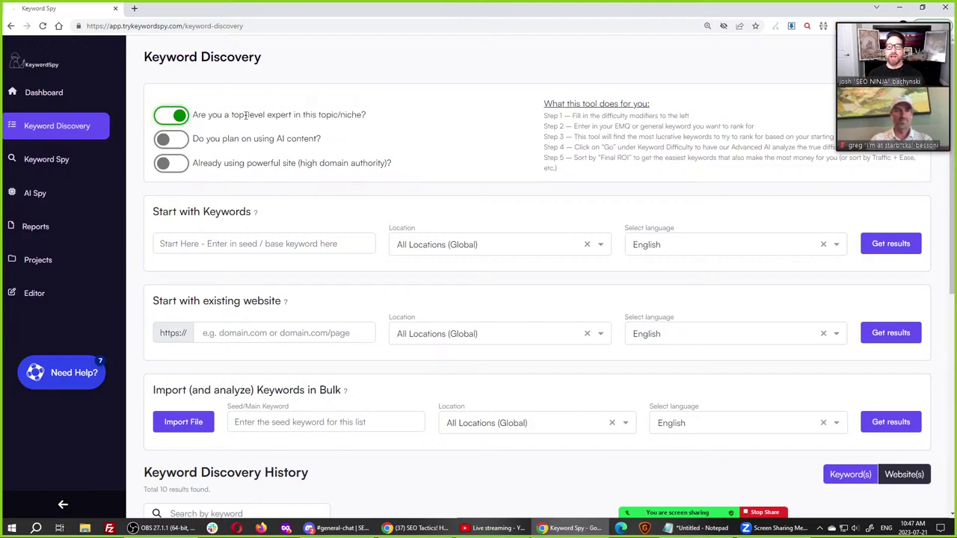
pyautogui.moveTo(229, 116); pyautogui.dragTo(292, 118)
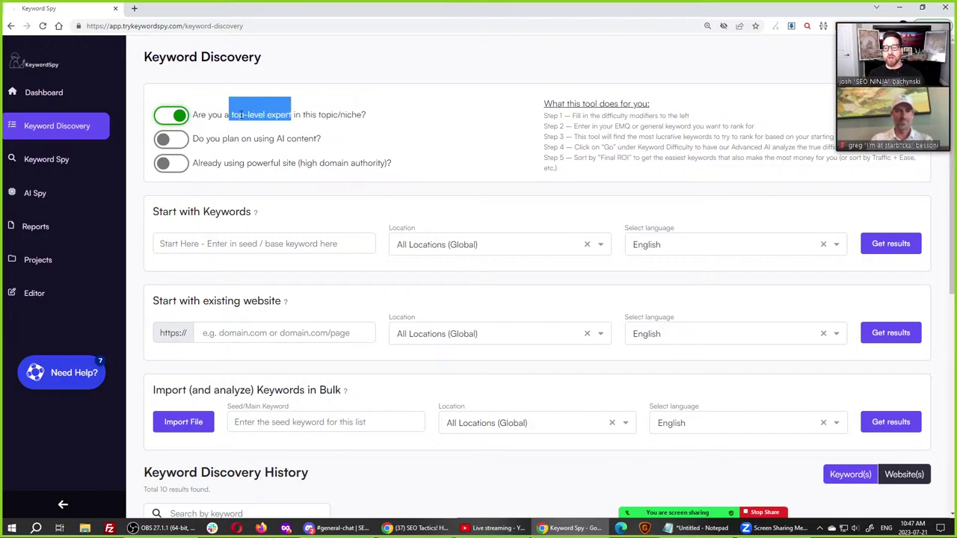
pyautogui.moveTo(230, 116); pyautogui.dragTo(294, 115)
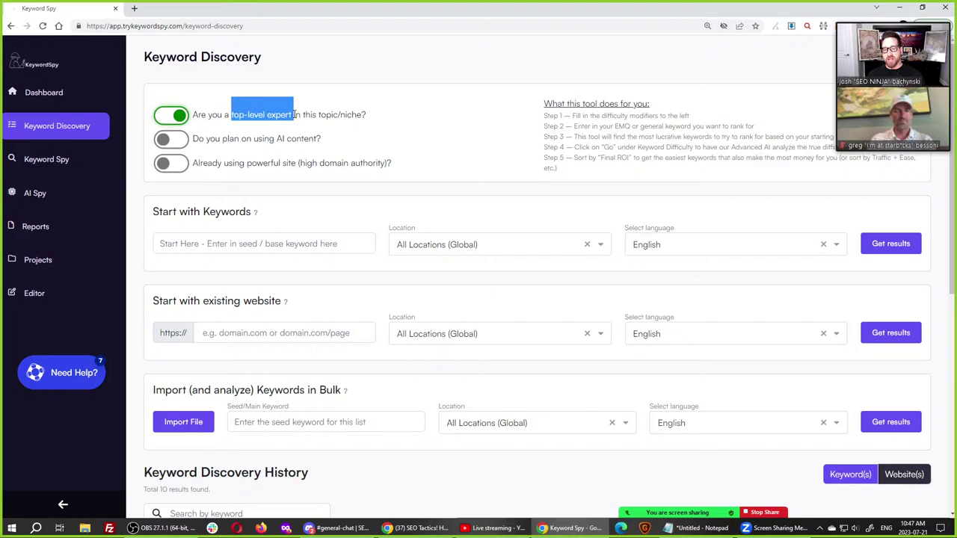
pyautogui.click(178, 121)
# Enable the "Do you plan on using AI content?" modifier and highlight its question.
pyautogui.click(166, 139)
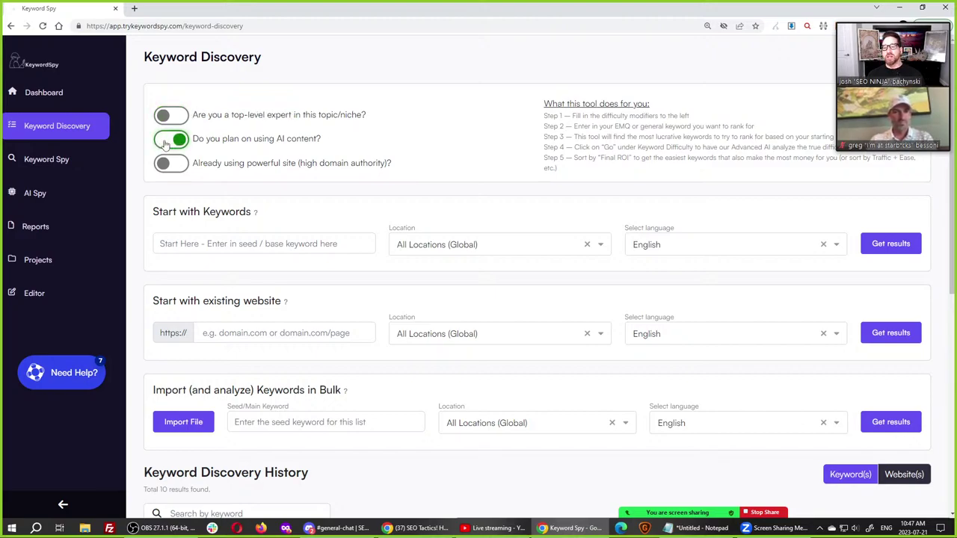
pyautogui.tripleClick(278, 139)
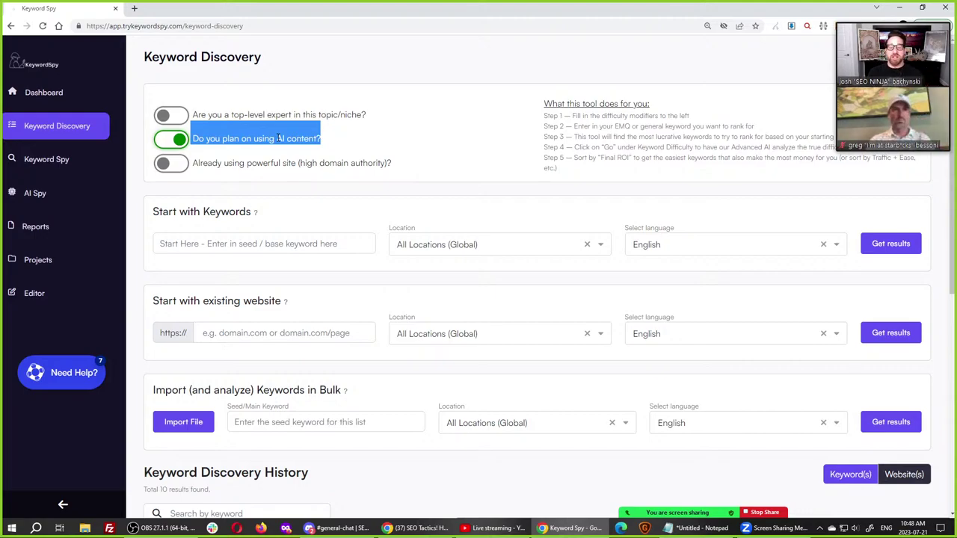
# Sketch a freehand divided circle with inner loops and arrows pointing up and down over the page, and discard the drawing.
pyautogui.moveTo(506, 210)
pyautogui.mouseDown()
pyautogui.moveTo(435, 240)
pyautogui.moveTo(548, 379)
pyautogui.moveTo(512, 222)
pyautogui.moveTo(366, 300)
pyautogui.moveTo(554, 318)
pyautogui.mouseUp()
pyautogui.moveTo(463, 247); pyautogui.dragTo(470, 285)
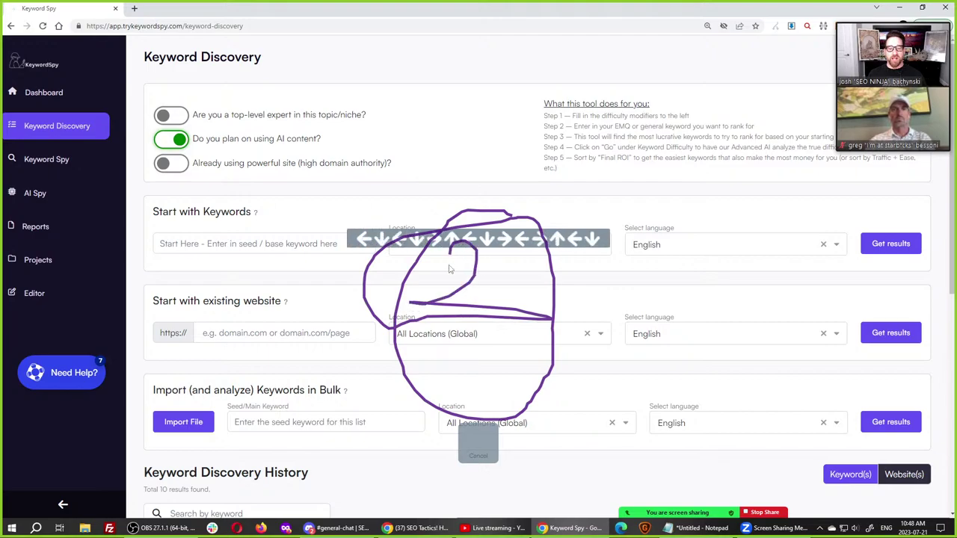
pyautogui.moveTo(493, 250)
pyautogui.mouseDown()
pyautogui.moveTo(513, 273)
pyautogui.moveTo(501, 272)
pyautogui.moveTo(486, 127)
pyautogui.moveTo(460, 176)
pyautogui.mouseUp()
pyautogui.moveTo(486, 123); pyautogui.dragTo(531, 172)
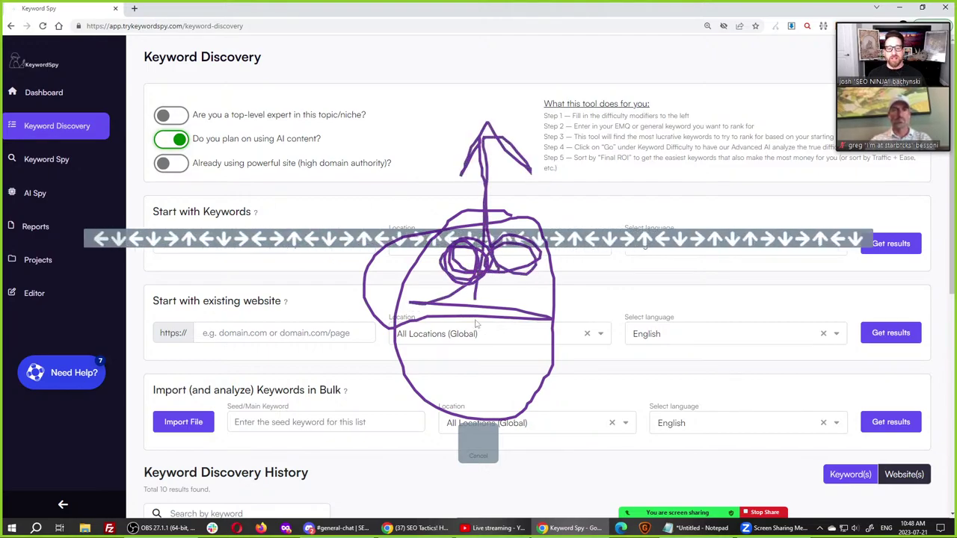
pyautogui.moveTo(472, 318)
pyautogui.mouseDown()
pyautogui.moveTo(464, 385)
pyautogui.moveTo(477, 359)
pyautogui.mouseUp()
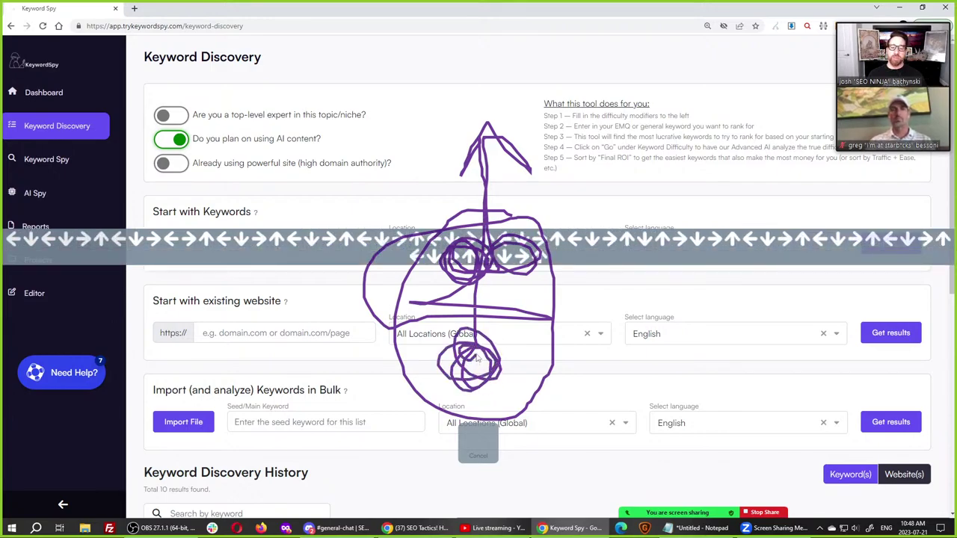
pyautogui.moveTo(469, 390); pyautogui.dragTo(468, 492)
pyautogui.moveTo(467, 492)
pyautogui.mouseDown()
pyautogui.moveTo(438, 456)
pyautogui.moveTo(498, 451)
pyautogui.mouseUp()
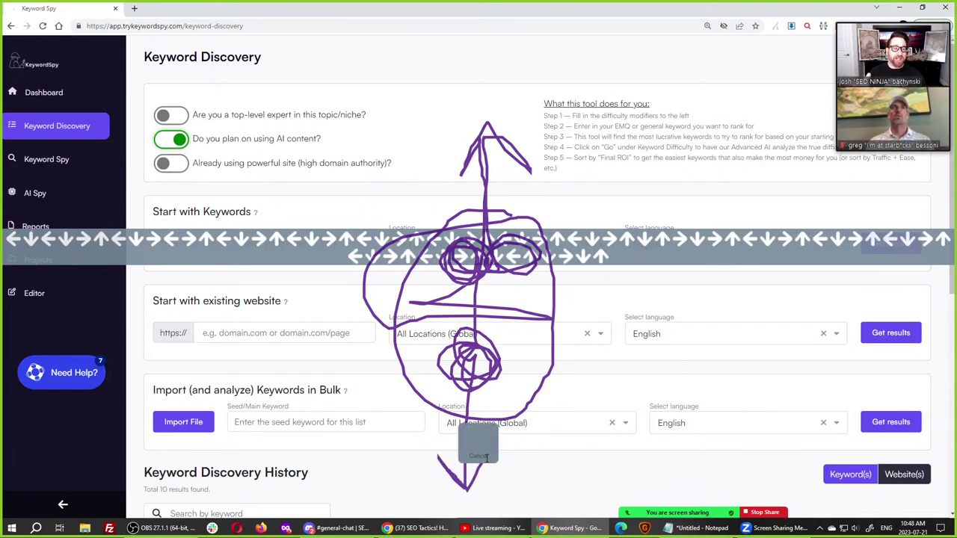
pyautogui.click(486, 458)
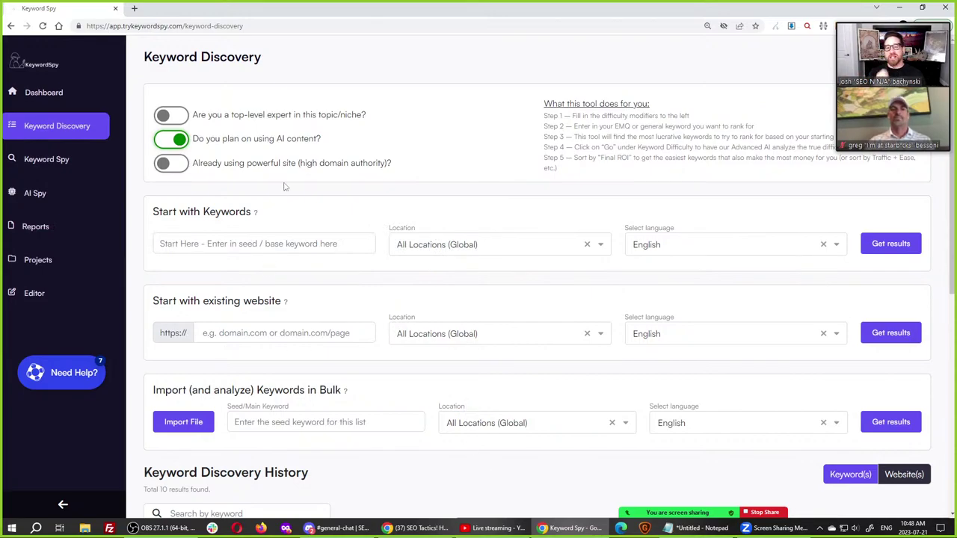
# Review the AI content question and toggle its modifier off and on, leaving it enabled.
pyautogui.tripleClick(274, 138)
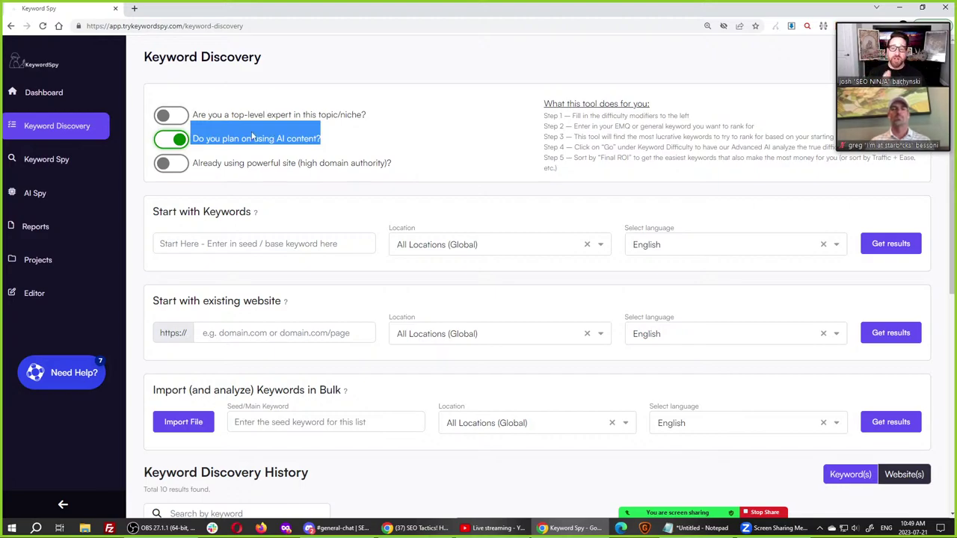
pyautogui.tripleClick(256, 138)
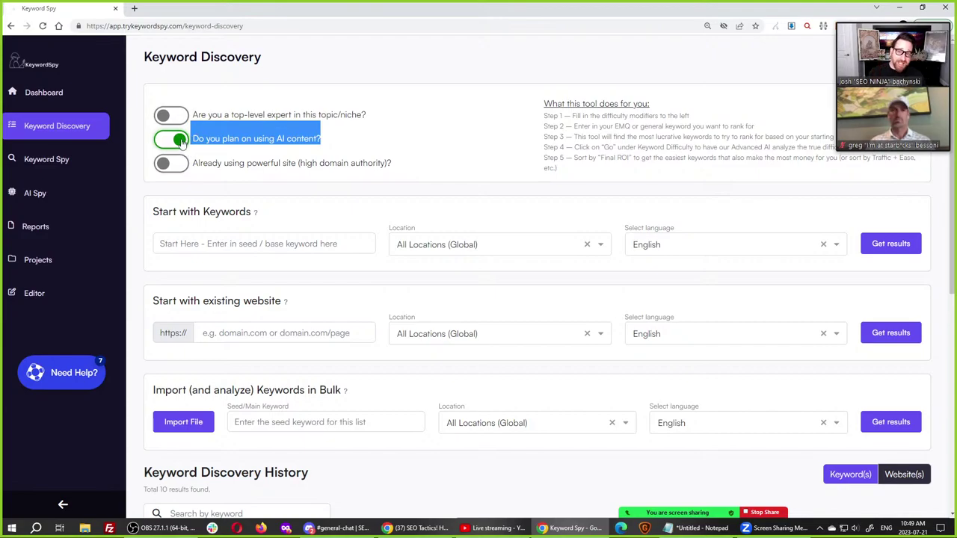
pyautogui.click(182, 140)
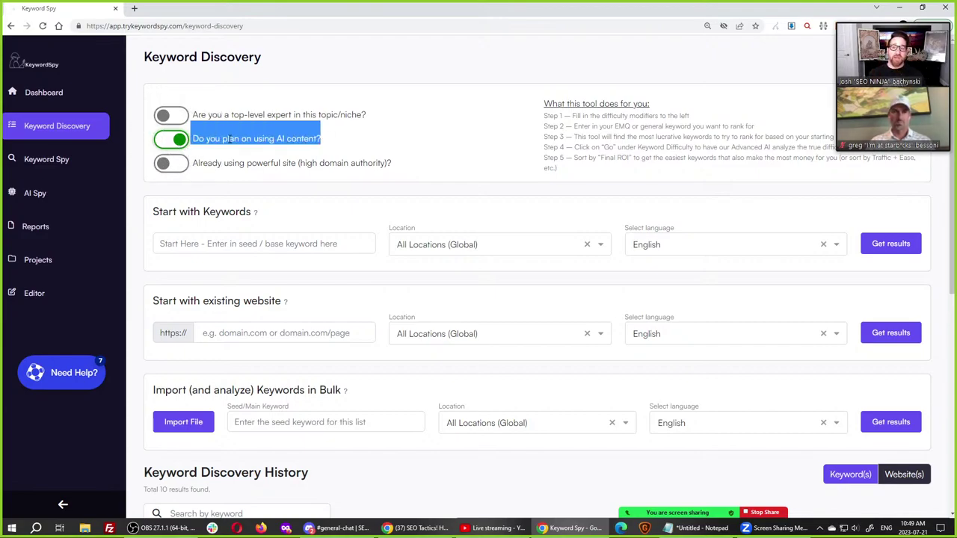
pyautogui.click(168, 142)
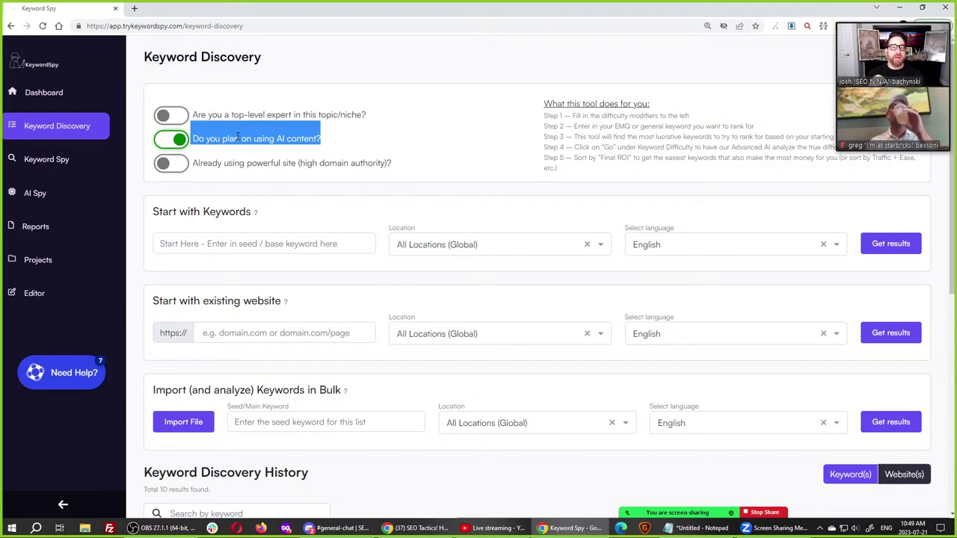
pyautogui.click(43, 165)
pyautogui.click(43, 165)
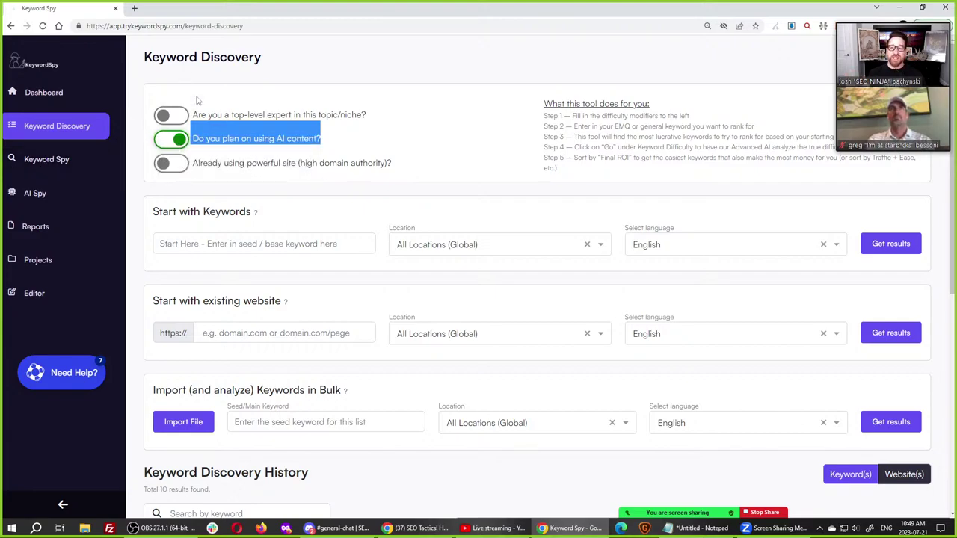
pyautogui.click(169, 139)
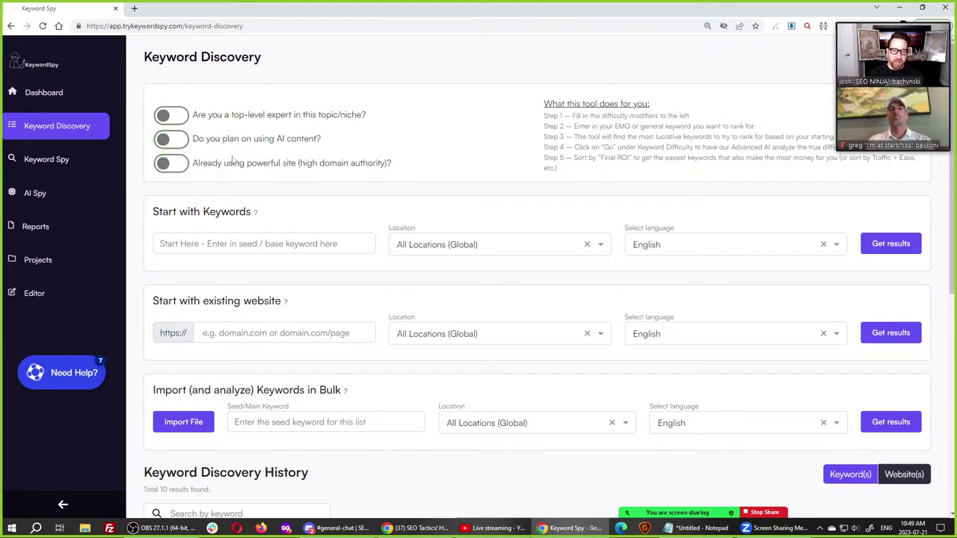
pyautogui.click(178, 142)
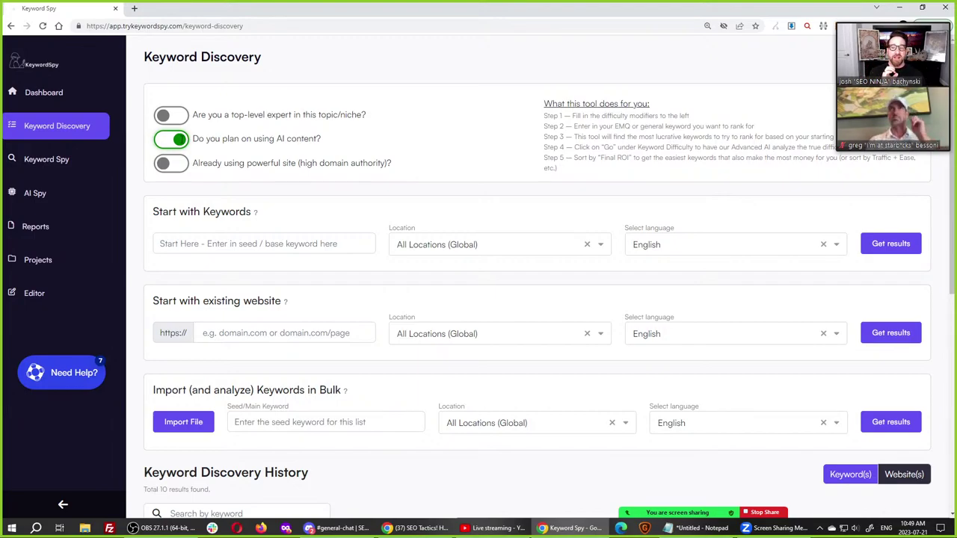
pyautogui.click(166, 144)
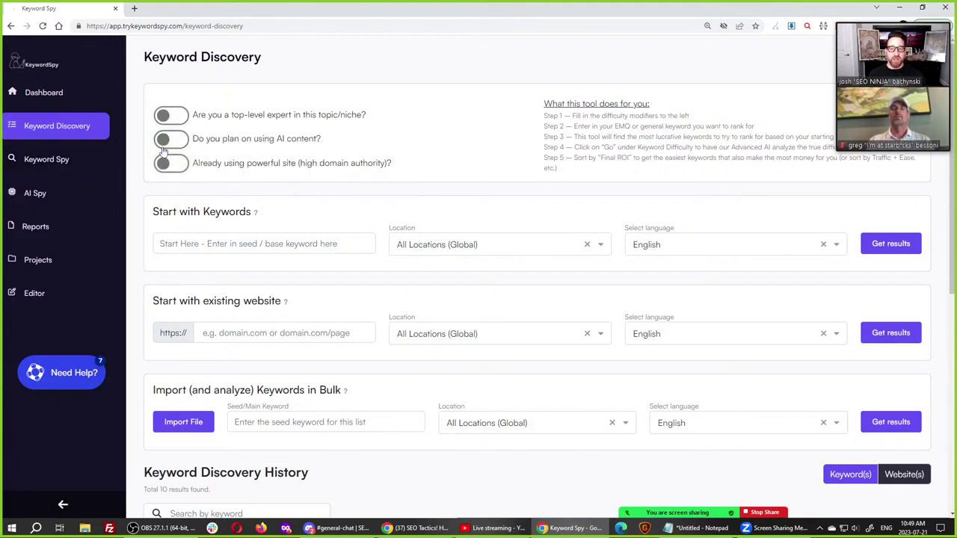
pyautogui.click(168, 142)
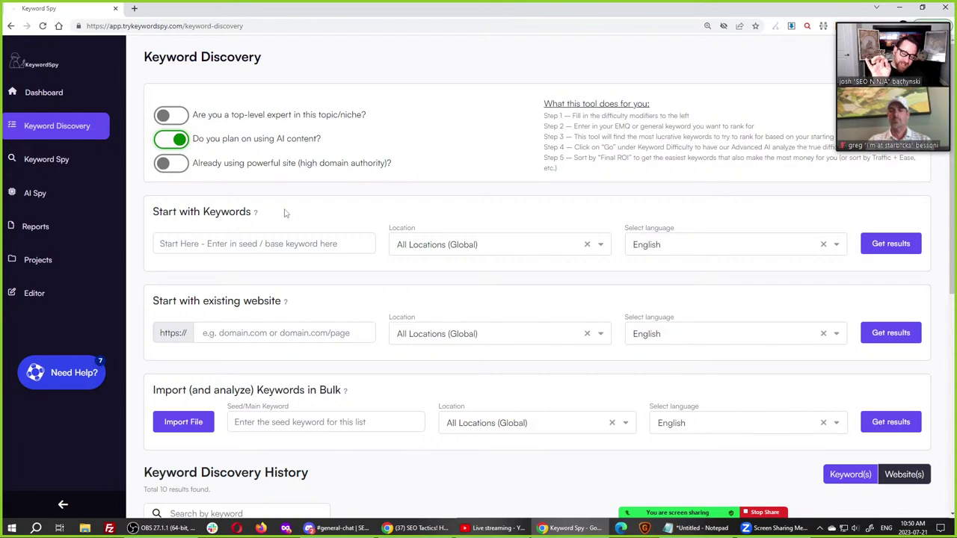
# Try the high domain authority modifier on and off, and highlight all three difficulty modifier questions.
pyautogui.tripleClick(258, 164)
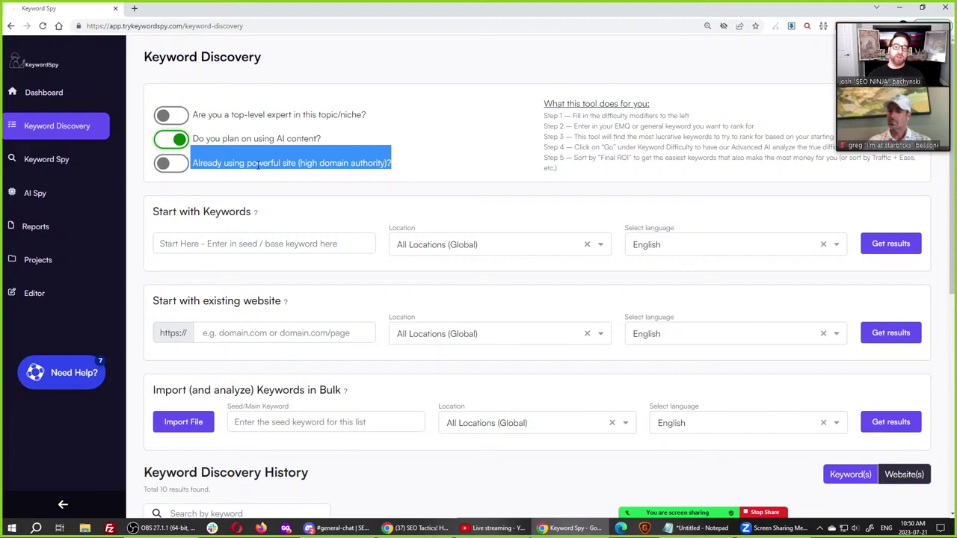
pyautogui.click(176, 167)
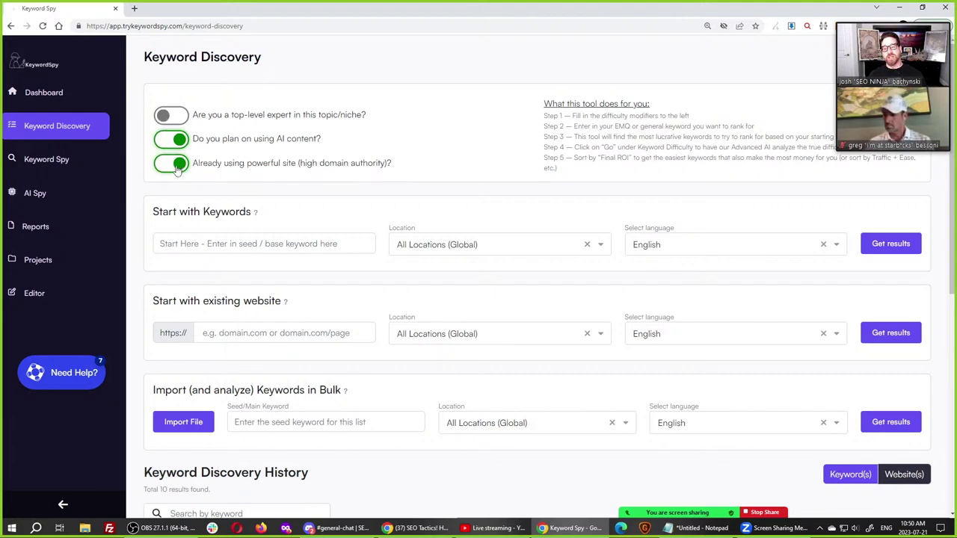
pyautogui.click(179, 167)
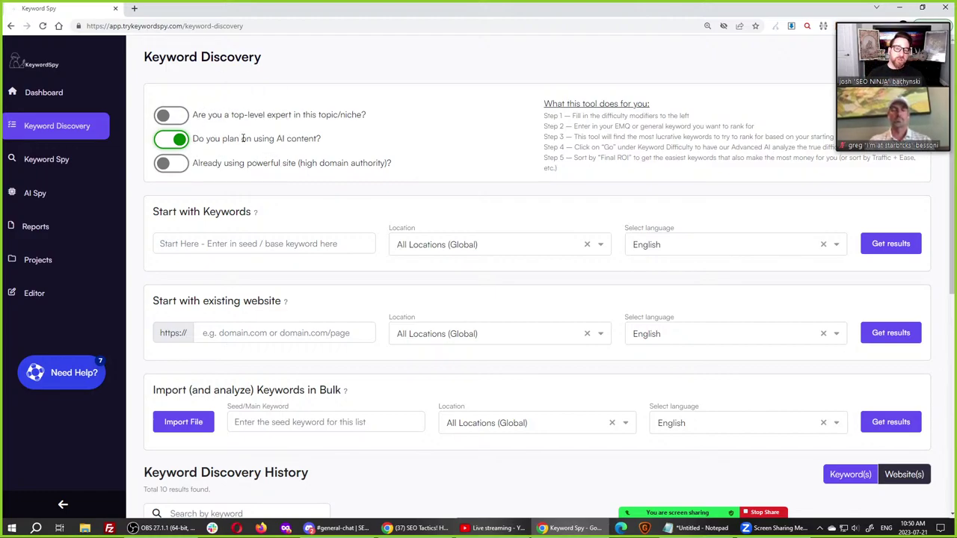
pyautogui.press('ctrl')
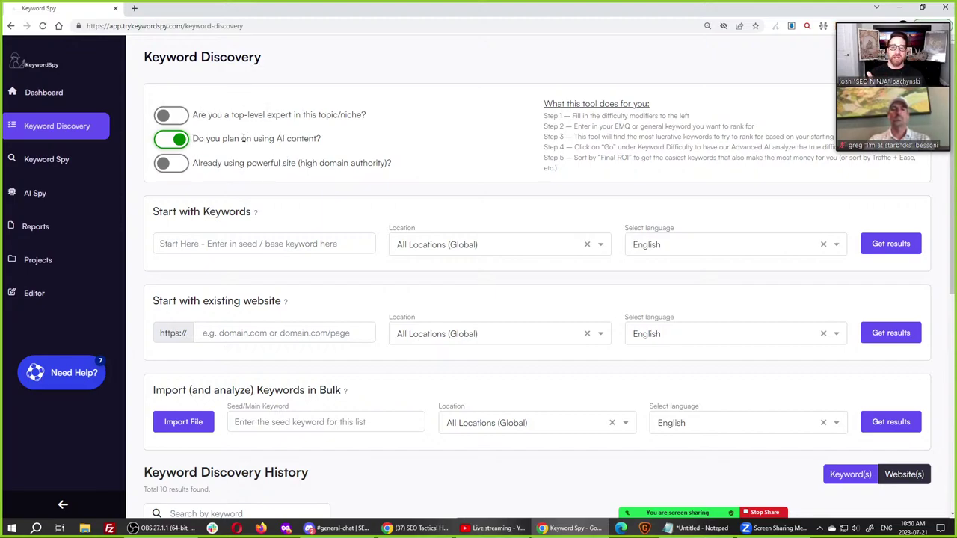
pyautogui.moveTo(197, 102); pyautogui.dragTo(435, 168)
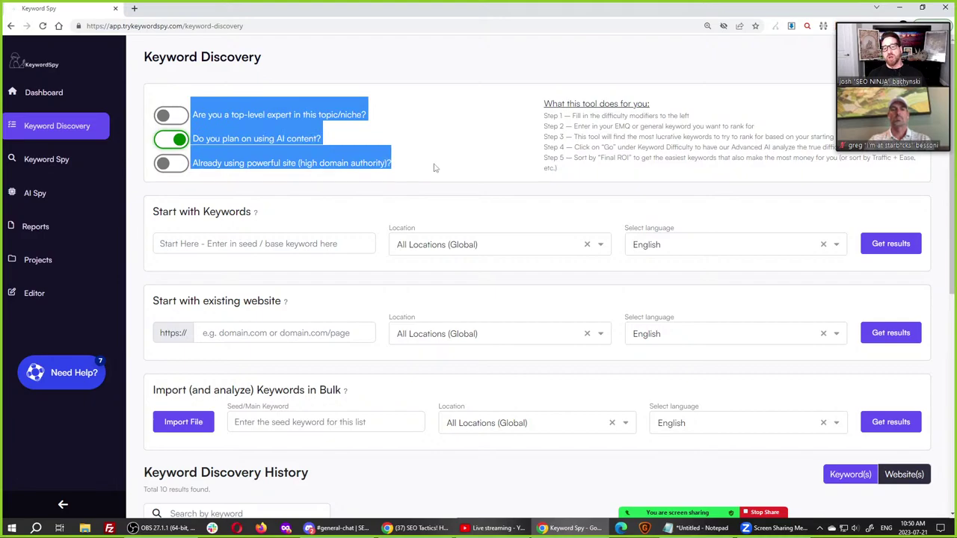
pyautogui.click(278, 138)
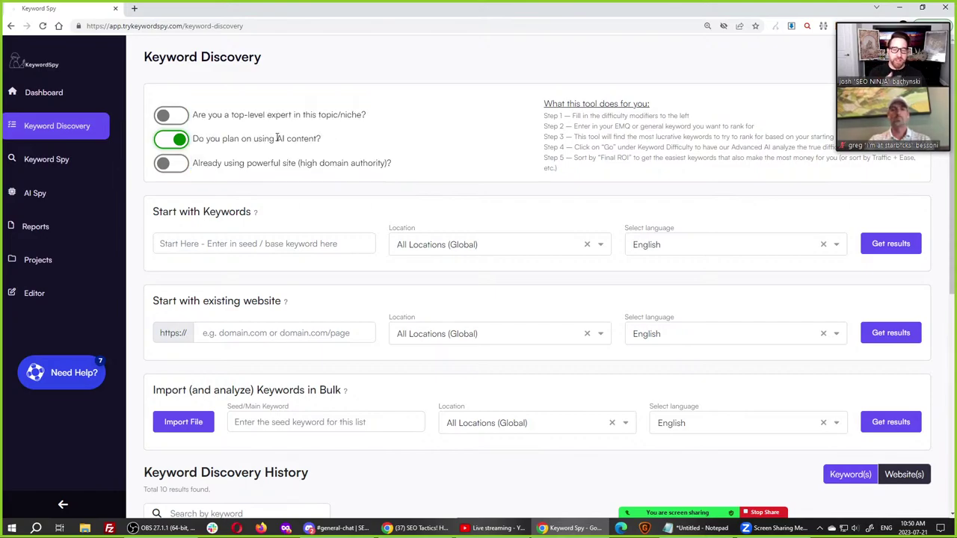
# Enter "portable air conditioner" from the clipboard history as the seed keyword under Start with Keywords.
pyautogui.click(166, 243)
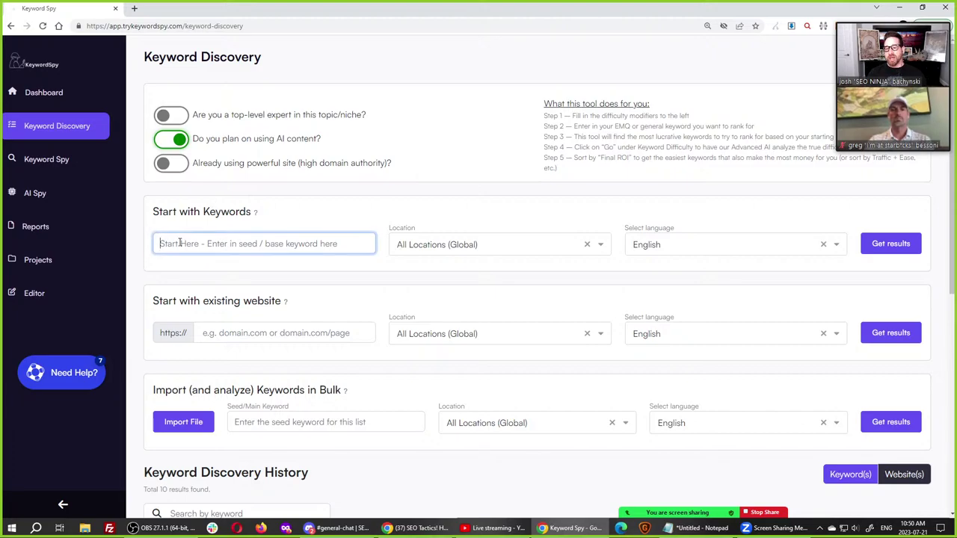
pyautogui.press('super+v')
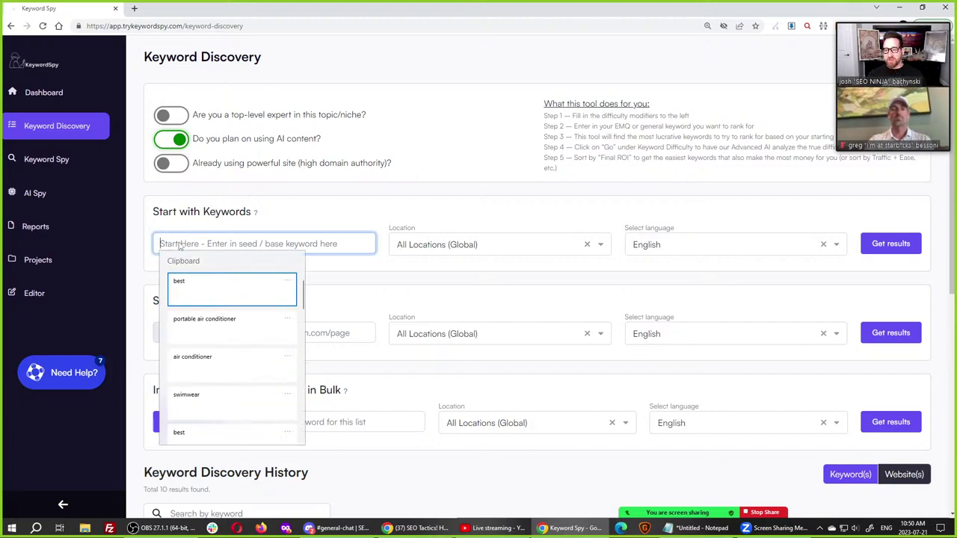
pyautogui.click(207, 328)
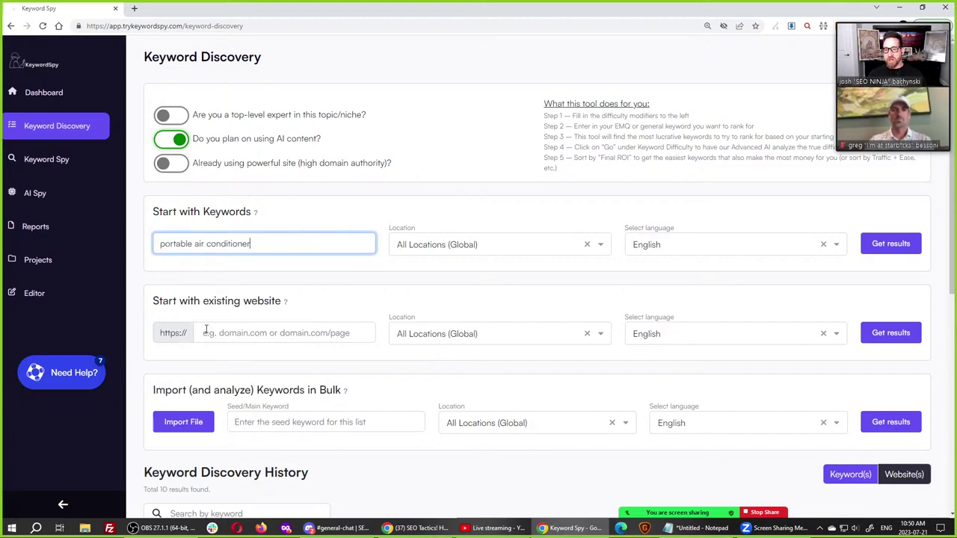
# Set the Start with Keywords location to United States and get results for the portable air conditioner seed keyword.
pyautogui.click(444, 251)
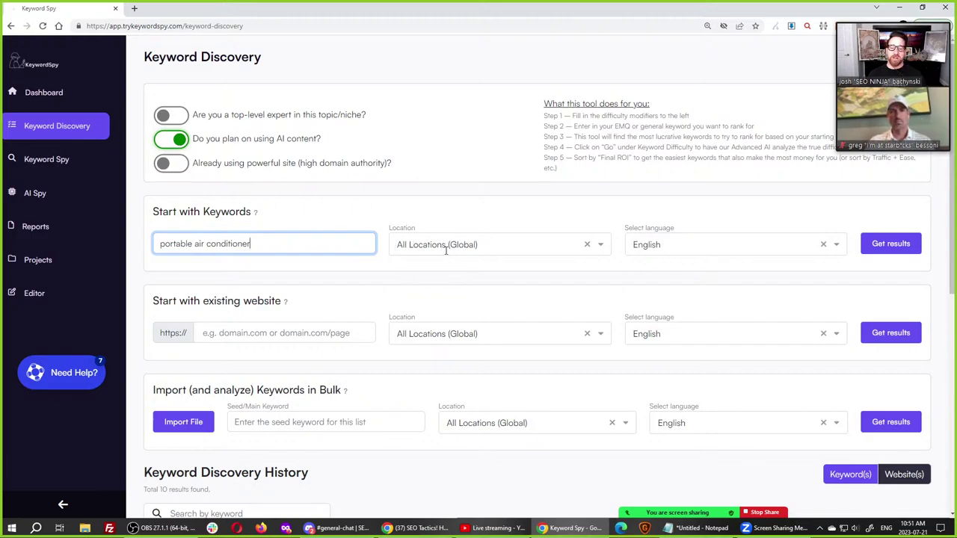
pyautogui.click(455, 247)
pyautogui.write('un')
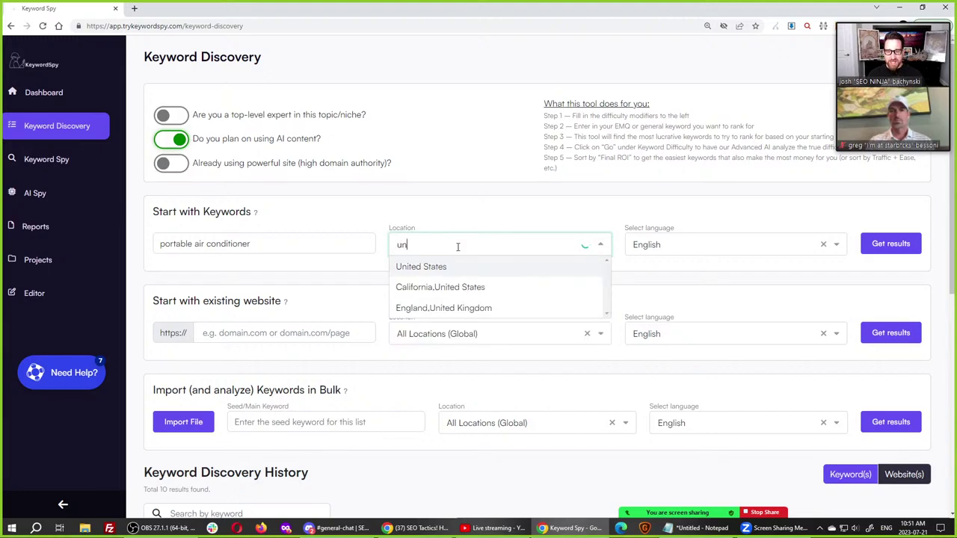
pyautogui.click(461, 266)
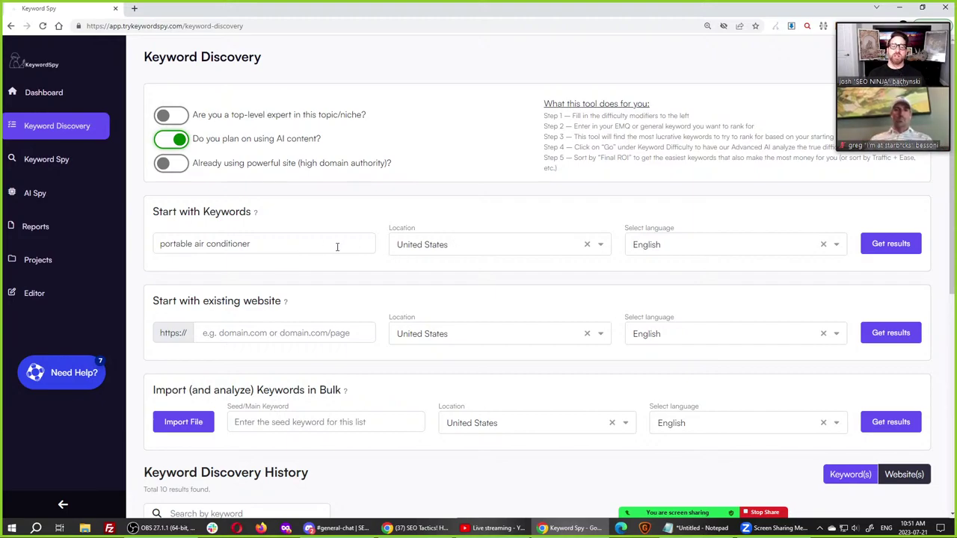
pyautogui.click(891, 250)
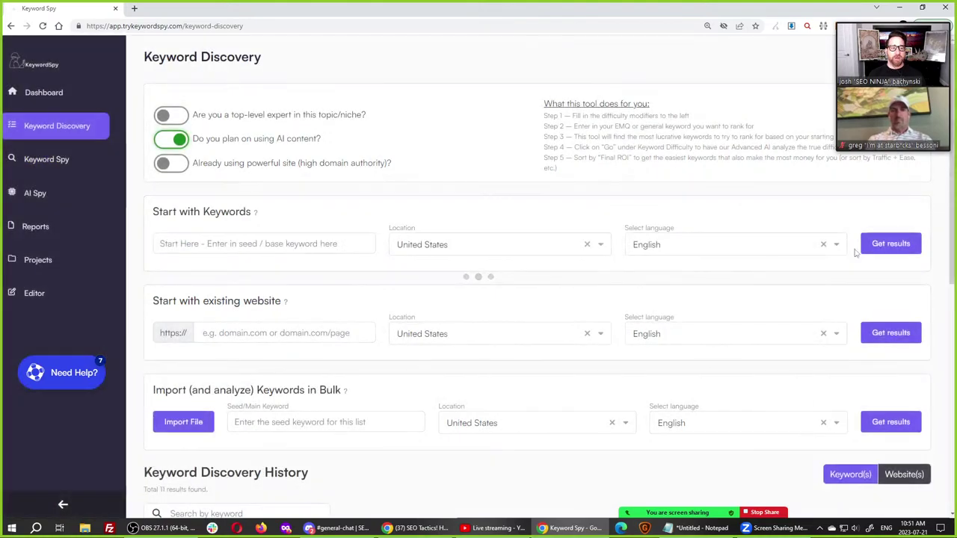
# Try to open the portable air conditioner entry in the Keyword Discovery History and return to the difficulty modifiers.
pyautogui.scroll(-4, 391, 291)
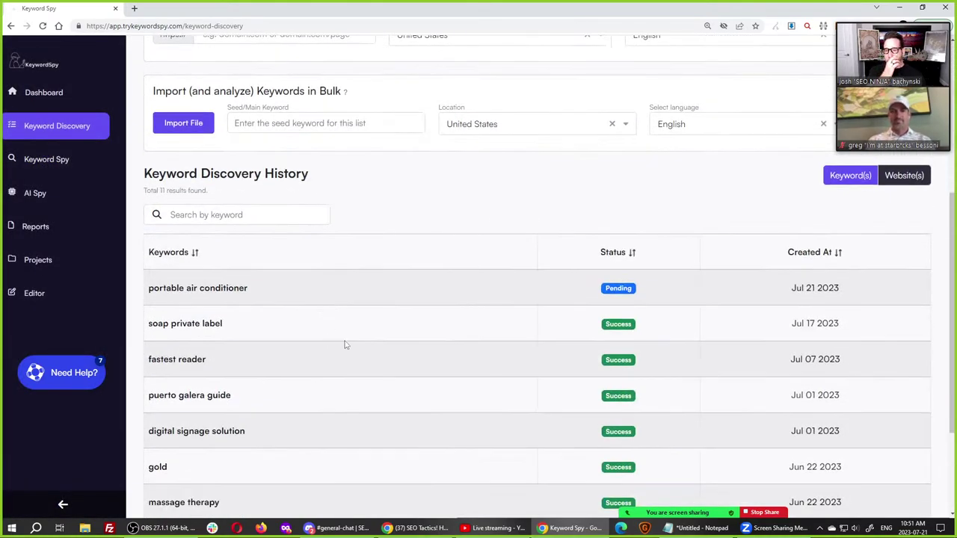
pyautogui.click(228, 295)
pyautogui.click(228, 296)
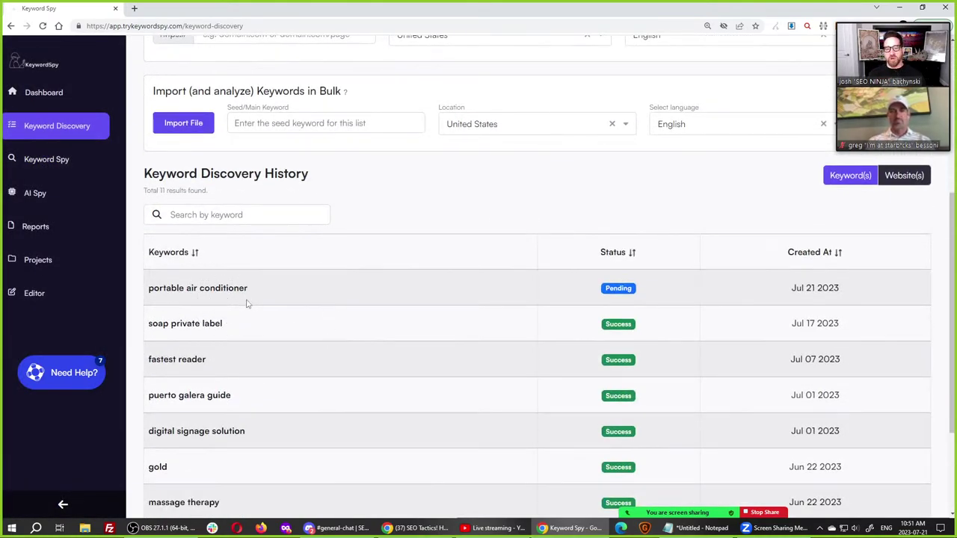
pyautogui.scroll(4, 248, 303)
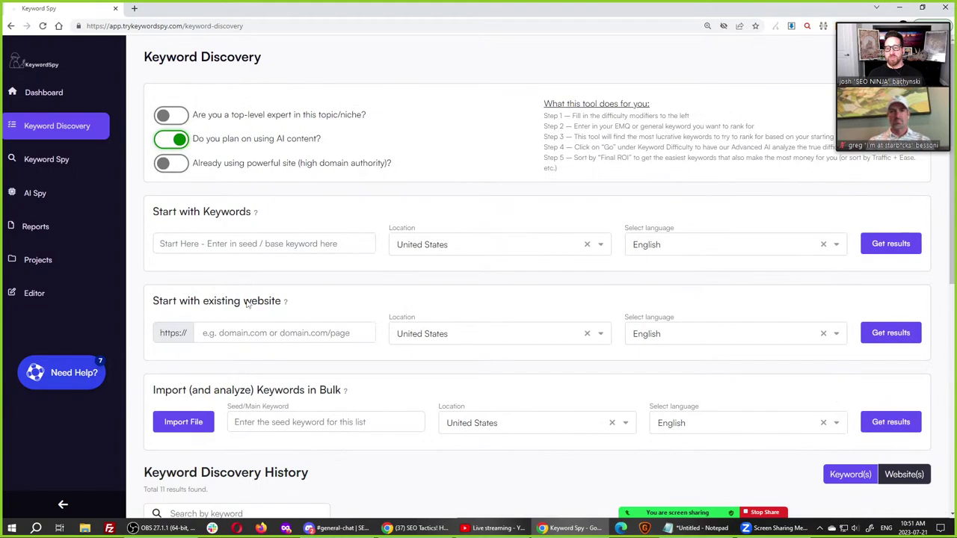
# Turn off the AI content modifier and highlight the difficulty modifier questions, finishing on the top-level expert one.
pyautogui.click(179, 142)
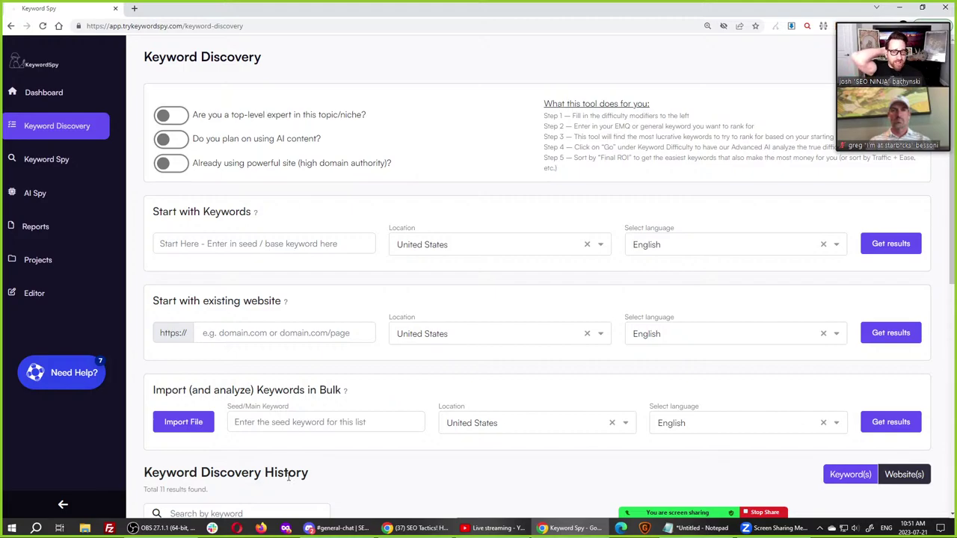
pyautogui.tripleClick(259, 116)
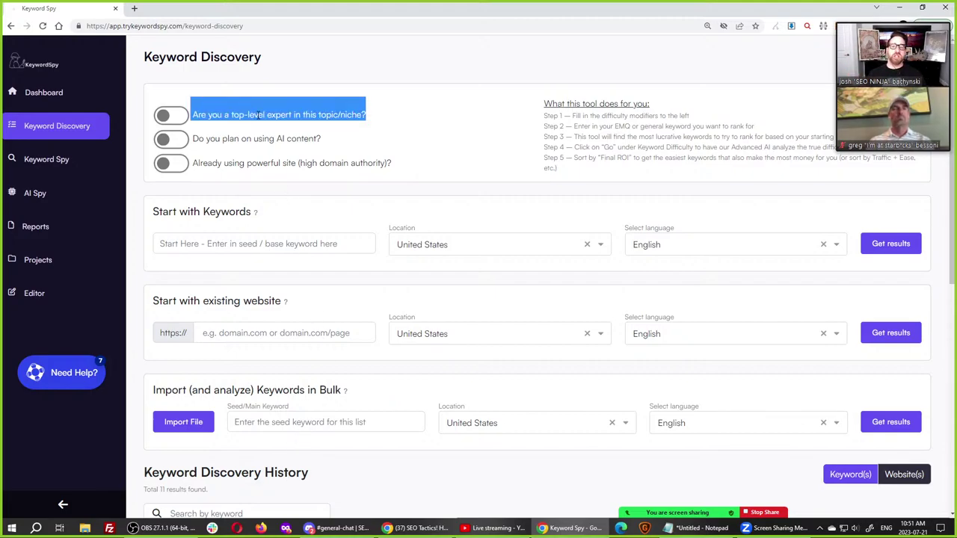
pyautogui.tripleClick(253, 139)
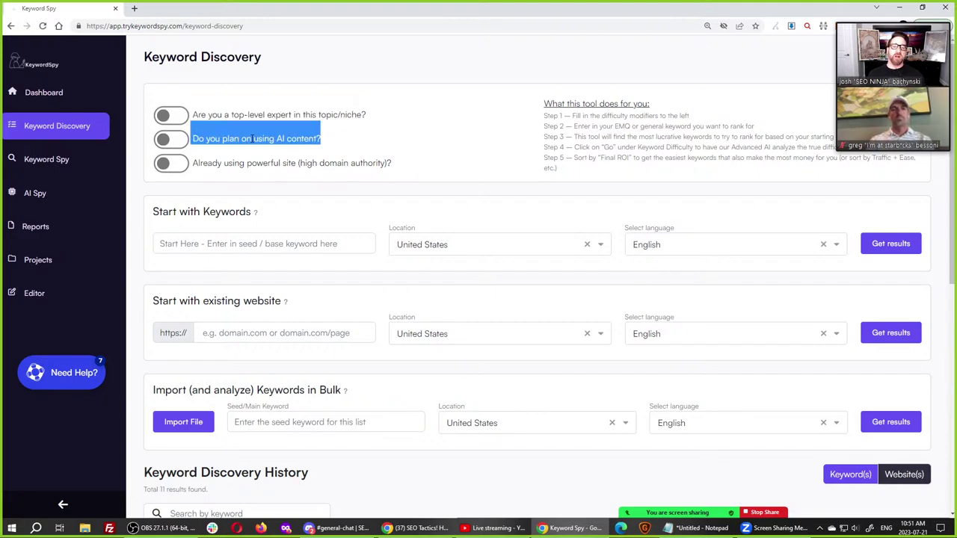
pyautogui.tripleClick(257, 163)
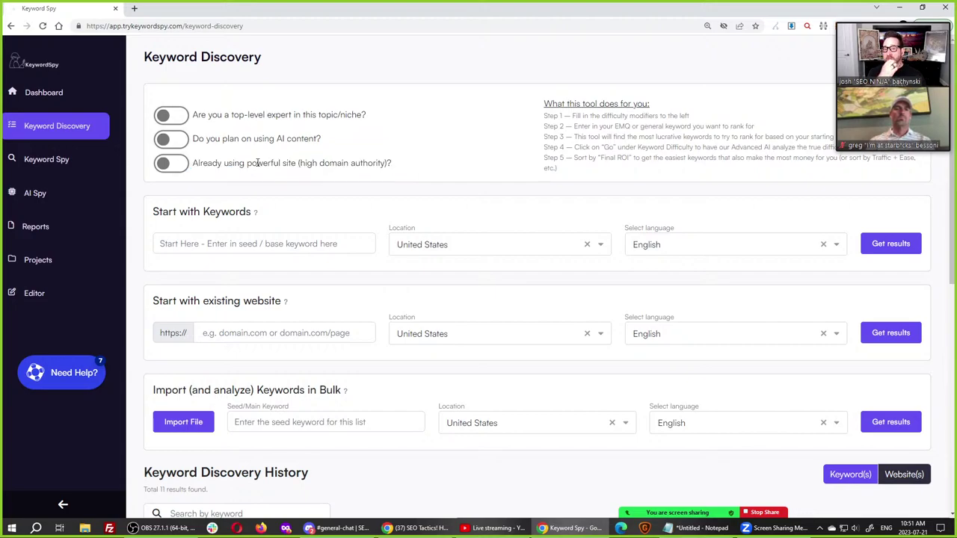
pyautogui.doubleClick(258, 163)
pyautogui.click(179, 177)
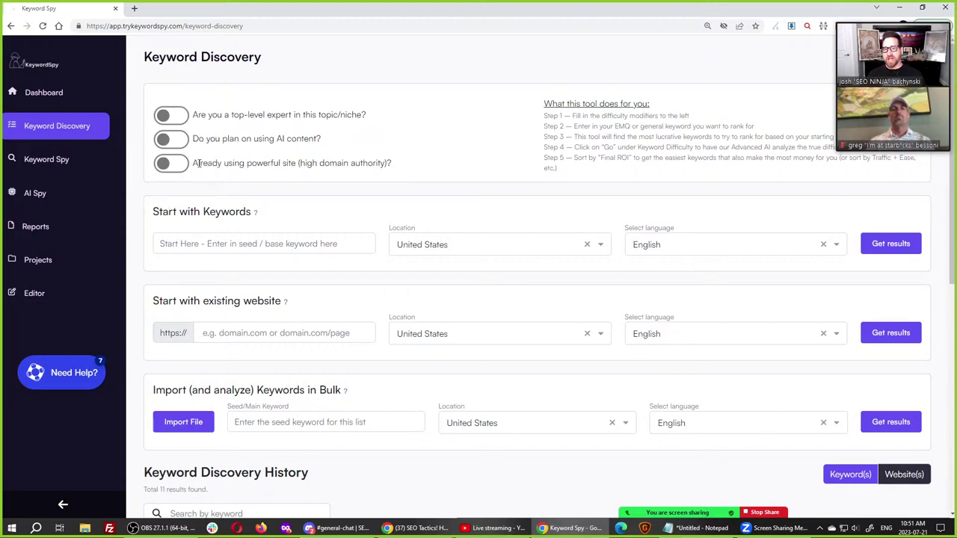
pyautogui.moveTo(232, 113); pyautogui.dragTo(292, 114)
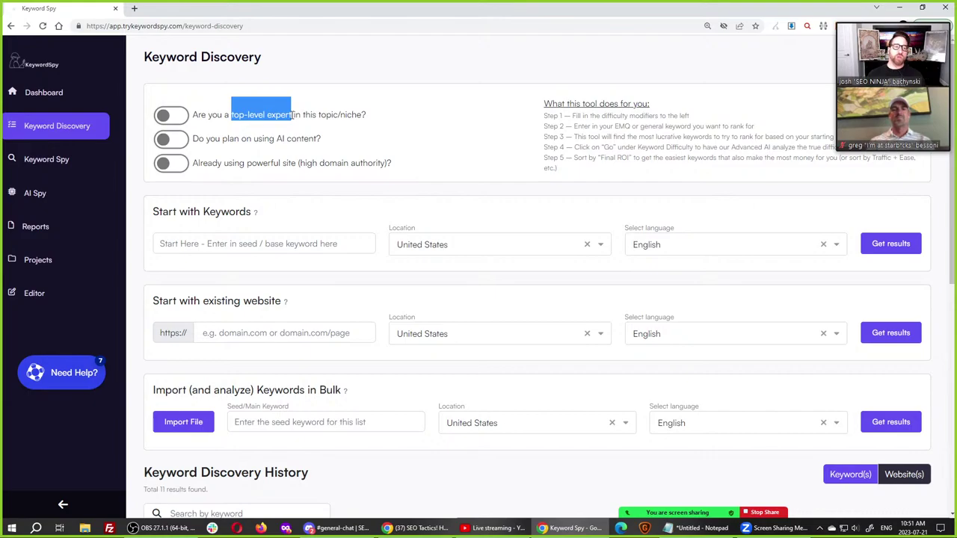
pyautogui.tripleClick(284, 114)
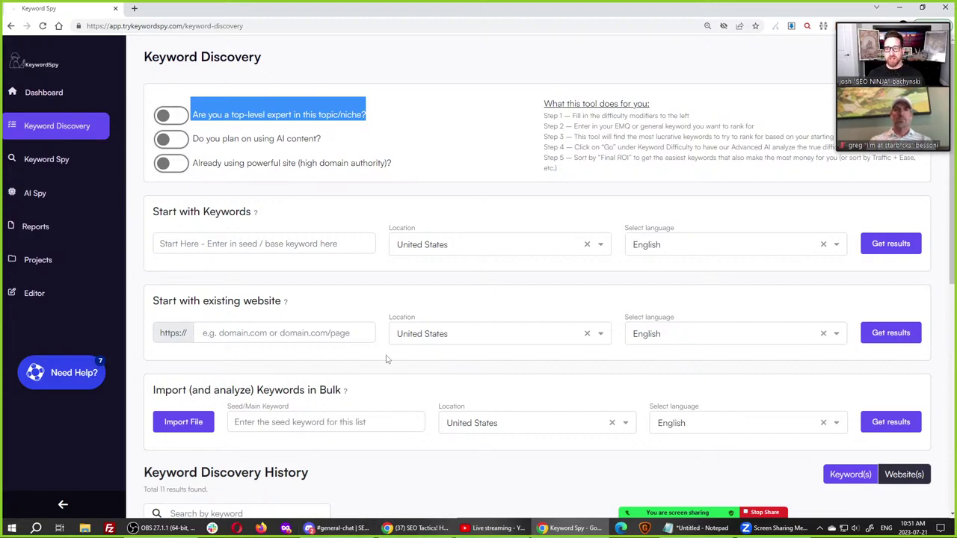
# Switch to the YouTube live stream page and read through the viewers' recent chat messages.
pyautogui.hotkey('alt', 'Tab')
pyautogui.hotkey('alt', 'Tab')
pyautogui.hotkey('alt', 'Tab')
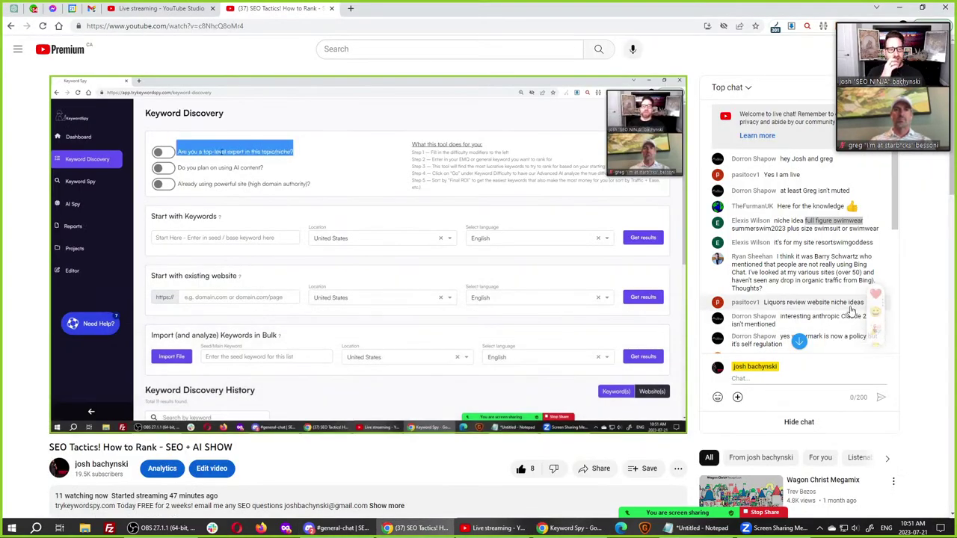
pyautogui.scroll(-10, 850, 310)
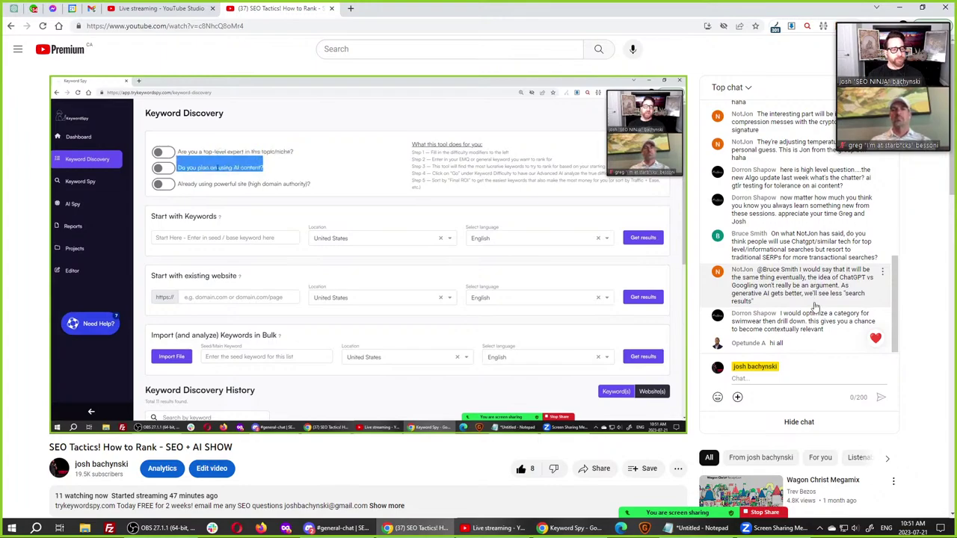
pyautogui.scroll(5, 814, 306)
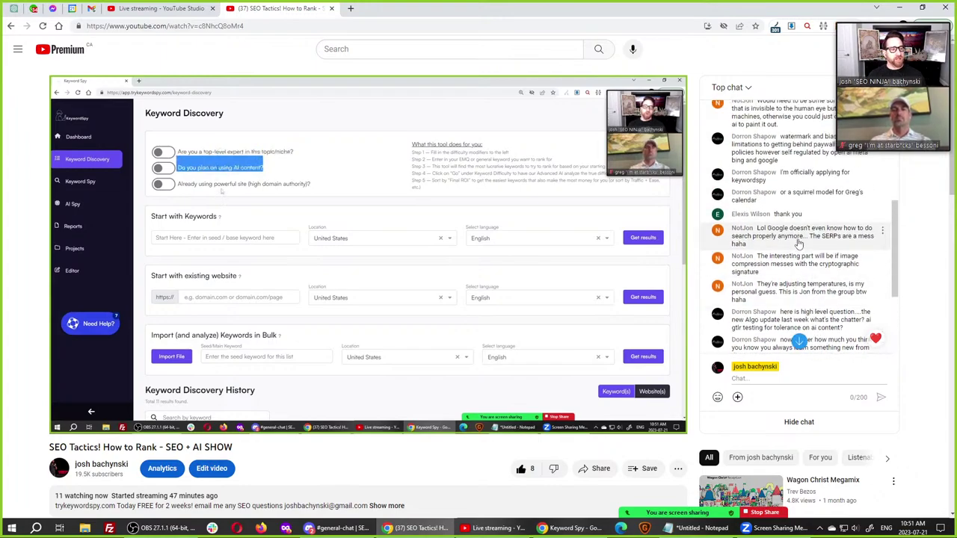
pyautogui.scroll(-1, 799, 244)
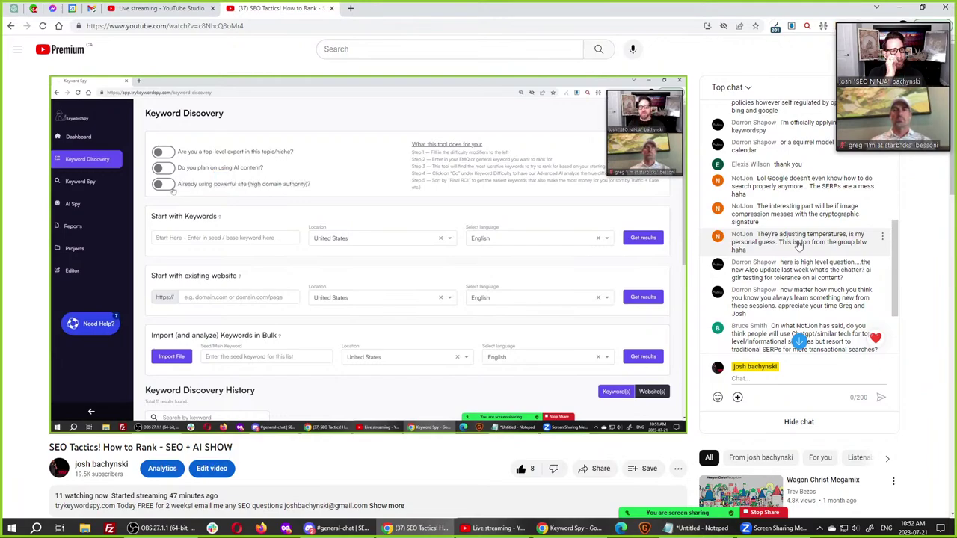
pyautogui.scroll(-5, 798, 245)
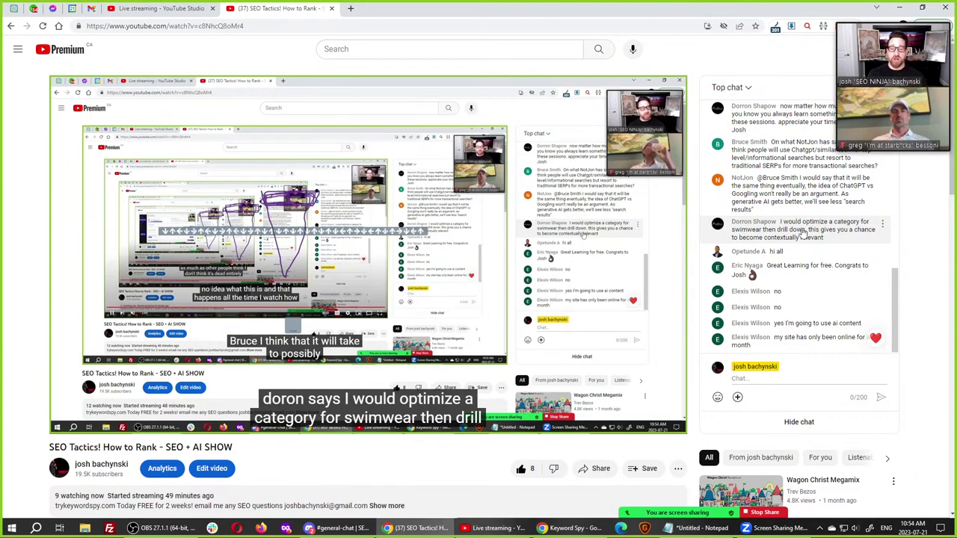
# Switch back to KeywordSpy, open AI Spy, skip the welcome tour, and open the Topical Cluster tool.
pyautogui.hotkey('alt', 'Tab')
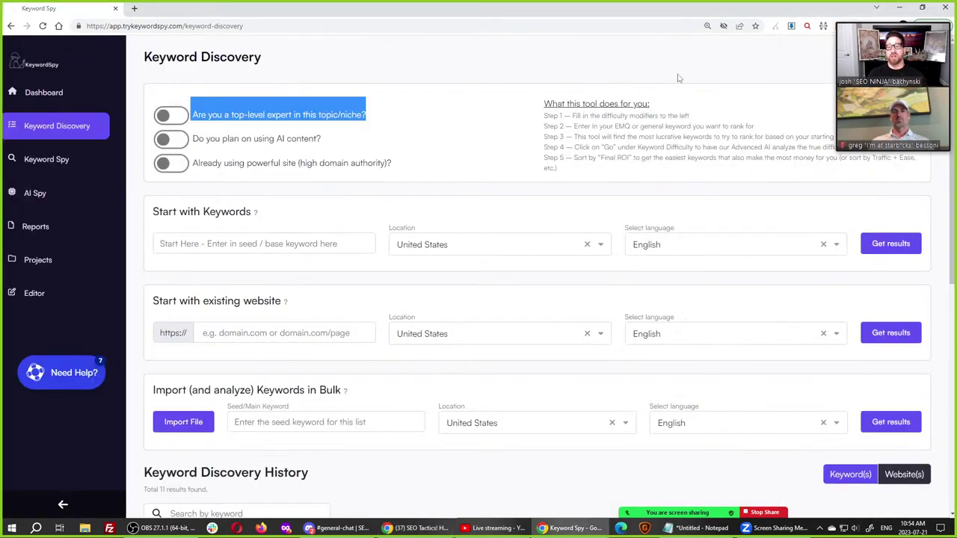
pyautogui.click(36, 194)
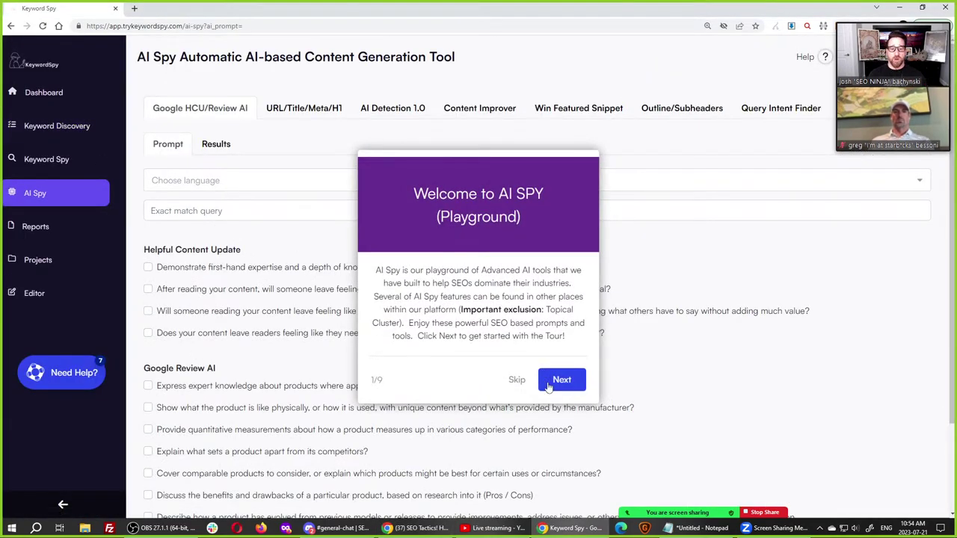
pyautogui.click(523, 382)
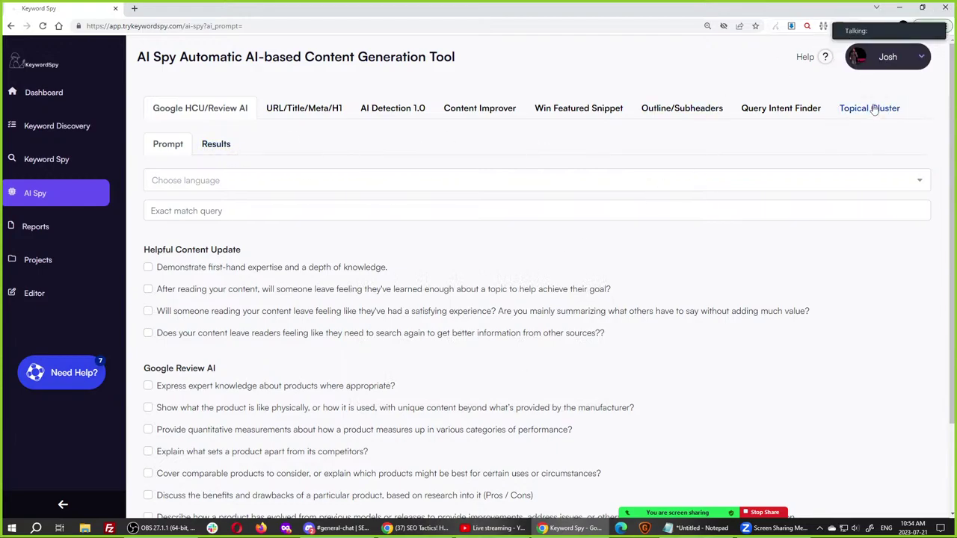
pyautogui.click(874, 109)
pyautogui.click(214, 212)
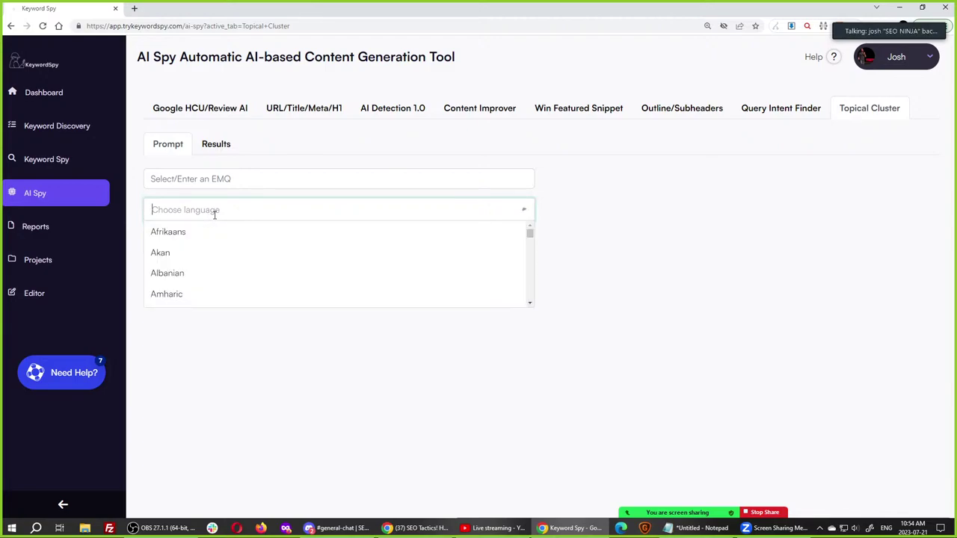
pyautogui.click(641, 196)
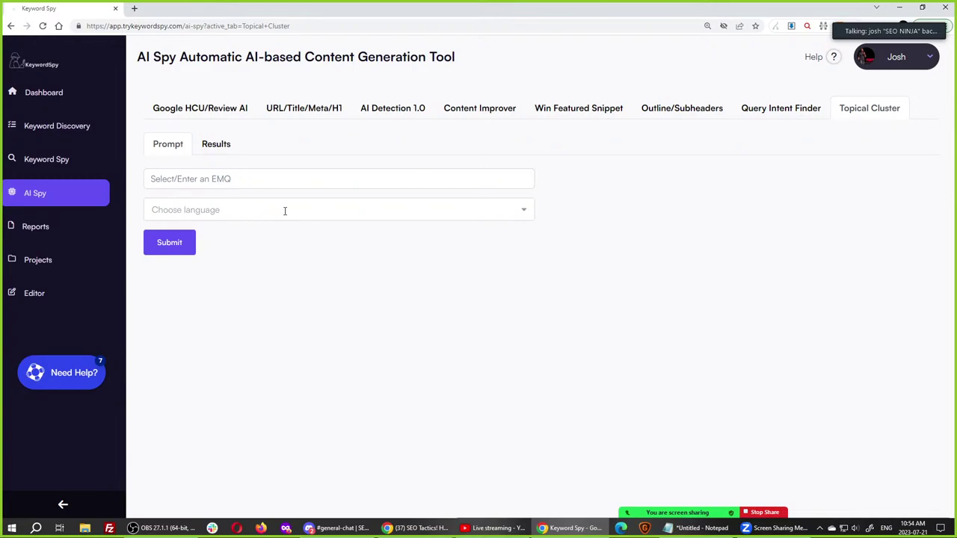
# Generate a topical cluster for the EMQ "portable air conditioner" from the clipboard history, with English as the language.
pyautogui.click(190, 178)
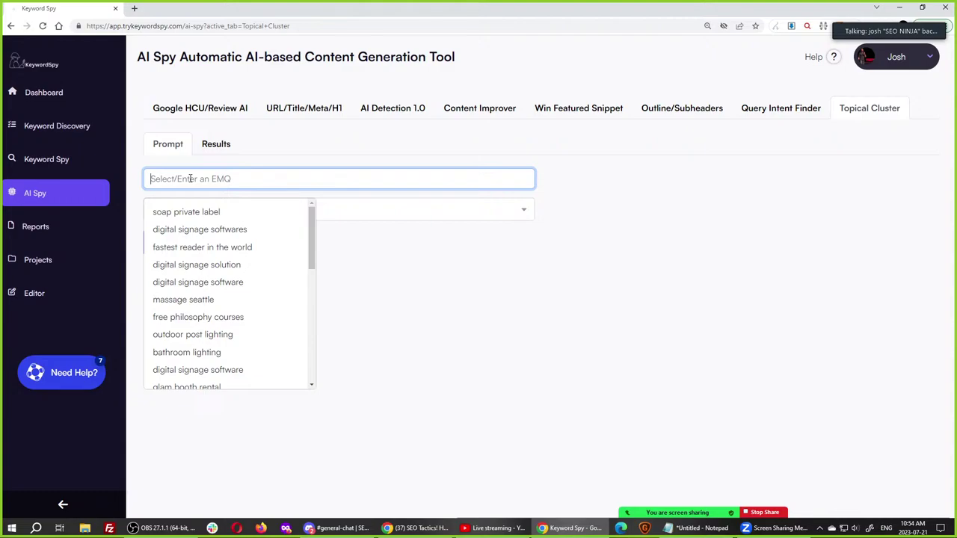
pyautogui.press('super+v')
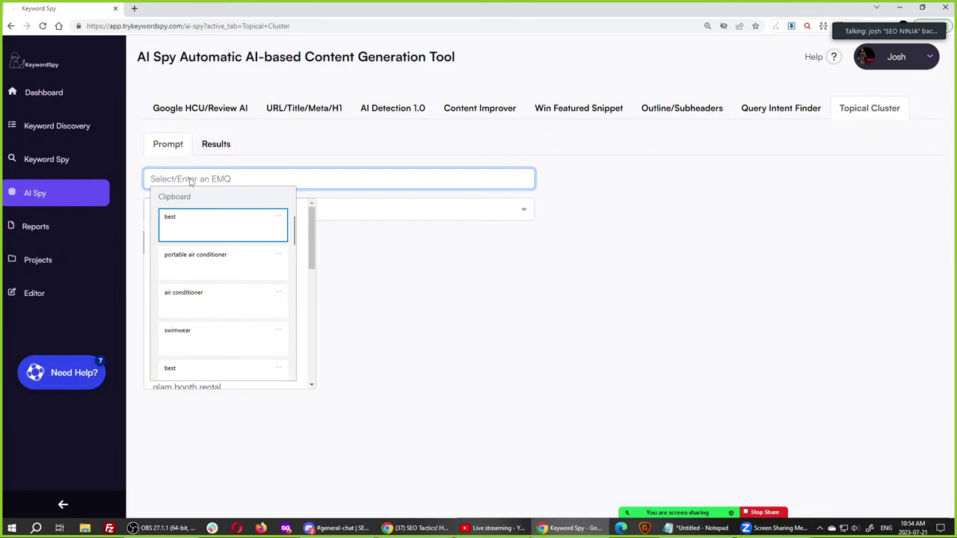
pyautogui.click(214, 266)
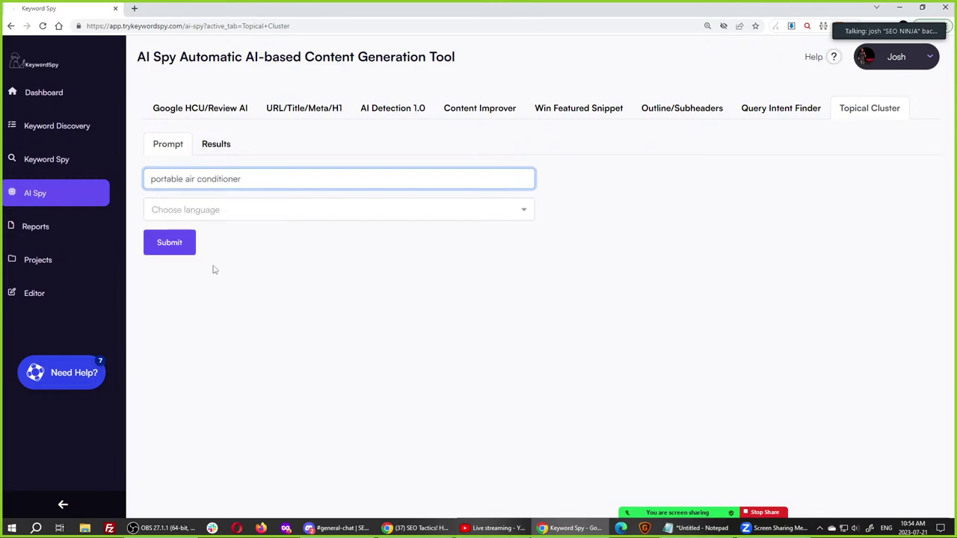
pyautogui.click(170, 212)
pyautogui.write('eng')
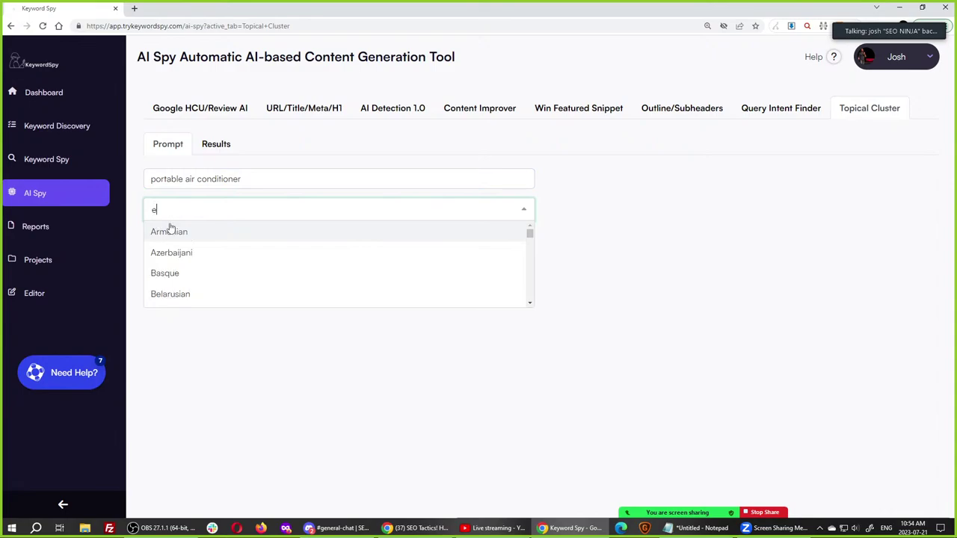
pyautogui.click(161, 252)
pyautogui.click(165, 243)
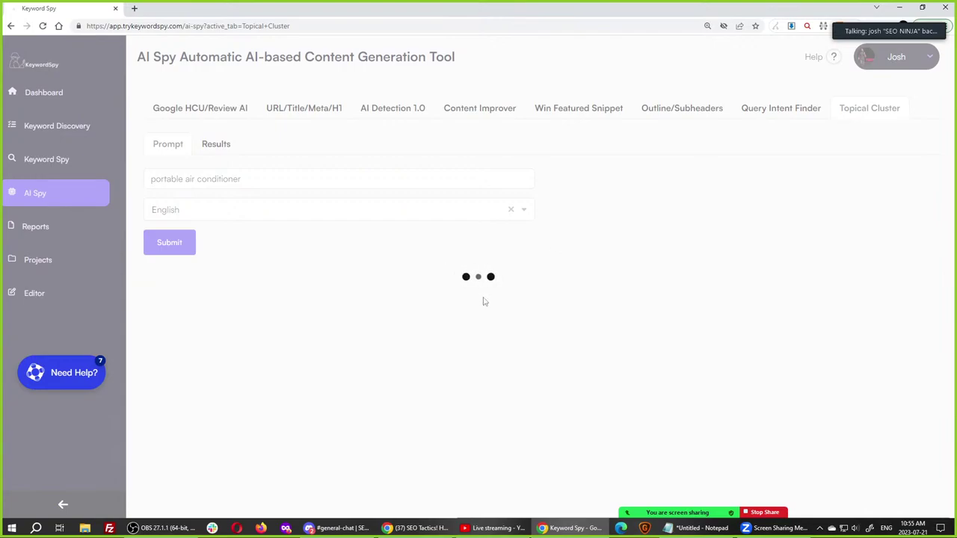
# Examine the generated portable air conditioner topical cluster and highlight its topic outline through to the last Maintenance item.
pyautogui.scroll(-2, 463, 299)
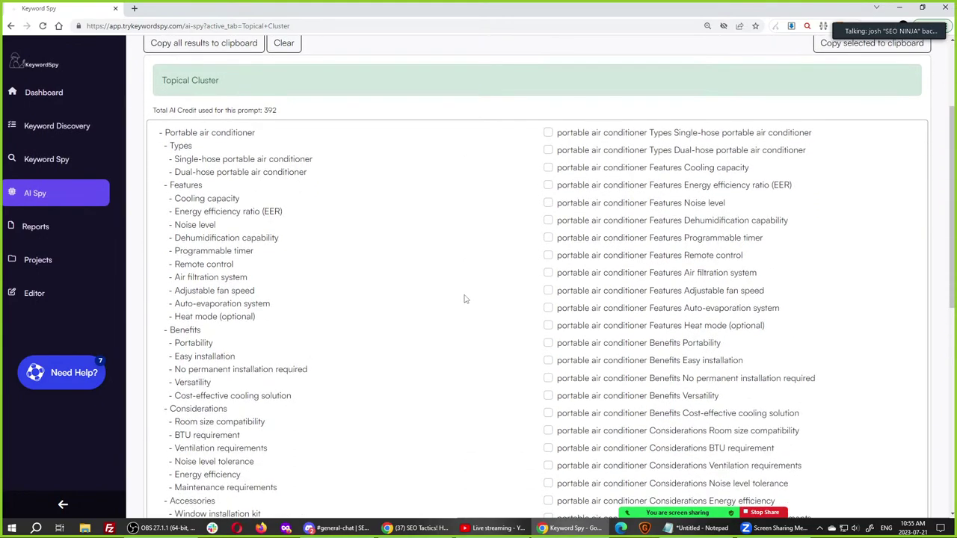
pyautogui.scroll(1, 464, 299)
pyautogui.scroll(-5, 464, 299)
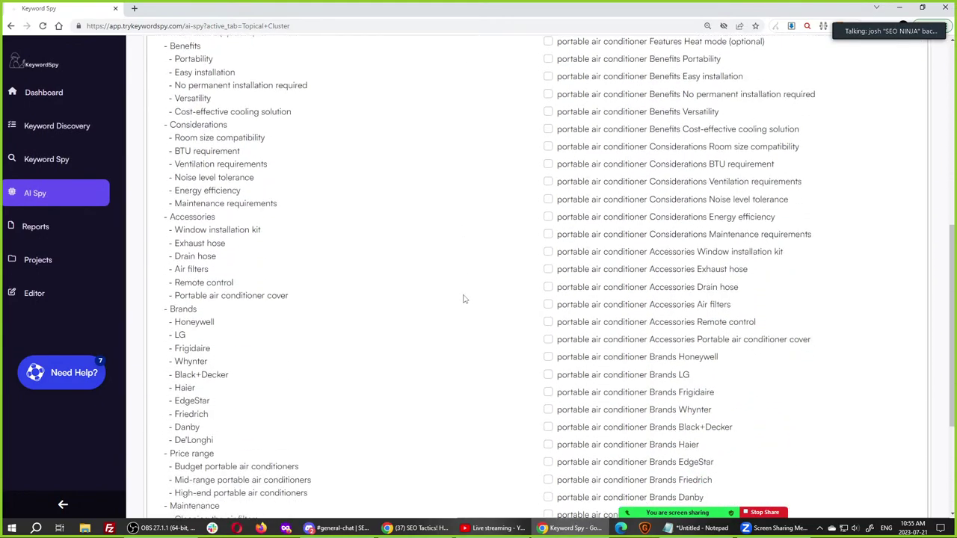
pyautogui.scroll(-2, 464, 299)
pyautogui.scroll(1, 464, 299)
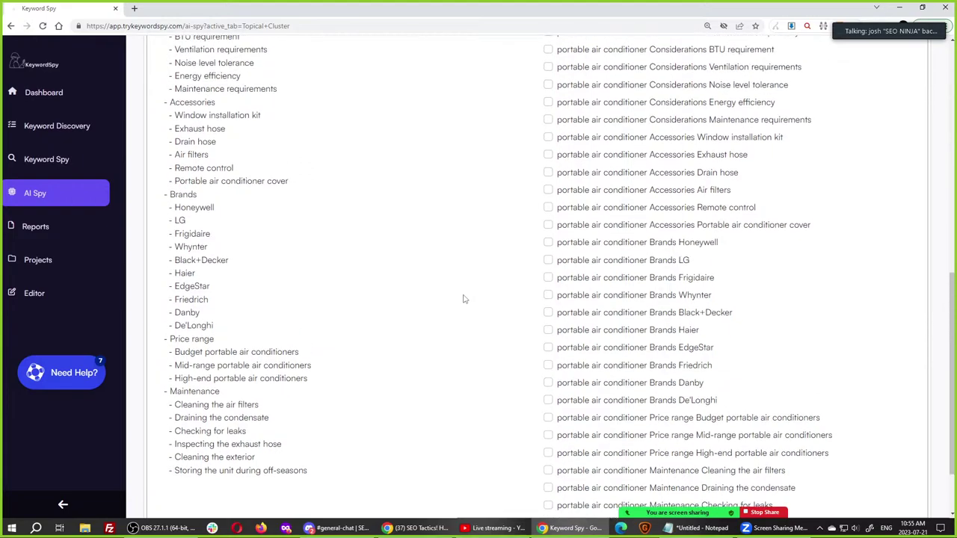
pyautogui.scroll(5, 463, 299)
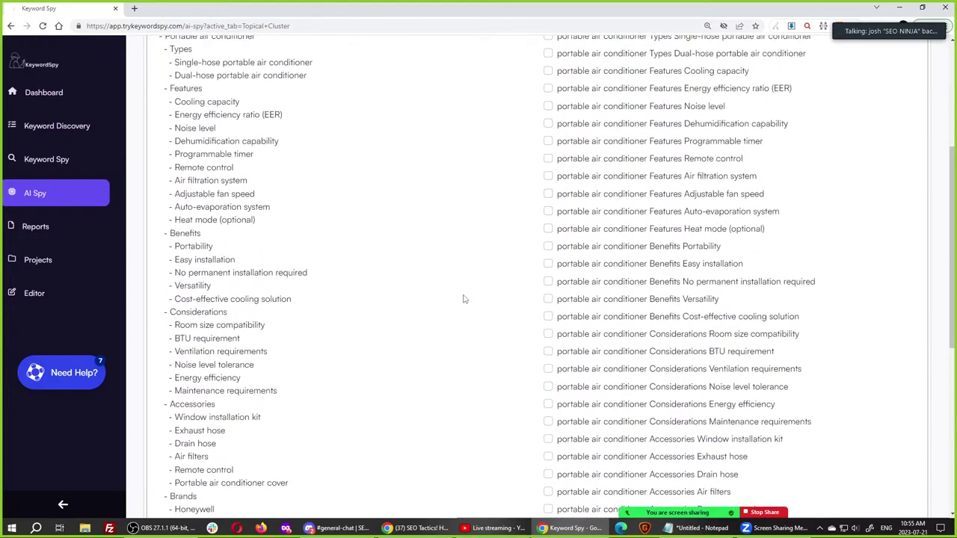
pyautogui.scroll(-1, 463, 299)
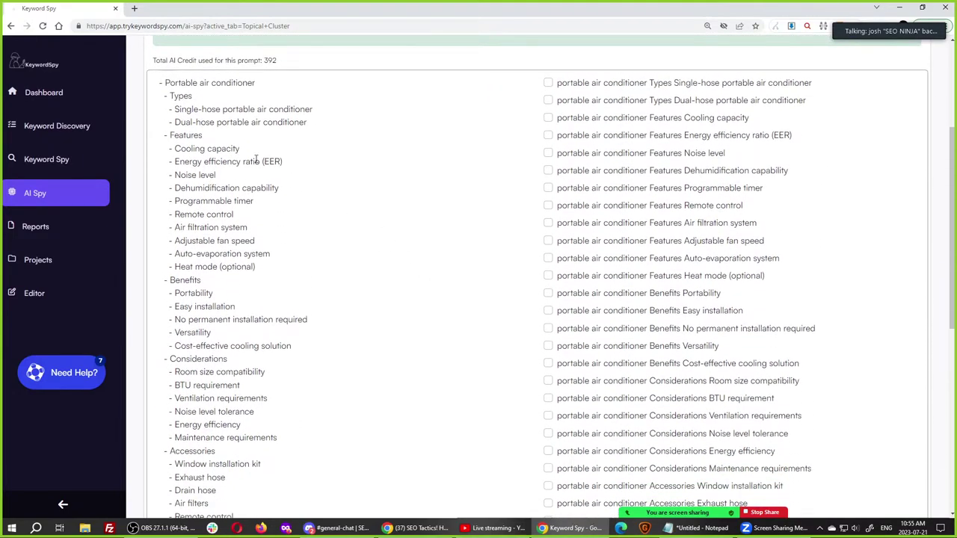
pyautogui.moveTo(154, 105); pyautogui.dragTo(405, 396)
pyautogui.scroll(-6, 406, 394)
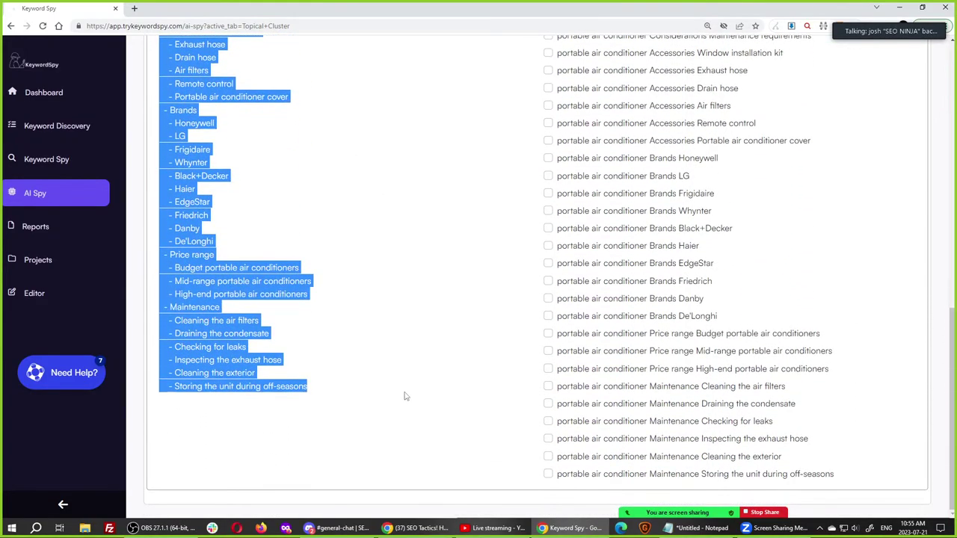
# Highlight the generated cluster's main topic, then its full outline from Types through the last Maintenance item.
pyautogui.scroll(8, 405, 396)
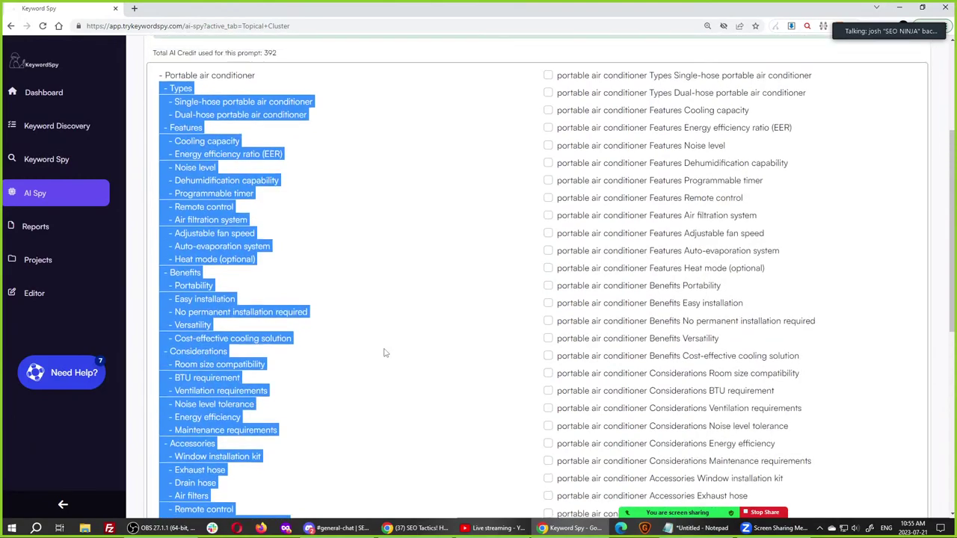
pyautogui.hotkey('ctrl', 'c')
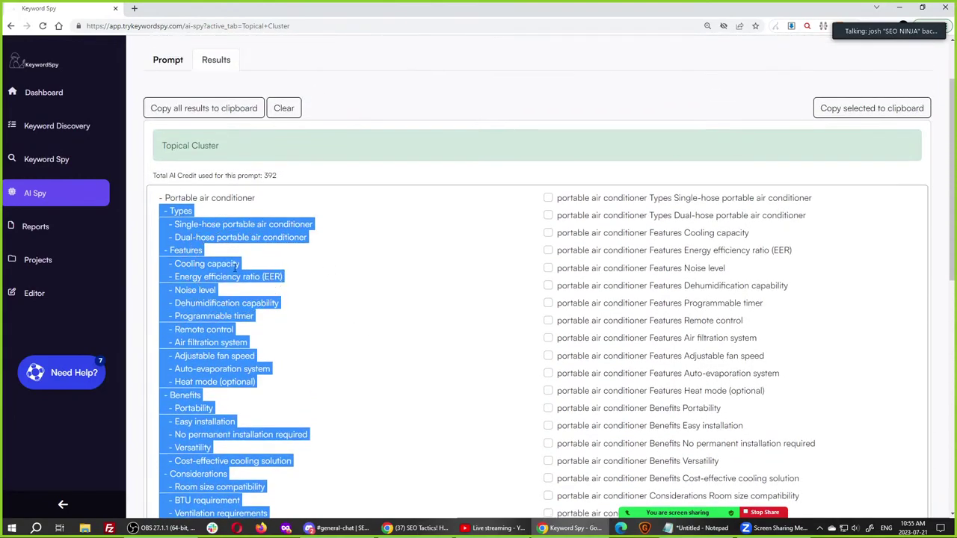
pyautogui.tripleClick(215, 197)
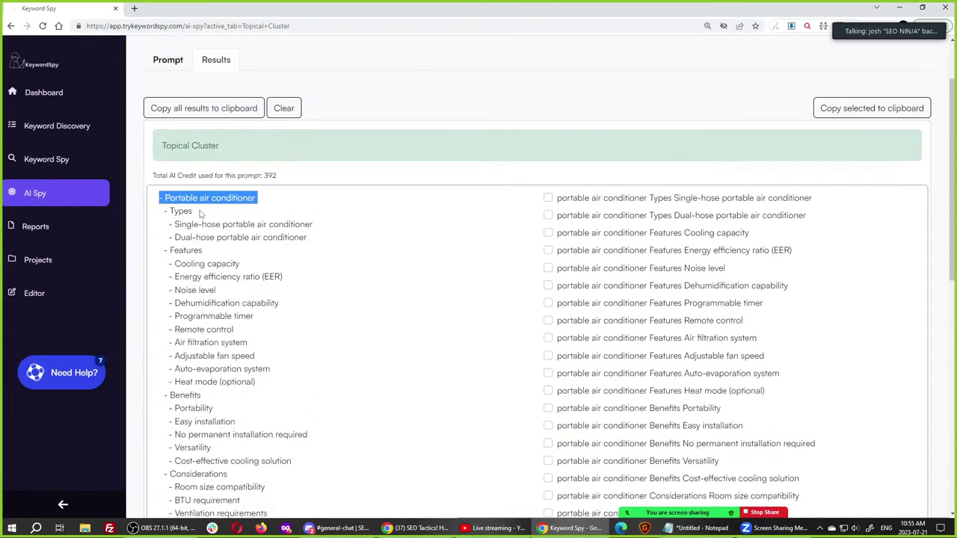
pyautogui.click(161, 212)
pyautogui.moveTo(161, 213); pyautogui.dragTo(354, 410)
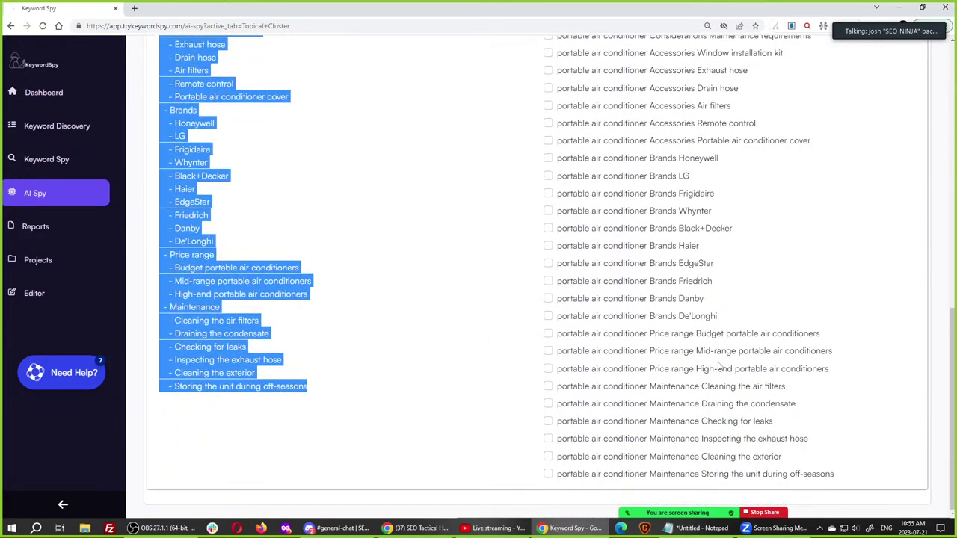
pyautogui.scroll(6, 649, 281)
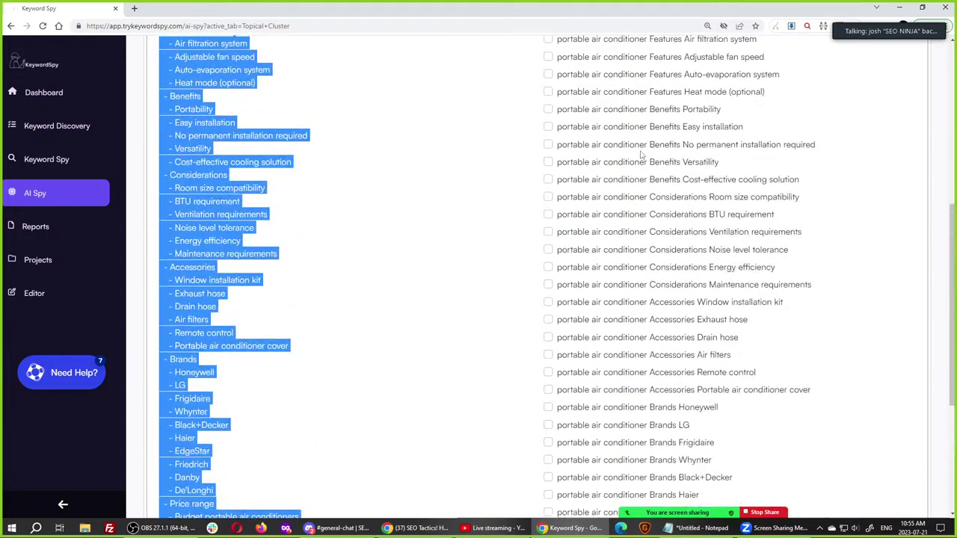
pyautogui.scroll(3, 609, 118)
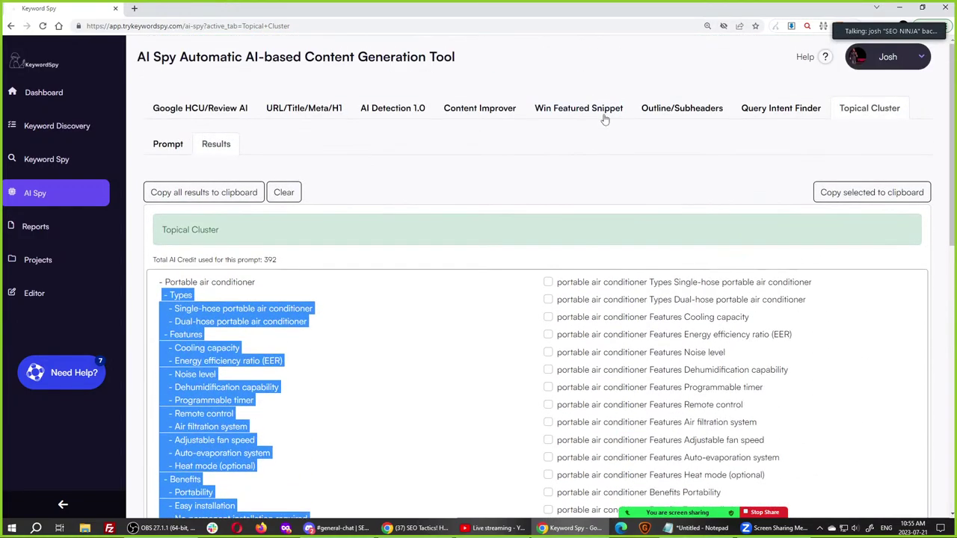
# Tick and highlight the first suggested keyword, "portable air conditioner Types Single-hose portable air conditioner".
pyautogui.click(546, 292)
pyautogui.tripleClick(646, 282)
pyautogui.click(646, 281)
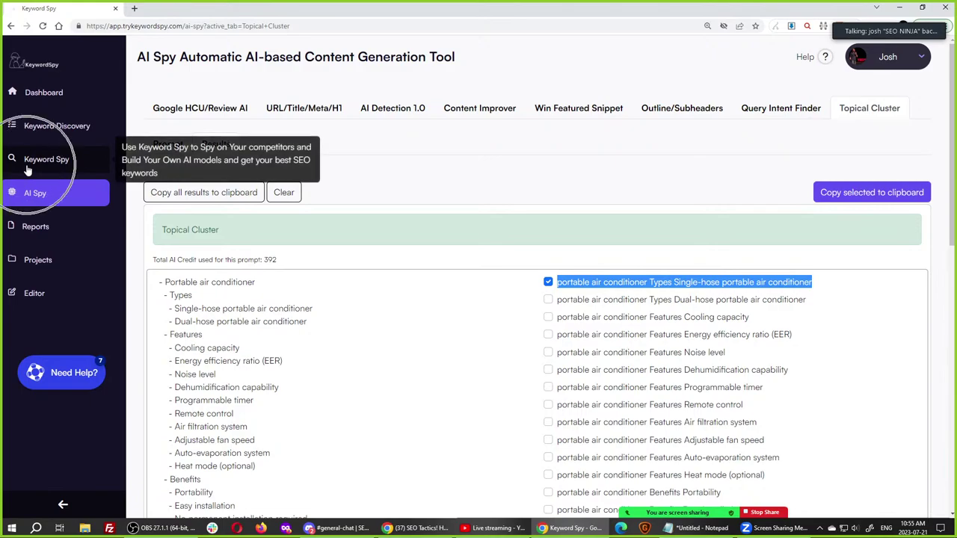
pyautogui.press('ctrl')
pyautogui.press('ctrl')
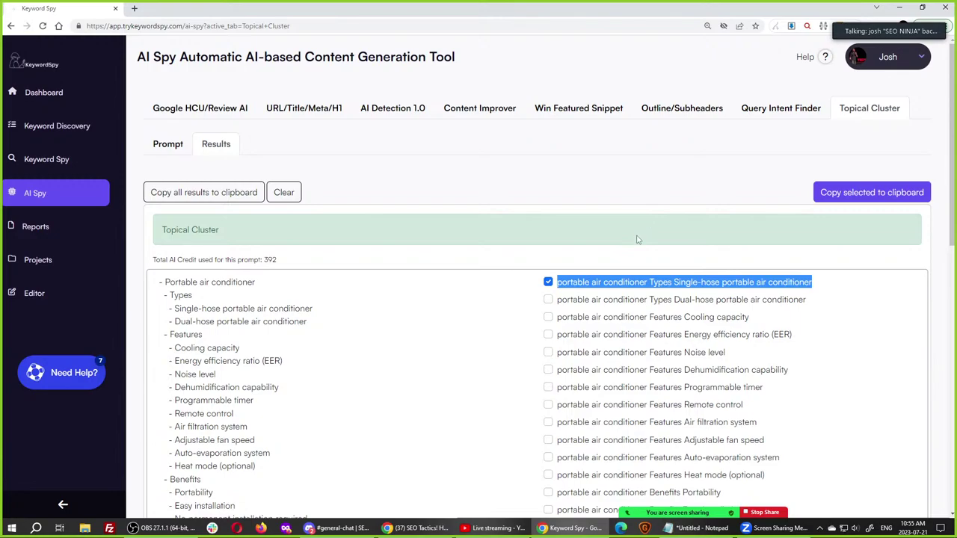
pyautogui.moveTo(662, 146)
pyautogui.mouseDown()
pyautogui.moveTo(823, 129)
pyautogui.moveTo(673, 186)
pyautogui.moveTo(846, 120)
pyautogui.moveTo(688, 206)
pyautogui.moveTo(681, 141)
pyautogui.moveTo(671, 139)
pyautogui.mouseUp()
# Switch to the YouTube live stream page and read the latest viewer replies in the chat.
pyautogui.hotkey('alt', 'Tab')
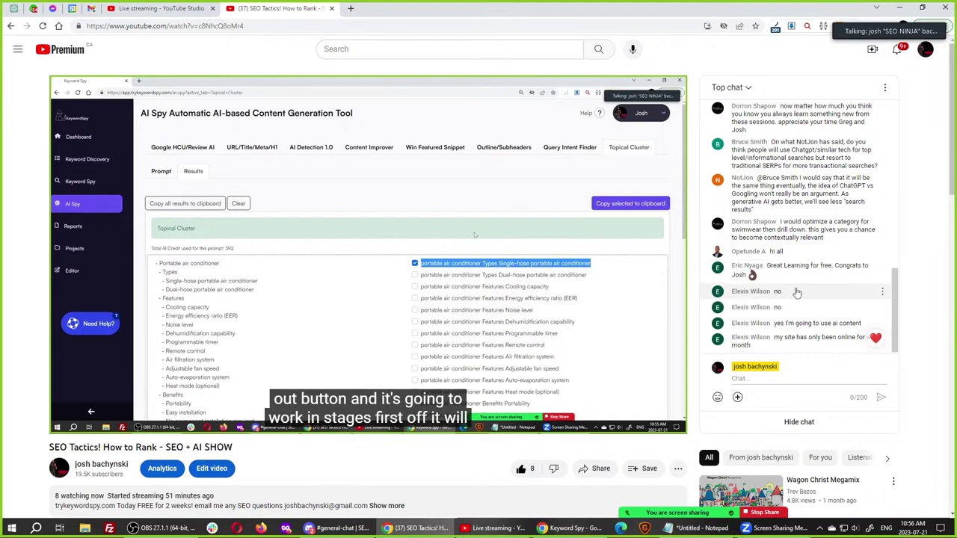
pyautogui.scroll(1, 796, 280)
pyautogui.scroll(-1, 798, 289)
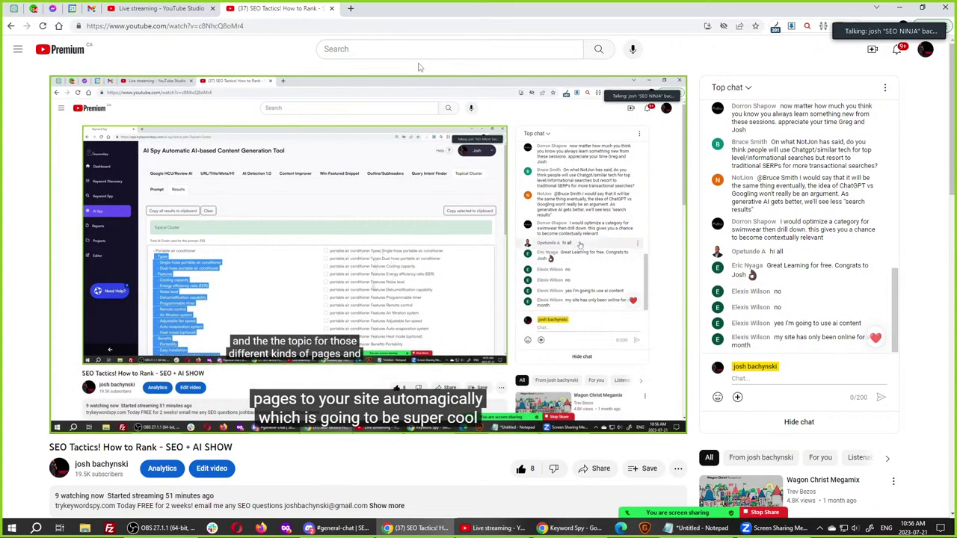
# Switch back to KeywordSpy, open Keyword Discovery, and turn on the option for planning to use AI content.
pyautogui.hotkey('alt', 'Tab')
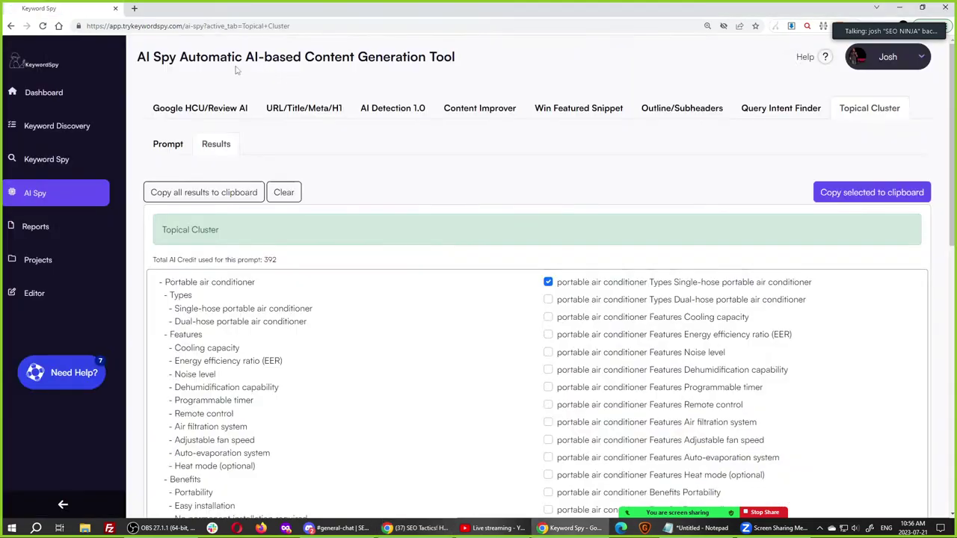
pyautogui.click(88, 129)
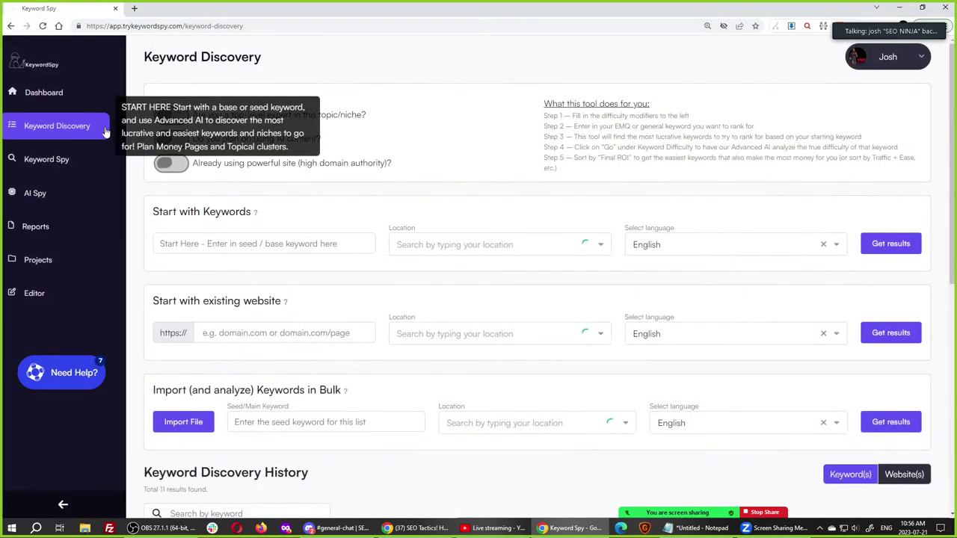
pyautogui.click(168, 142)
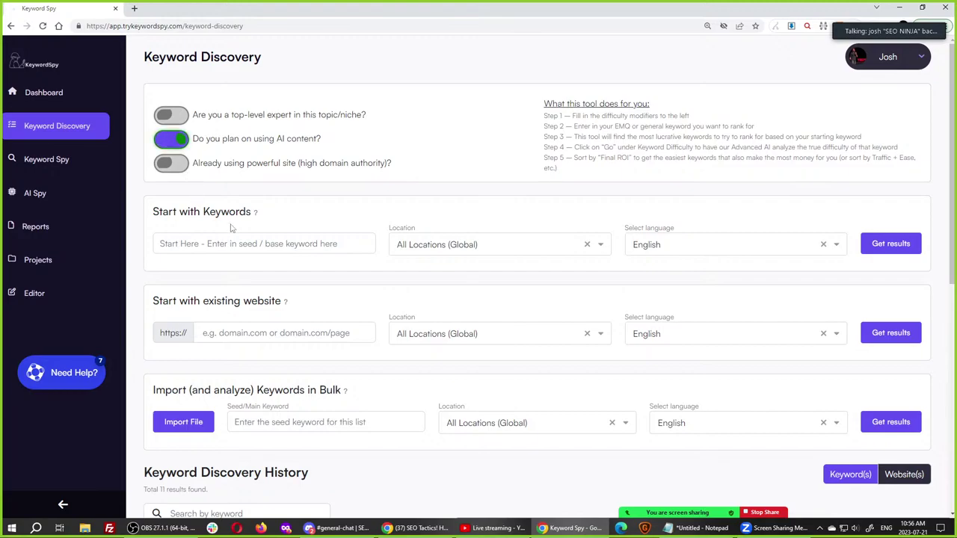
pyautogui.press('ctrl')
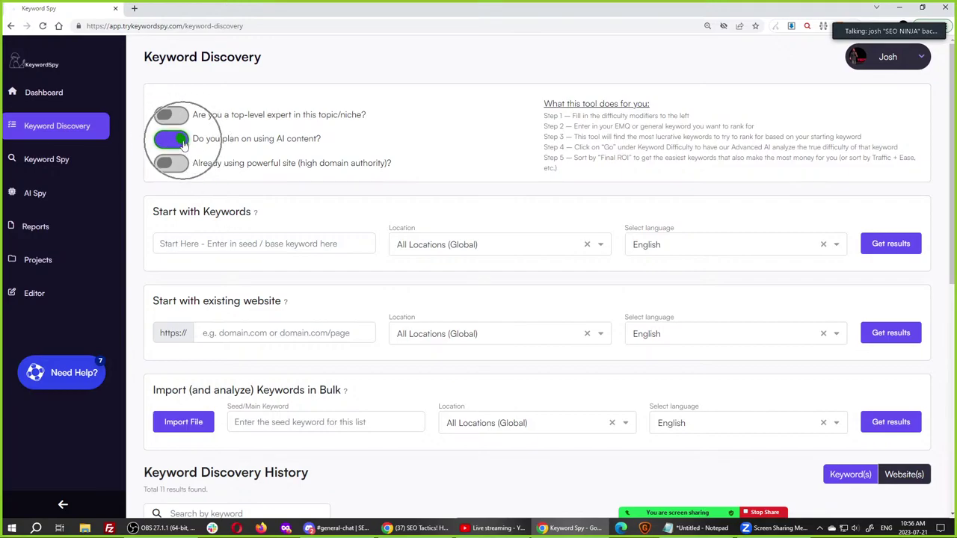
pyautogui.press('ctrl')
pyautogui.press('ctrl')
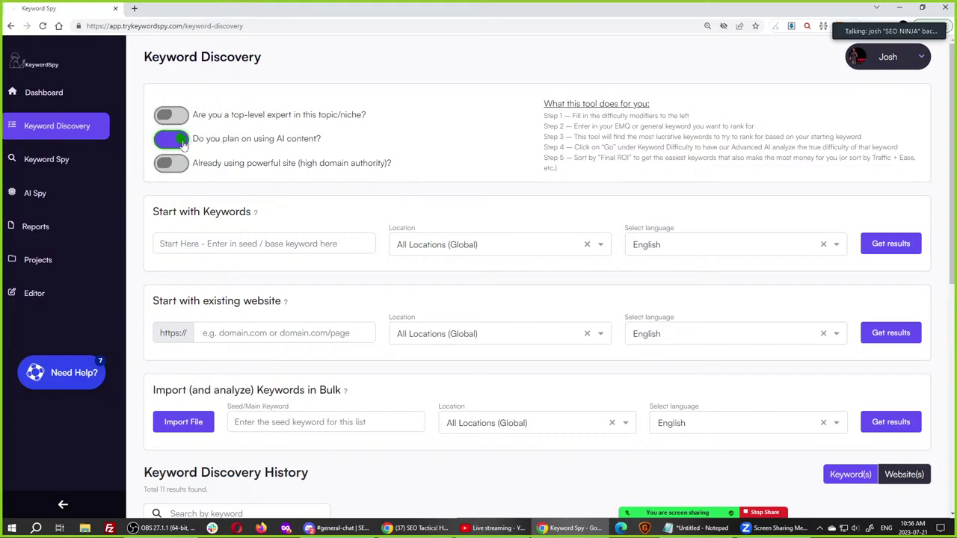
pyautogui.press('ctrl')
pyautogui.press('ctrl')
pyautogui.press('ctrl')
# Enter "swimwear" from the clipboard history as the seed keyword and look over the Keyword Discovery history.
pyautogui.click(205, 253)
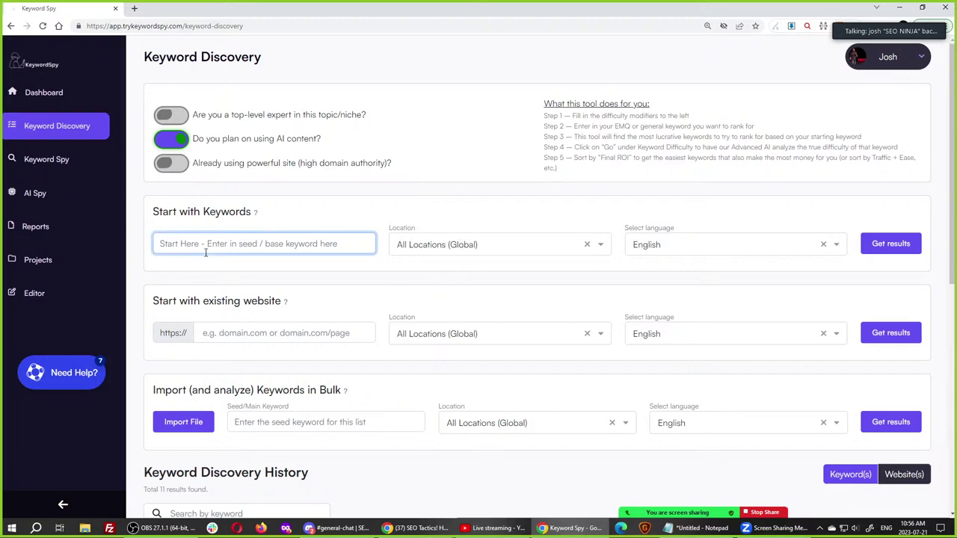
pyautogui.press('super+v')
pyautogui.scroll(-3, 220, 320)
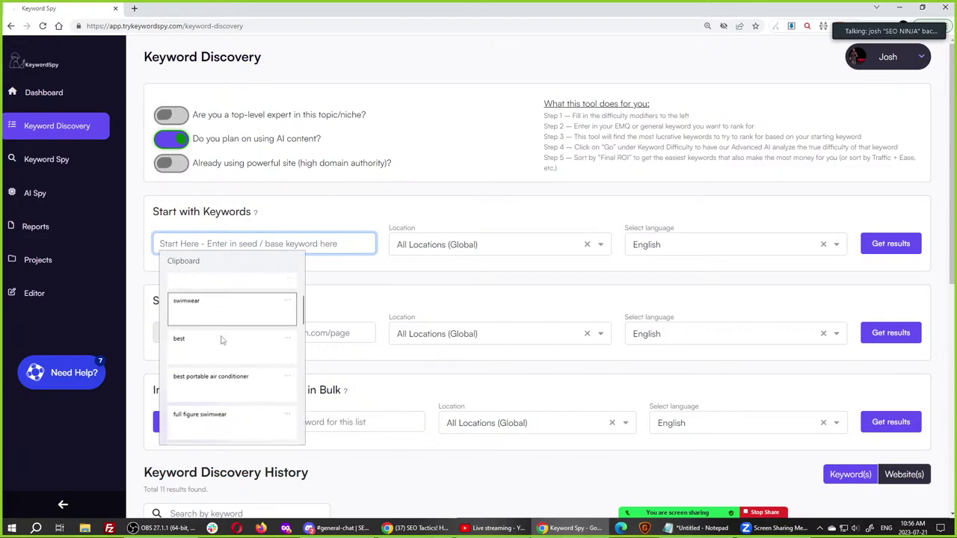
pyautogui.click(197, 299)
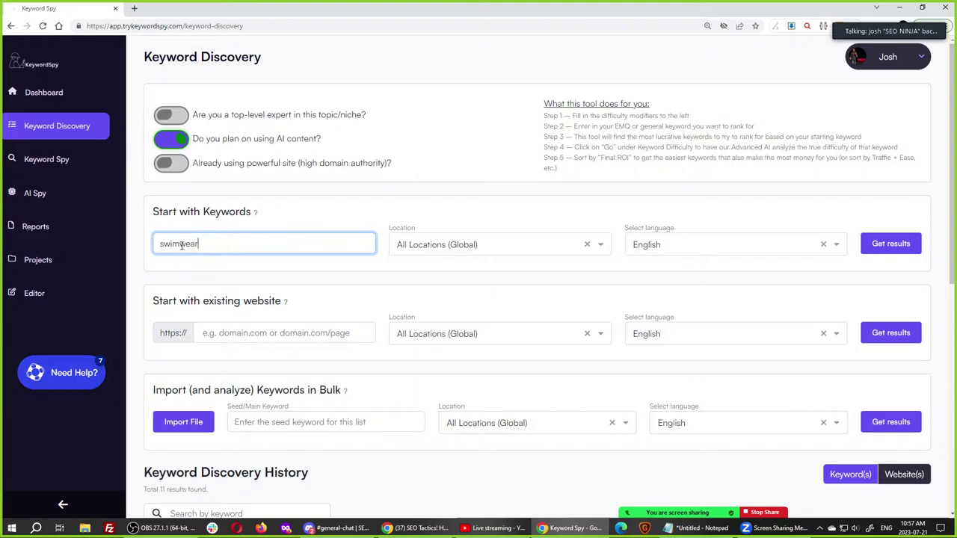
pyautogui.scroll(-3, 303, 266)
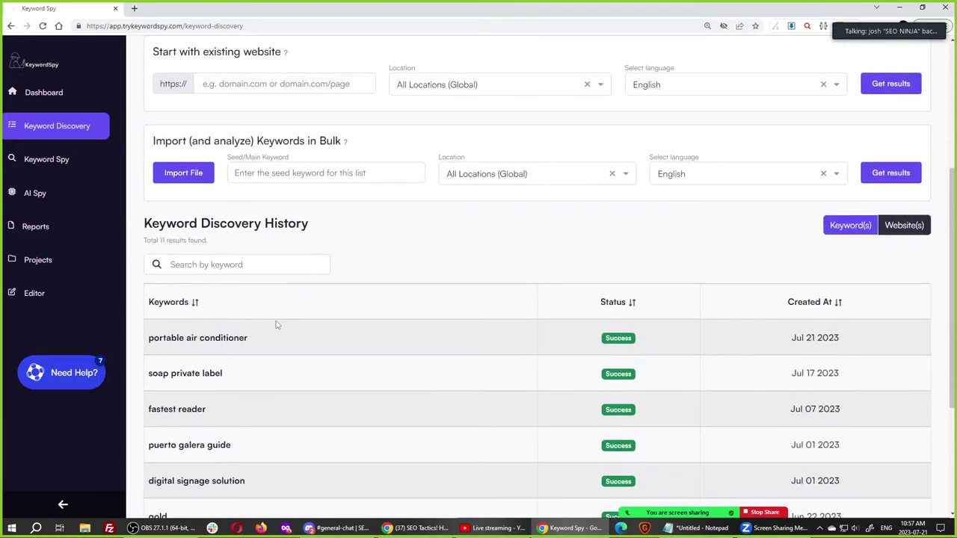
pyautogui.scroll(3, 278, 323)
pyautogui.scroll(1, 277, 320)
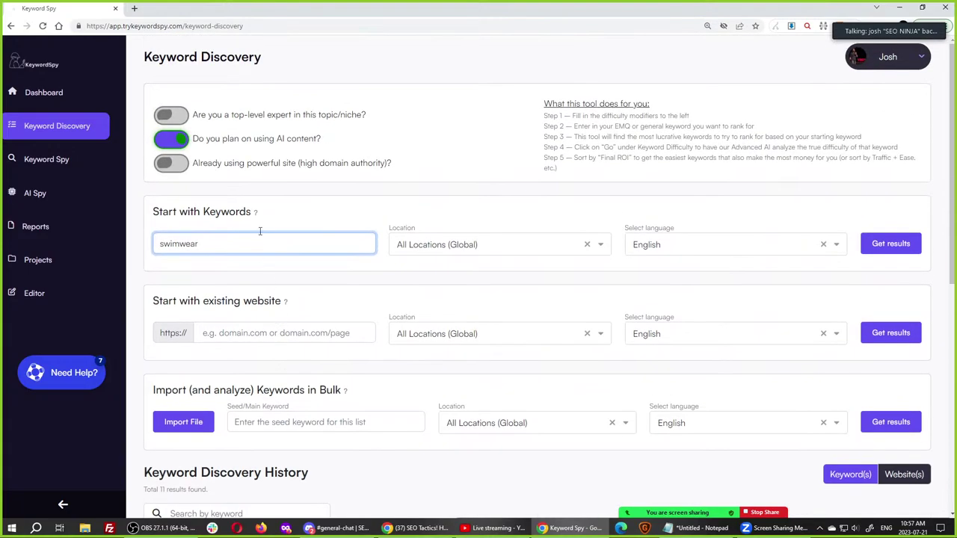
# Check the YouTube chat for the target country, and run Keyword Discovery for "swimwear" with the location set to United States.
pyautogui.hotkey('alt', 'Tab')
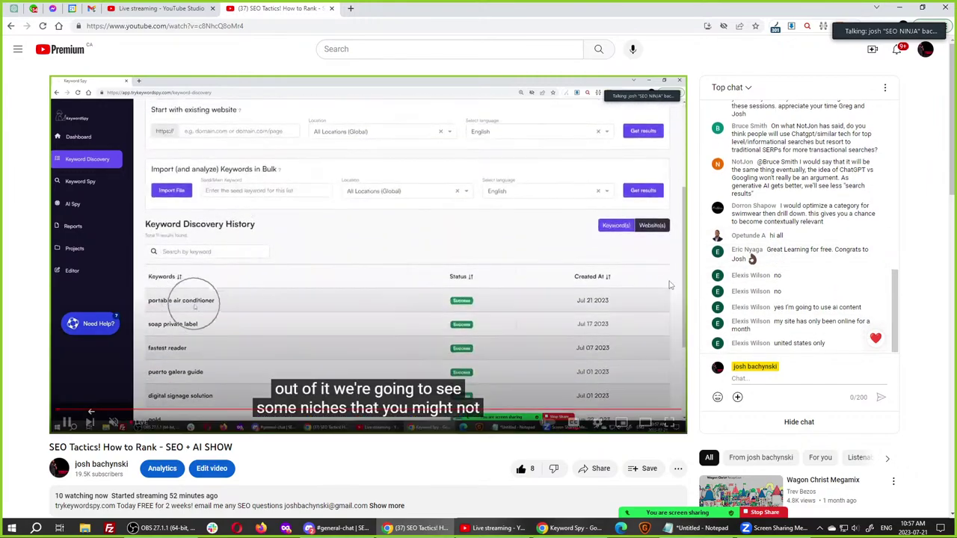
pyautogui.hotkey('alt', 'Tab')
pyautogui.click(502, 249)
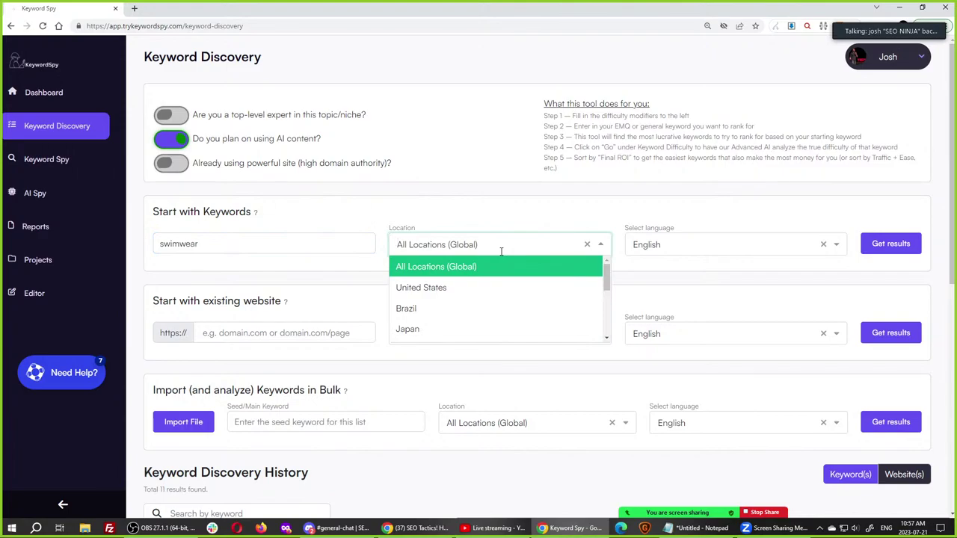
pyautogui.write('unit')
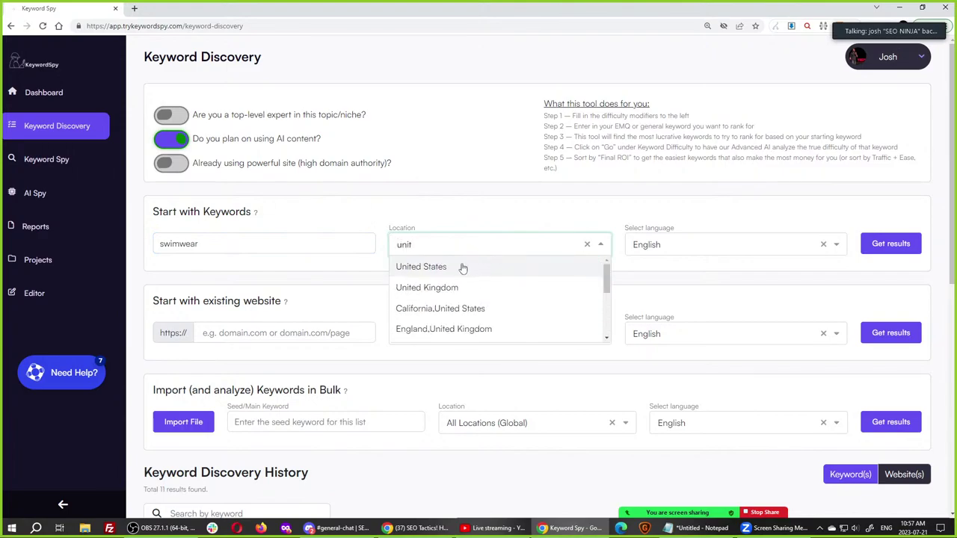
pyautogui.click(464, 267)
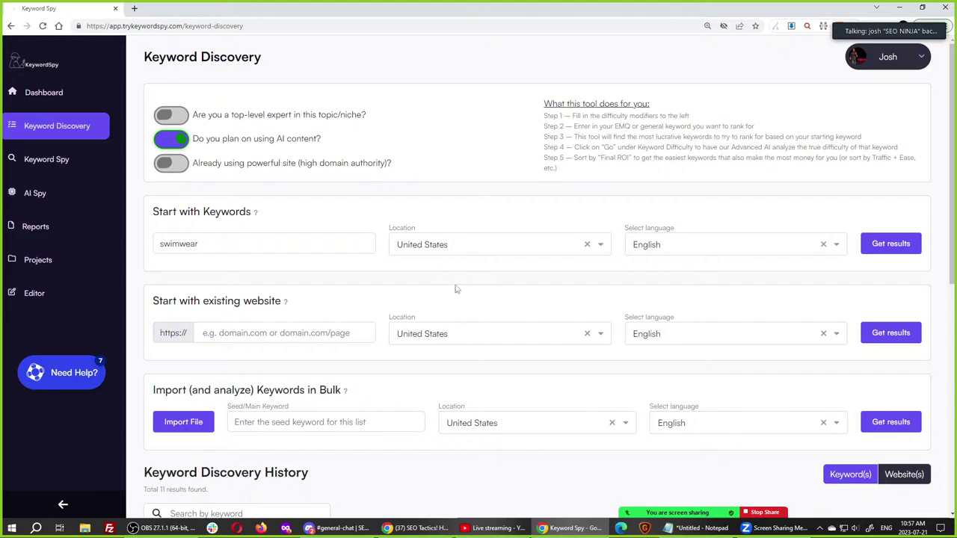
pyautogui.click(471, 248)
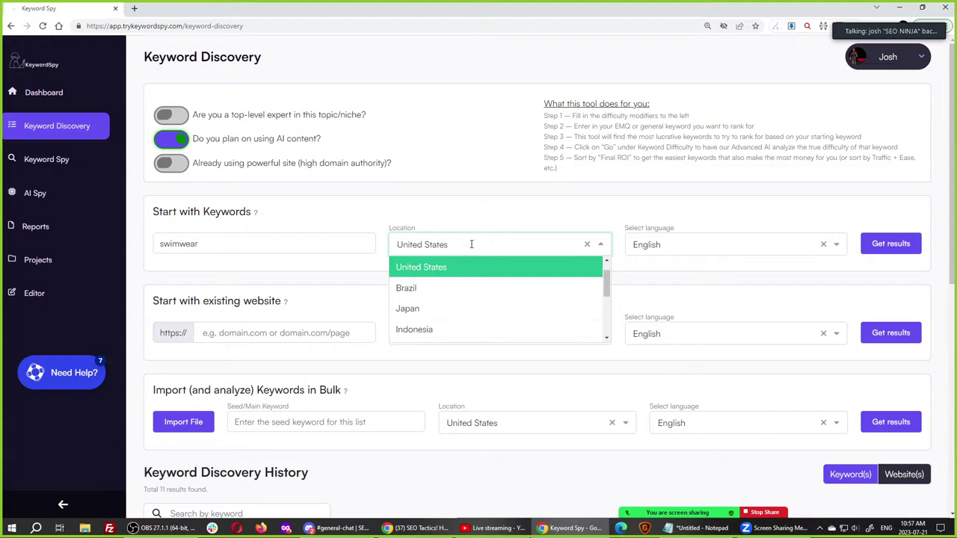
pyautogui.click(503, 206)
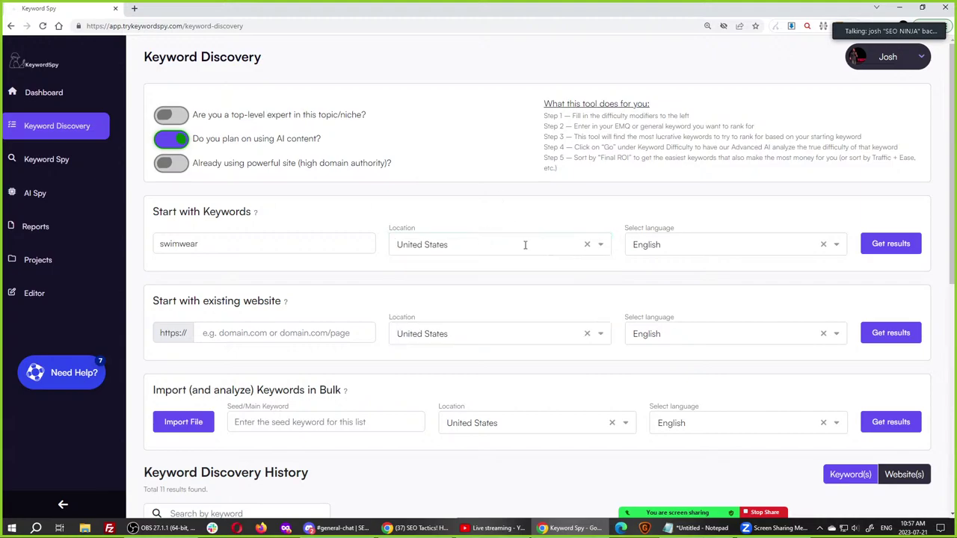
pyautogui.click(877, 250)
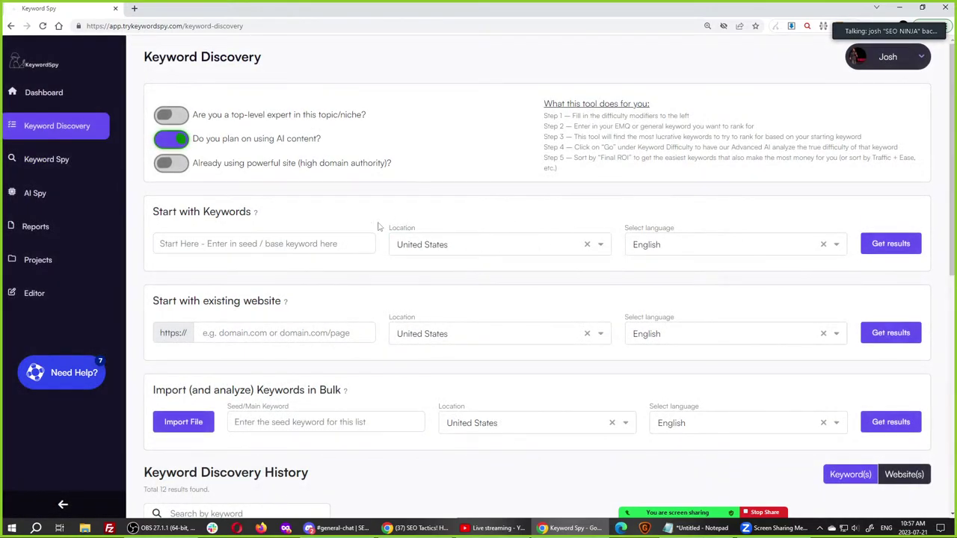
pyautogui.scroll(-3, 379, 227)
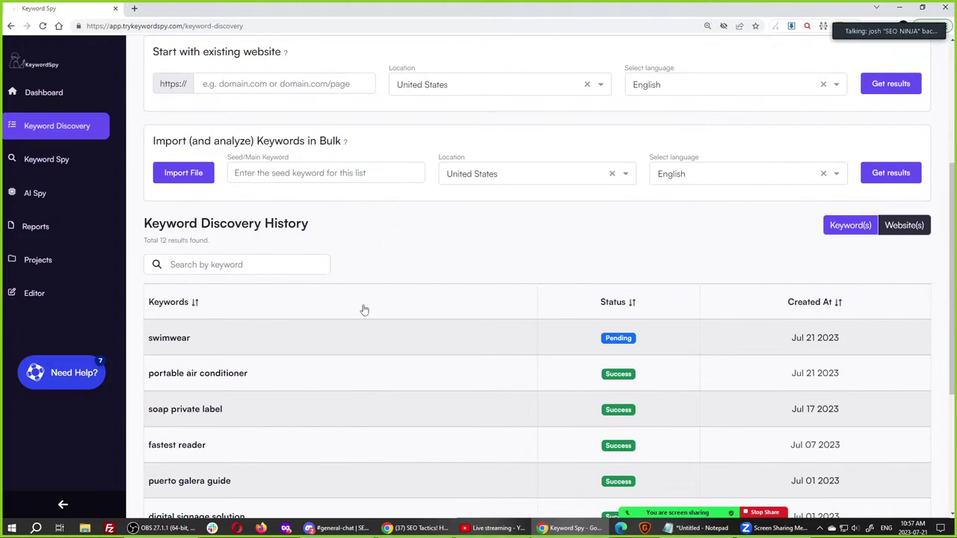
# Run Keyword Discovery for "full figure swimwear" from the clipboard history and check its entry in the history list.
pyautogui.scroll(3, 363, 307)
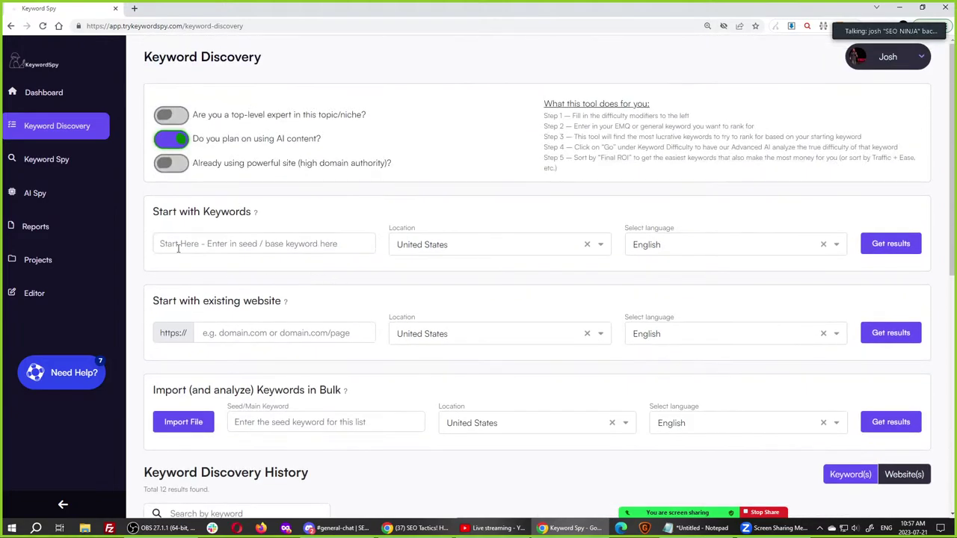
pyautogui.click(177, 248)
pyautogui.press('super+v')
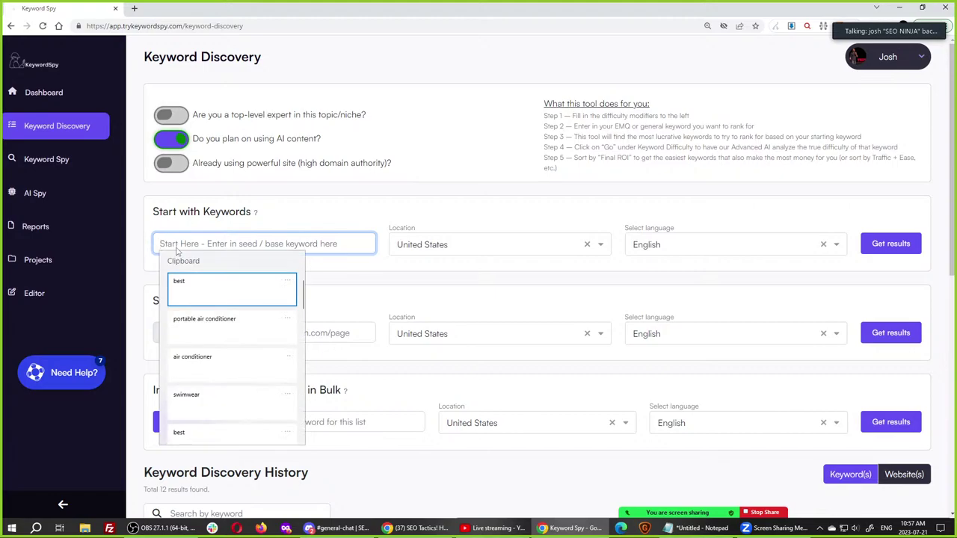
pyautogui.scroll(-1, 228, 325)
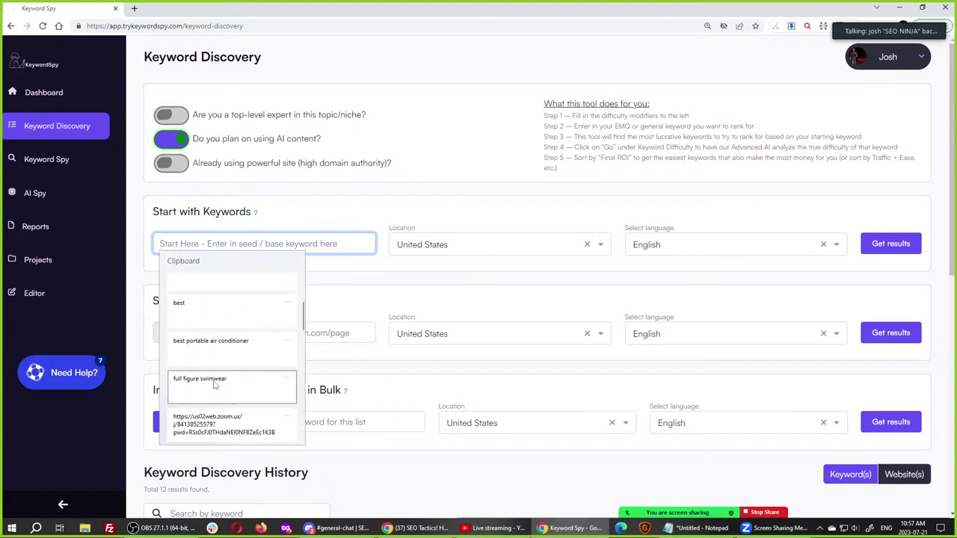
pyautogui.click(215, 384)
pyautogui.click(885, 247)
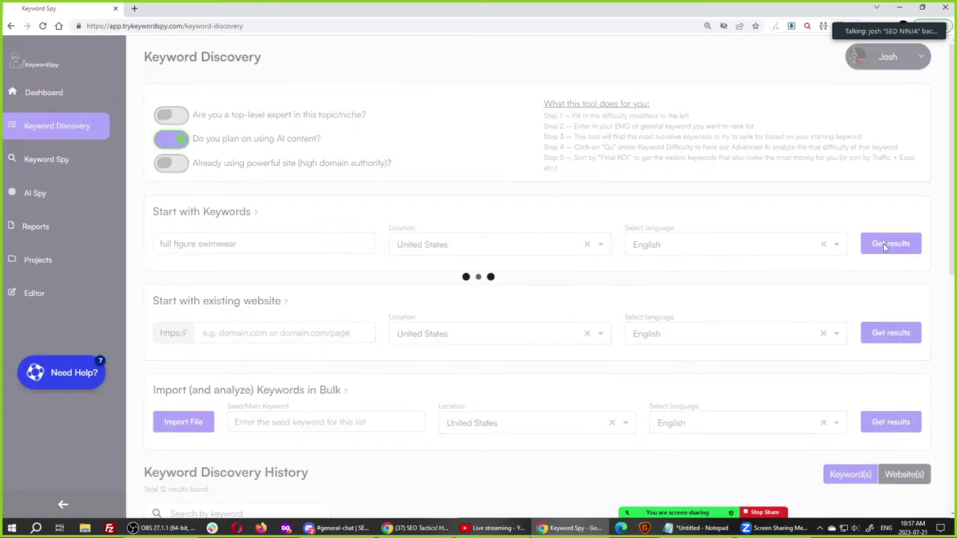
pyautogui.scroll(-1, 444, 180)
pyautogui.scroll(-3, 444, 181)
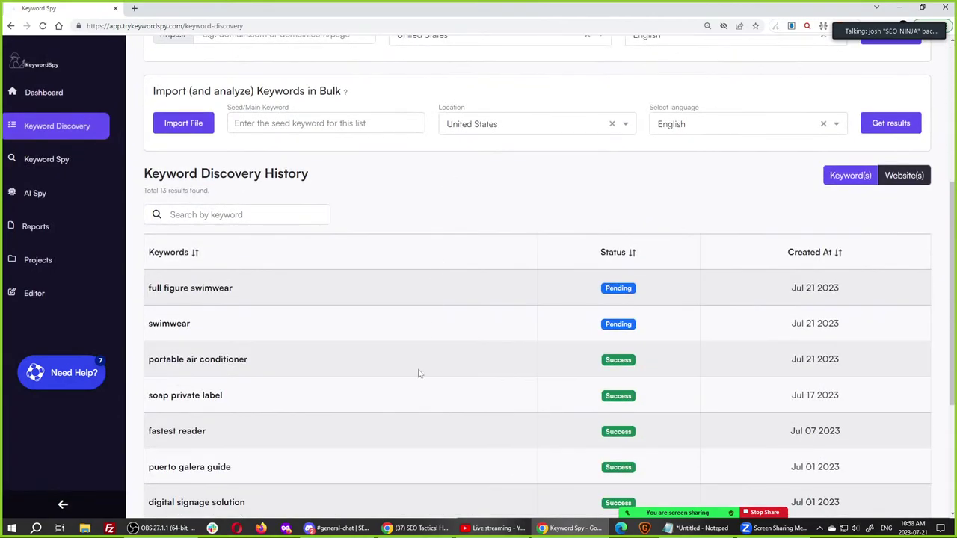
# Open the "portable air conditioner" Keyword Discovery results and generate keyword difficulty for the next top 20 keywords.
pyautogui.click(192, 362)
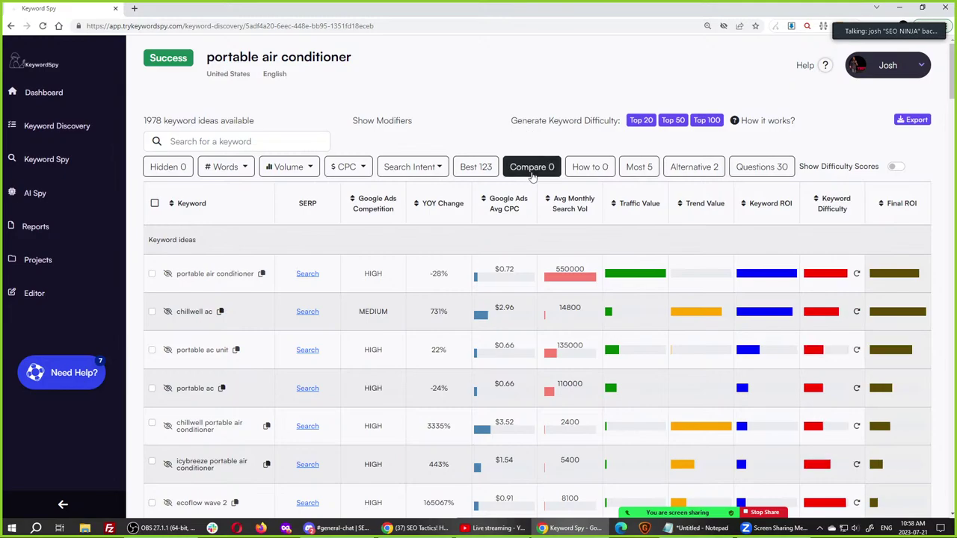
pyautogui.scroll(-10, 841, 330)
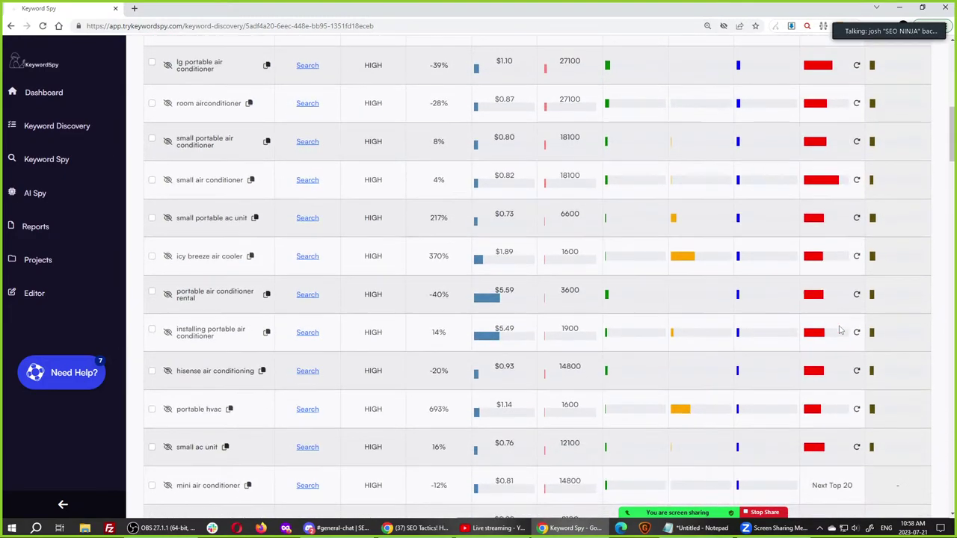
pyautogui.scroll(-3, 840, 330)
pyautogui.click(832, 240)
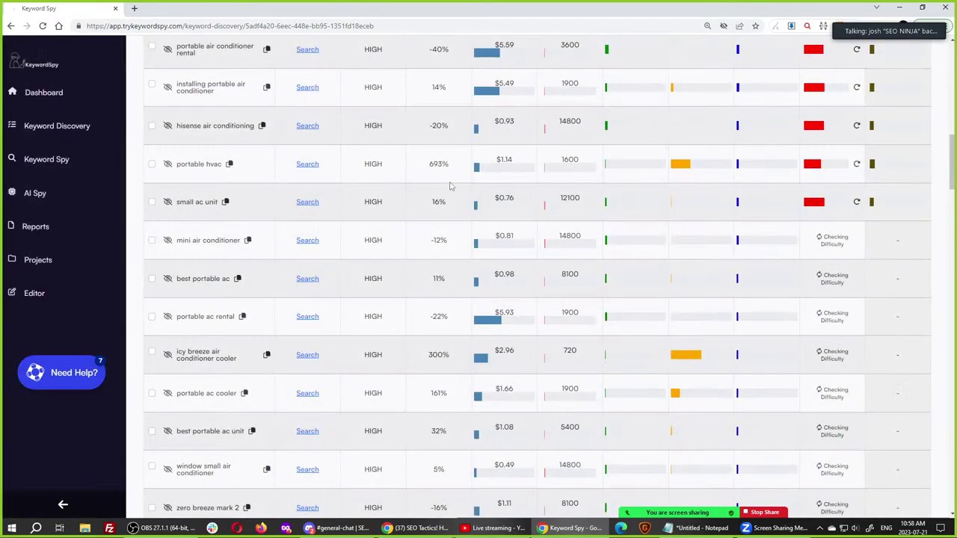
pyautogui.scroll(5, 450, 186)
pyautogui.scroll(6, 451, 186)
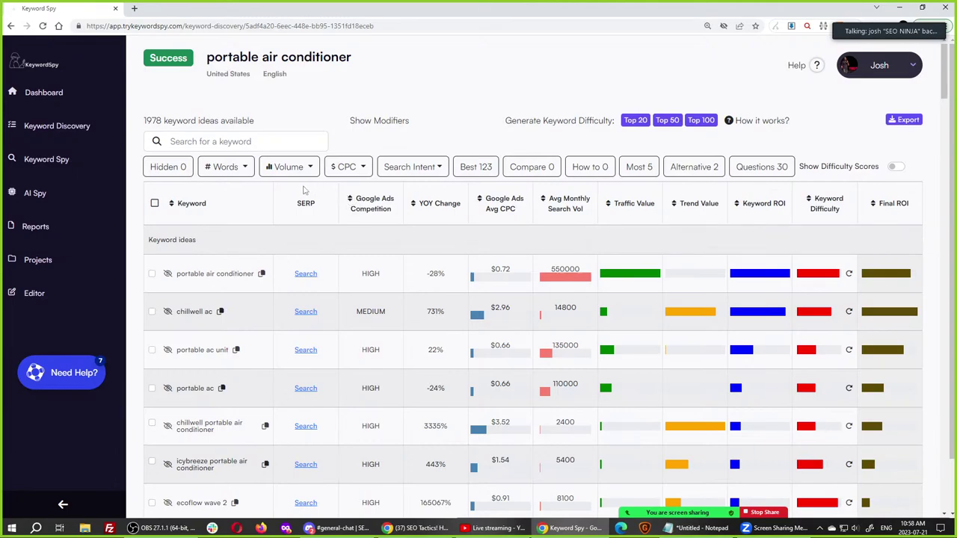
# Review the keyword table's column headings, including Google Ads Competition, YOY Change and Google Ads Avg CPC.
pyautogui.moveTo(305, 183); pyautogui.dragTo(783, 214)
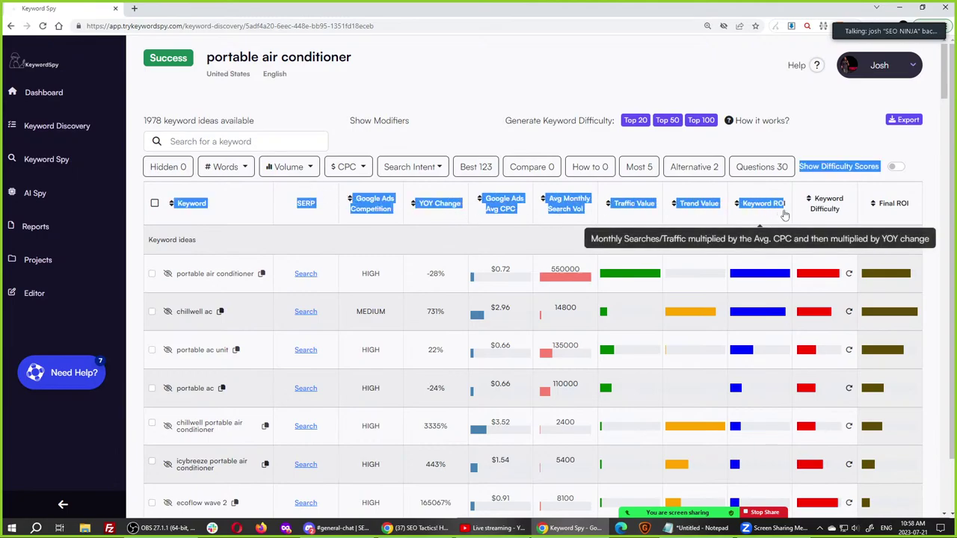
pyautogui.click(423, 118)
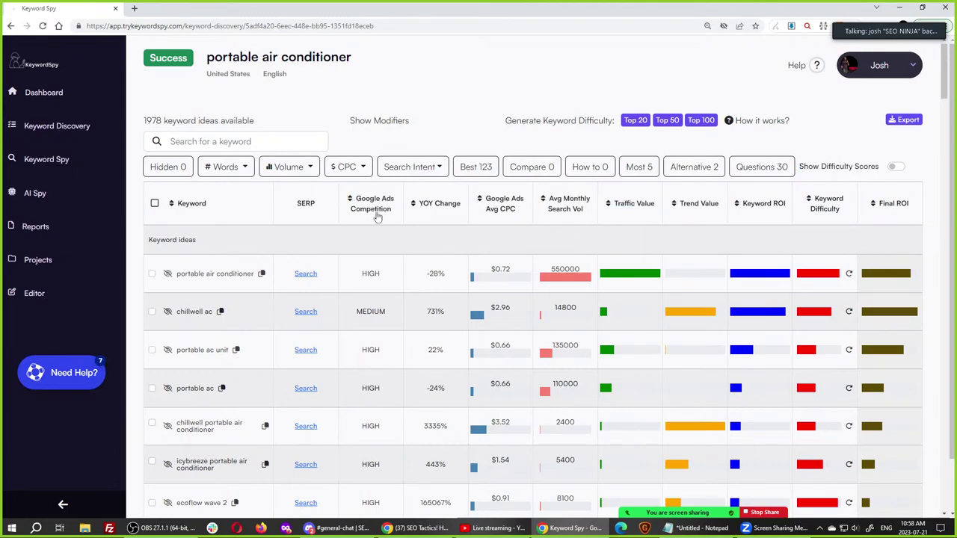
pyautogui.click(388, 212)
pyautogui.click(436, 208)
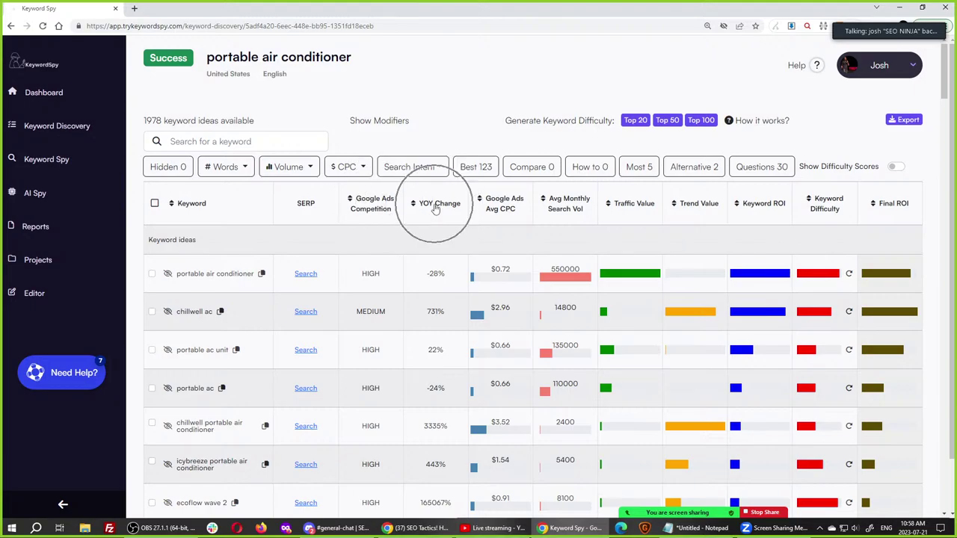
pyautogui.click(436, 206)
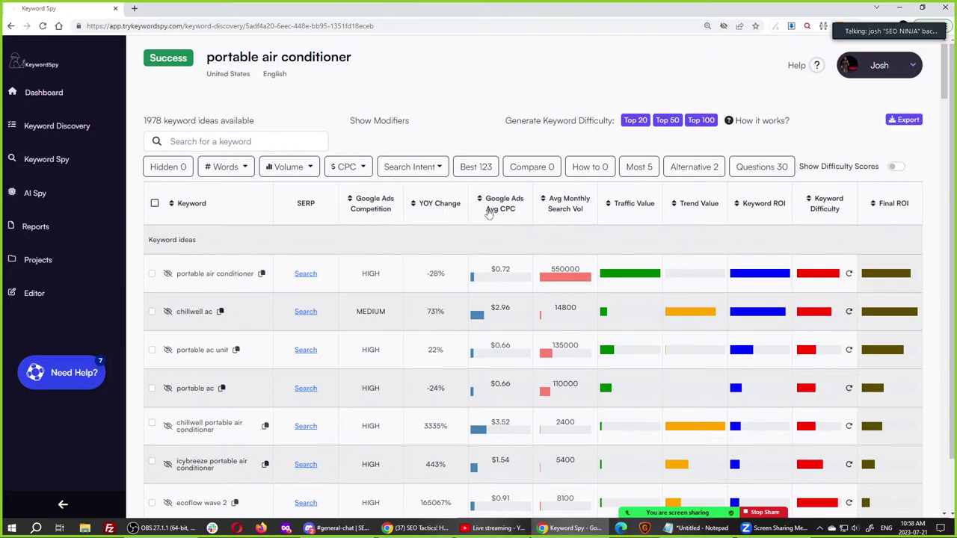
pyautogui.click(509, 208)
# Examine the Google Ads average CPC for "chillwell portable air conditioner".
pyautogui.click(494, 433)
pyautogui.click(505, 426)
pyautogui.click(503, 424)
pyautogui.click(503, 424)
pyautogui.click(503, 424)
pyautogui.click(503, 424)
pyautogui.click(504, 424)
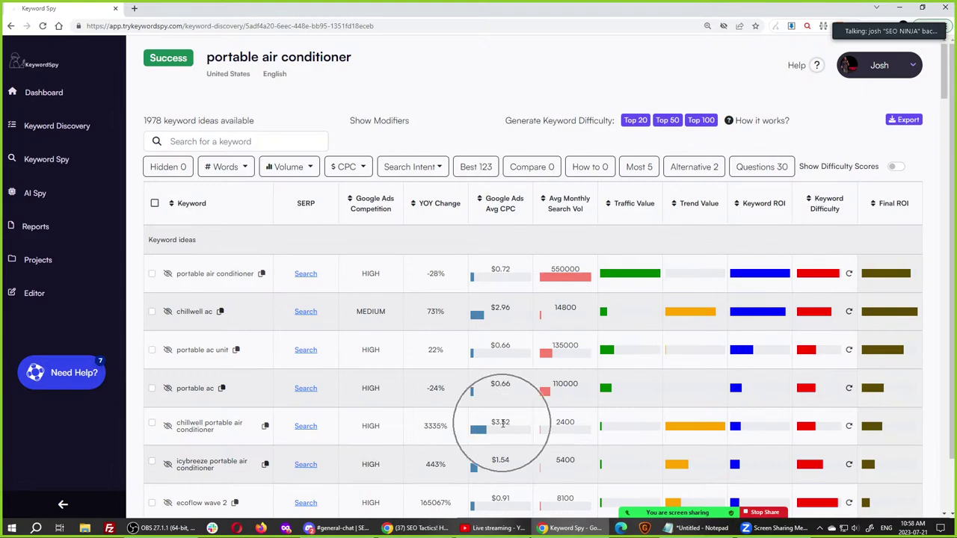
pyautogui.click(503, 424)
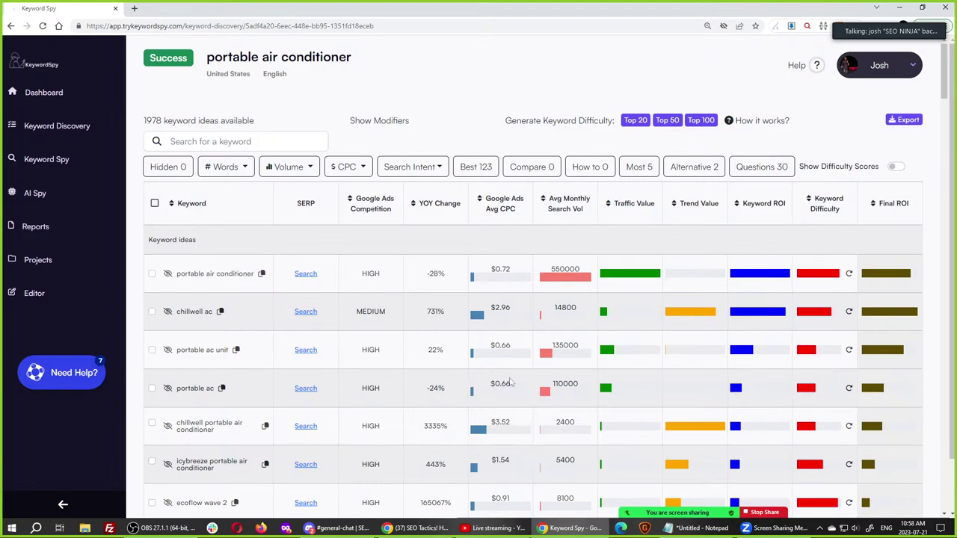
pyautogui.click(491, 426)
pyautogui.click(496, 426)
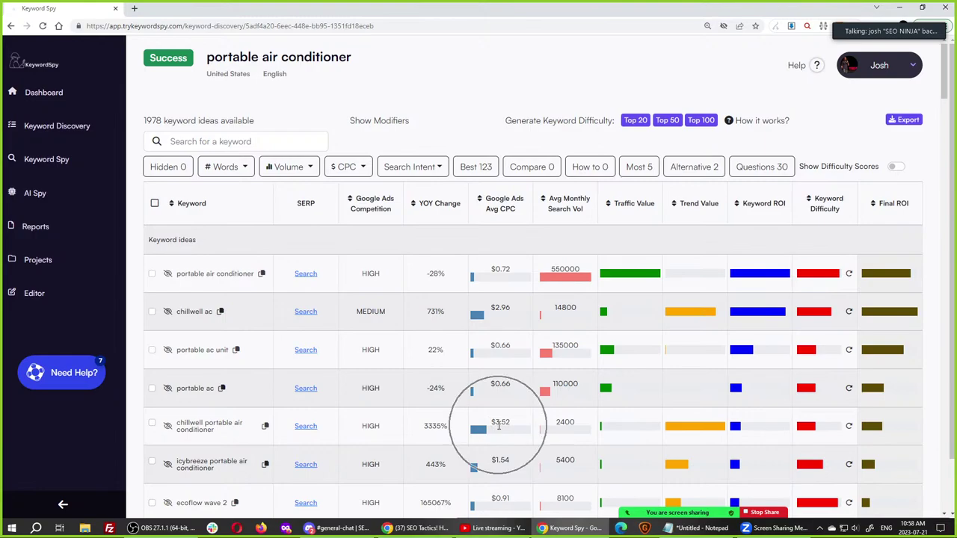
pyautogui.click(497, 423)
pyautogui.click(498, 421)
pyautogui.click(497, 423)
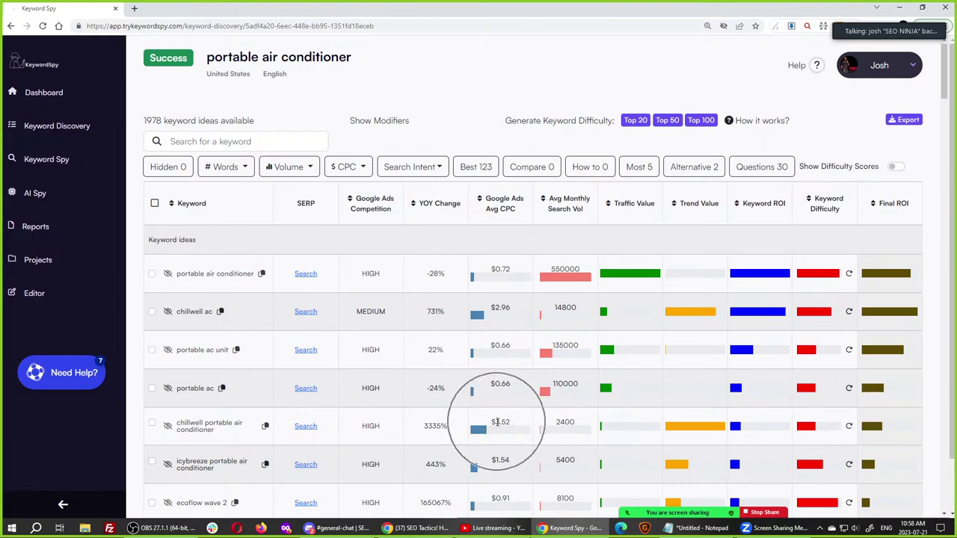
pyautogui.click(496, 424)
# Review the Avg Monthly Search Vol and Traffic Value columns and read the explanation of Keyword ROI.
pyautogui.click(563, 208)
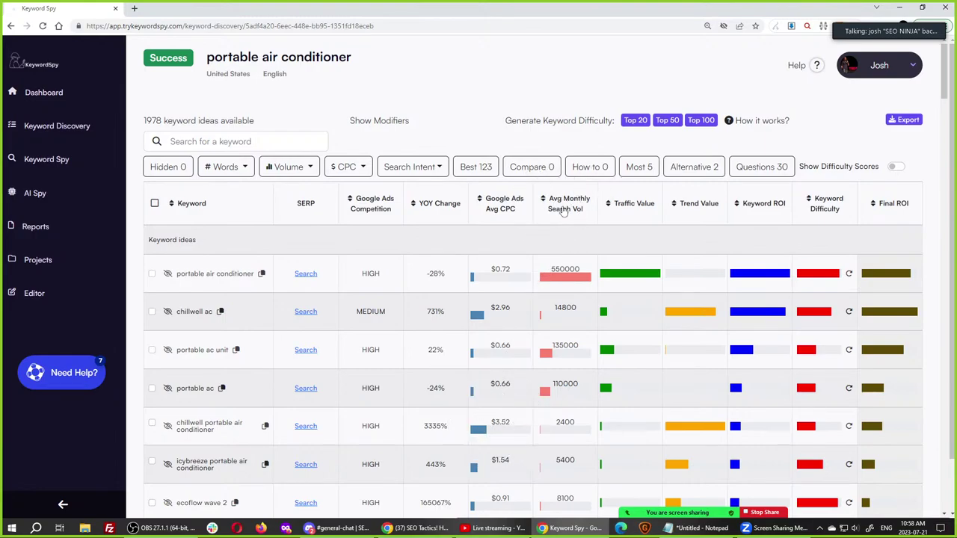
pyautogui.click(551, 346)
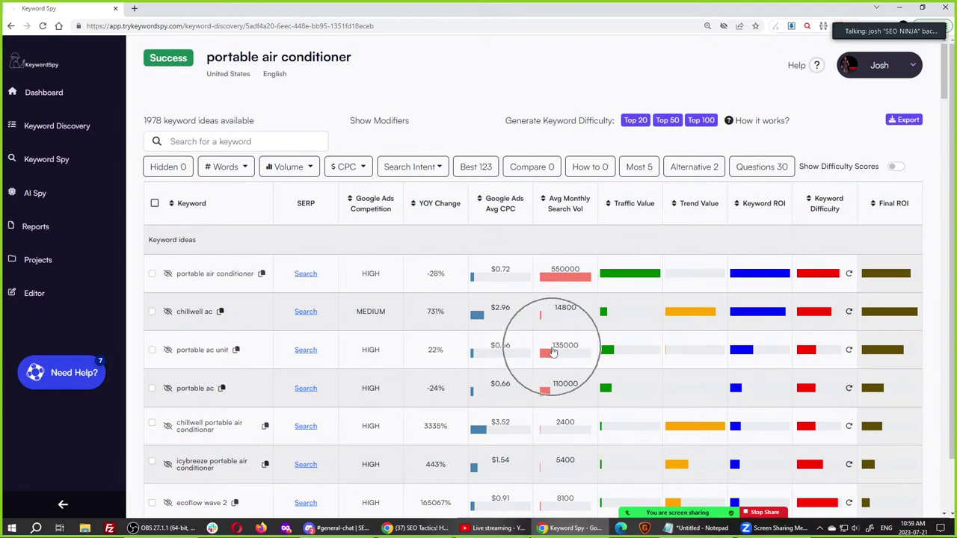
pyautogui.click(625, 212)
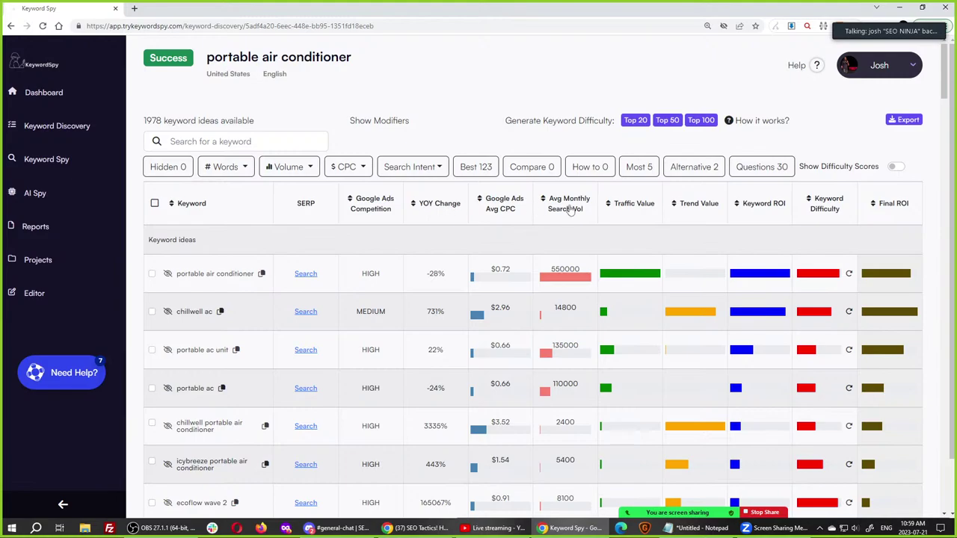
pyautogui.moveTo(757, 211)
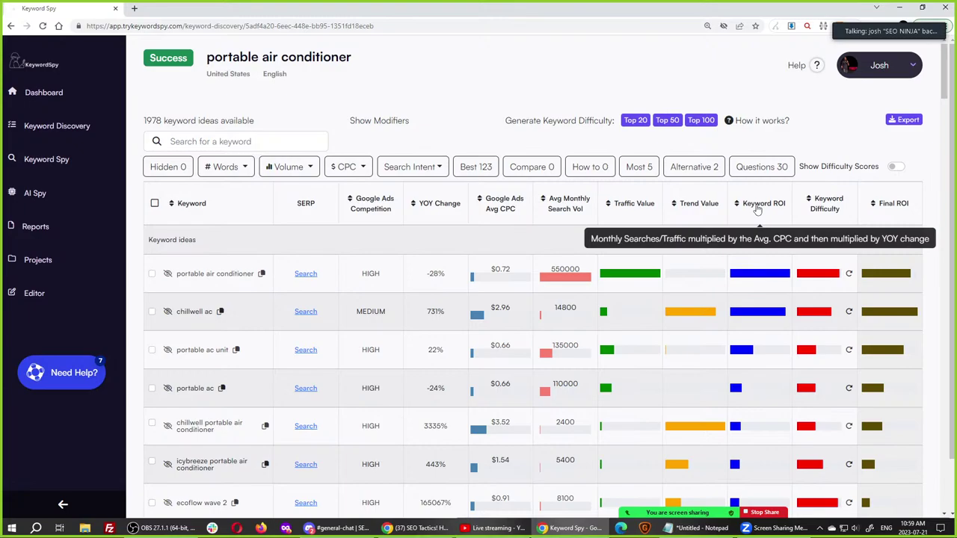
pyautogui.moveTo(756, 273)
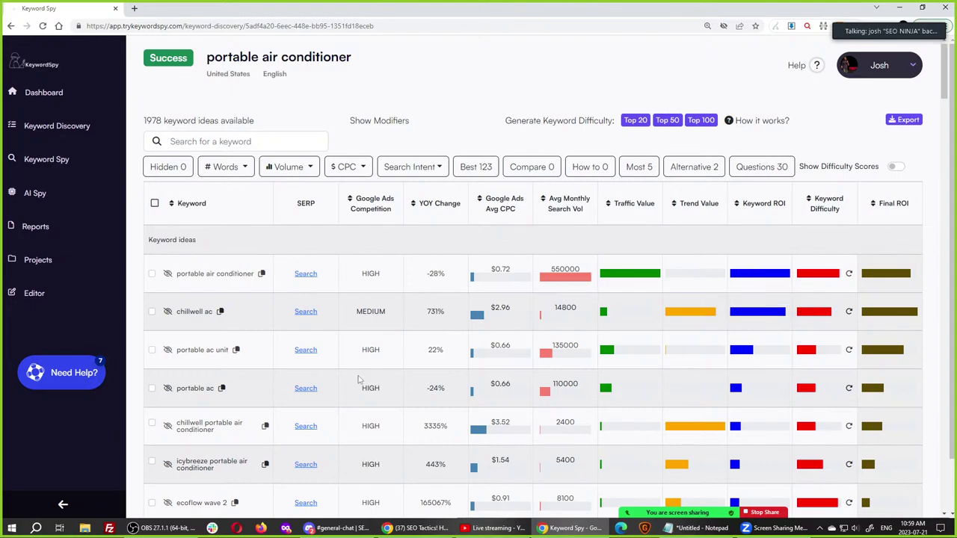
# Open the Google results for "portable air conditioner", look over the ranking sites, and return to the KeywordSpy keyword list.
pyautogui.click(313, 275)
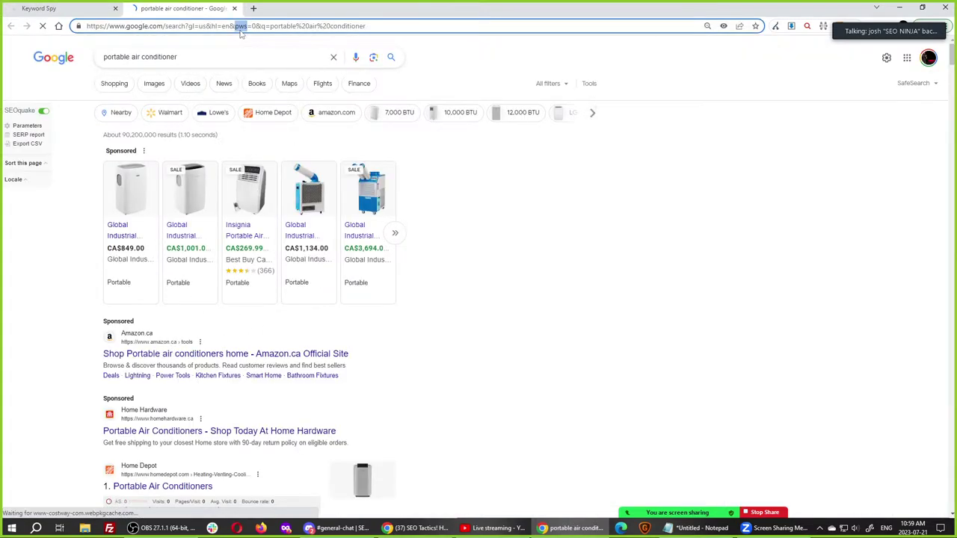
pyautogui.scroll(-8, 301, 335)
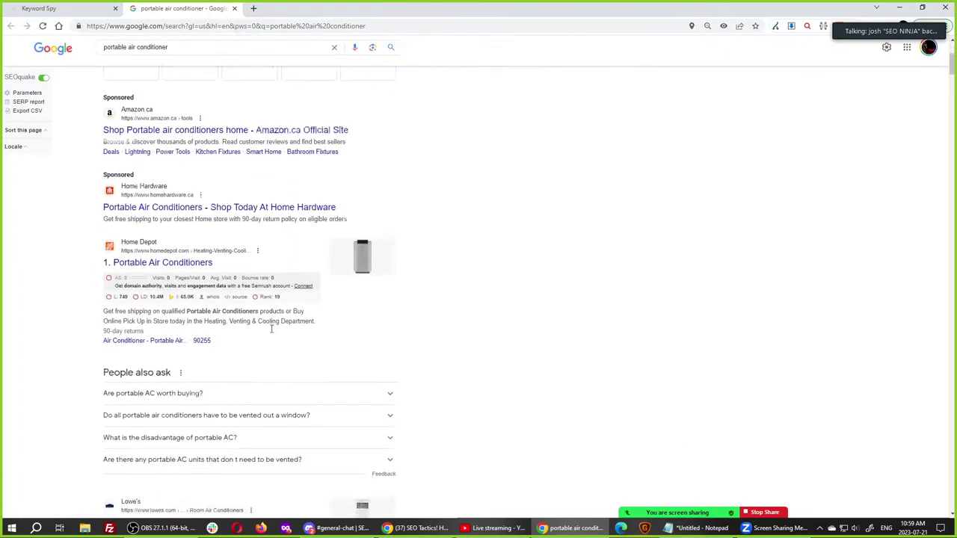
pyautogui.scroll(-2, 180, 389)
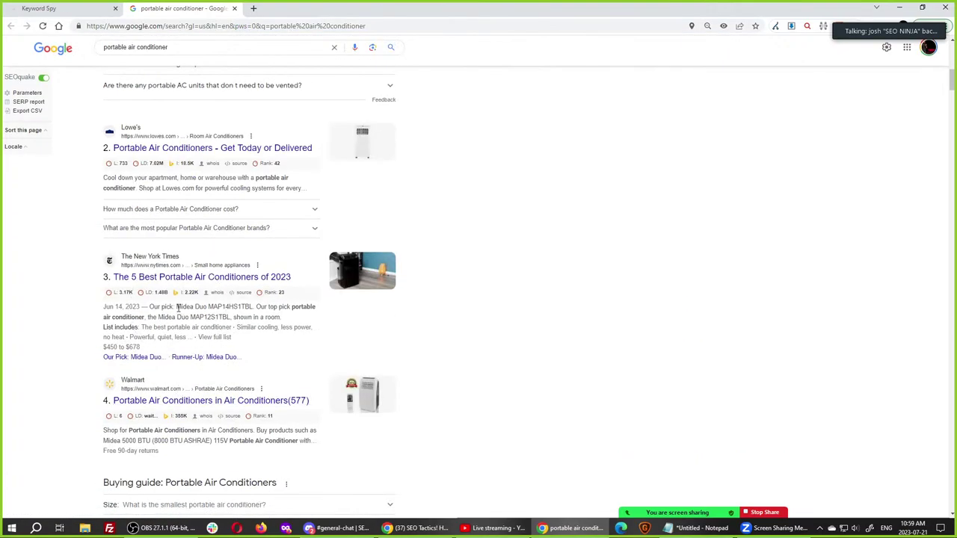
pyautogui.scroll(-2, 202, 284)
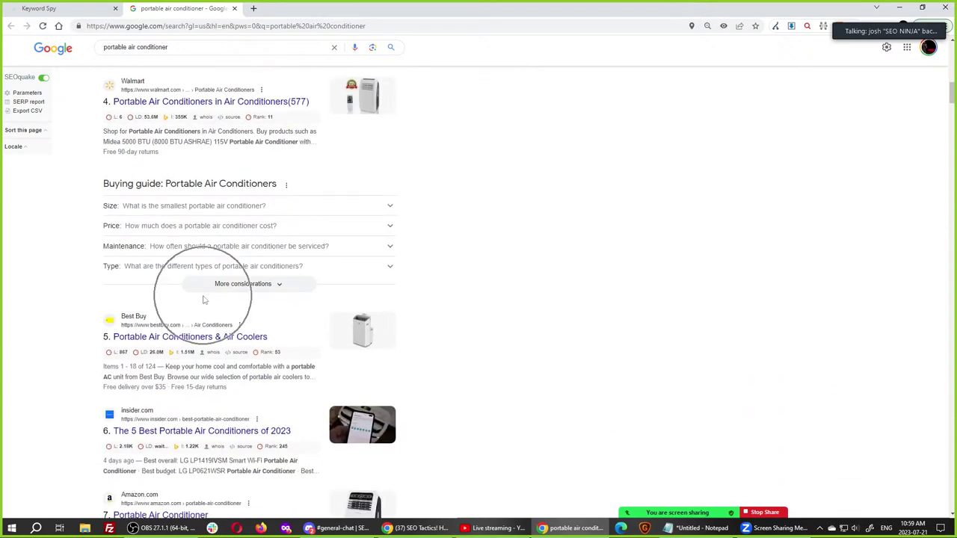
pyautogui.scroll(3, 206, 292)
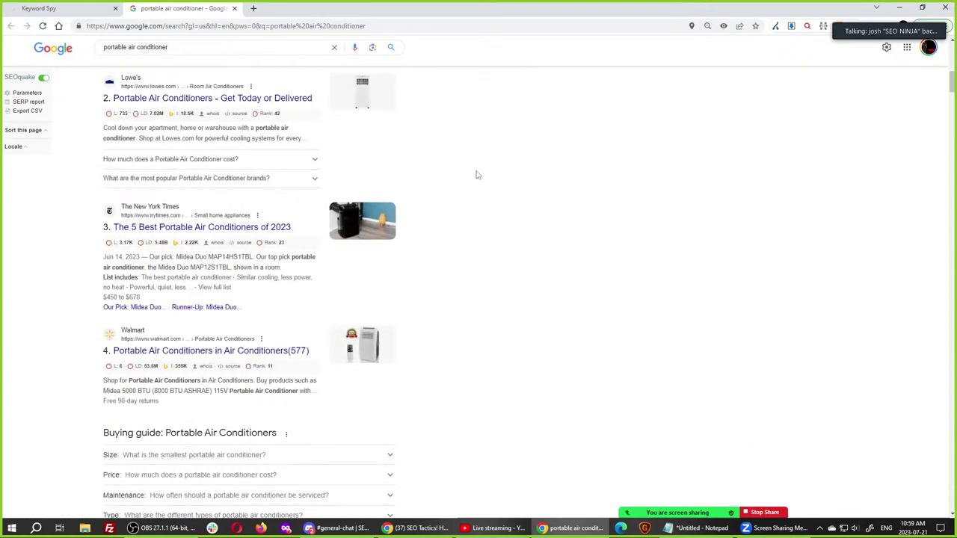
pyautogui.hotkey('ctrl', 'Tab')
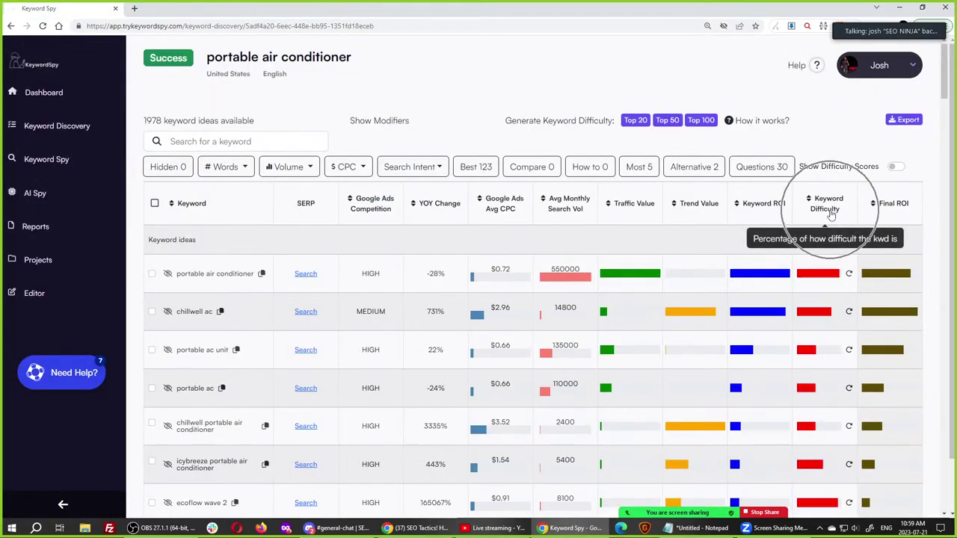
# Examine the keyword difficulty, YOY change, competition, average CPC and monthly search volume of "portable air conditioner".
pyautogui.moveTo(824, 275)
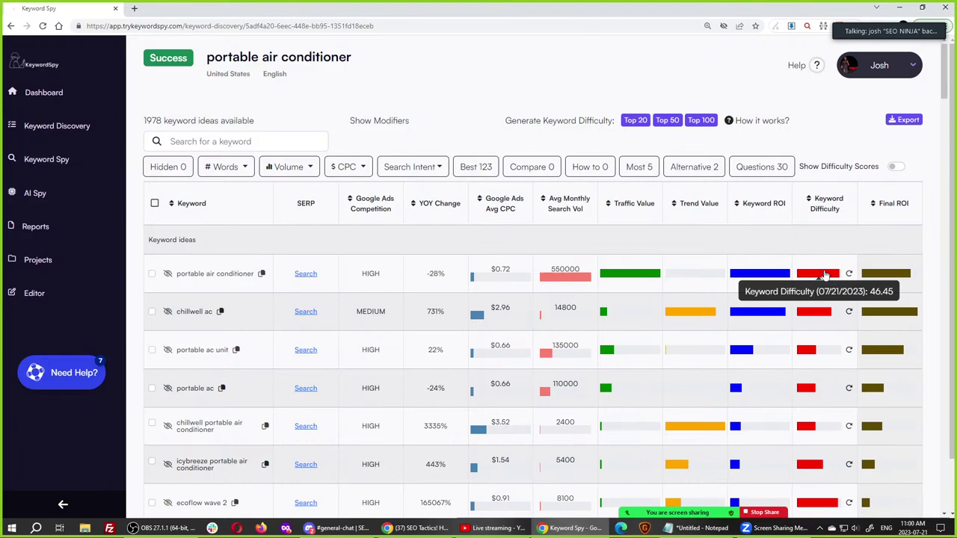
pyautogui.click(430, 270)
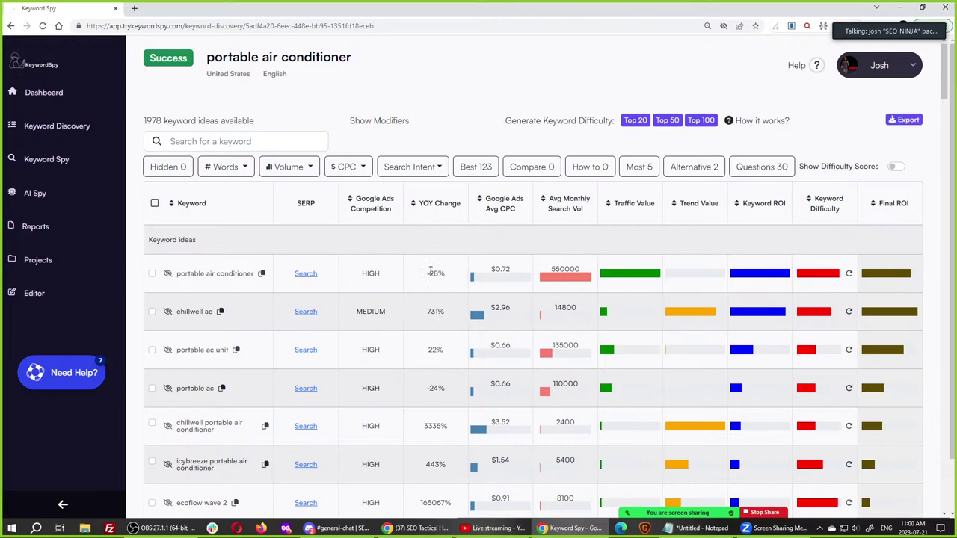
pyautogui.click(430, 270)
pyautogui.click(380, 275)
pyautogui.click(380, 275)
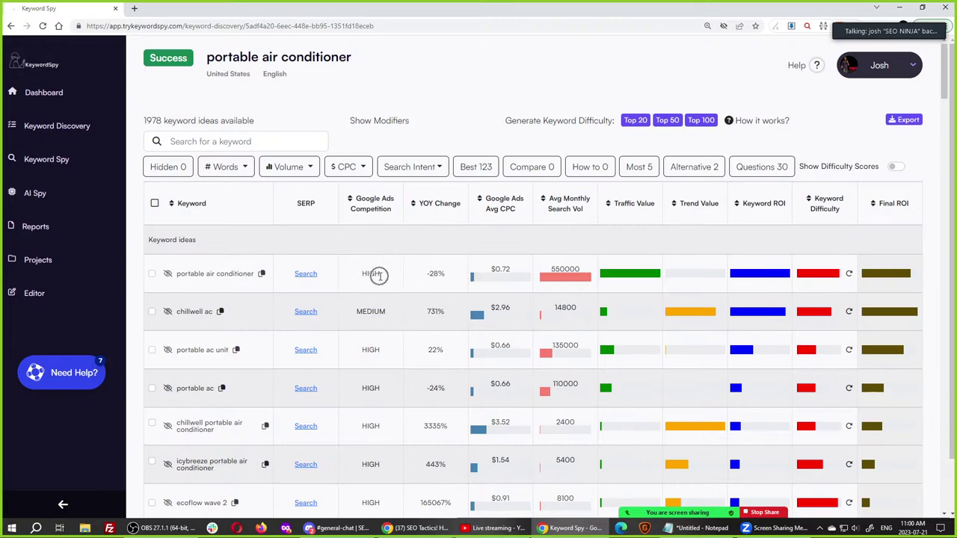
pyautogui.click(504, 266)
pyautogui.click(497, 267)
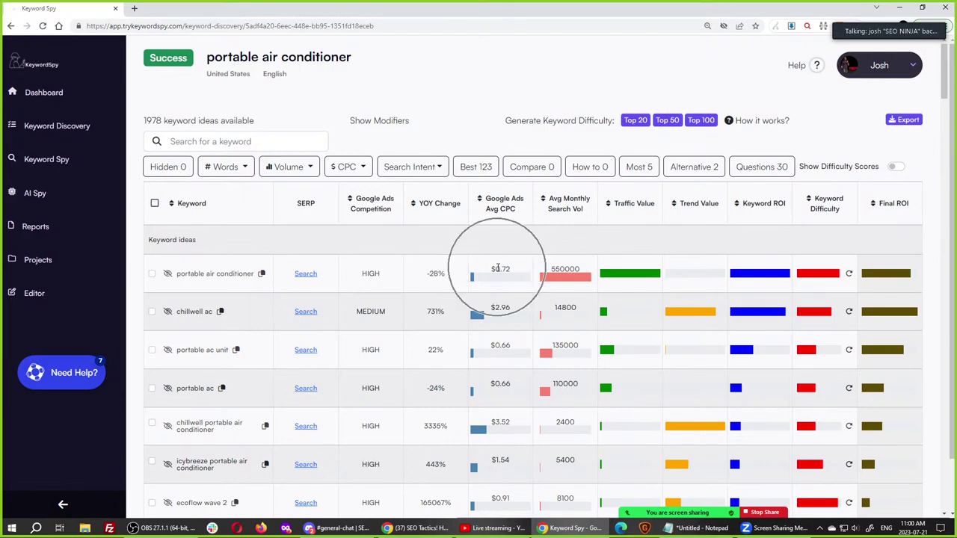
pyautogui.click(554, 271)
pyautogui.click(560, 273)
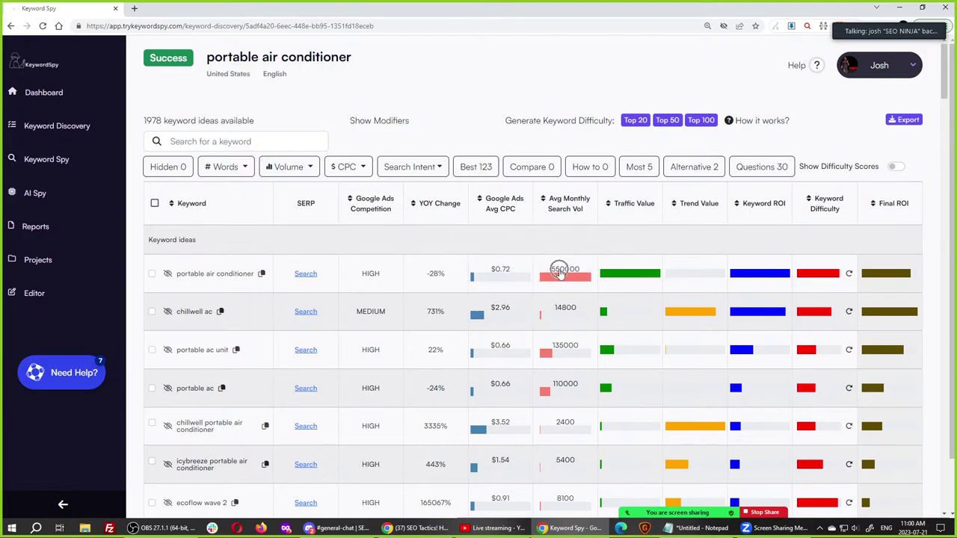
pyautogui.click(341, 284)
pyautogui.click(509, 267)
pyautogui.click(539, 270)
pyautogui.click(362, 287)
pyautogui.click(222, 279)
pyautogui.click(221, 278)
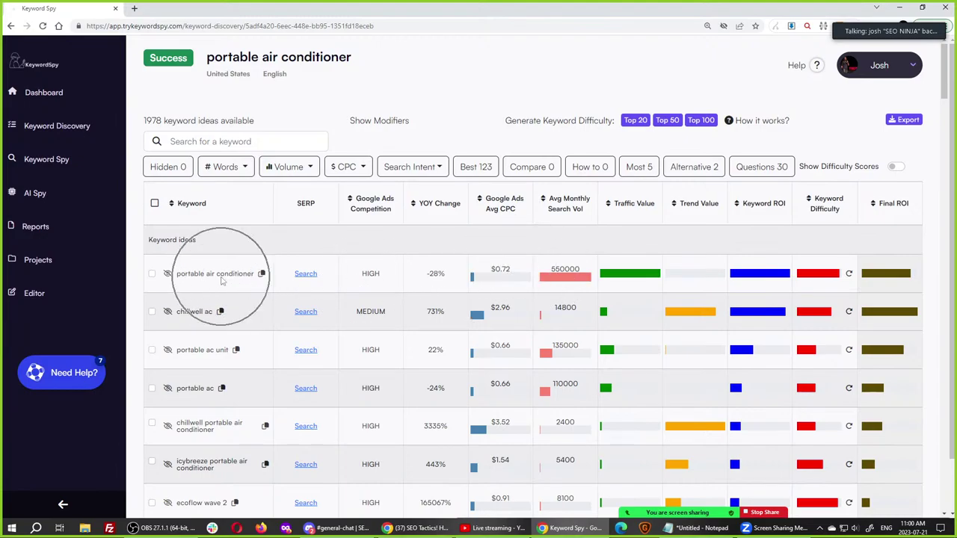
pyautogui.click(221, 280)
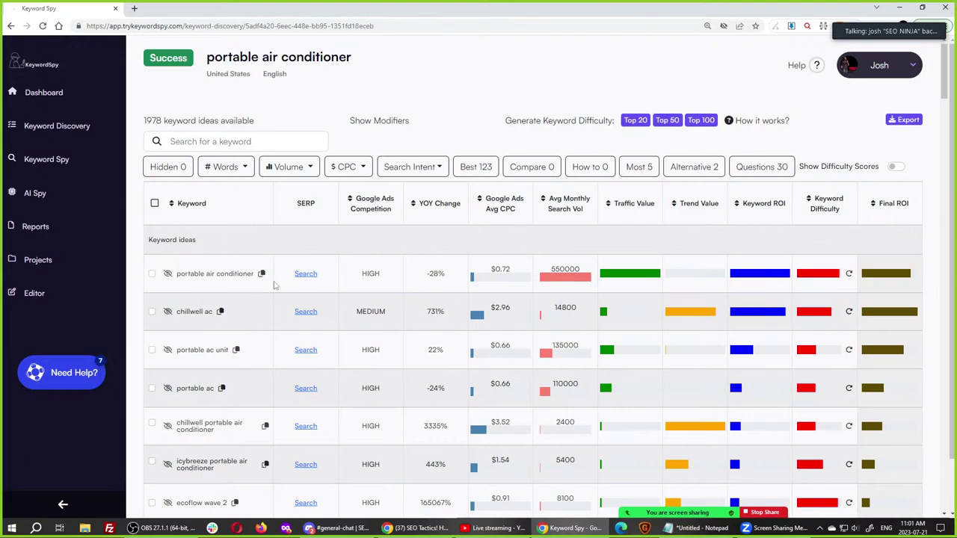
# Open the keyword difficulty breakdown for "portable air conditioner" and read through the guided tour to its Final Features page.
pyautogui.moveTo(827, 277)
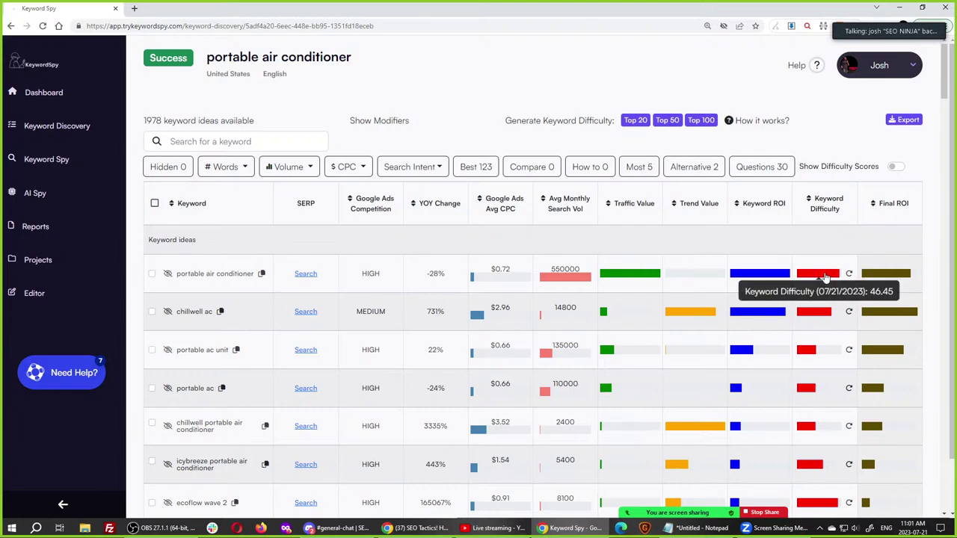
pyautogui.click(826, 276)
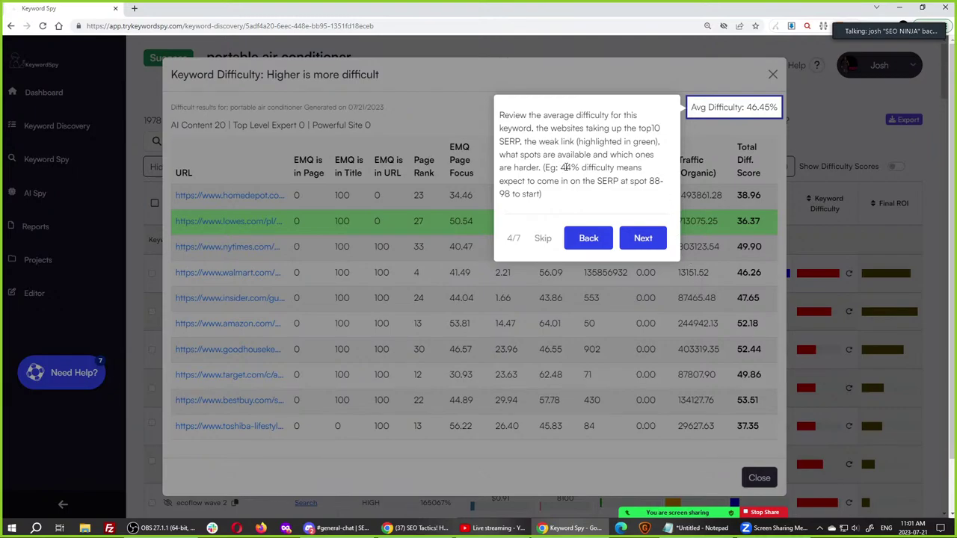
pyautogui.moveTo(566, 168); pyautogui.dragTo(574, 206)
pyautogui.click(560, 177)
pyautogui.click(642, 238)
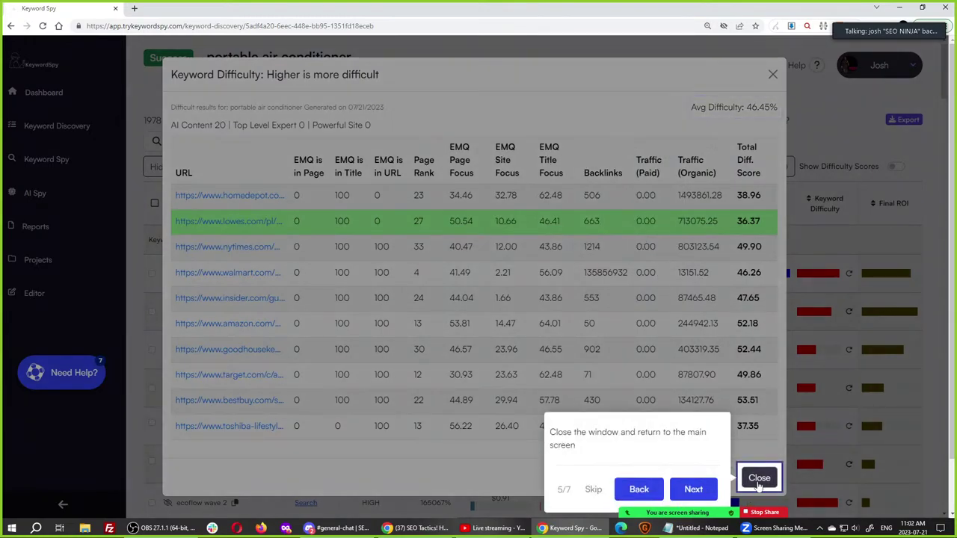
pyautogui.click(696, 491)
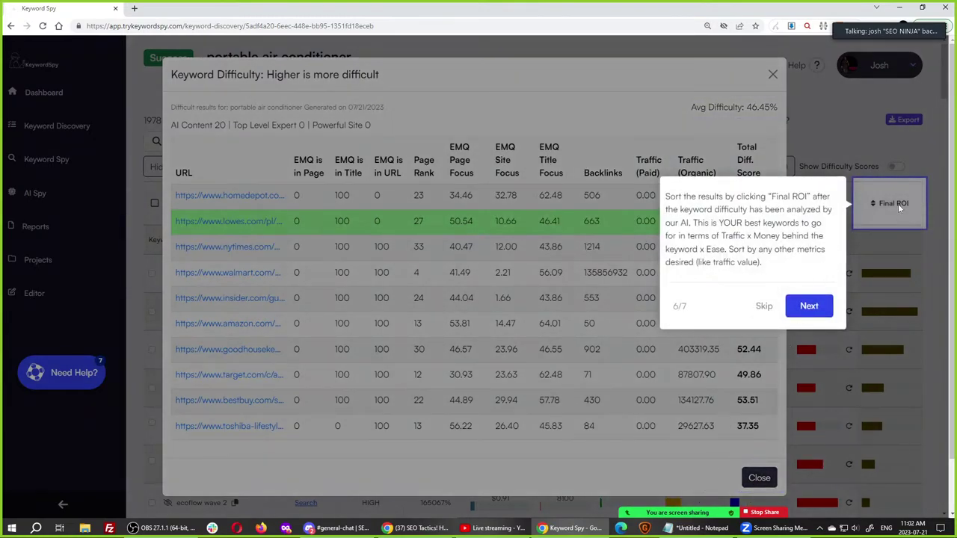
pyautogui.click(808, 312)
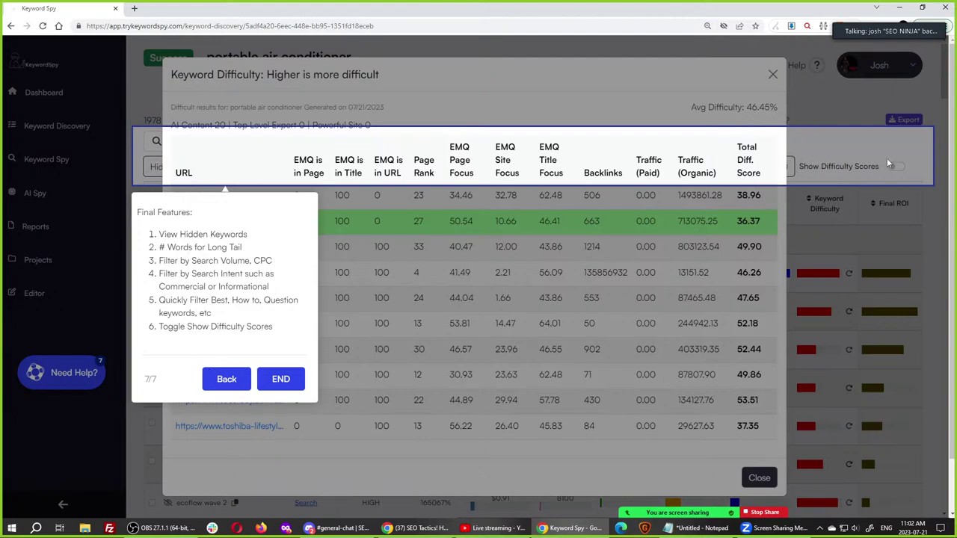
# End the guided tour and examine the AI Content, Top Level Expert and Powerful Site figures in the difficulty breakdown.
pyautogui.click(279, 380)
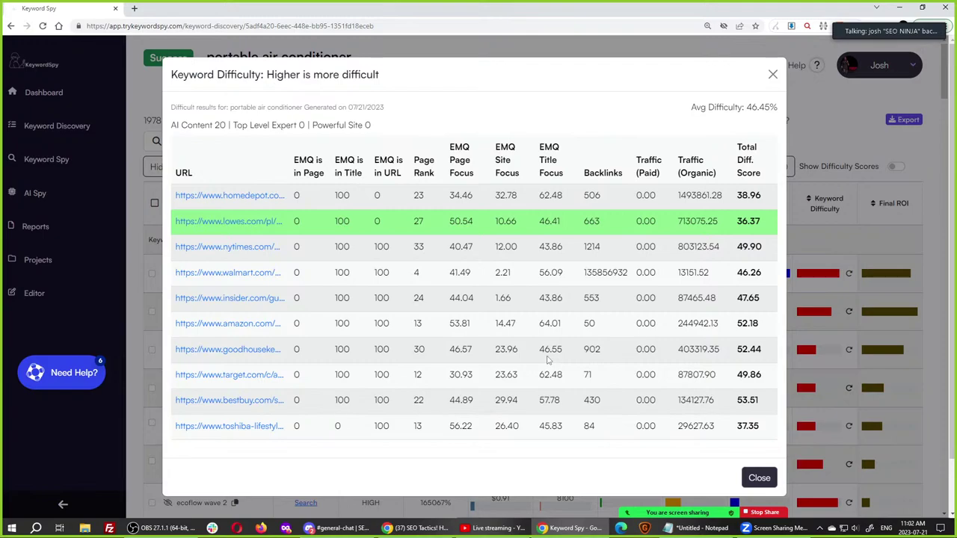
pyautogui.doubleClick(218, 125)
pyautogui.doubleClick(198, 124)
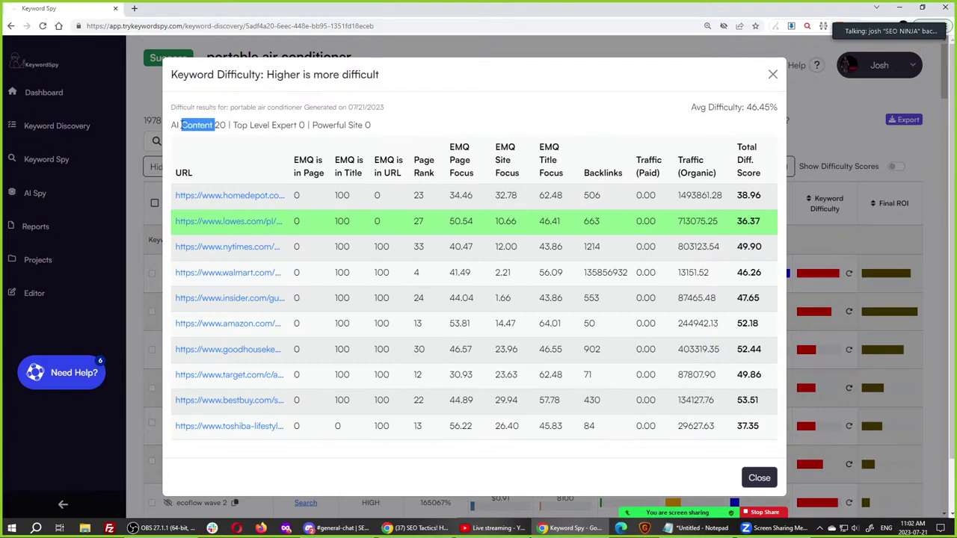
pyautogui.click(172, 125)
pyautogui.moveTo(172, 125); pyautogui.dragTo(225, 127)
pyautogui.moveTo(257, 125); pyautogui.dragTo(410, 123)
pyautogui.click(314, 125)
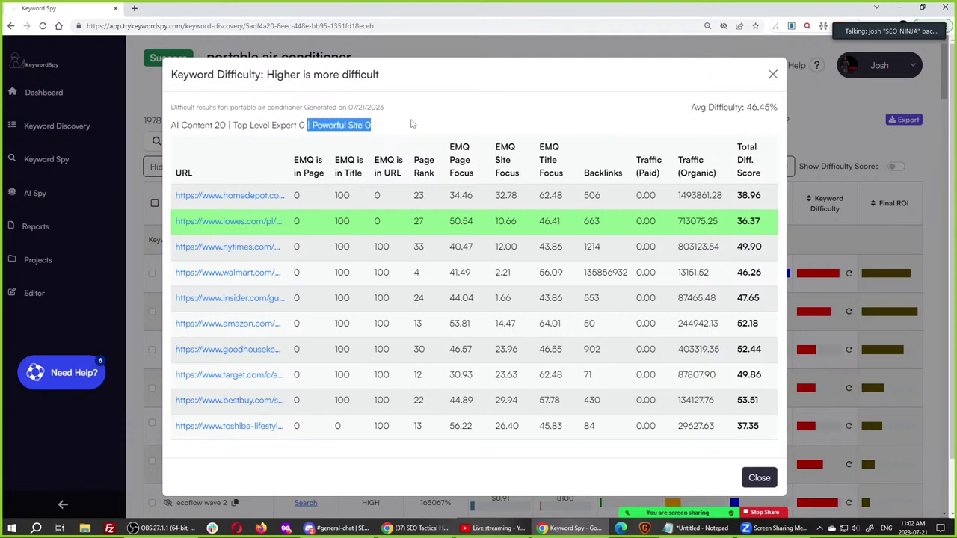
# Examine the average difficulty score given for "portable air conditioner" in the Keyword Difficulty breakdown.
pyautogui.click(770, 108)
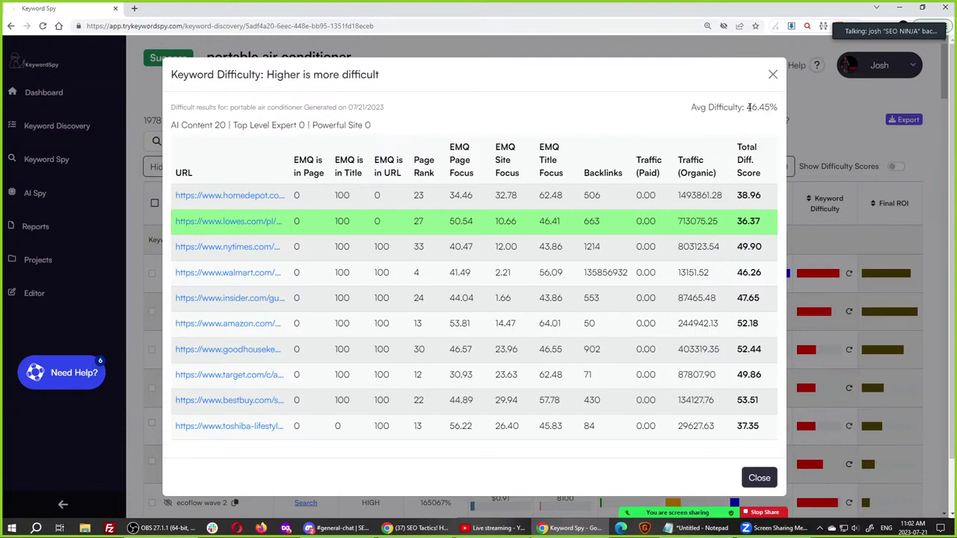
pyautogui.moveTo(746, 107); pyautogui.dragTo(773, 109)
pyautogui.click(759, 109)
pyautogui.moveTo(748, 107); pyautogui.dragTo(776, 108)
pyautogui.click(767, 108)
pyautogui.tripleClick(736, 107)
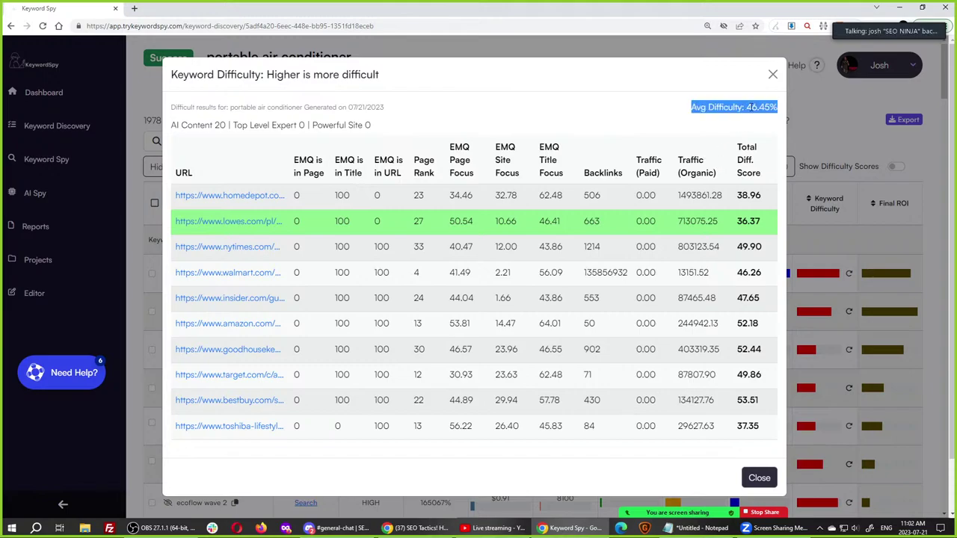
pyautogui.click(254, 107)
pyautogui.moveTo(229, 107); pyautogui.dragTo(317, 106)
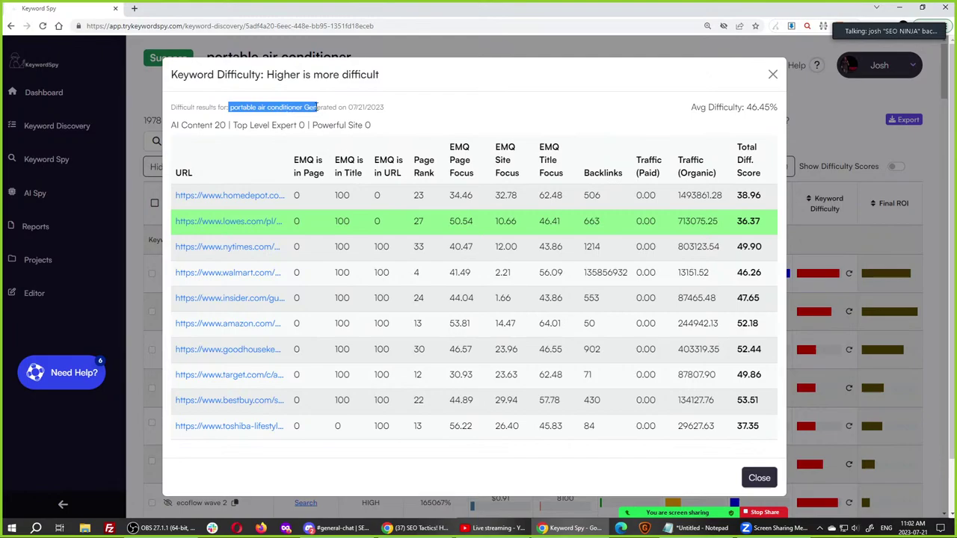
pyautogui.click(743, 106)
pyautogui.doubleClick(751, 107)
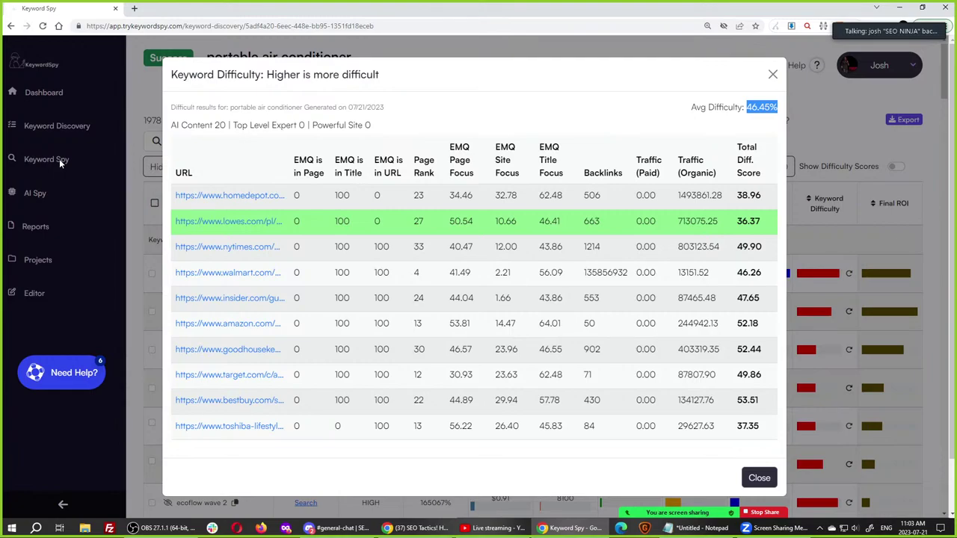
pyautogui.click(745, 107)
pyautogui.moveTo(745, 107)
pyautogui.mouseDown()
pyautogui.moveTo(787, 115)
pyautogui.moveTo(760, 109)
pyautogui.mouseUp()
pyautogui.click(453, 155)
pyautogui.moveTo(745, 107); pyautogui.dragTo(785, 114)
pyautogui.moveTo(229, 107); pyautogui.dragTo(306, 110)
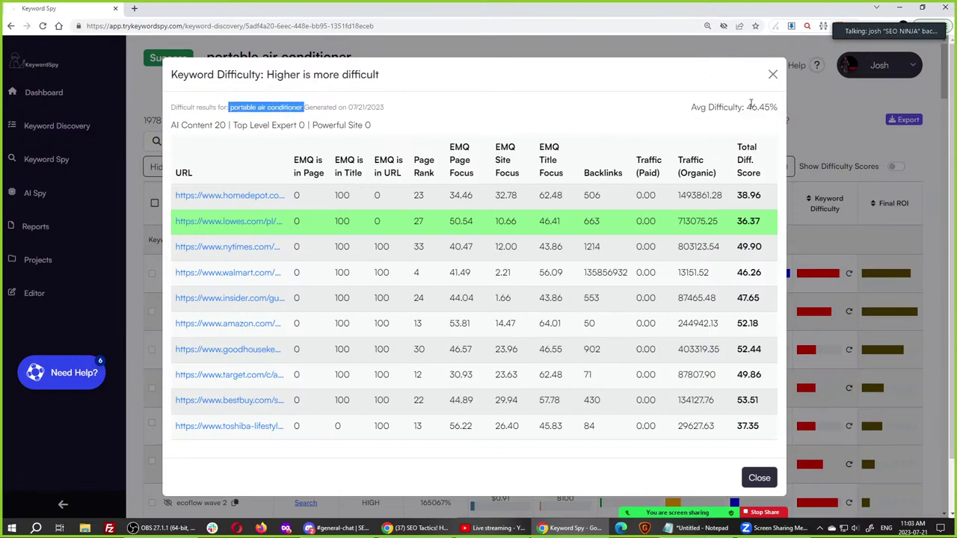
pyautogui.moveTo(746, 106); pyautogui.dragTo(778, 109)
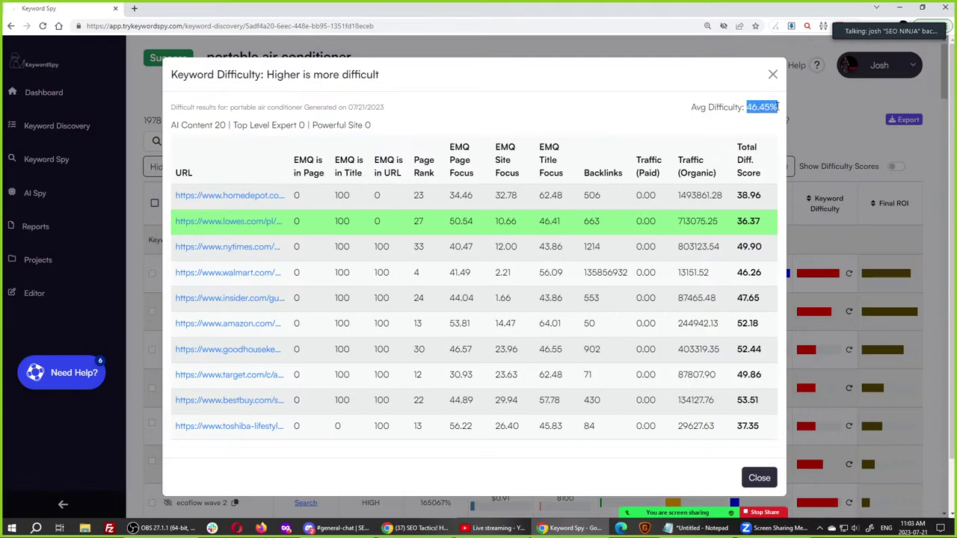
pyautogui.click(746, 130)
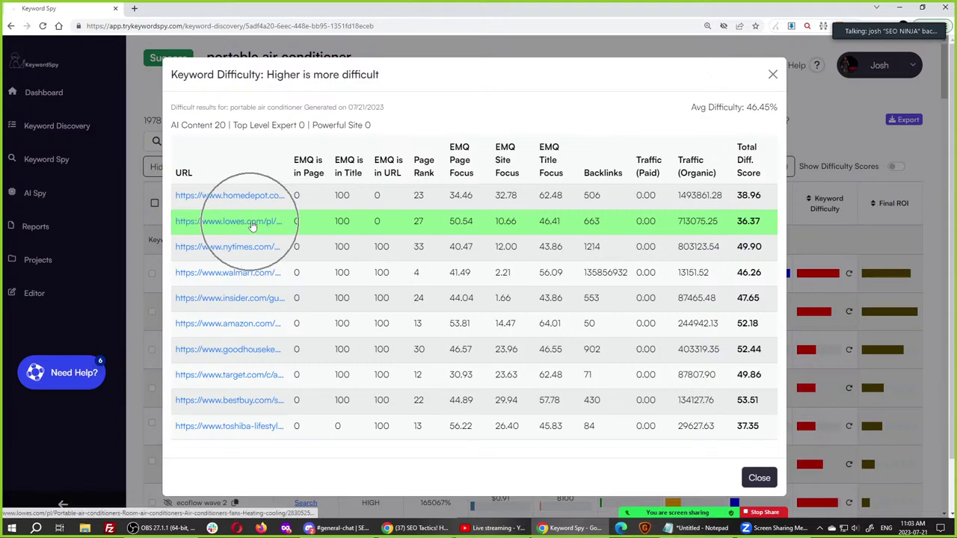
# Check the "EMQ is in Page" column and its value for the lowes.com result.
pyautogui.doubleClick(297, 222)
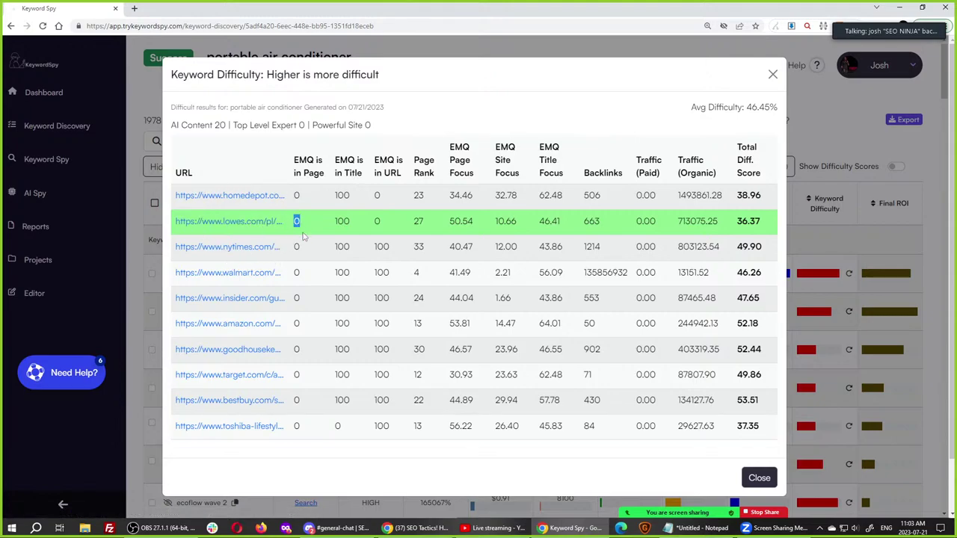
pyautogui.tripleClick(318, 161)
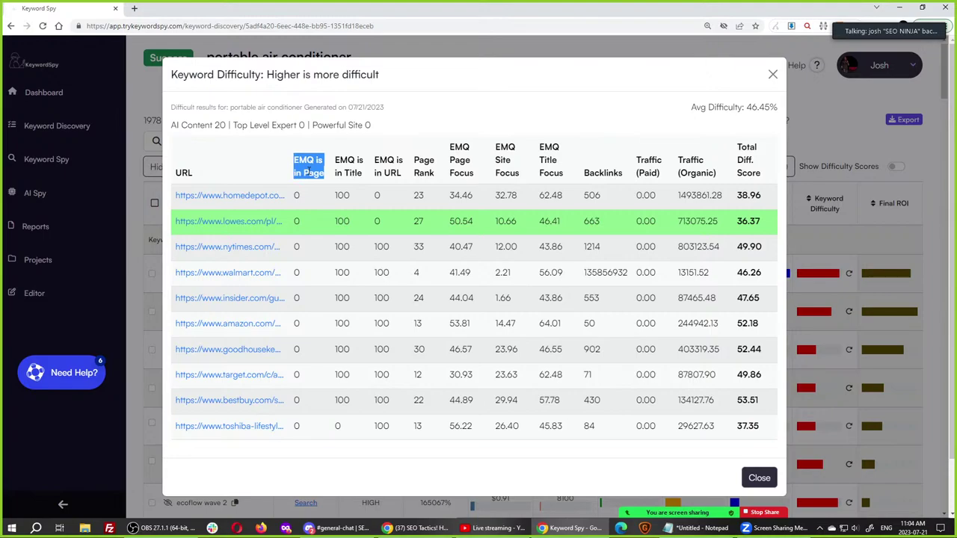
pyautogui.moveTo(307, 172); pyautogui.dragTo(321, 173)
pyautogui.click(298, 166)
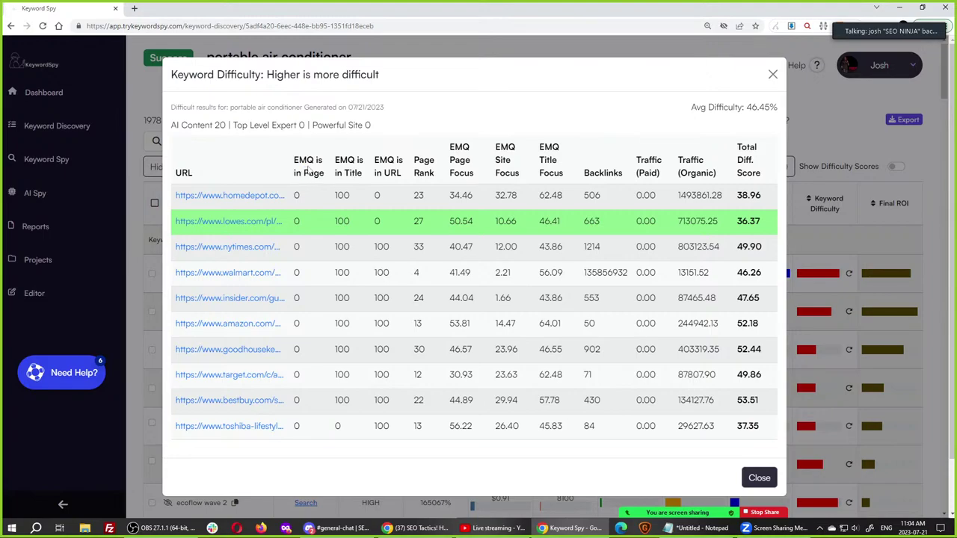
pyautogui.tripleClick(295, 163)
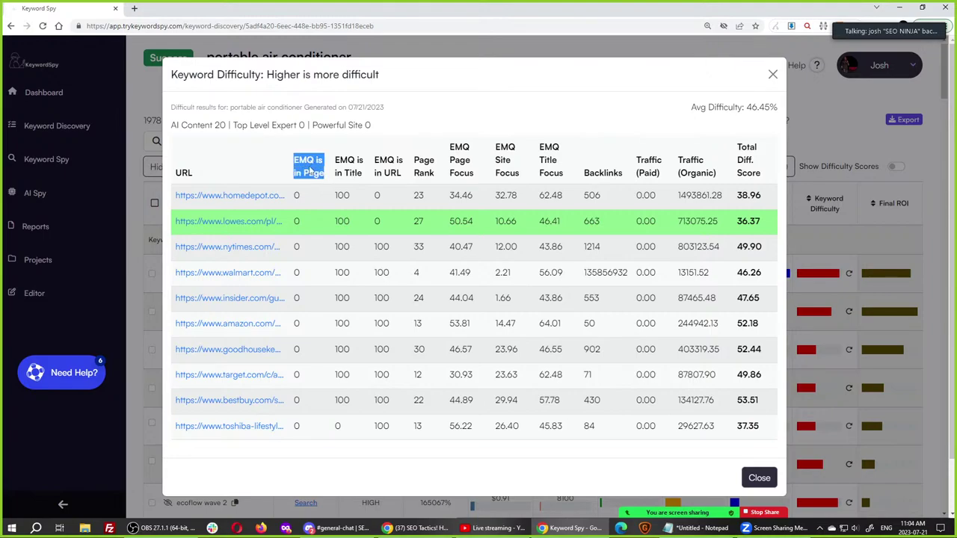
pyautogui.click(310, 172)
pyautogui.moveTo(295, 223); pyautogui.dragTo(305, 226)
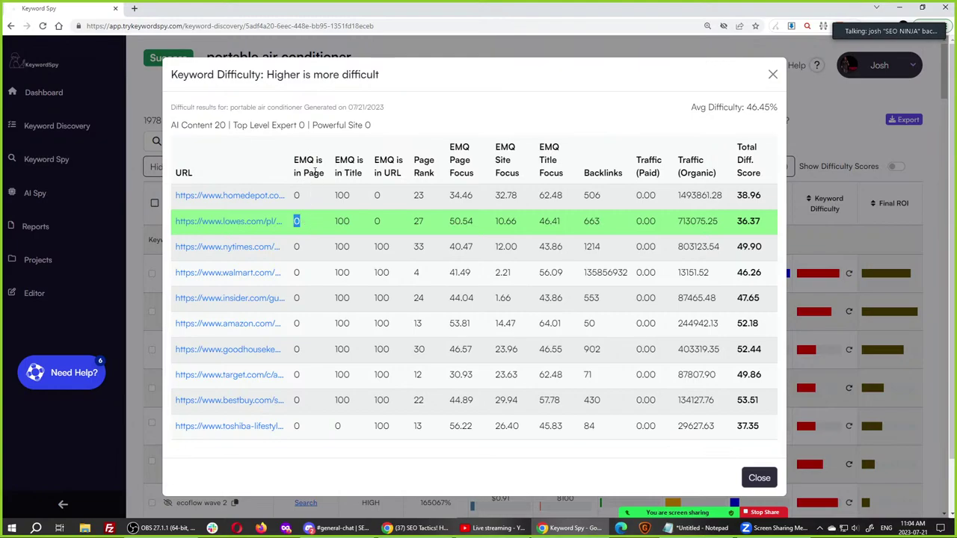
pyautogui.click(356, 157)
pyautogui.moveTo(294, 155); pyautogui.dragTo(323, 176)
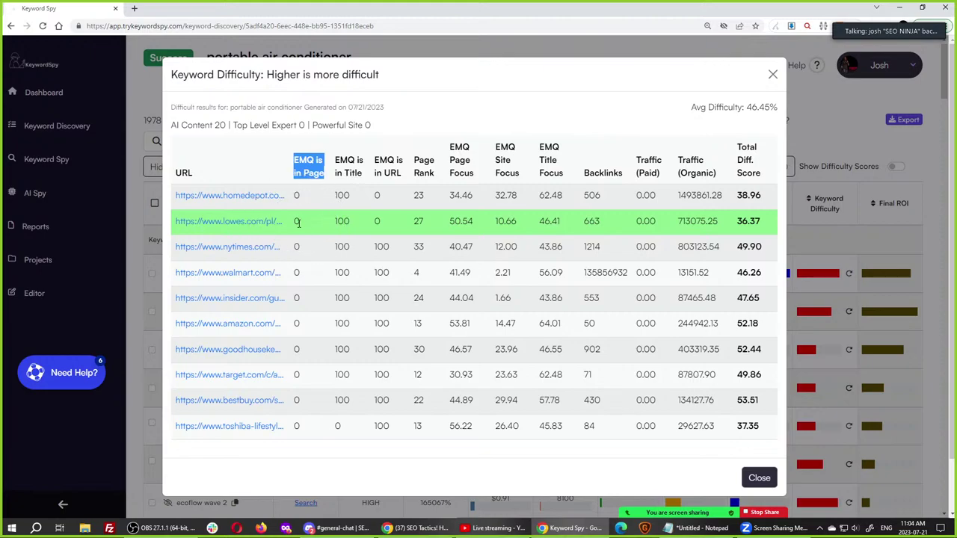
pyautogui.moveTo(298, 222); pyautogui.dragTo(308, 221)
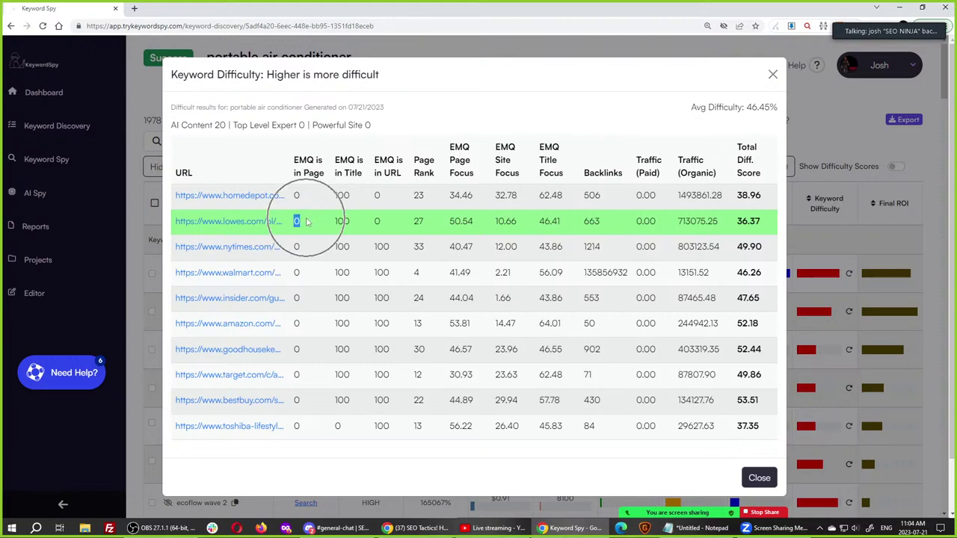
# Compare the lowes.com "EMQ is in Title" and "EMQ is in URL" values with those of the results ranked below it.
pyautogui.doubleClick(345, 219)
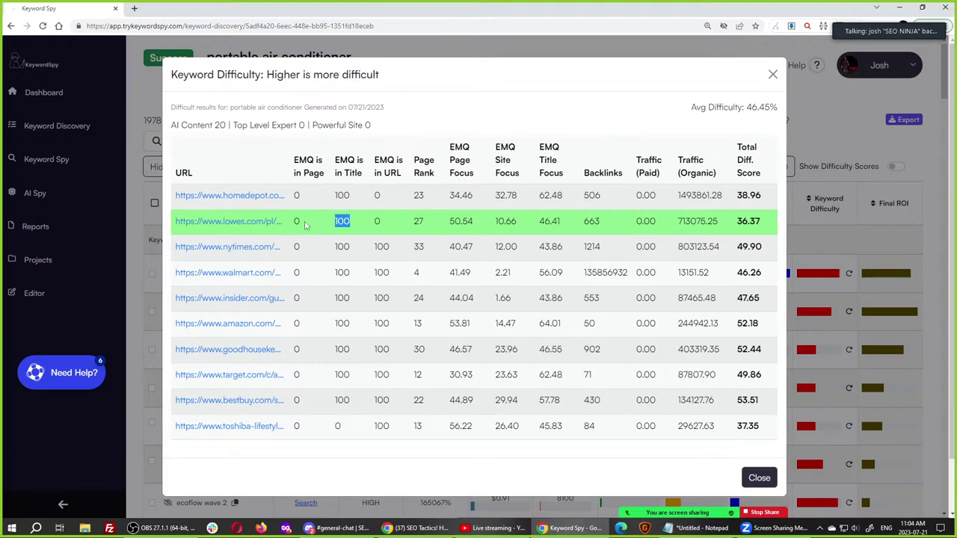
pyautogui.press('ctrl')
pyautogui.press('ctrl')
pyautogui.click(389, 163)
pyautogui.moveTo(376, 249); pyautogui.dragTo(416, 426)
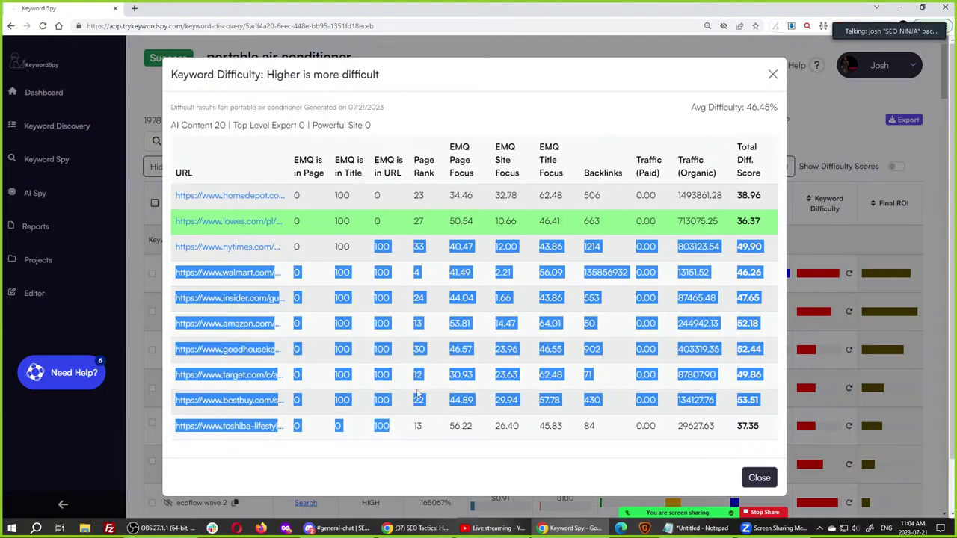
pyautogui.click(377, 219)
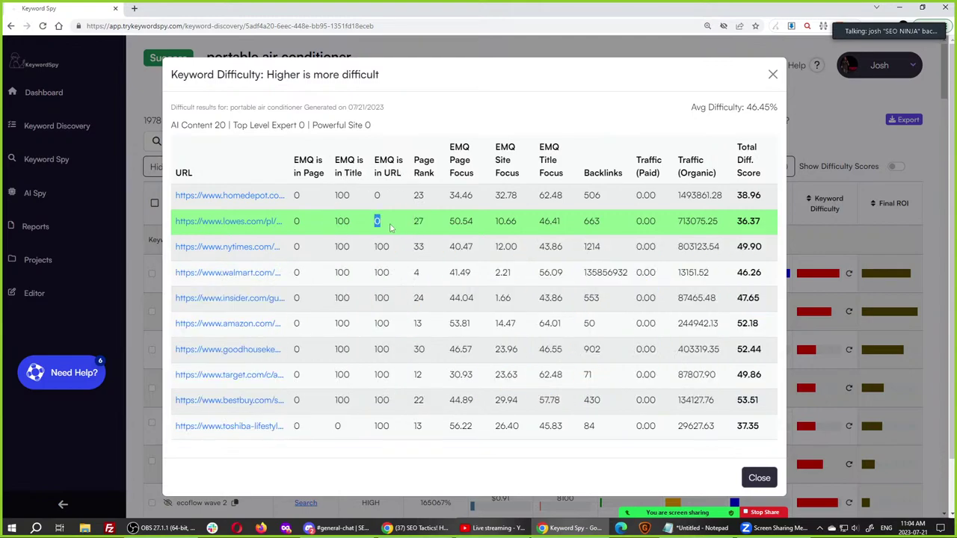
pyautogui.doubleClick(377, 220)
pyautogui.click(377, 220)
pyautogui.moveTo(376, 249); pyautogui.dragTo(436, 429)
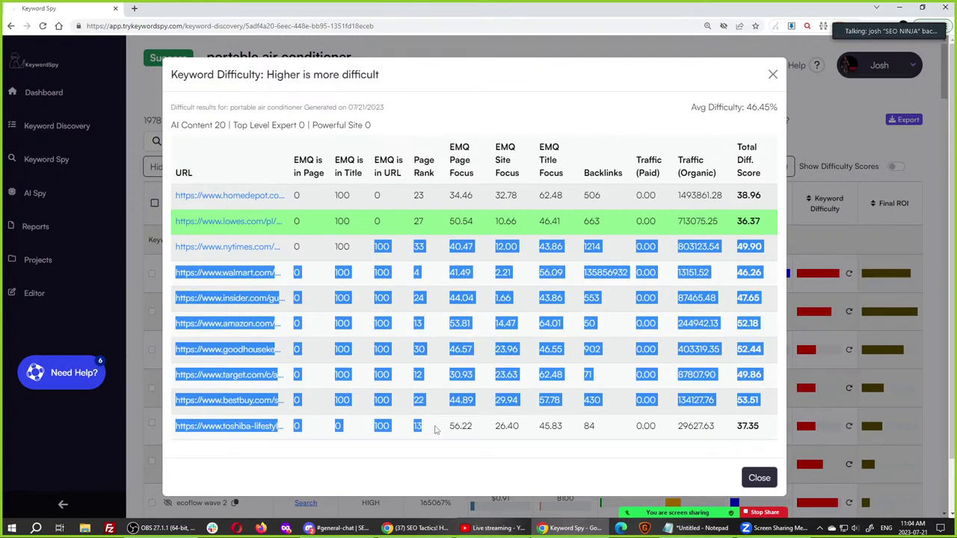
# Review the Page Rank column across the ranking sites, including the value for lowes.com.
pyautogui.click(426, 171)
pyautogui.click(425, 169)
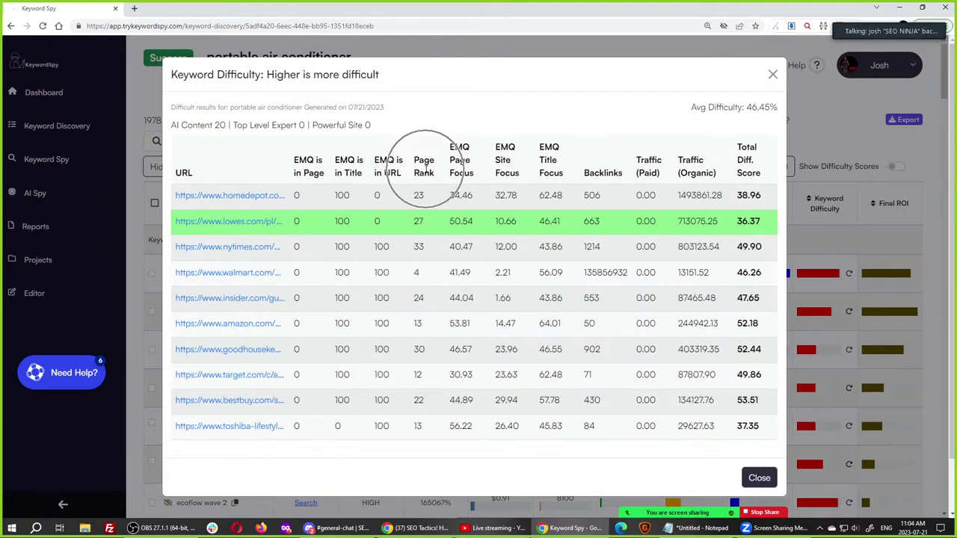
pyautogui.click(424, 298)
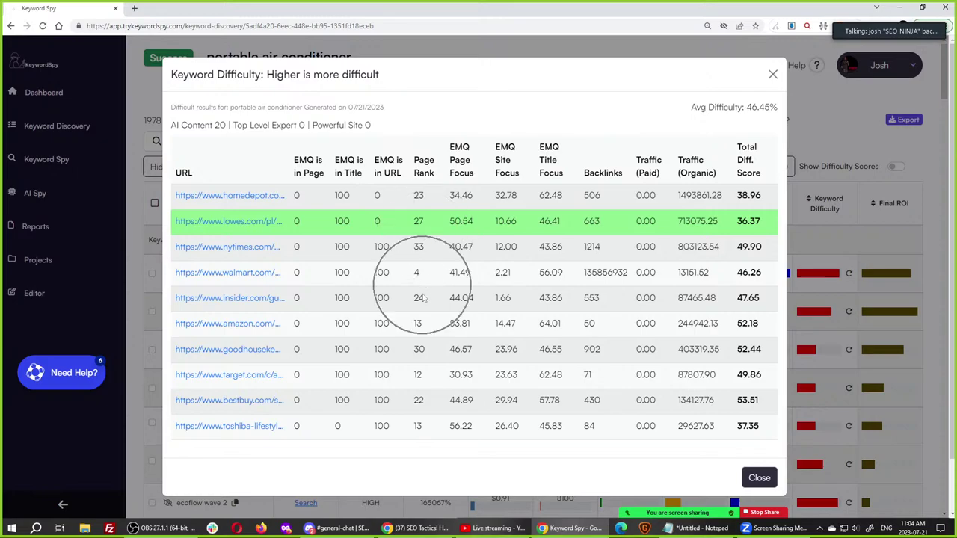
pyautogui.click(420, 230)
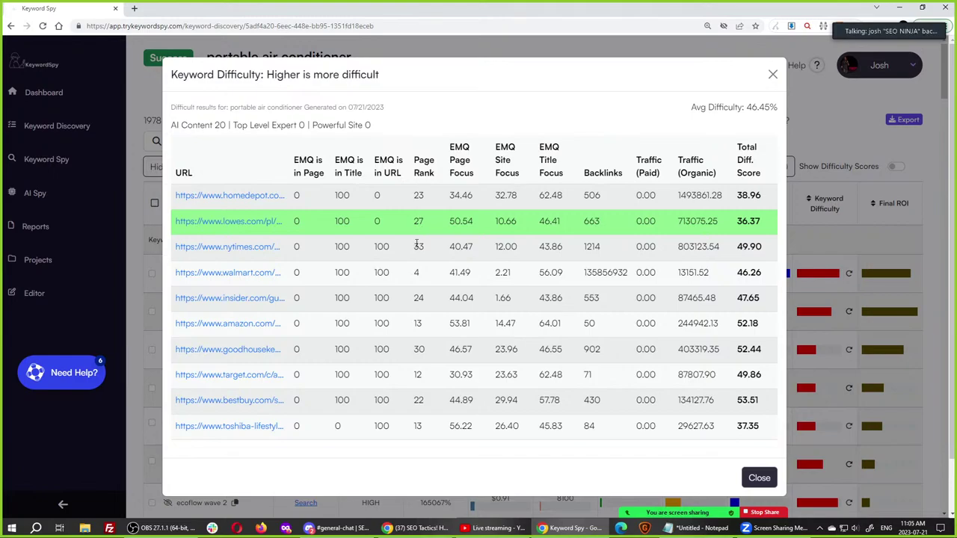
pyautogui.doubleClick(419, 221)
# Examine the EMQ Page Focus and EMQ Site Focus values of lowes.com for the phrase "portable air conditioner".
pyautogui.click(457, 187)
pyautogui.doubleClick(456, 221)
pyautogui.doubleClick(498, 221)
pyautogui.moveTo(232, 107); pyautogui.dragTo(300, 107)
pyautogui.doubleClick(498, 221)
pyautogui.moveTo(231, 107); pyautogui.dragTo(302, 107)
pyautogui.doubleClick(499, 221)
pyautogui.doubleClick(505, 147)
pyautogui.doubleClick(459, 161)
pyautogui.click(490, 233)
pyautogui.doubleClick(462, 162)
# Compare the EMQ Title Focus of lowes.com with its "EMQ is in Title" value and the homedepot.com title focus.
pyautogui.doubleClick(548, 160)
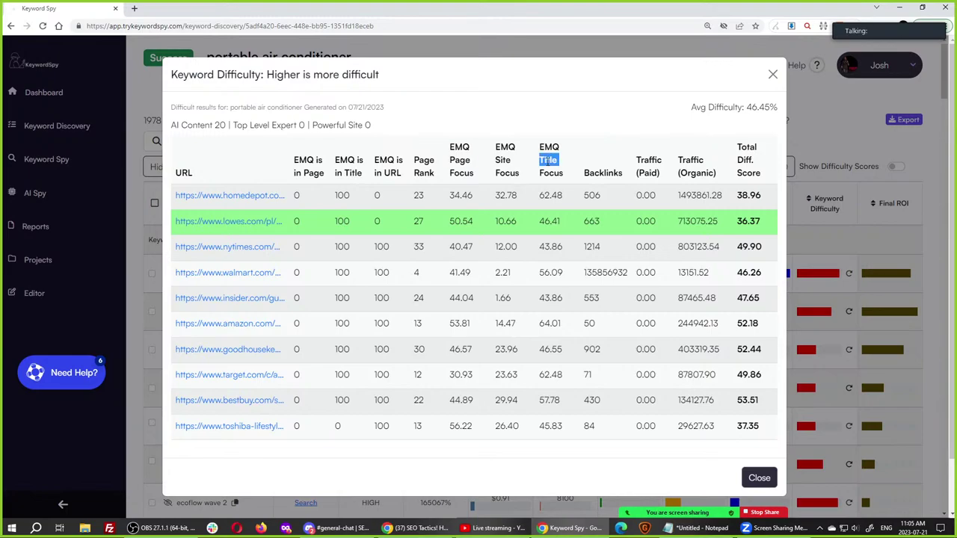
pyautogui.doubleClick(548, 221)
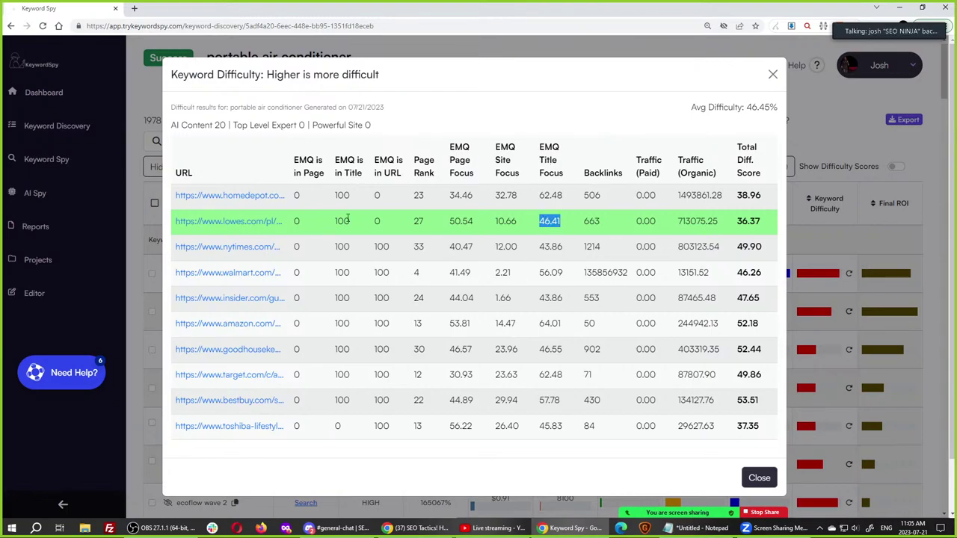
pyautogui.moveTo(335, 221); pyautogui.dragTo(343, 221)
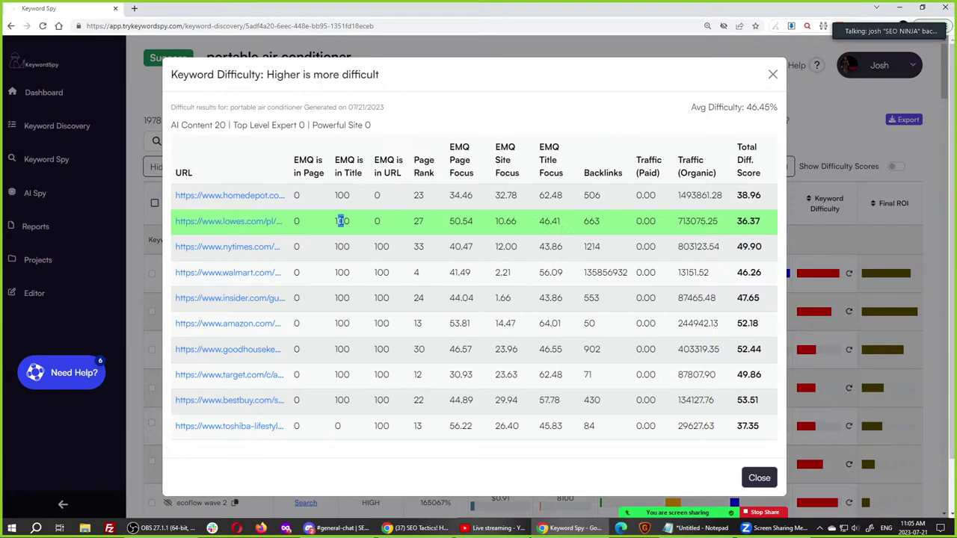
pyautogui.doubleClick(552, 219)
pyautogui.doubleClick(551, 195)
pyautogui.doubleClick(550, 221)
pyautogui.doubleClick(342, 221)
pyautogui.doubleClick(550, 221)
# Check the backlinks, page rank and paid traffic of lowes.com, and close the keyword difficulty breakdown.
pyautogui.doubleClick(591, 221)
pyautogui.doubleClick(418, 221)
pyautogui.doubleClick(646, 221)
pyautogui.click(649, 293)
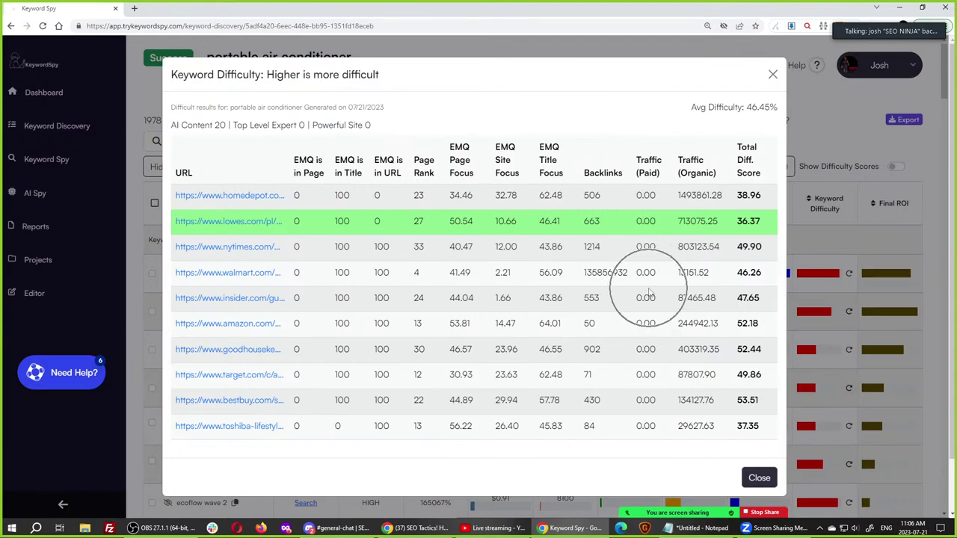
pyautogui.click(759, 478)
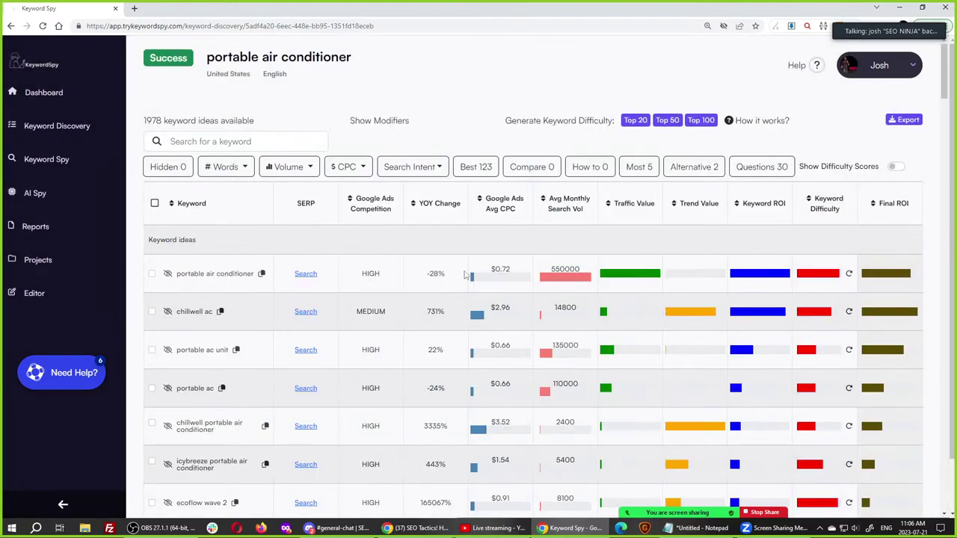
# Open the keyword difficulty breakdown for "portable air conditioner" and compare organic traffic across the Home Depot, Lowe's and NYTimes pages.
pyautogui.doubleClick(507, 271)
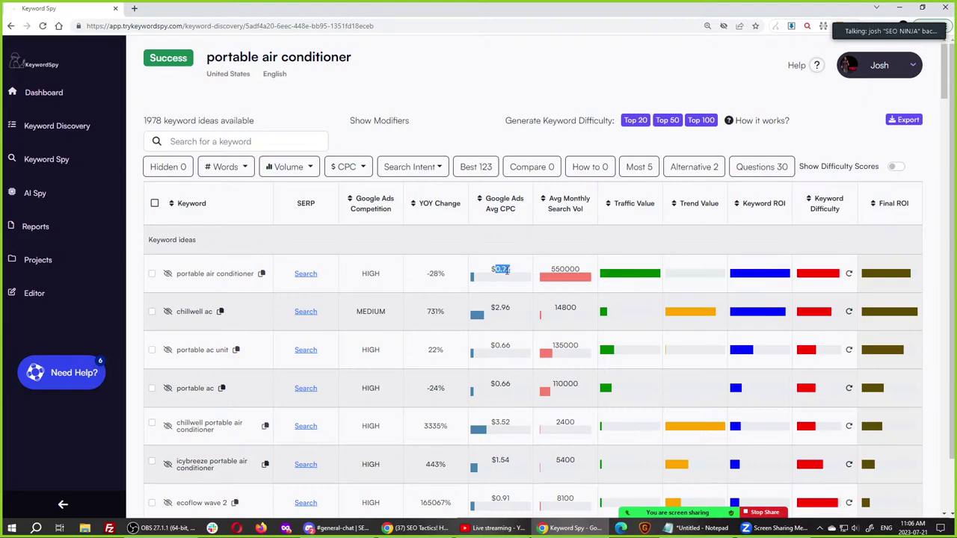
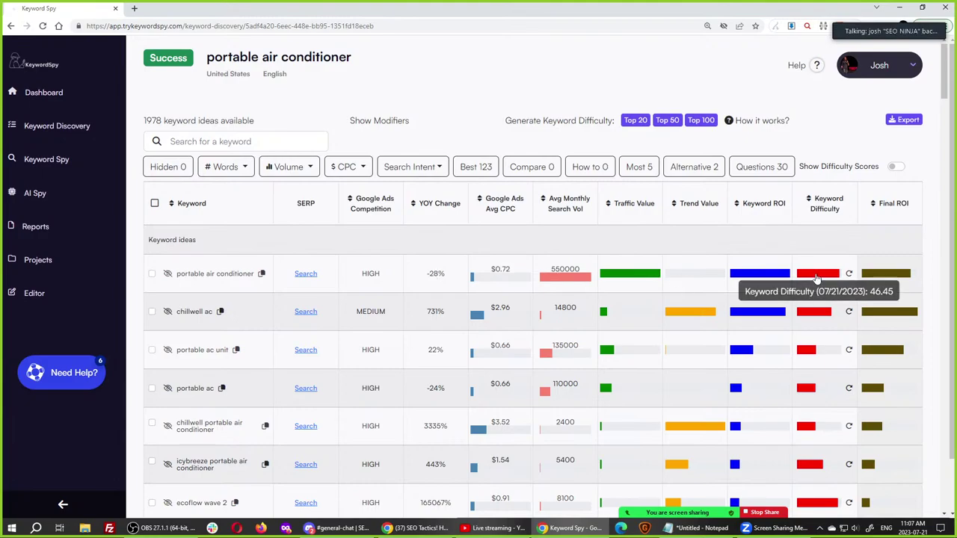
pyautogui.click(817, 273)
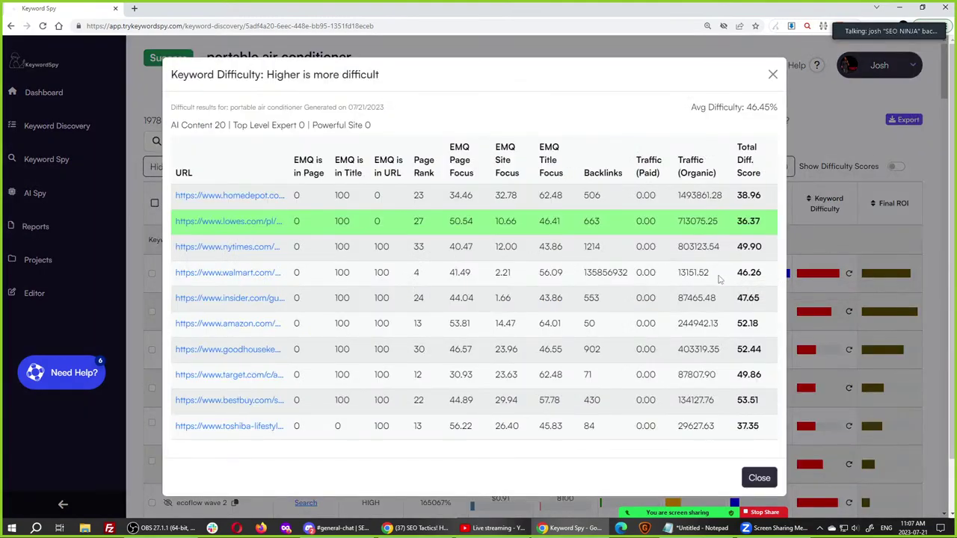
pyautogui.doubleClick(696, 220)
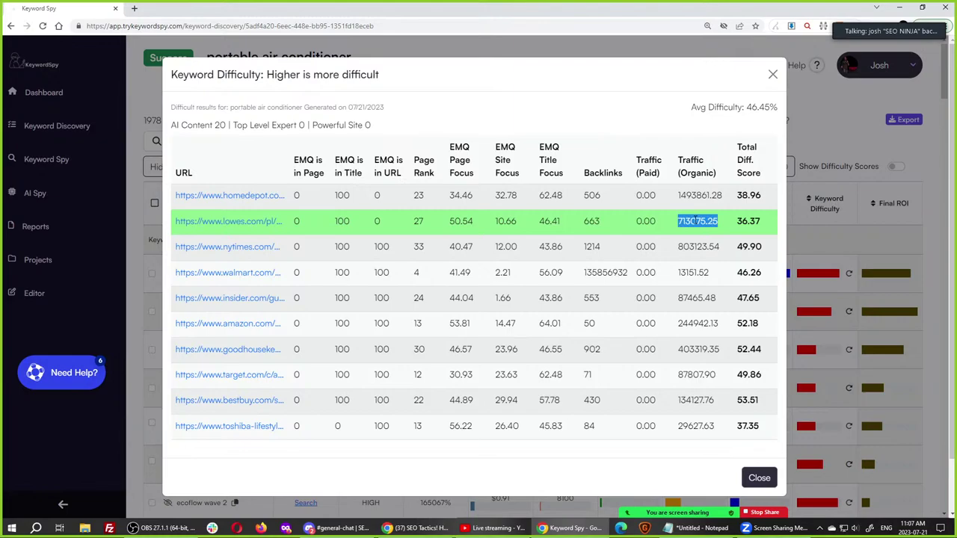
pyautogui.doubleClick(696, 221)
pyautogui.doubleClick(697, 196)
pyautogui.click(695, 221)
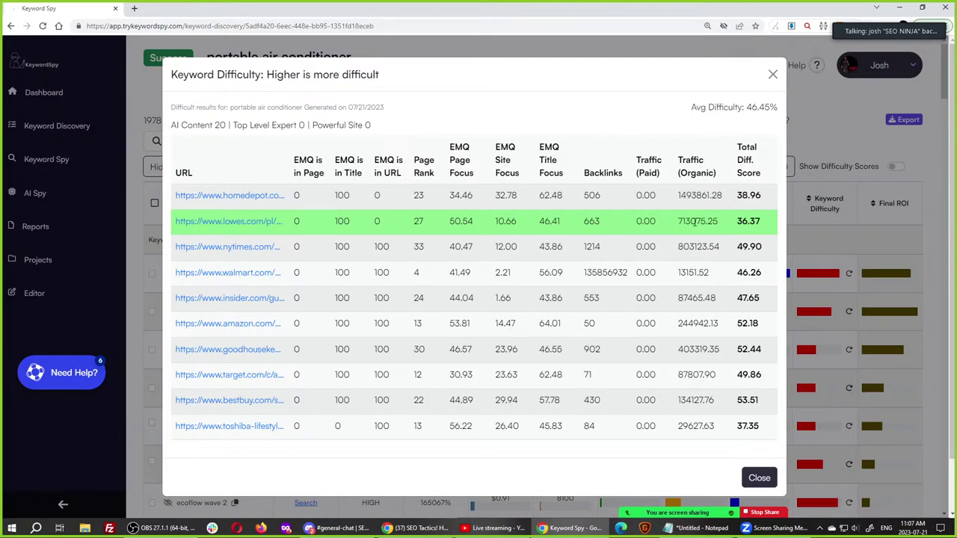
pyautogui.doubleClick(695, 221)
pyautogui.click(694, 221)
pyautogui.doubleClick(697, 247)
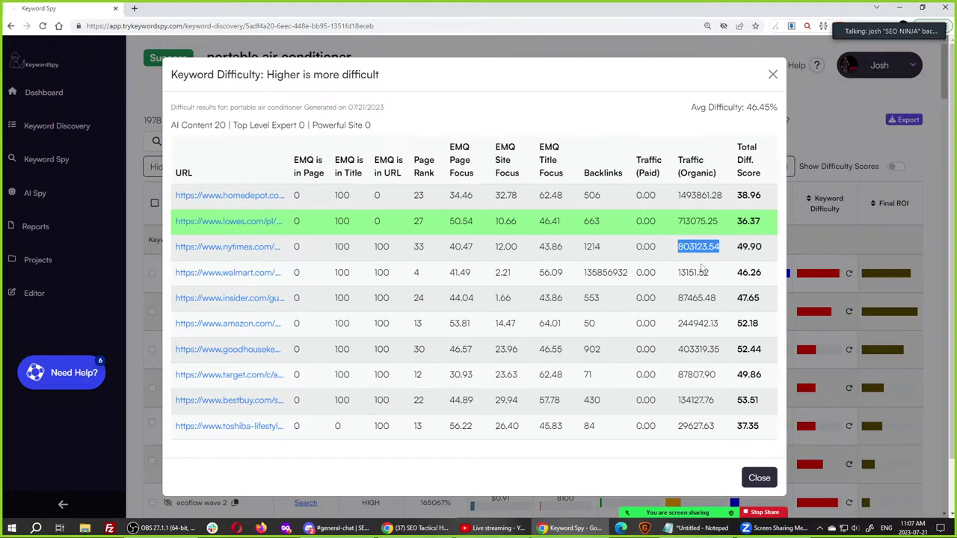
pyautogui.click(697, 247)
pyautogui.doubleClick(695, 220)
pyautogui.click(695, 221)
pyautogui.doubleClick(697, 195)
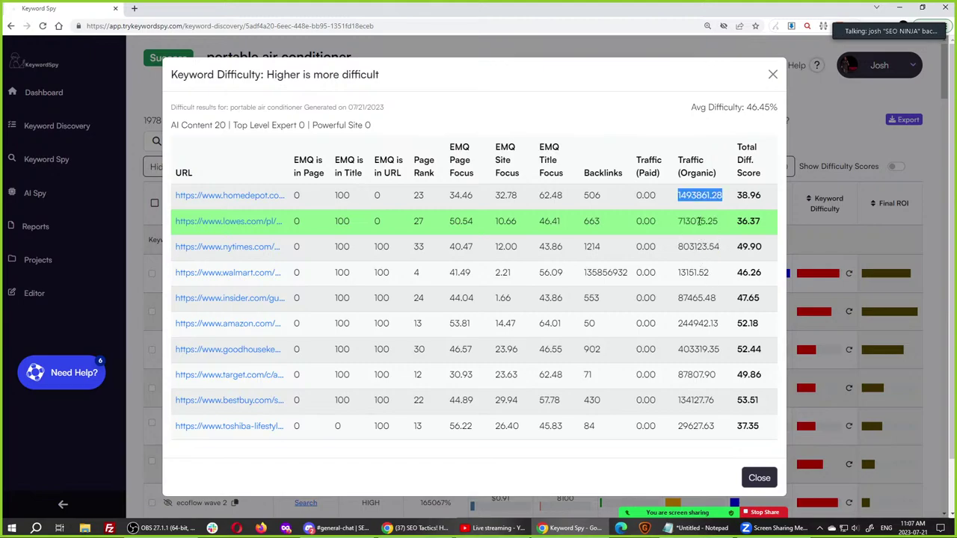
pyautogui.doubleClick(698, 220)
pyautogui.doubleClick(697, 220)
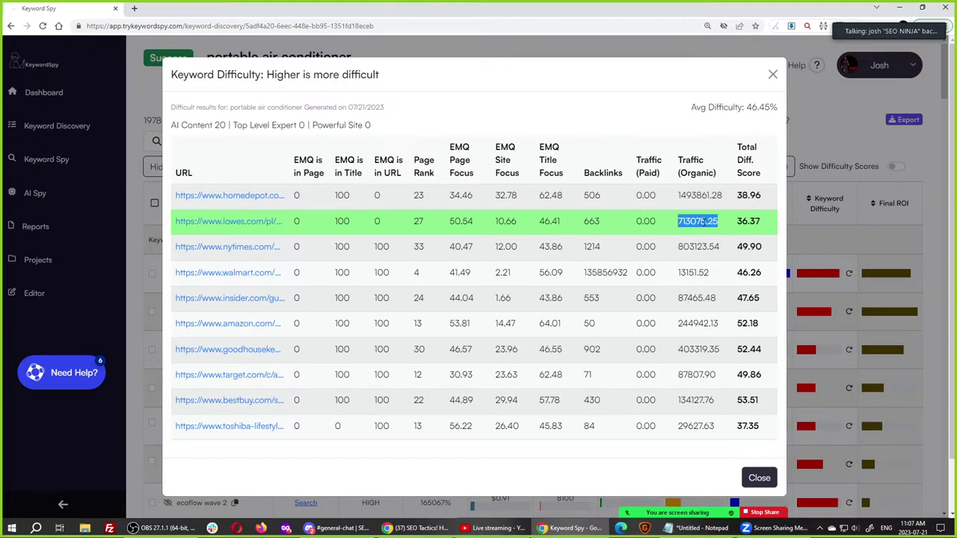
pyautogui.doubleClick(698, 221)
pyautogui.doubleClick(698, 220)
pyautogui.doubleClick(698, 221)
# Examine the Lowe's row's total difficulty score, exact match in URL, and site and title focus values.
pyautogui.moveTo(764, 223); pyautogui.dragTo(287, 224)
pyautogui.click(396, 225)
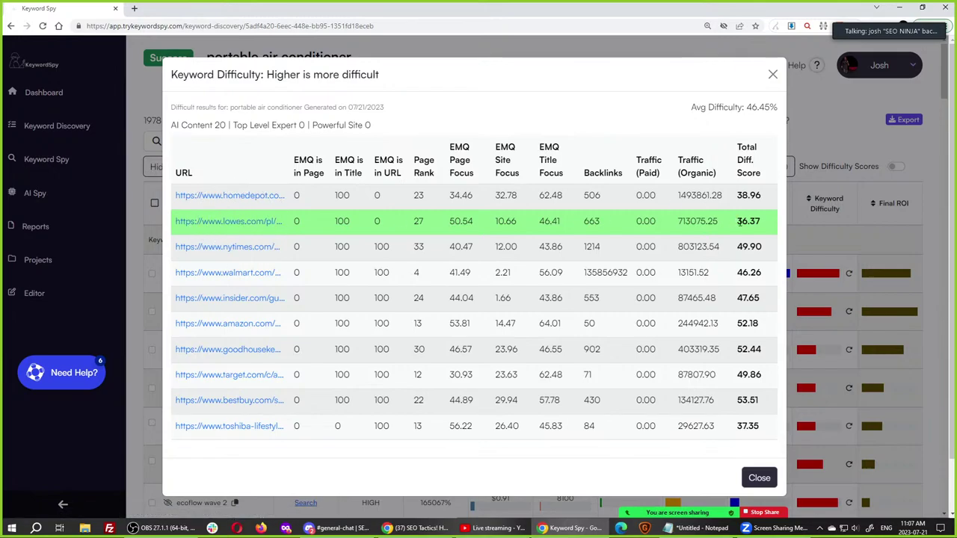
pyautogui.moveTo(737, 221); pyautogui.dragTo(765, 222)
pyautogui.moveTo(373, 220); pyautogui.dragTo(382, 221)
pyautogui.moveTo(537, 221); pyautogui.dragTo(574, 224)
pyautogui.moveTo(492, 222); pyautogui.dragTo(559, 225)
# Review the analysed keyword, its average difficulty and the metrics of the ranking pages in the breakdown.
pyautogui.moveTo(229, 109); pyautogui.dragTo(302, 109)
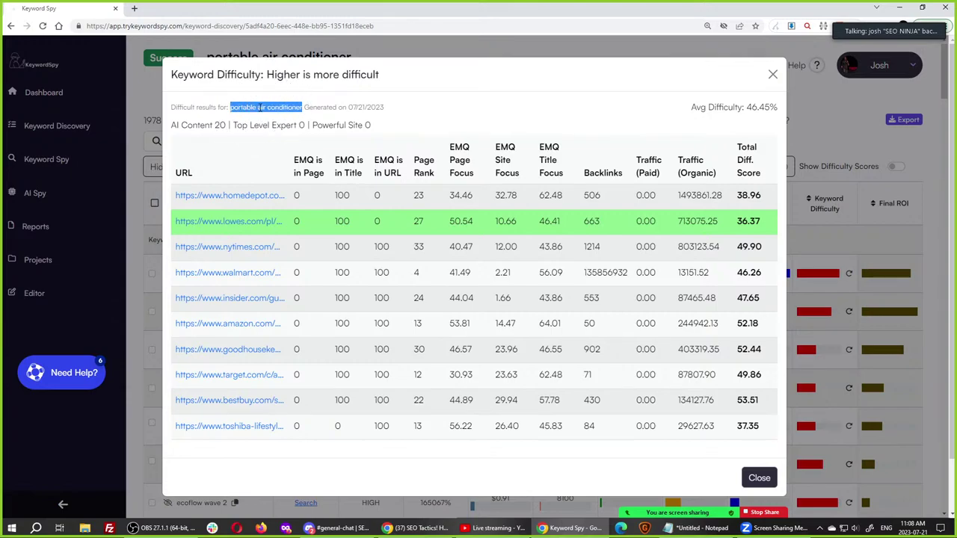
pyautogui.doubleClick(757, 107)
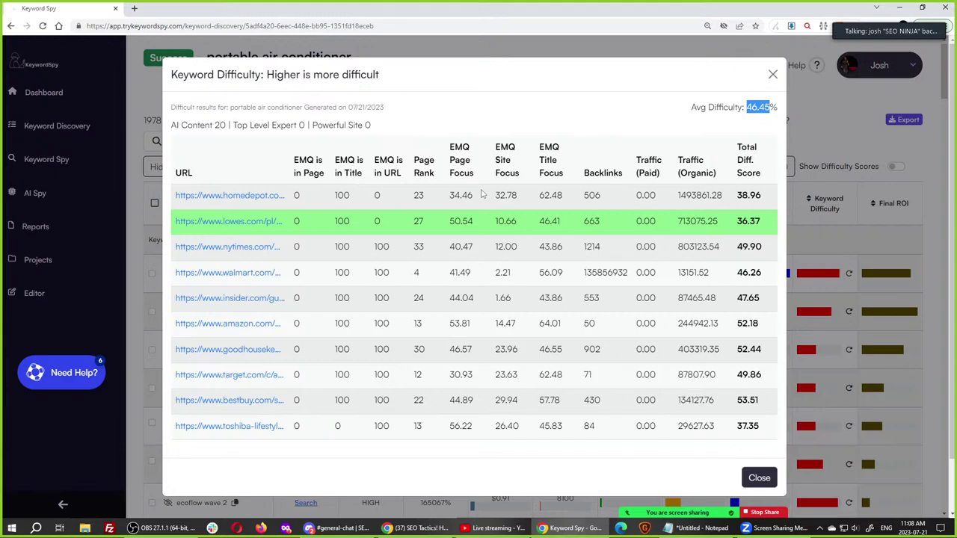
pyautogui.click(415, 222)
pyautogui.moveTo(321, 213); pyautogui.dragTo(657, 444)
pyautogui.click(583, 333)
pyautogui.moveTo(231, 105); pyautogui.dragTo(304, 114)
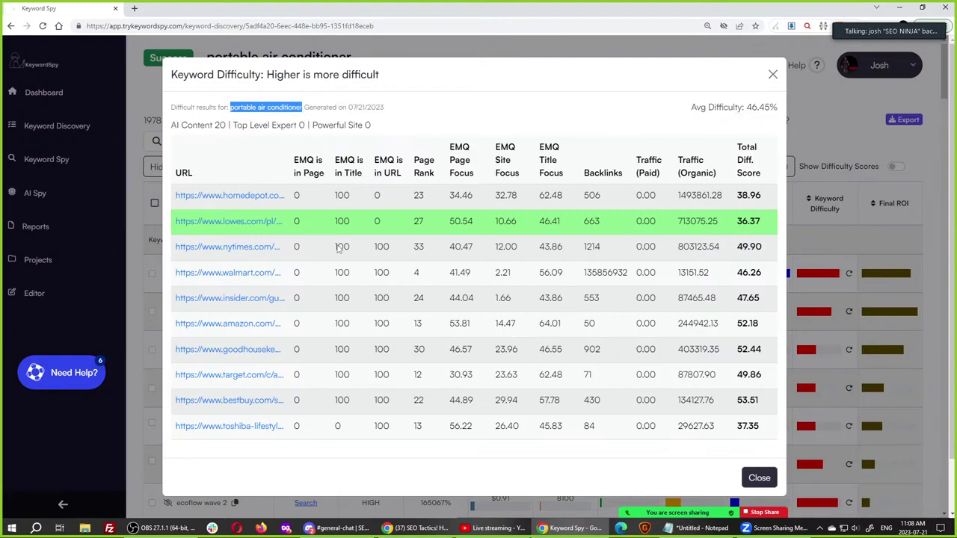
pyautogui.click(240, 323)
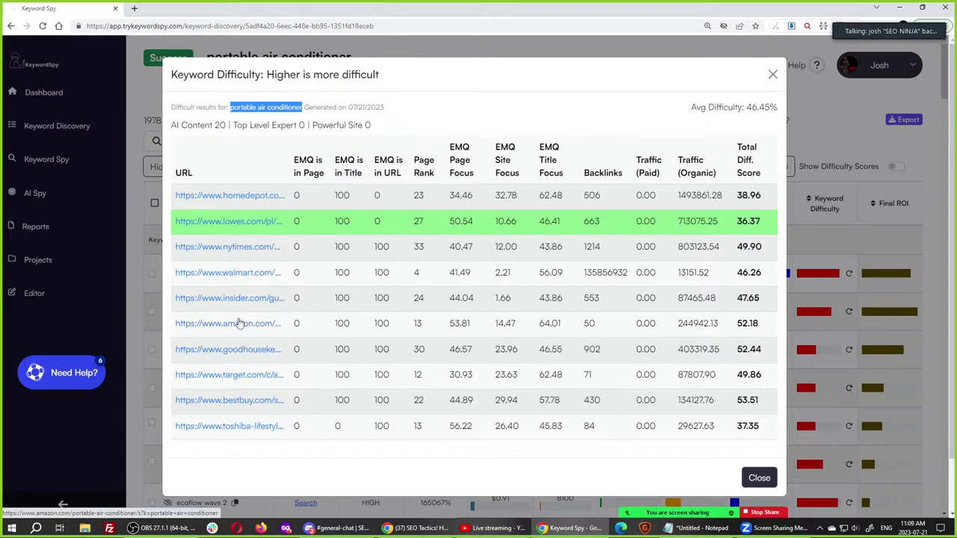
pyautogui.moveTo(747, 107); pyautogui.dragTo(781, 110)
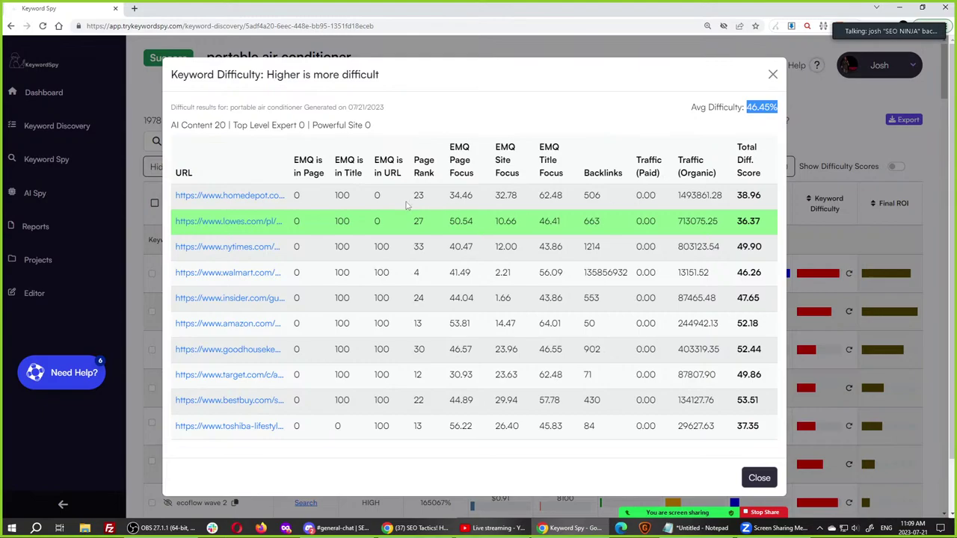
pyautogui.moveTo(346, 202)
pyautogui.mouseDown()
pyautogui.moveTo(497, 189)
pyautogui.moveTo(537, 98)
pyautogui.moveTo(567, 114)
pyautogui.moveTo(553, 93)
pyautogui.moveTo(527, 105)
pyautogui.moveTo(546, 99)
pyautogui.moveTo(535, 95)
pyautogui.moveTo(581, 109)
pyautogui.moveTo(580, 75)
pyautogui.mouseUp()
pyautogui.moveTo(574, 85)
pyautogui.mouseDown()
pyautogui.moveTo(584, 71)
pyautogui.moveTo(598, 83)
pyautogui.moveTo(600, 136)
pyautogui.moveTo(588, 132)
pyautogui.moveTo(613, 122)
pyautogui.moveTo(591, 131)
pyautogui.mouseUp()
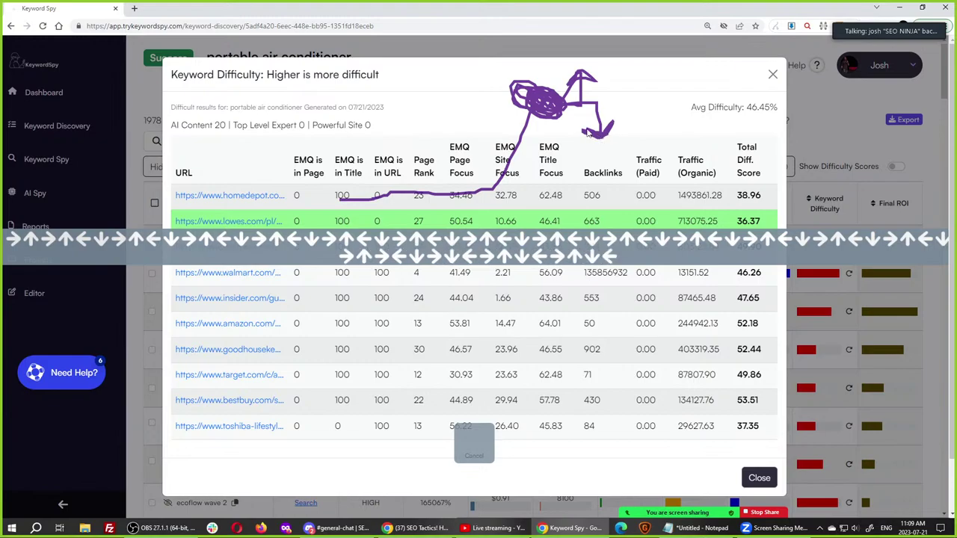
pyautogui.press('Escape')
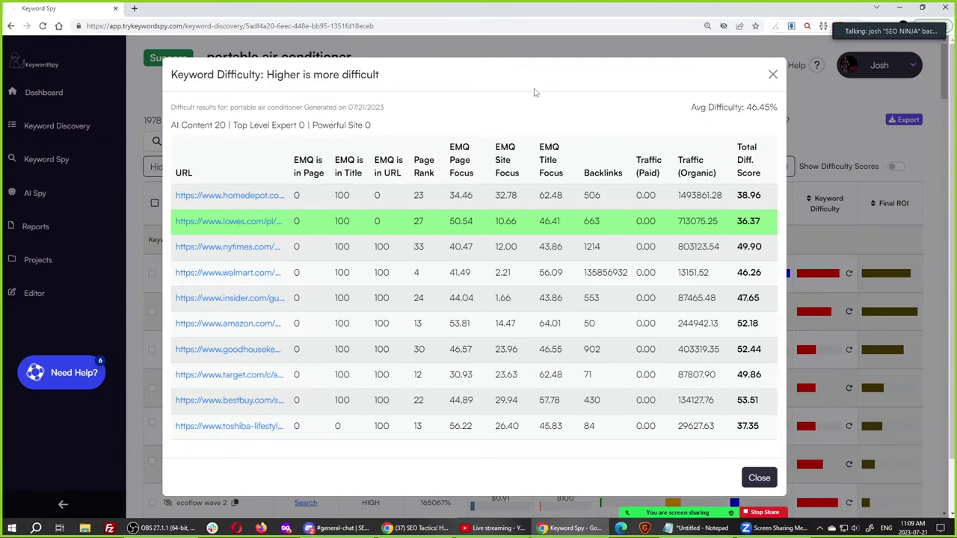
# Close the keyword difficulty breakdown and look through the list of keyword ideas.
pyautogui.click(222, 92)
pyautogui.click(504, 274)
pyautogui.click(756, 479)
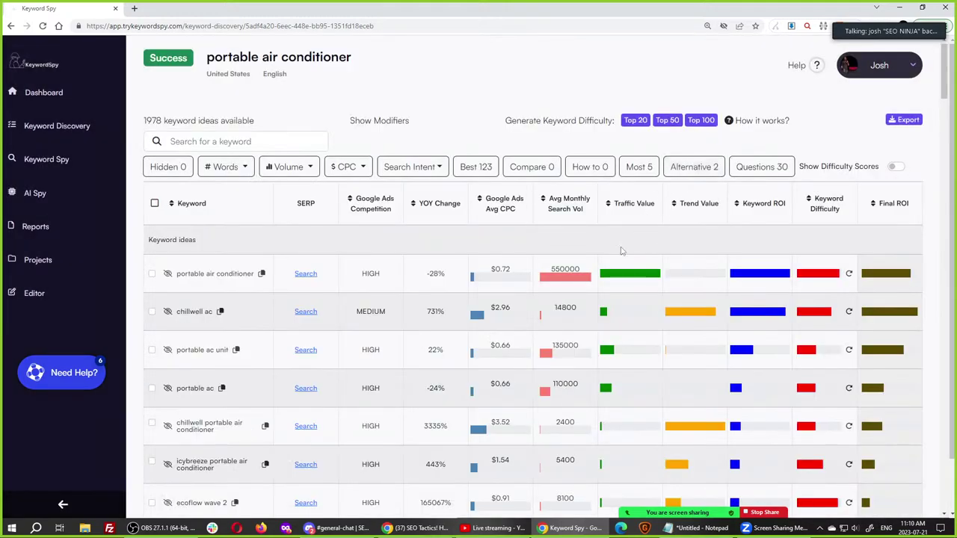
pyautogui.moveTo(607, 270)
pyautogui.scroll(-20, 607, 269)
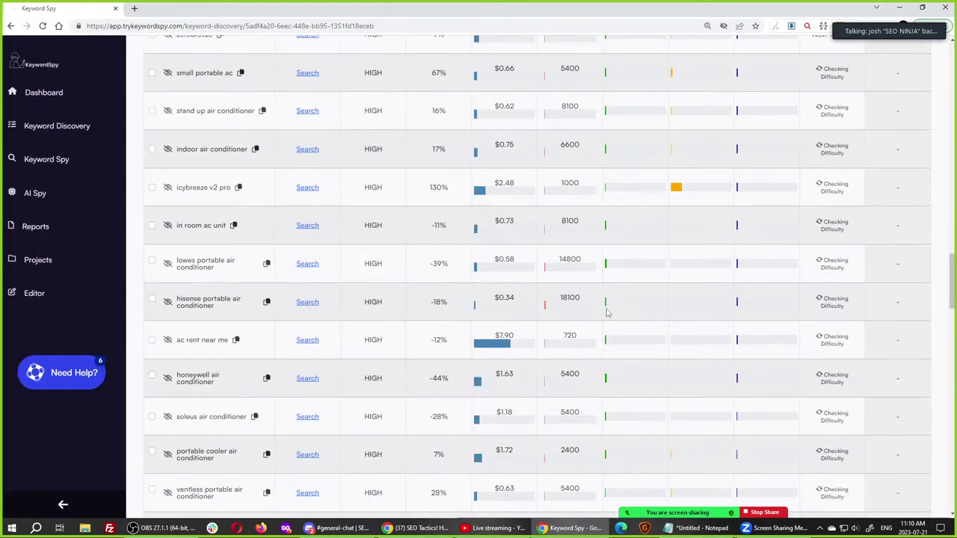
pyautogui.moveTo(607, 314)
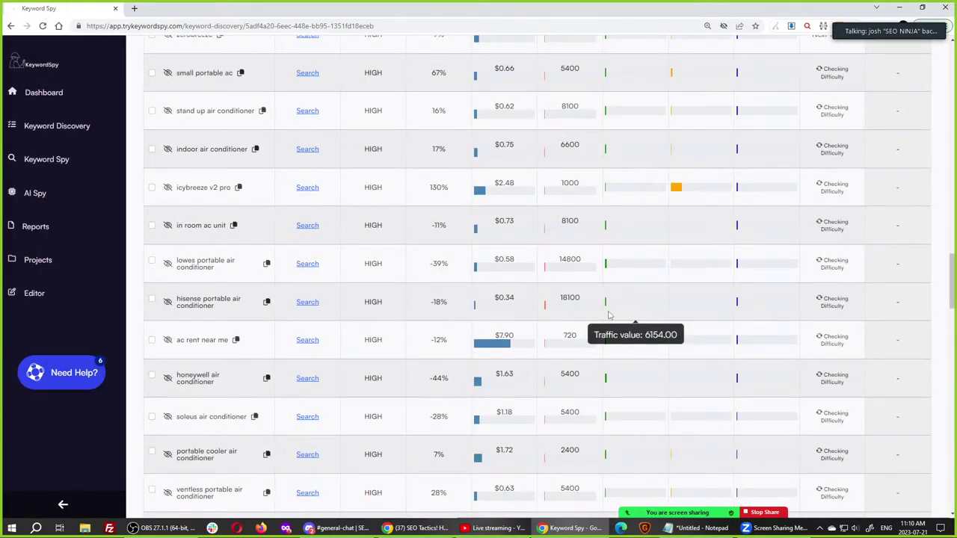
pyautogui.scroll(2, 618, 312)
pyautogui.scroll(4, 619, 312)
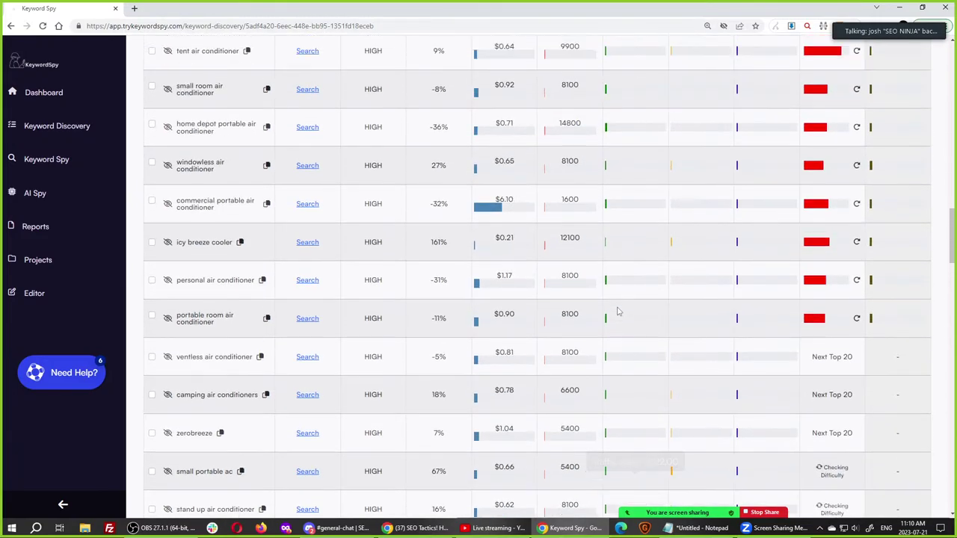
pyautogui.scroll(15, 618, 312)
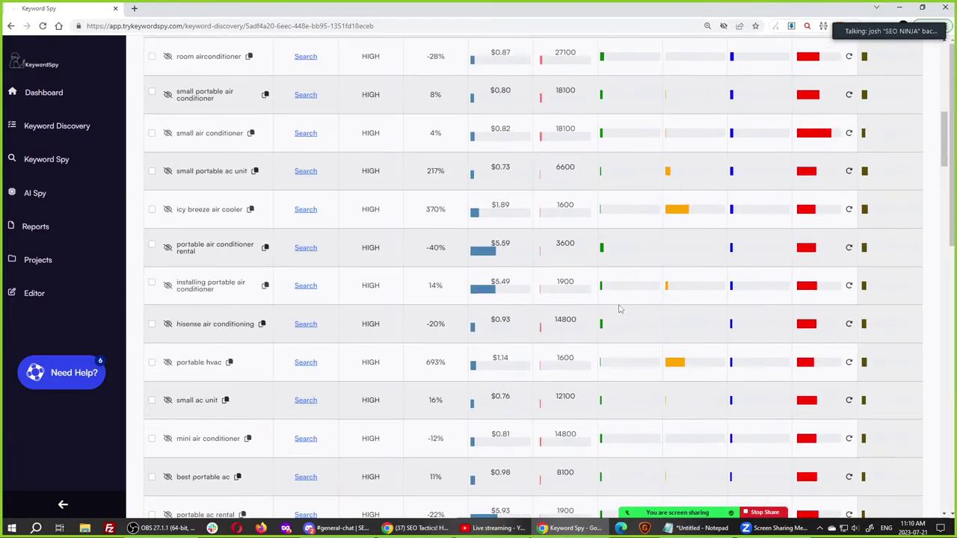
pyautogui.scroll(5, 619, 308)
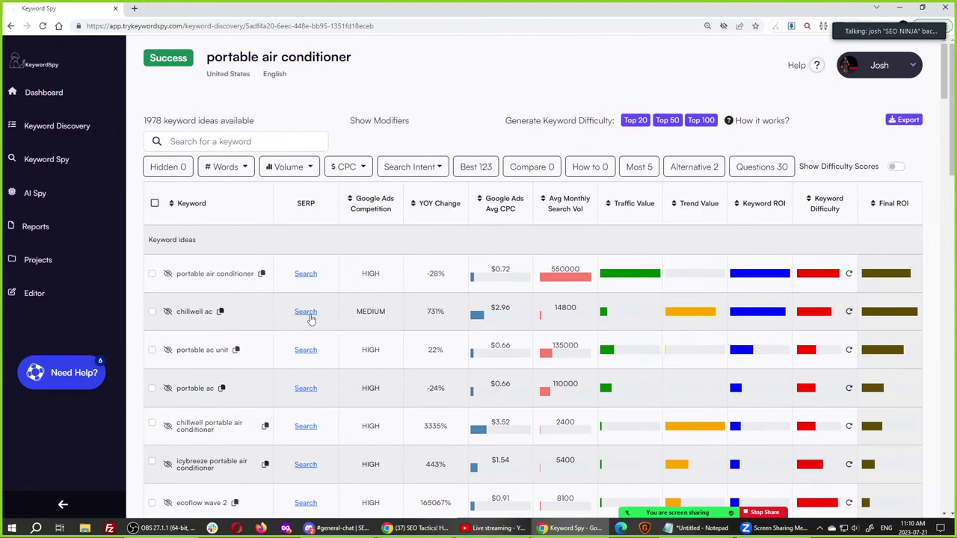
pyautogui.click(221, 278)
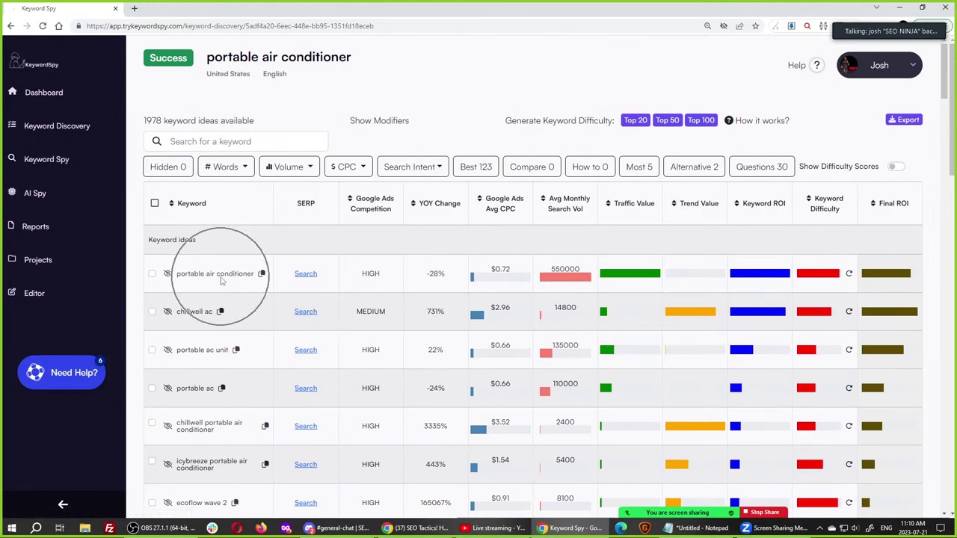
pyautogui.click(207, 333)
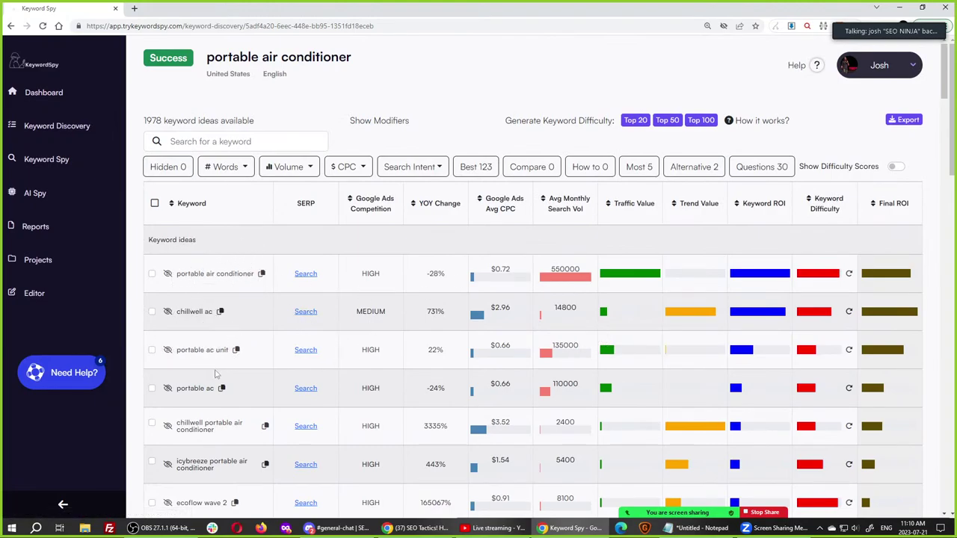
pyautogui.click(217, 396)
pyautogui.scroll(-6, 217, 396)
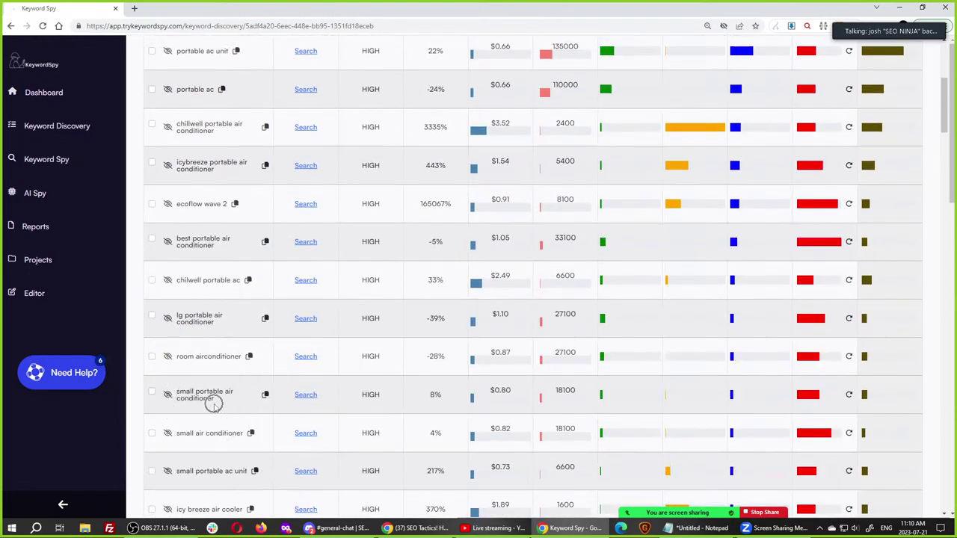
pyautogui.scroll(6, 215, 407)
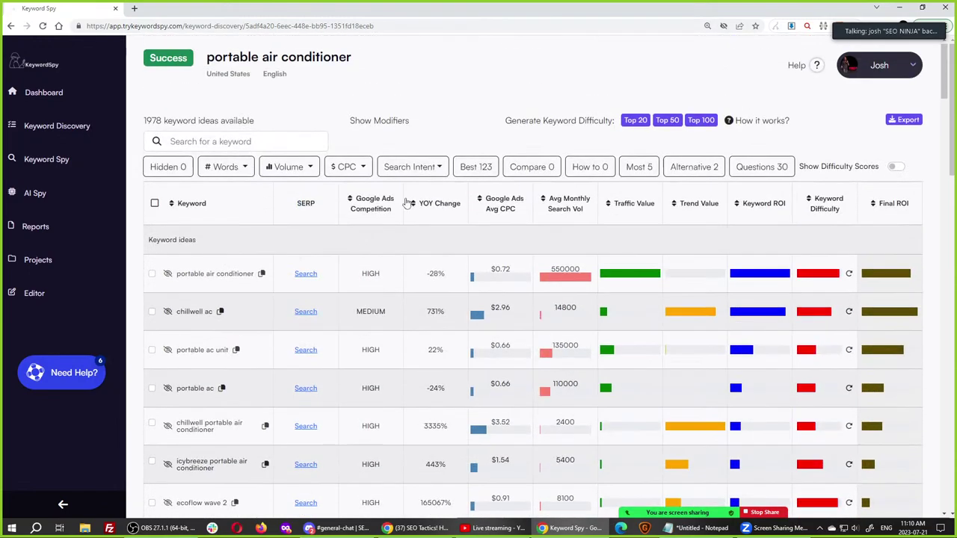
# Sort the keyword ideas by Final ROI, highest first.
pyautogui.click(591, 323)
pyautogui.click(751, 213)
pyautogui.click(825, 210)
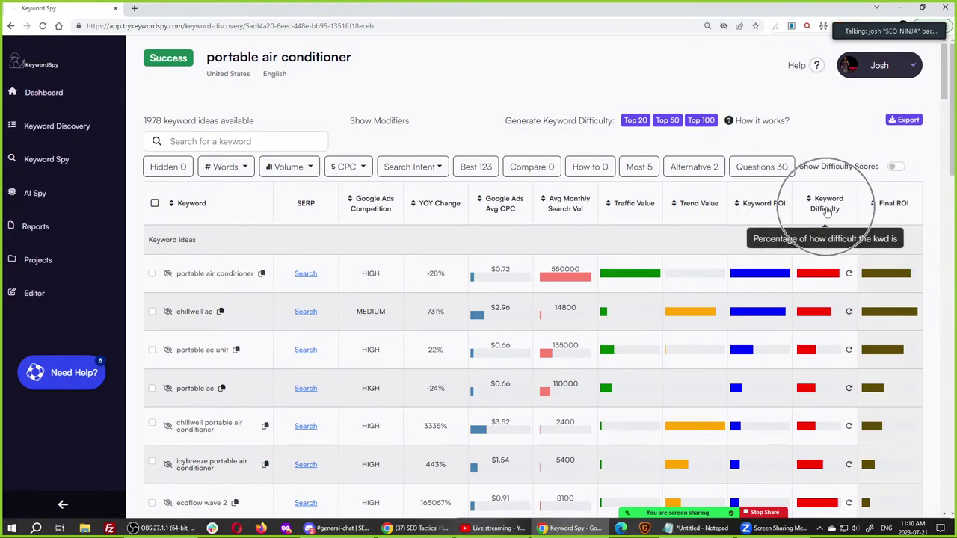
pyautogui.click(906, 213)
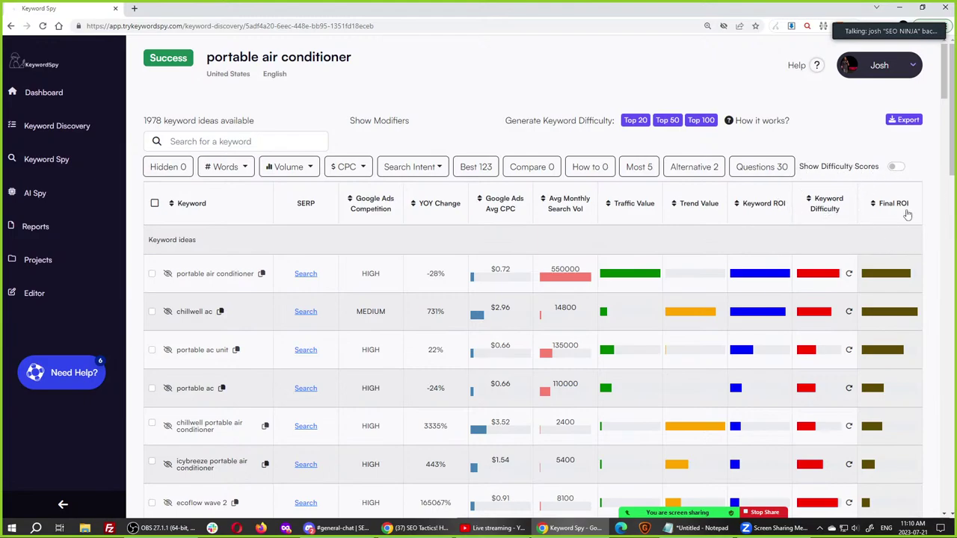
pyautogui.click(906, 215)
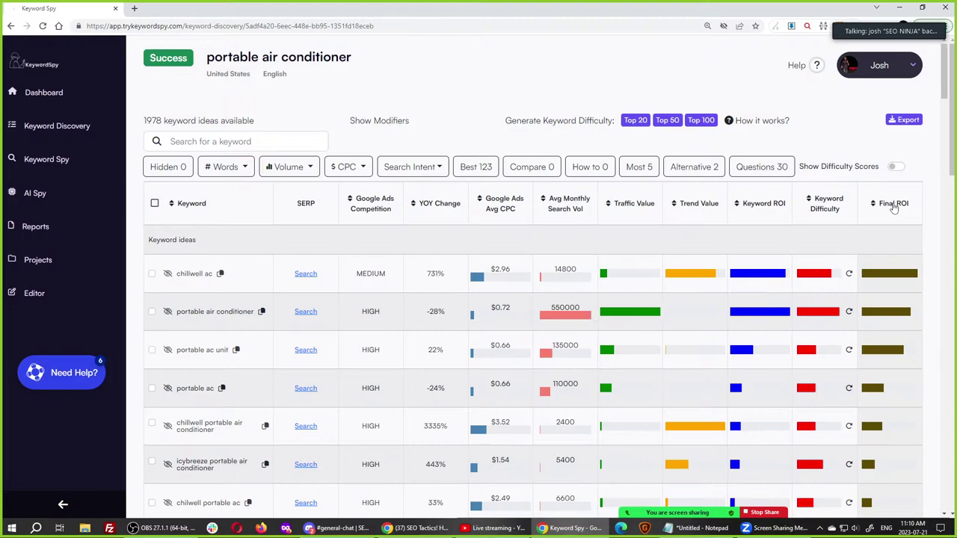
# Examine the ROI and difficulty of the leading keywords, then the year-over-year change, CPC and search volume of "portable ac unit".
pyautogui.moveTo(884, 275)
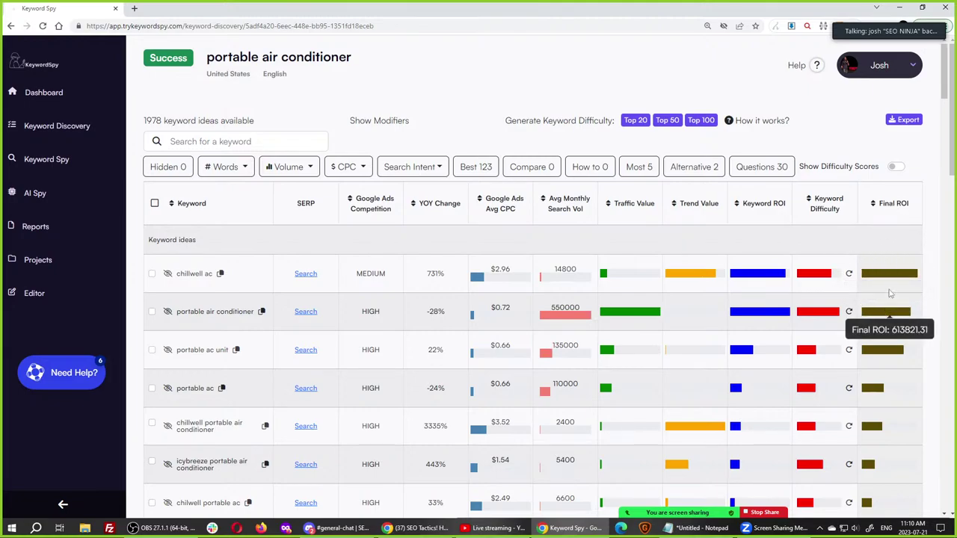
pyautogui.moveTo(822, 275)
pyautogui.moveTo(746, 277)
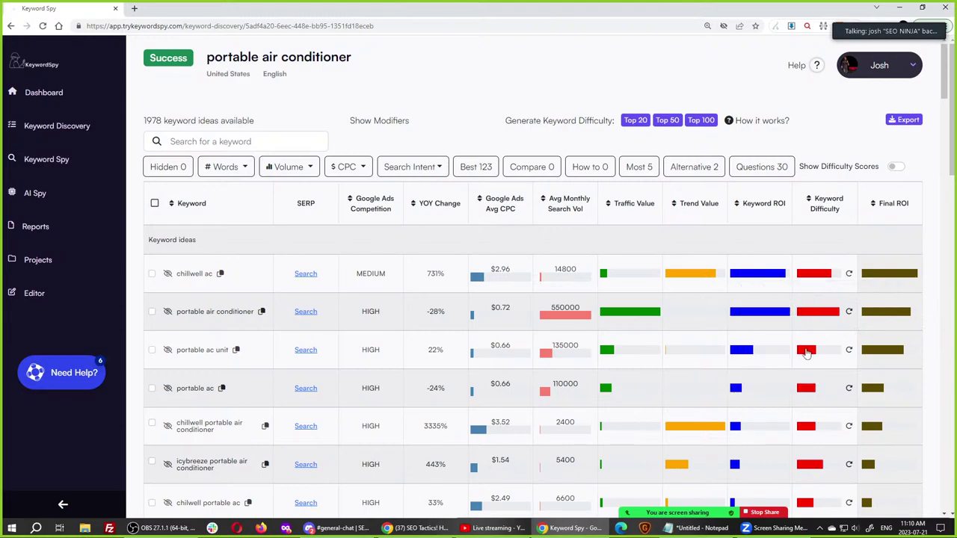
pyautogui.moveTo(807, 351)
pyautogui.click(206, 356)
pyautogui.click(206, 355)
pyautogui.click(206, 355)
pyautogui.click(443, 362)
pyautogui.click(575, 357)
pyautogui.click(515, 358)
pyautogui.click(502, 357)
pyautogui.click(501, 356)
pyautogui.click(427, 350)
pyautogui.click(200, 357)
pyautogui.click(201, 357)
pyautogui.click(200, 358)
pyautogui.click(200, 356)
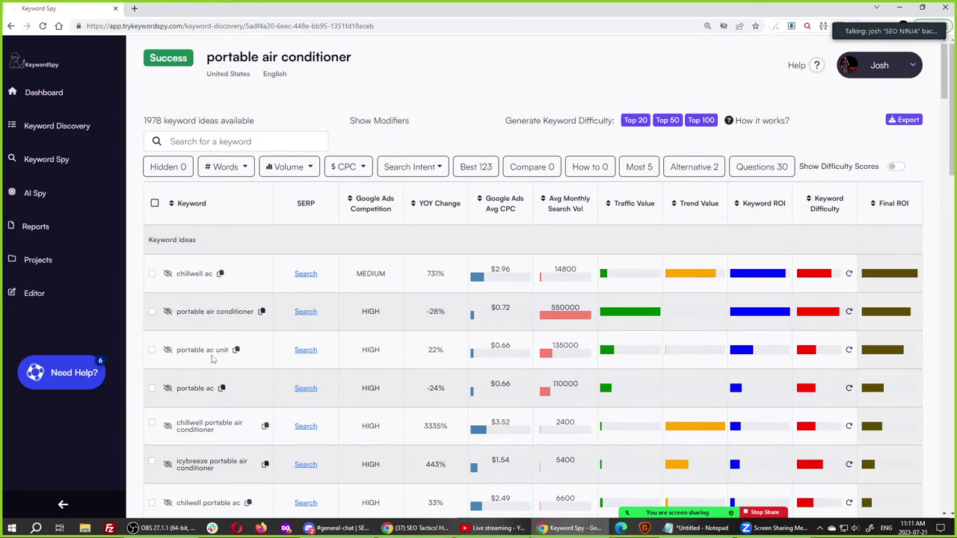
# Compare the keyword ideas "portable air conditioner" and "portable ac unit".
pyautogui.click(243, 314)
pyautogui.click(213, 351)
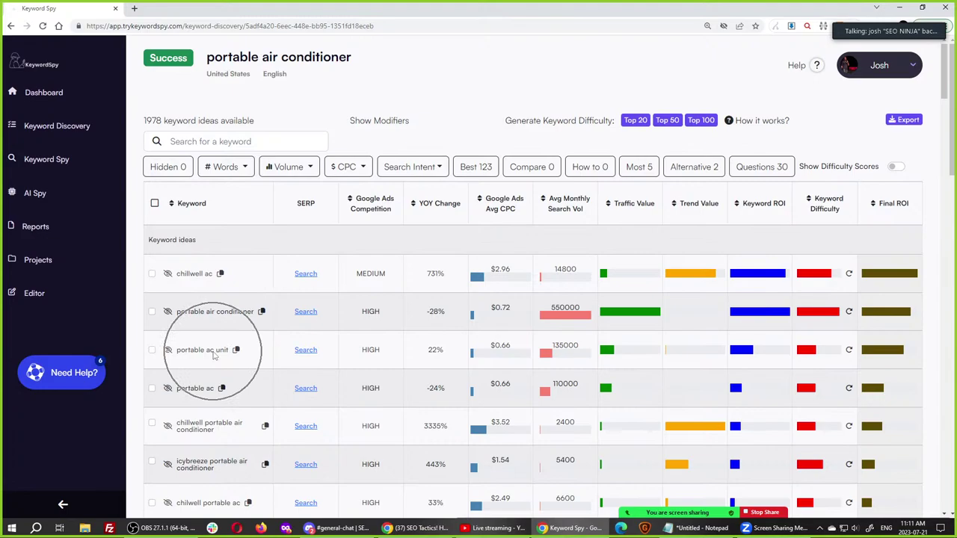
pyautogui.click(239, 317)
pyautogui.click(234, 317)
pyautogui.click(220, 353)
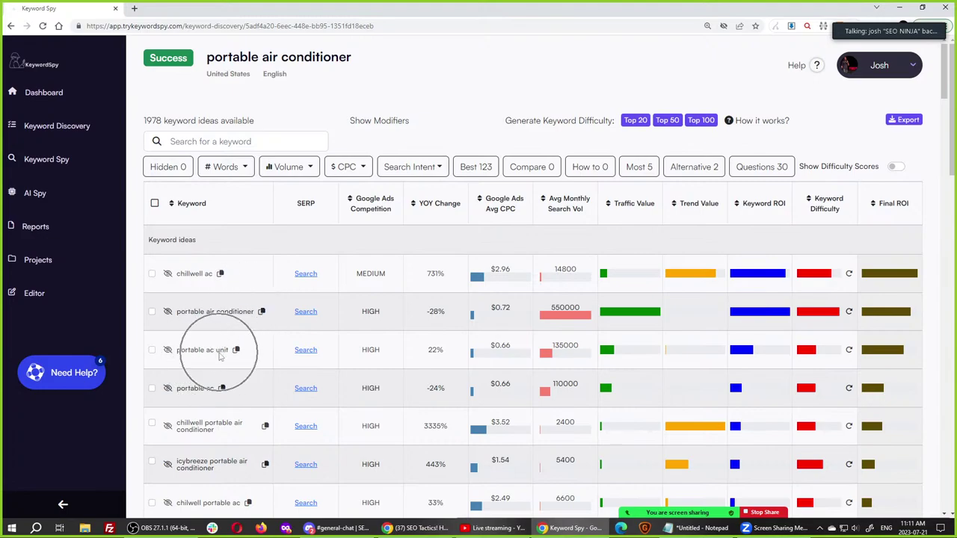
pyautogui.click(226, 318)
pyautogui.click(207, 319)
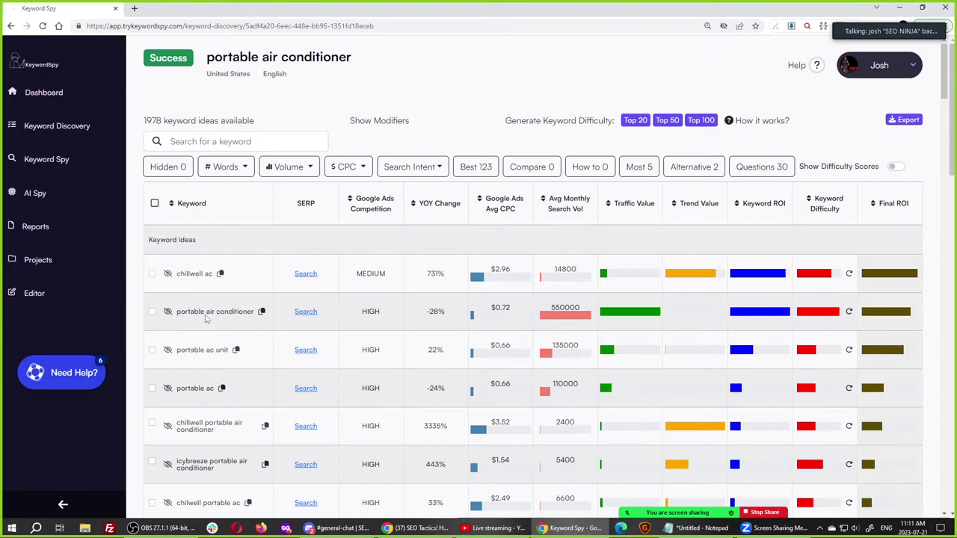
# Open the "soap private label" report in the content editor and show its brief.
pyautogui.click(211, 353)
pyautogui.click(43, 299)
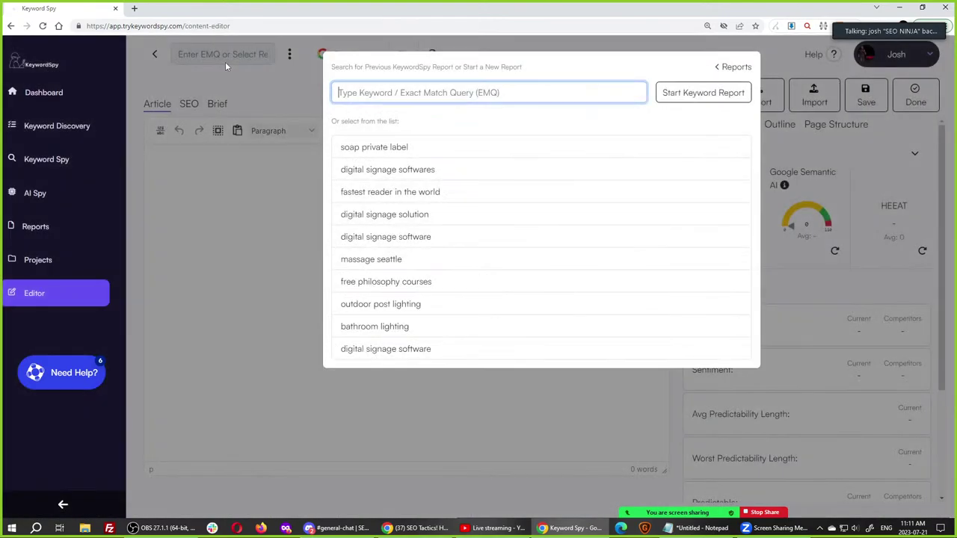
pyautogui.click(369, 151)
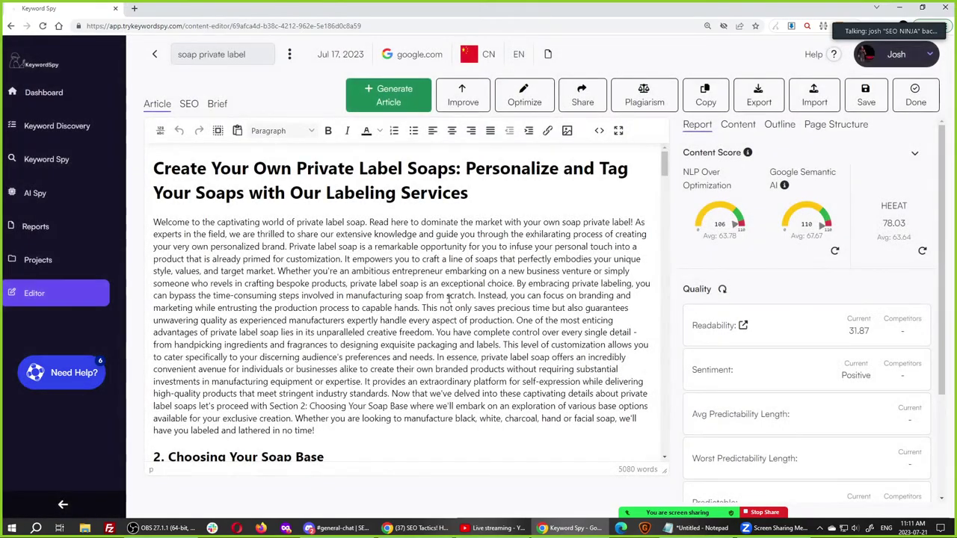
pyautogui.click(216, 105)
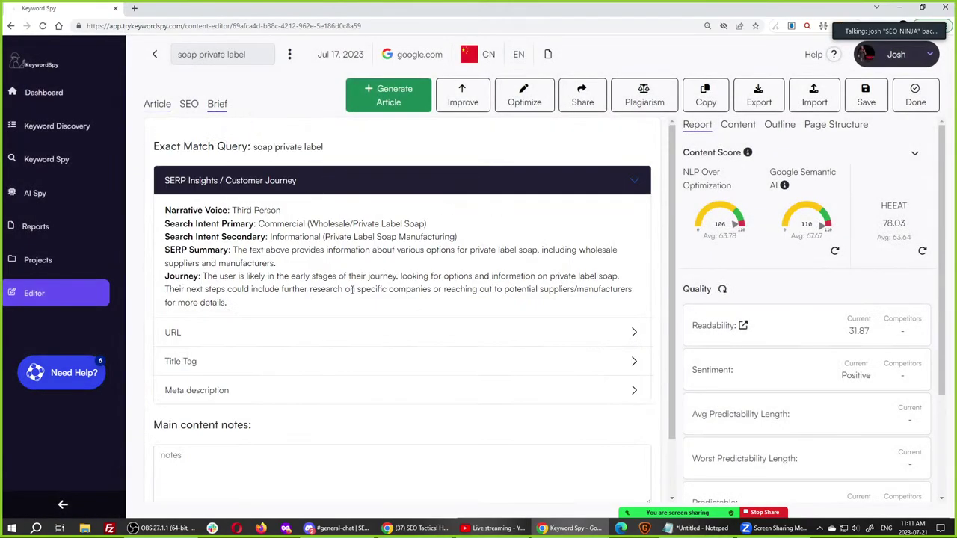
# Read the brief's SERP insights: narrative voice, primary and secondary search intent, SERP summary and customer journey.
pyautogui.tripleClick(251, 210)
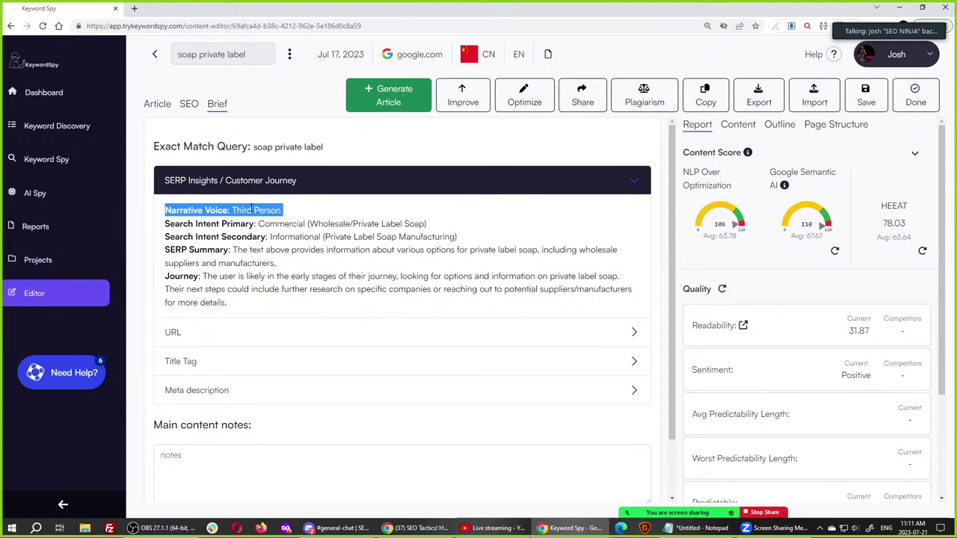
pyautogui.tripleClick(288, 228)
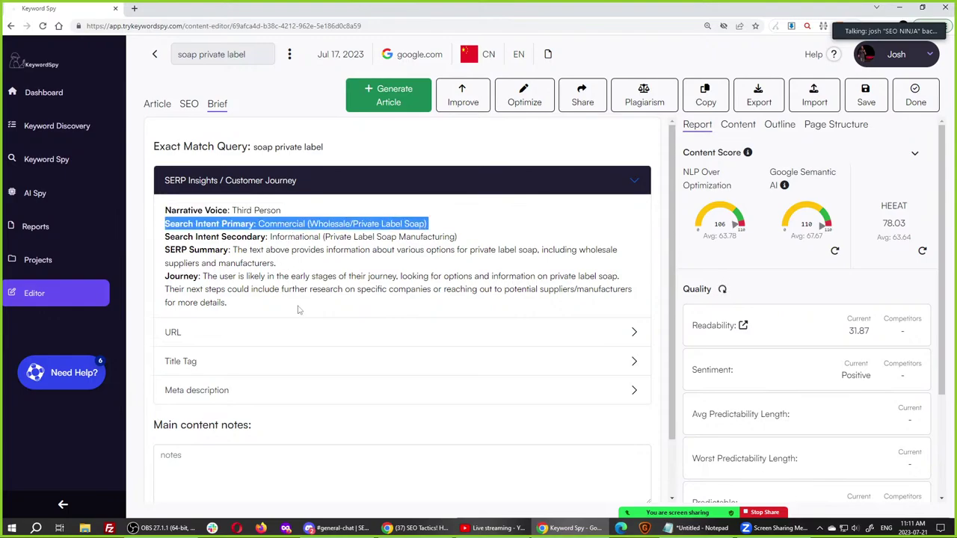
pyautogui.tripleClick(291, 237)
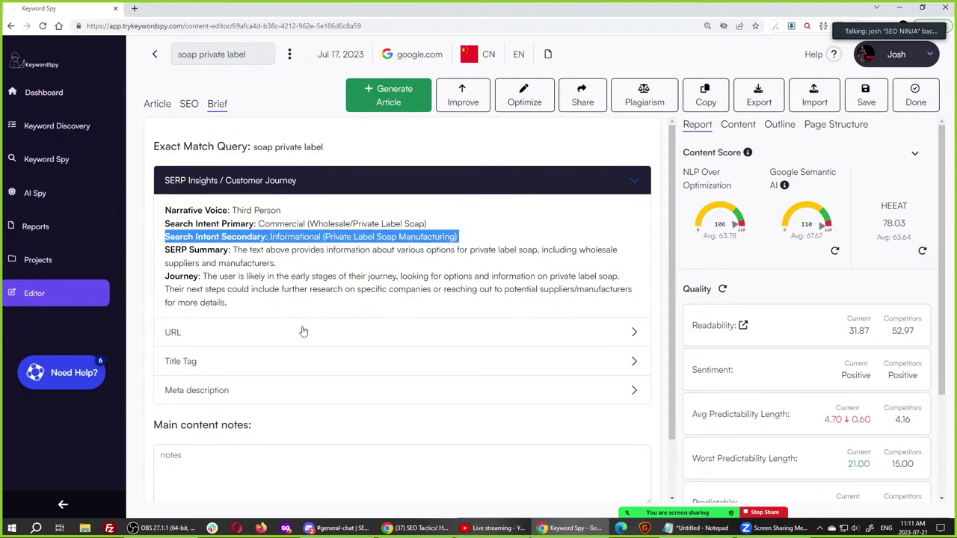
pyautogui.tripleClick(246, 259)
pyautogui.tripleClick(254, 284)
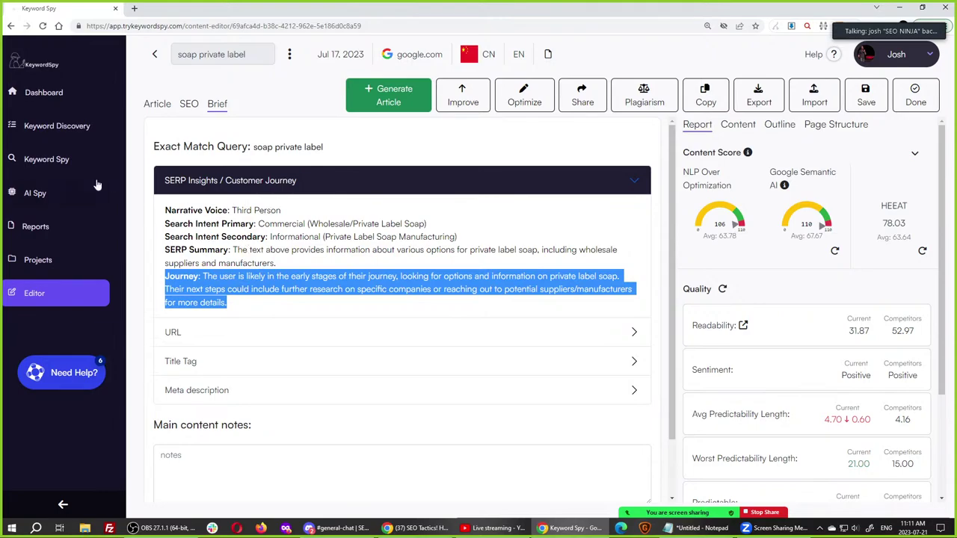
# Return to the "portable air conditioner" keyword discovery results and sort the ideas by Final ROI, highest first.
pyautogui.click(57, 125)
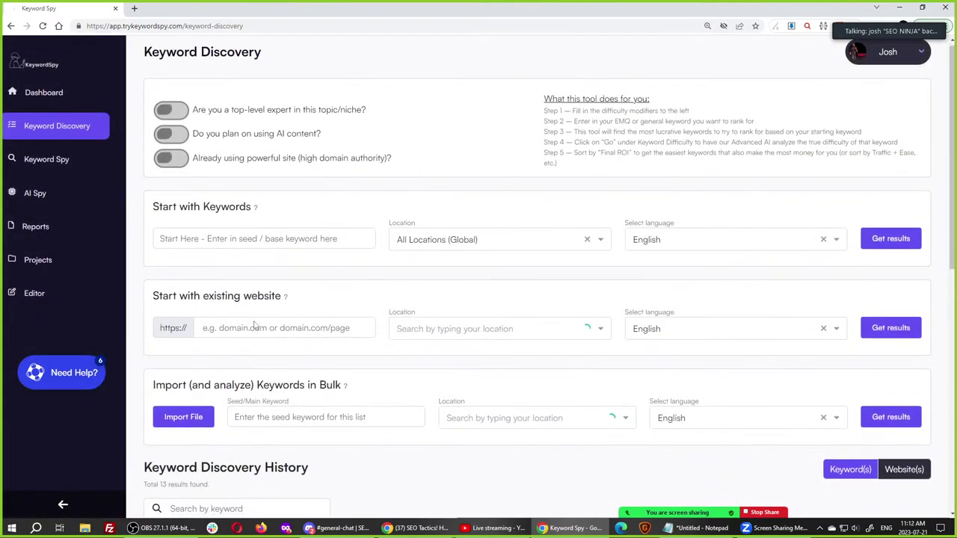
pyautogui.scroll(-3, 247, 359)
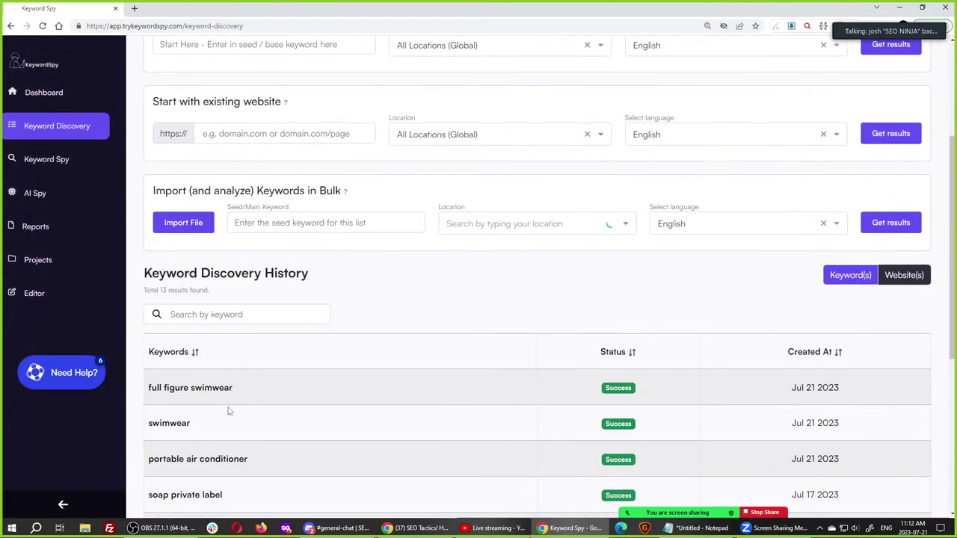
pyautogui.click(196, 459)
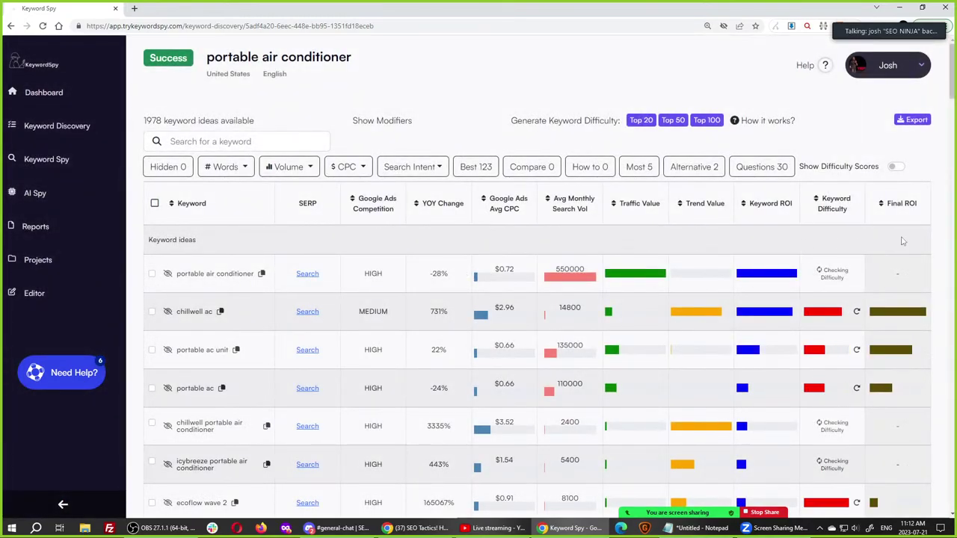
pyautogui.click(899, 209)
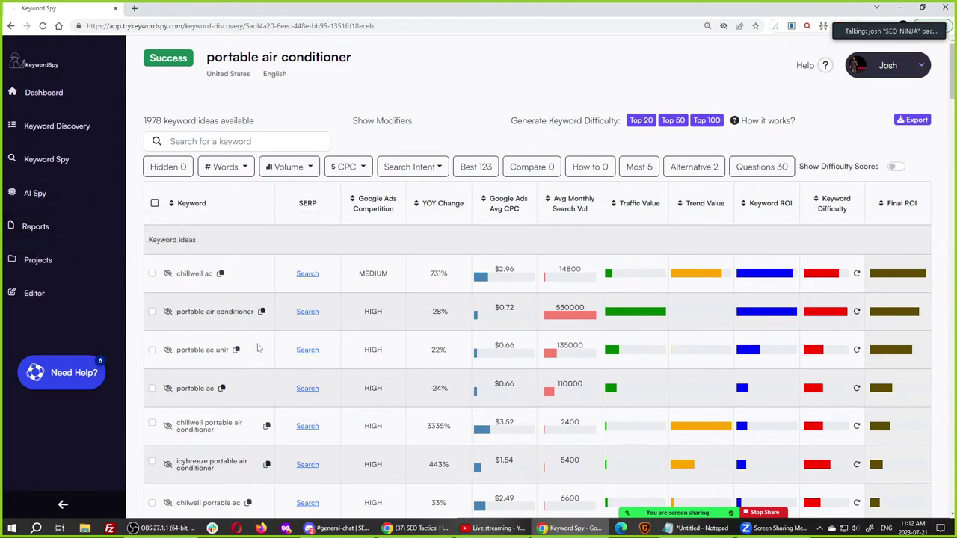
# Open the "soap private label" keyword report, skip its introductory tour and show the BERT entities.
pyautogui.click(37, 226)
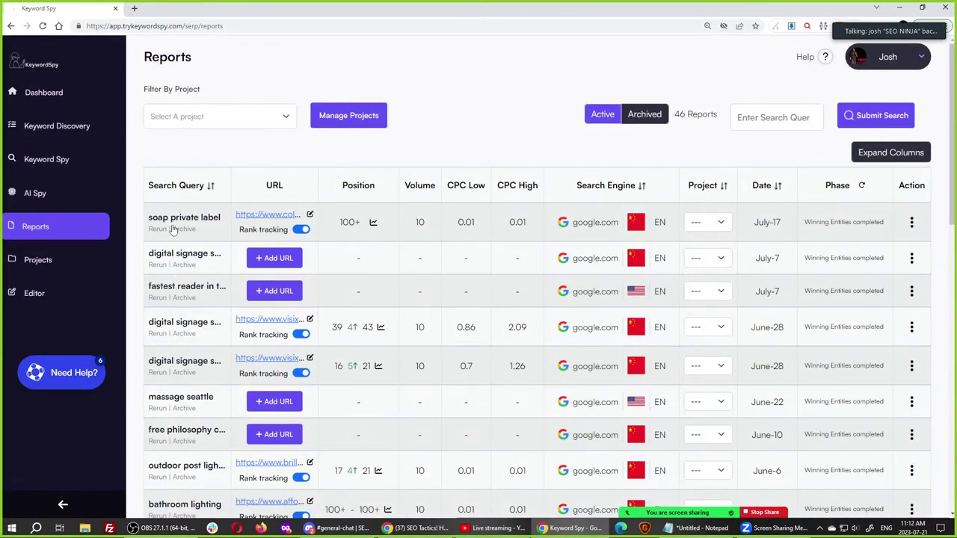
pyautogui.click(174, 218)
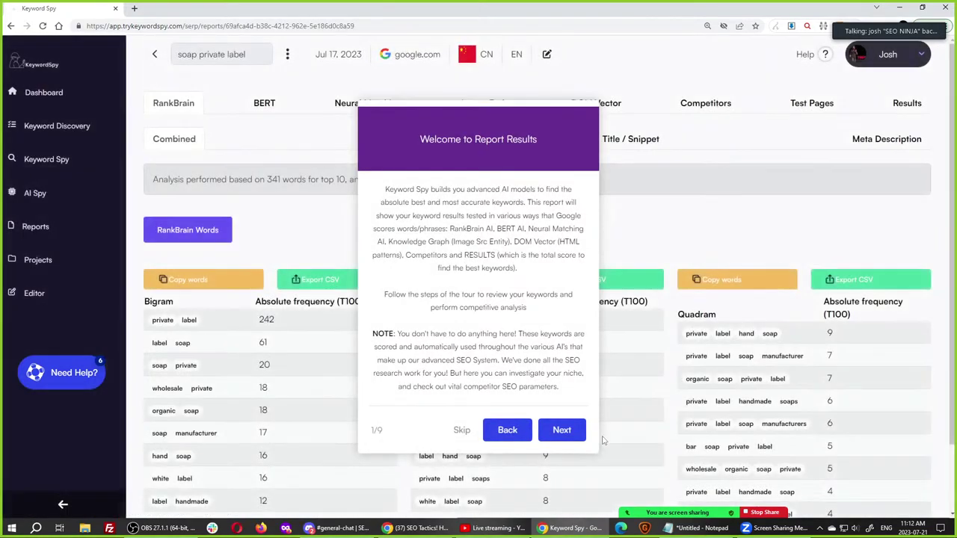
pyautogui.click(457, 431)
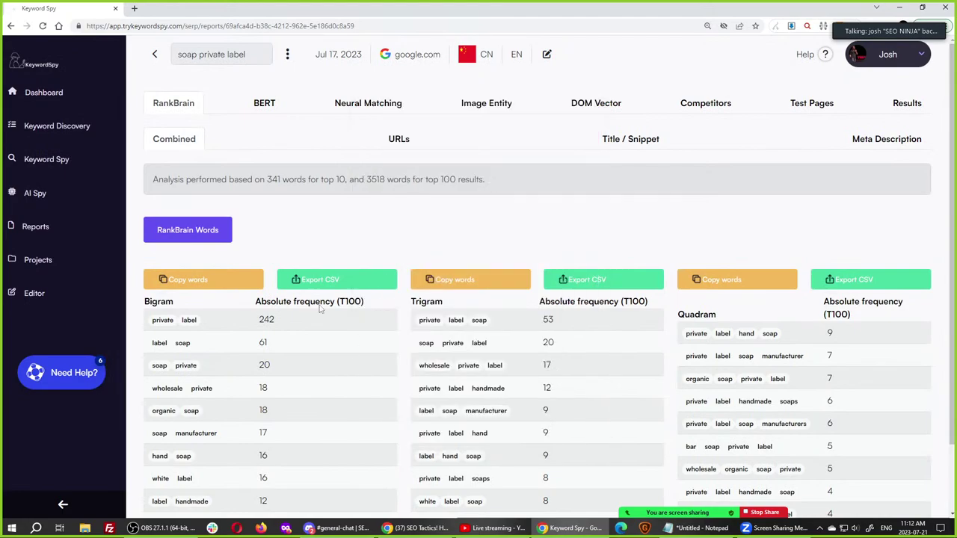
pyautogui.click(251, 103)
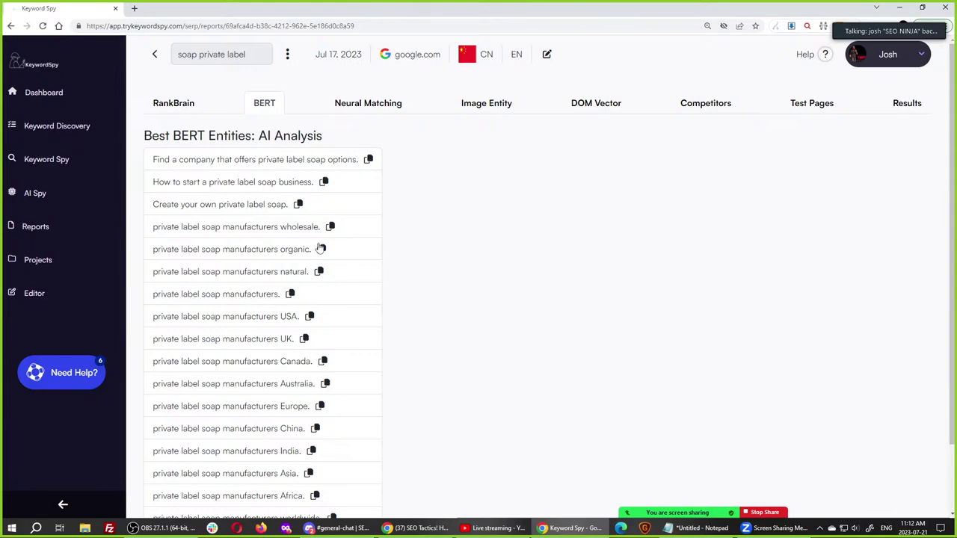
# Examine the first BERT entities about private label soap companies and starting a soap business against the report's search query.
pyautogui.moveTo(331, 209); pyautogui.dragTo(141, 154)
pyautogui.click(578, 198)
pyautogui.click(208, 160)
pyautogui.click(355, 158)
pyautogui.click(213, 182)
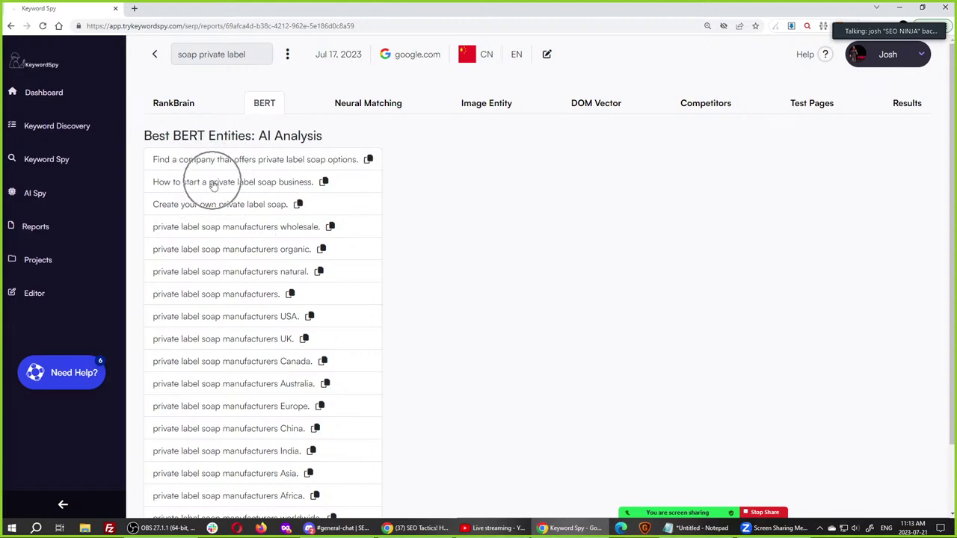
pyautogui.click(214, 182)
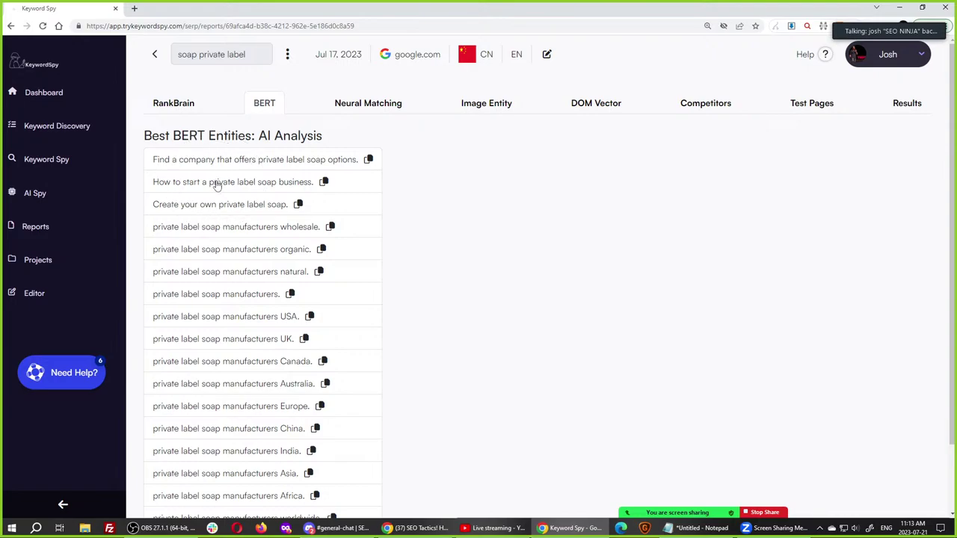
pyautogui.click(233, 184)
pyautogui.click(244, 162)
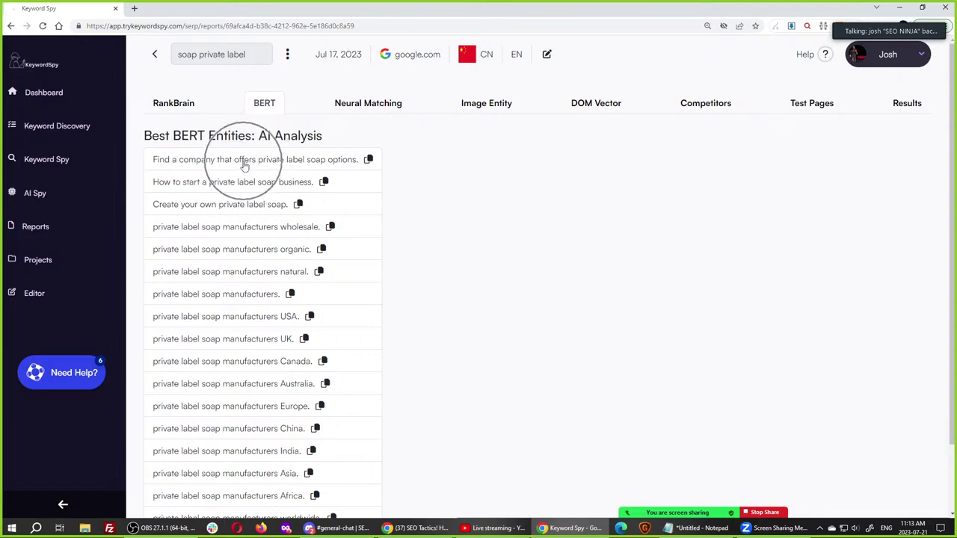
pyautogui.click(244, 162)
pyautogui.click(329, 160)
pyautogui.click(330, 160)
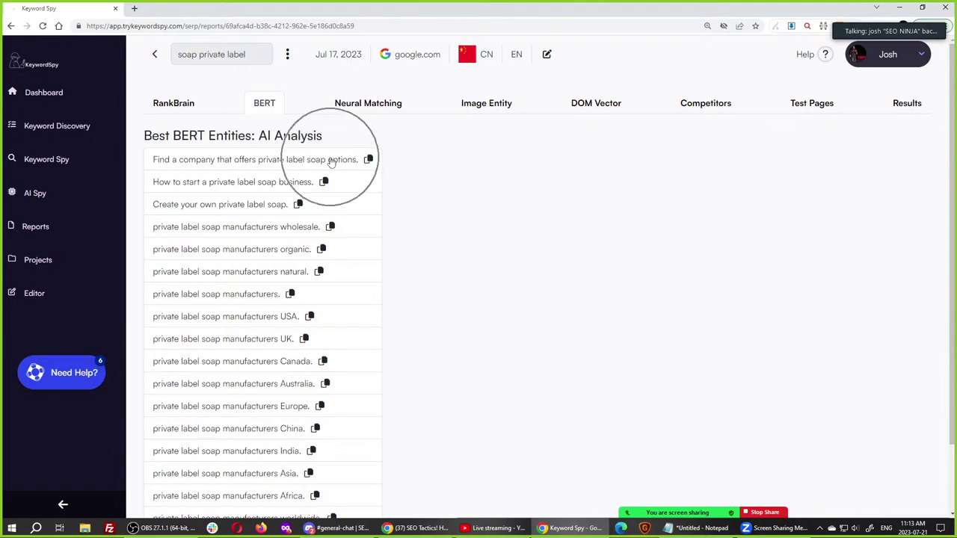
pyautogui.click(327, 177)
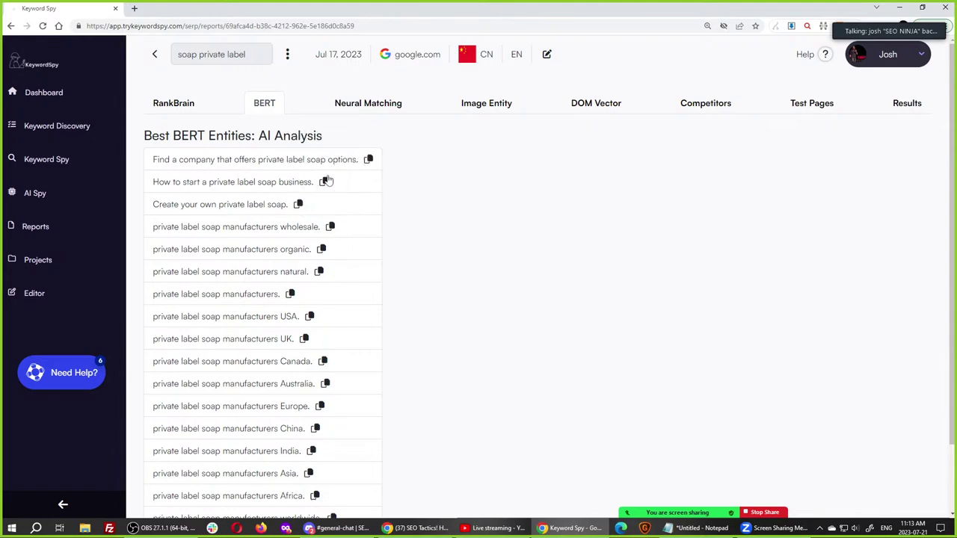
pyautogui.click(264, 177)
pyautogui.click(264, 178)
pyautogui.click(220, 53)
pyautogui.click(220, 53)
pyautogui.click(271, 166)
pyautogui.click(271, 166)
pyautogui.click(271, 168)
# Reopen the "portable air conditioner" results from the keyword discovery history and rank the ideas by highest Final ROI.
pyautogui.click(47, 133)
pyautogui.scroll(-1, 270, 387)
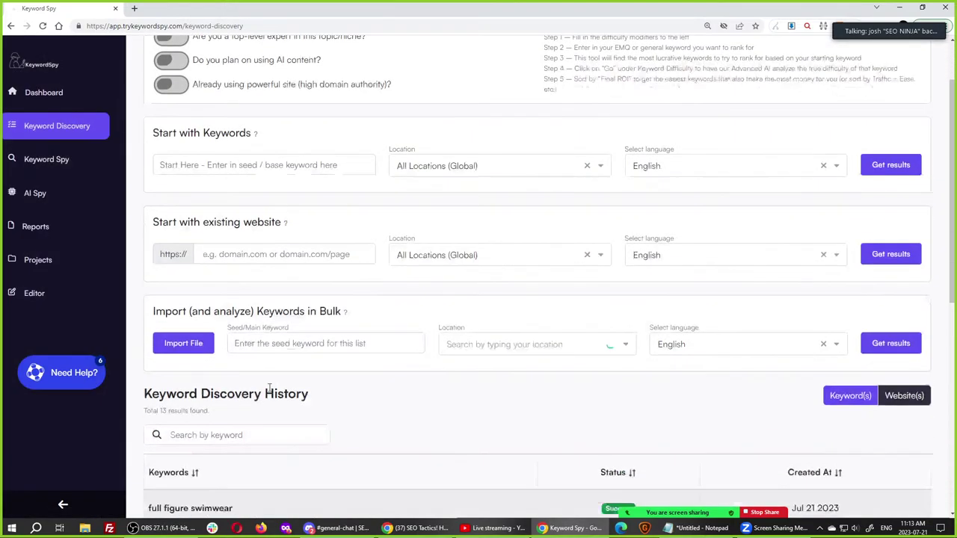
pyautogui.scroll(-3, 269, 387)
pyautogui.click(216, 359)
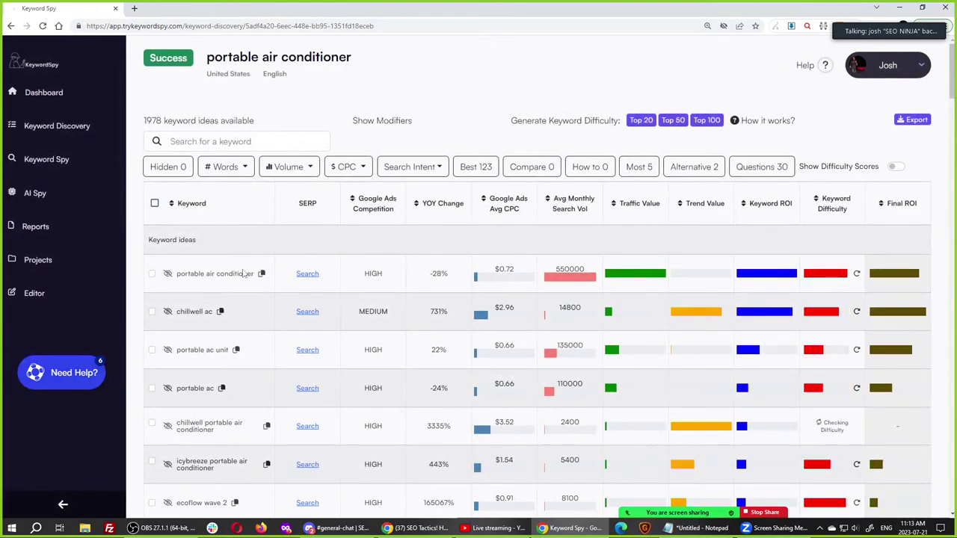
pyautogui.click(897, 206)
pyautogui.click(898, 206)
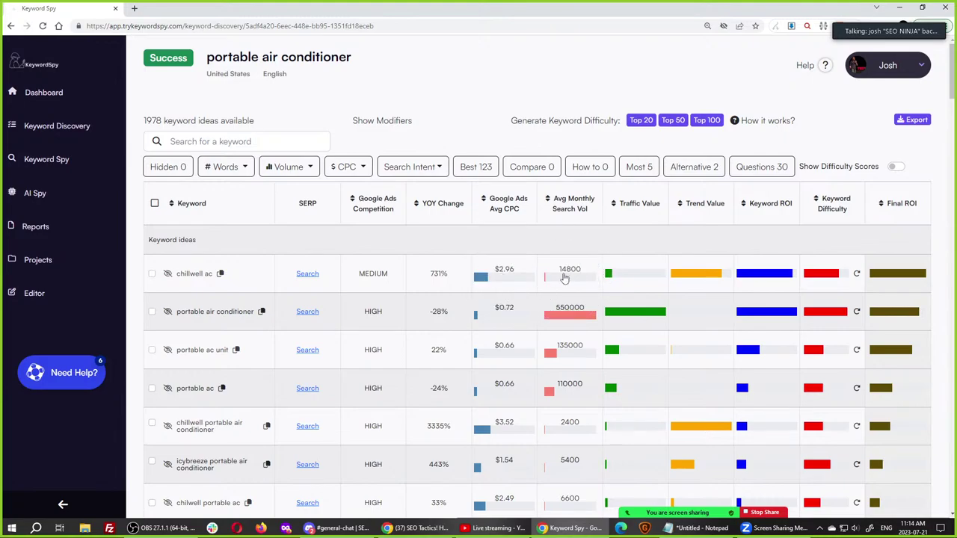
# Review the keyword difficulty breakdown of "chillwell ac" by competing URL, and close it.
pyautogui.moveTo(828, 279)
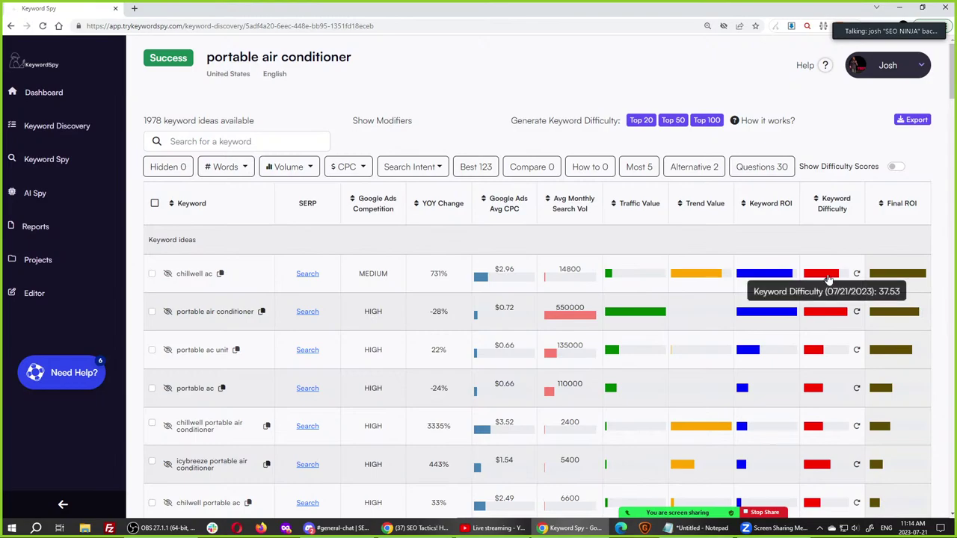
pyautogui.click(825, 277)
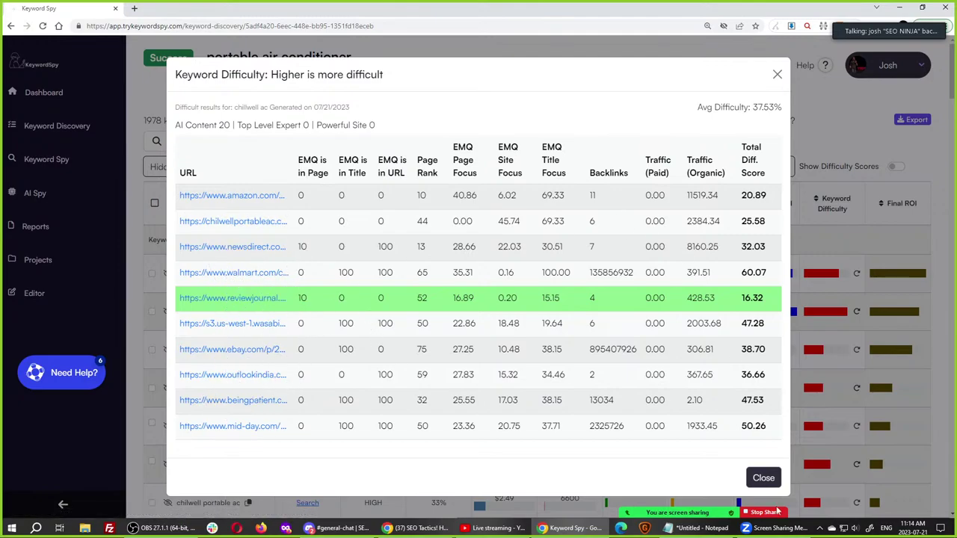
pyautogui.click(763, 477)
# Open the Google search results for "chillwell ac" and look through the ranking pages.
pyautogui.click(306, 273)
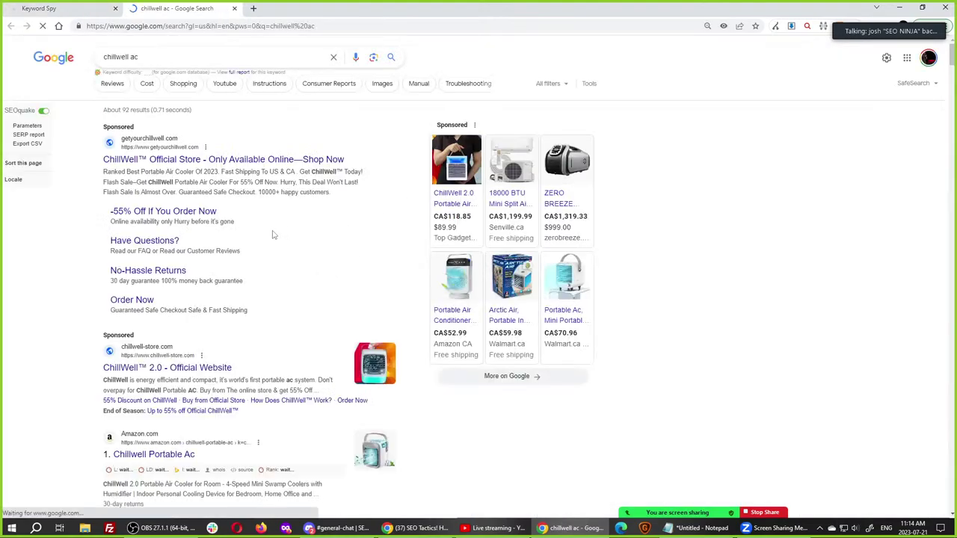
pyautogui.scroll(-3, 272, 235)
pyautogui.scroll(-1, 273, 235)
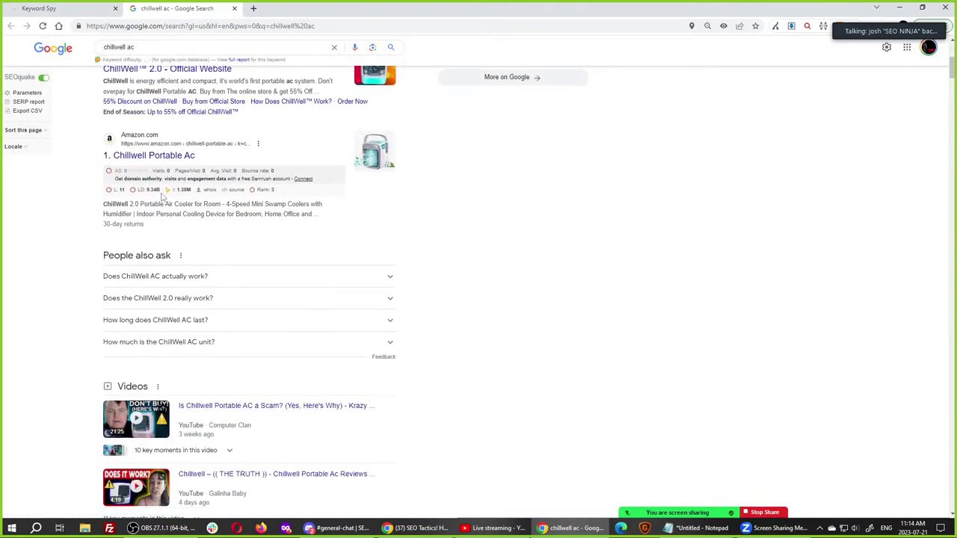
pyautogui.scroll(-5, 296, 263)
pyautogui.scroll(-2, 296, 264)
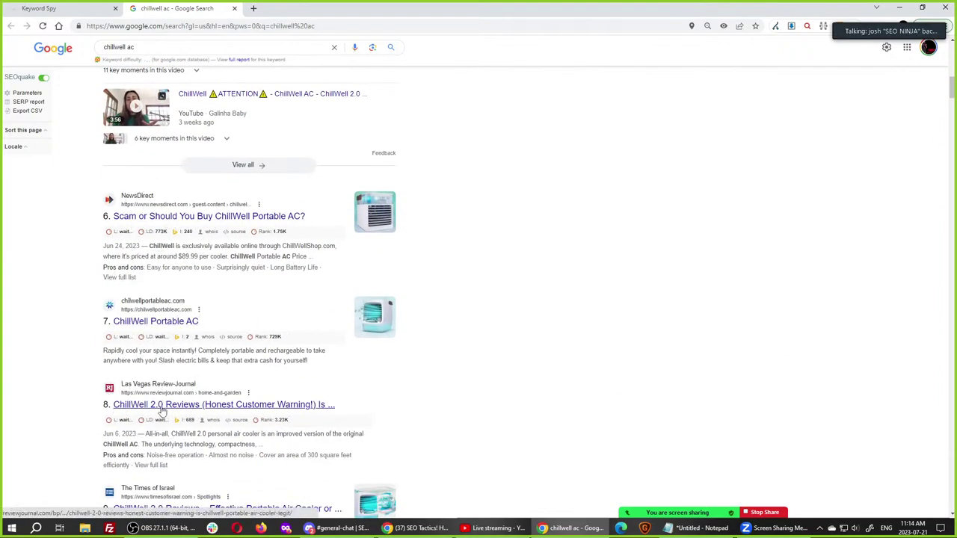
pyautogui.scroll(-2, 155, 346)
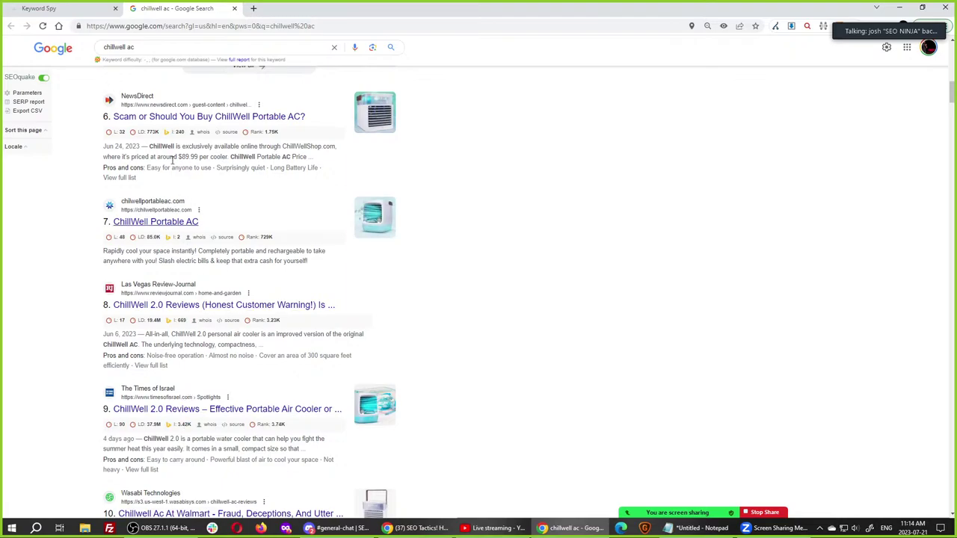
pyautogui.moveTo(415, 169); pyautogui.dragTo(482, 273)
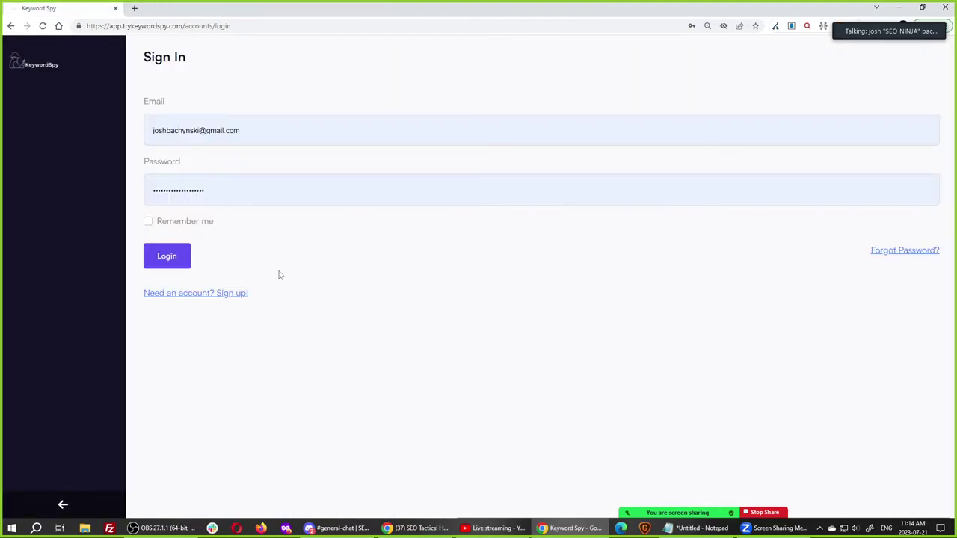
# Sign back in with the saved credentials and reopen the "portable air conditioner" keyword discovery results.
pyautogui.click(167, 255)
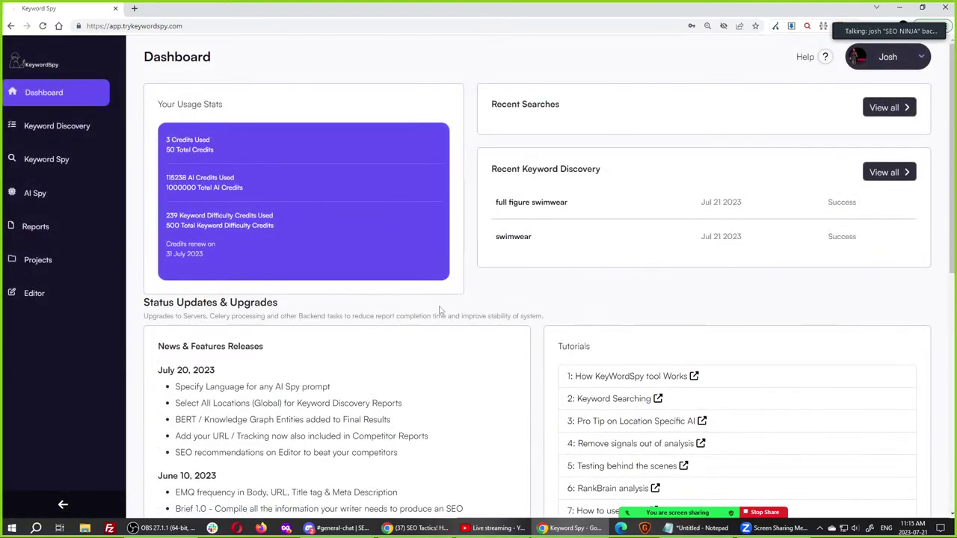
pyautogui.click(62, 128)
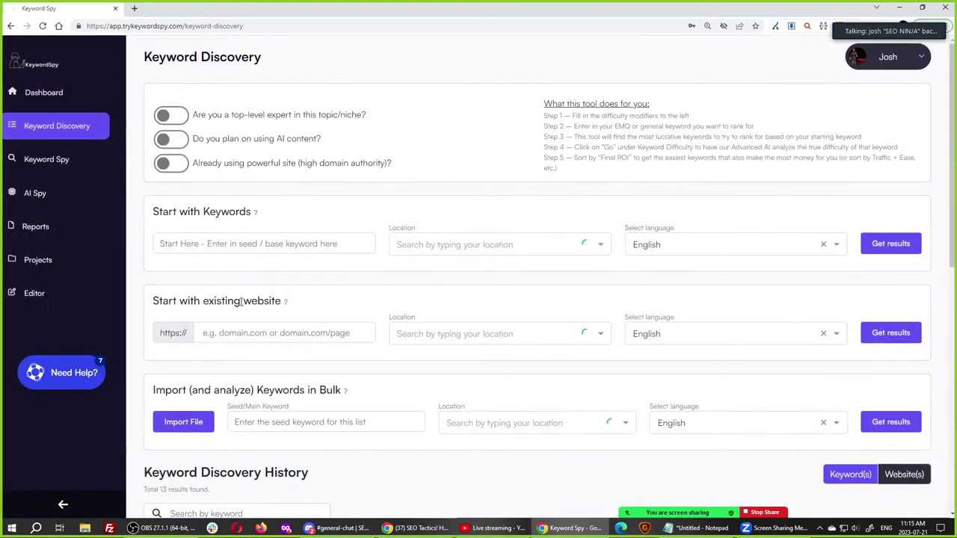
pyautogui.scroll(-4, 241, 301)
pyautogui.click(224, 331)
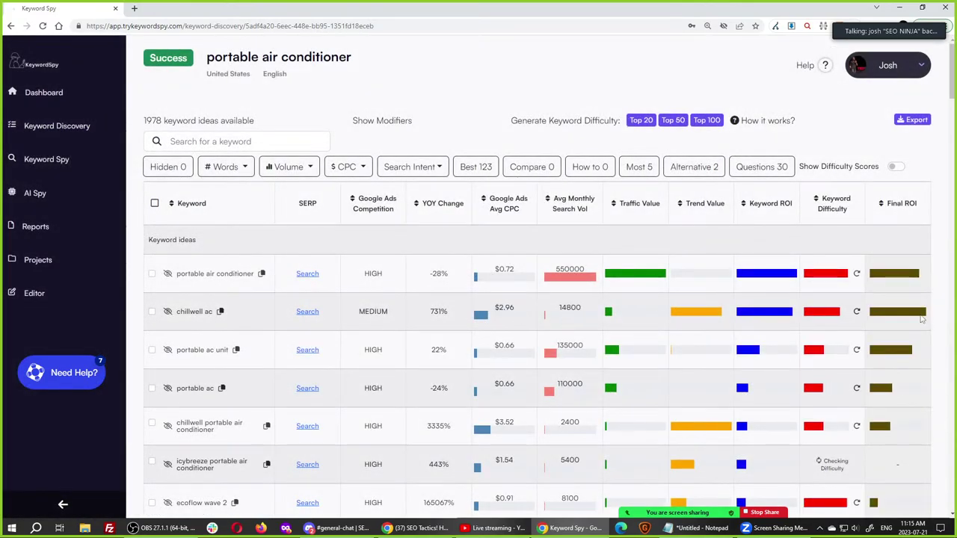
# Sort the keyword ideas by Final ROI, highest first, and select "portable ac unit".
pyautogui.click(903, 204)
pyautogui.click(902, 204)
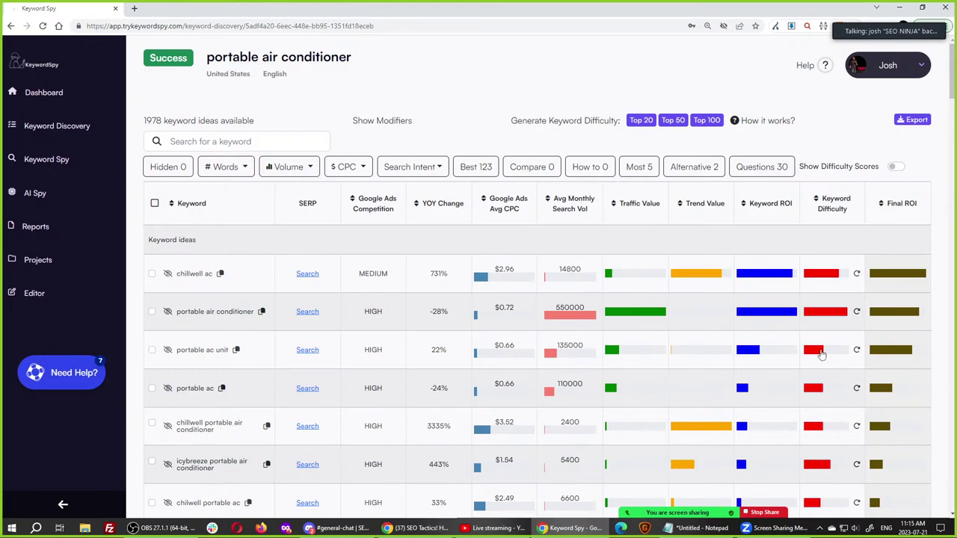
pyautogui.doubleClick(210, 350)
pyautogui.click(216, 353)
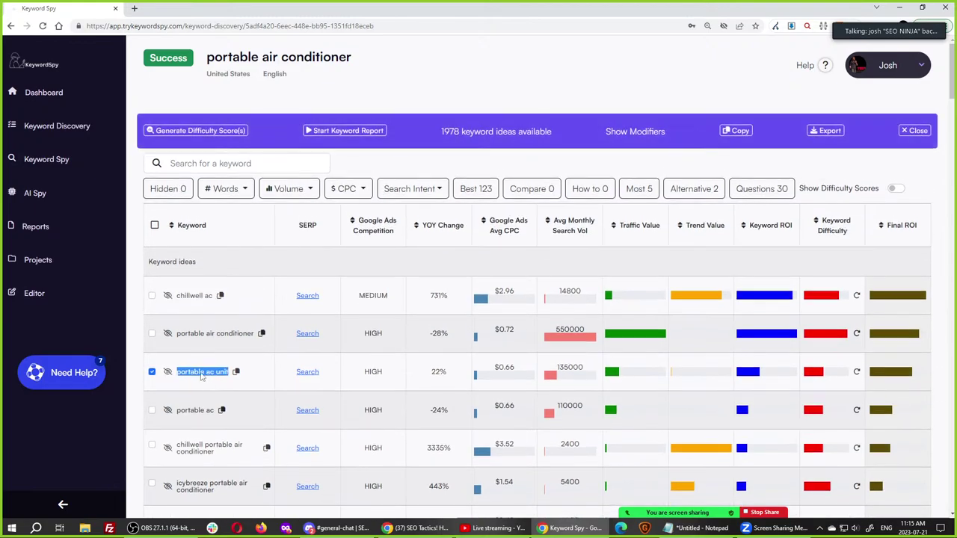
# Deselect the keyword "portable ac unit" in the keyword ideas list.
pyautogui.click(201, 374)
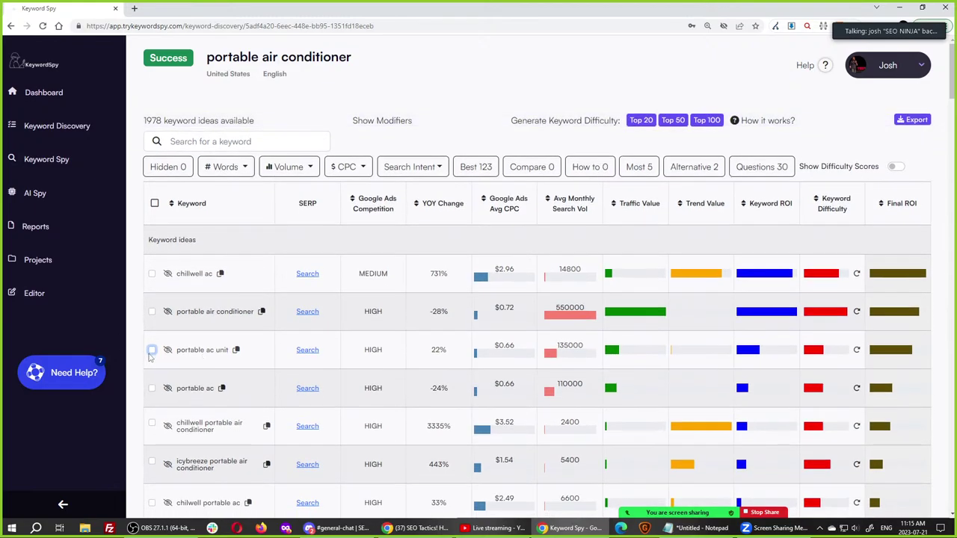
pyautogui.click(152, 351)
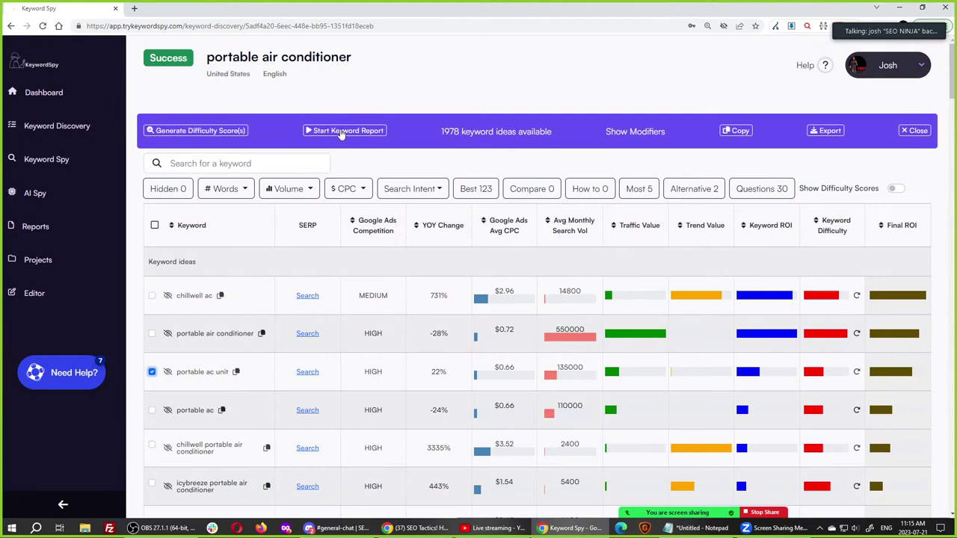
pyautogui.click(151, 372)
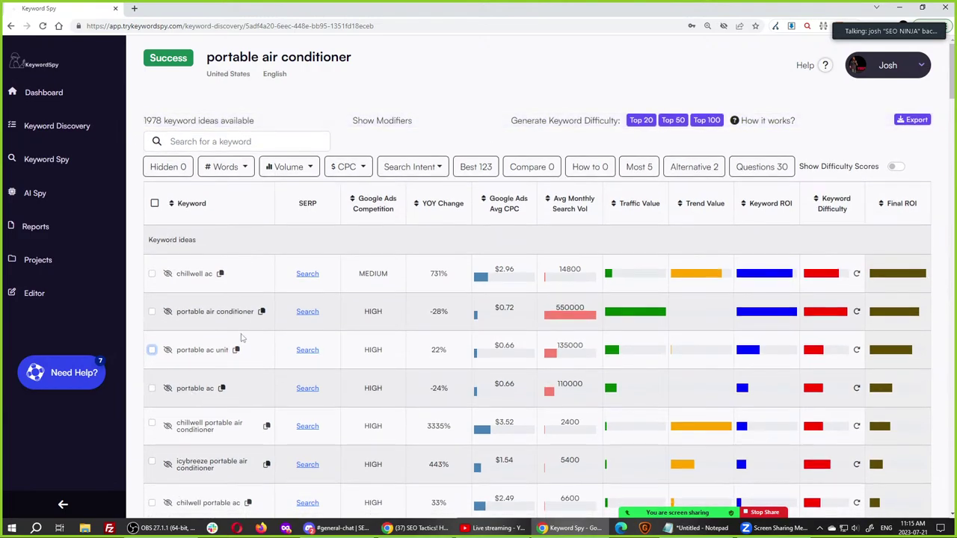
pyautogui.click(221, 166)
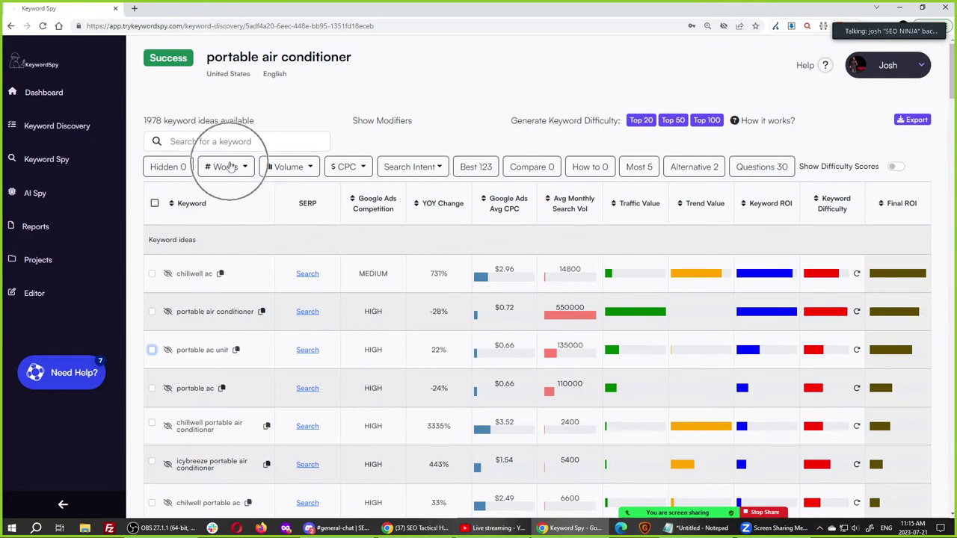
pyautogui.doubleClick(153, 122)
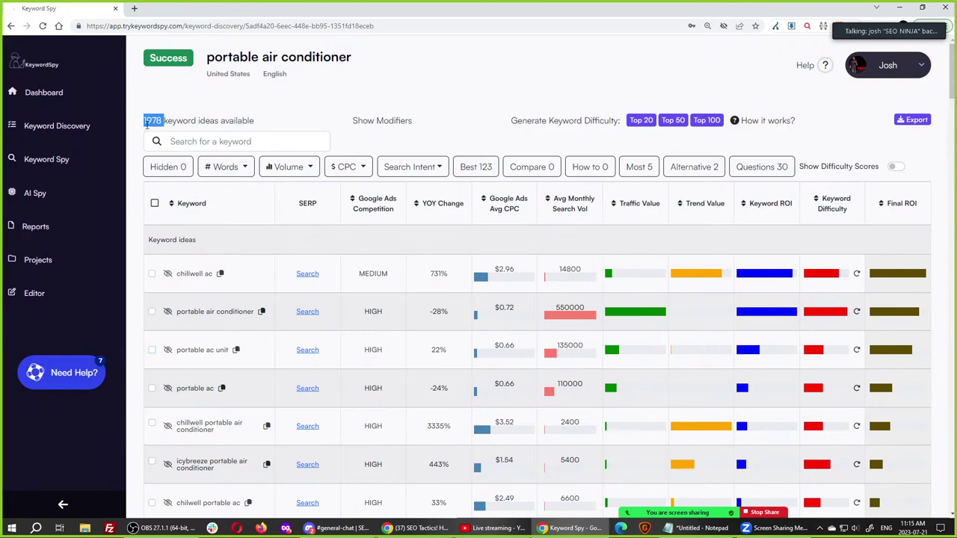
# Filter the keyword ideas by "best" to compare the difficulty scores of the first matches, and clear the filter.
pyautogui.click(195, 142)
pyautogui.write('best')
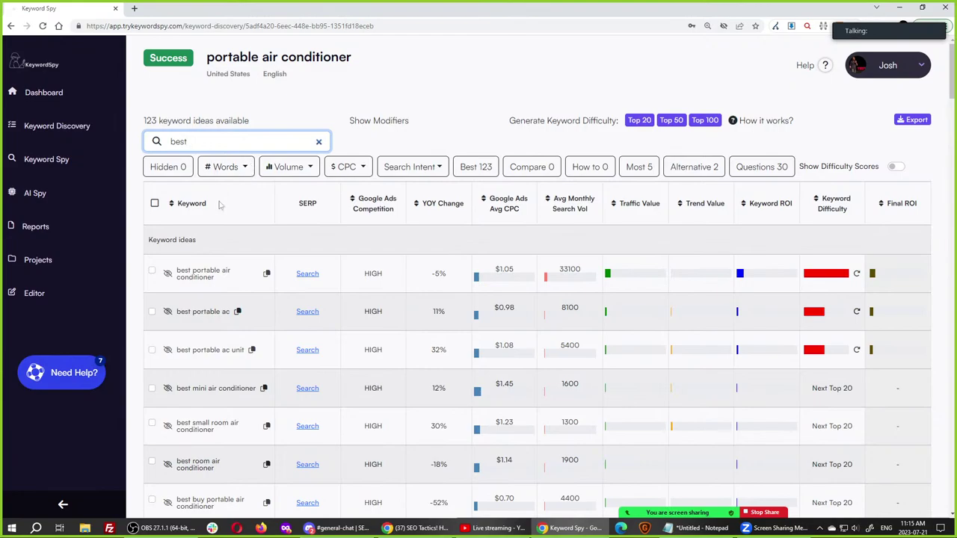
pyautogui.press('ctrl')
pyautogui.moveTo(834, 277)
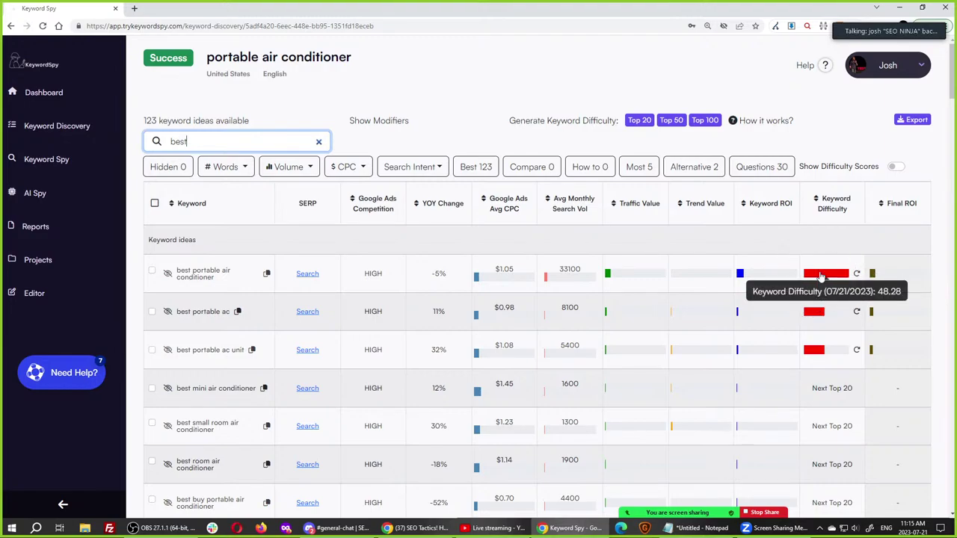
pyautogui.moveTo(817, 317)
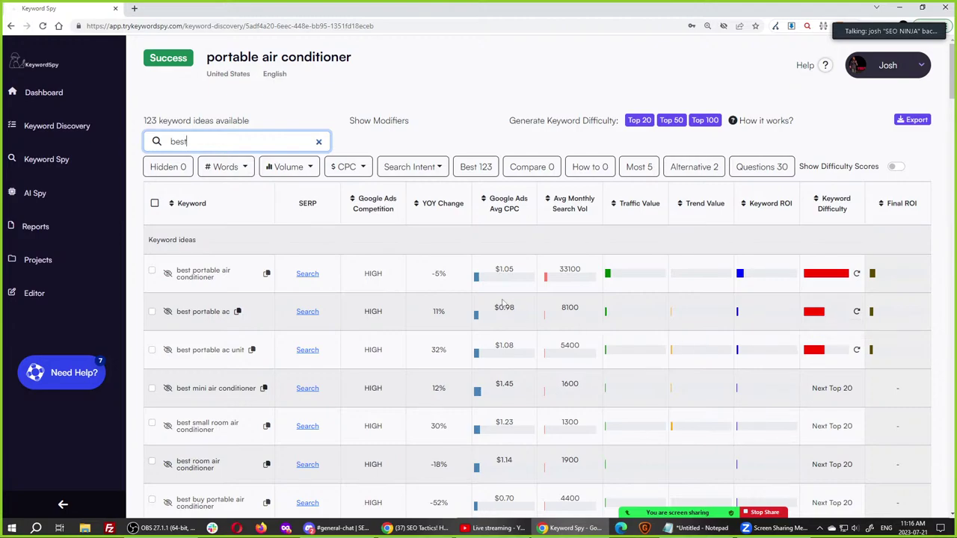
pyautogui.press('ctrl')
pyautogui.press('ctrl')
pyautogui.click(319, 141)
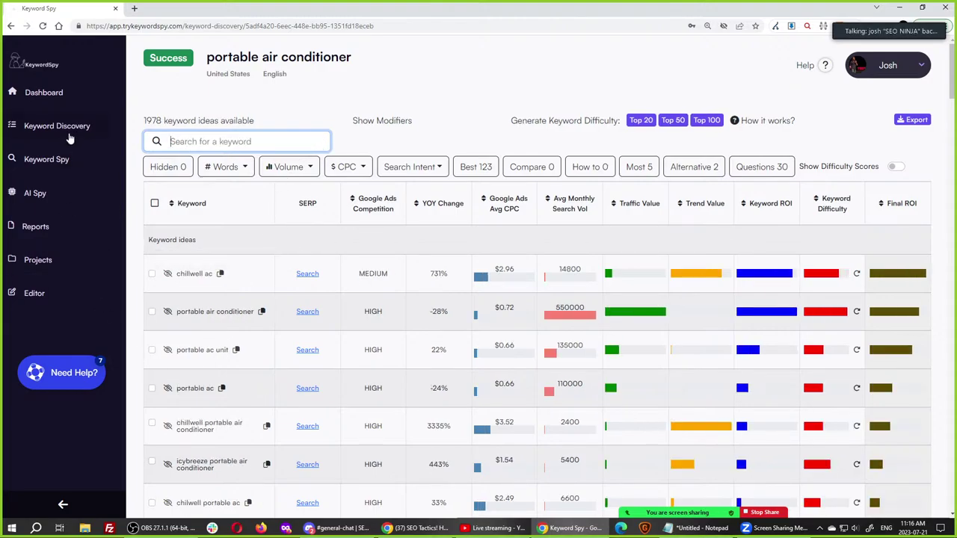
# Return to the keyword discovery history and open the "swimwear" results.
pyautogui.scroll(-5, 194, 219)
pyautogui.hotkey('alt', 'Left')
pyautogui.scroll(-4, 231, 287)
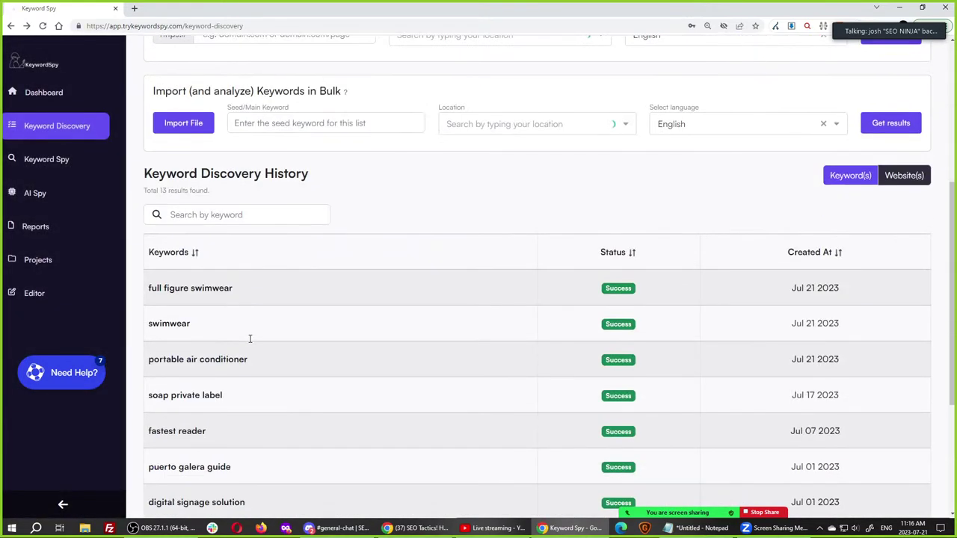
pyautogui.click(171, 325)
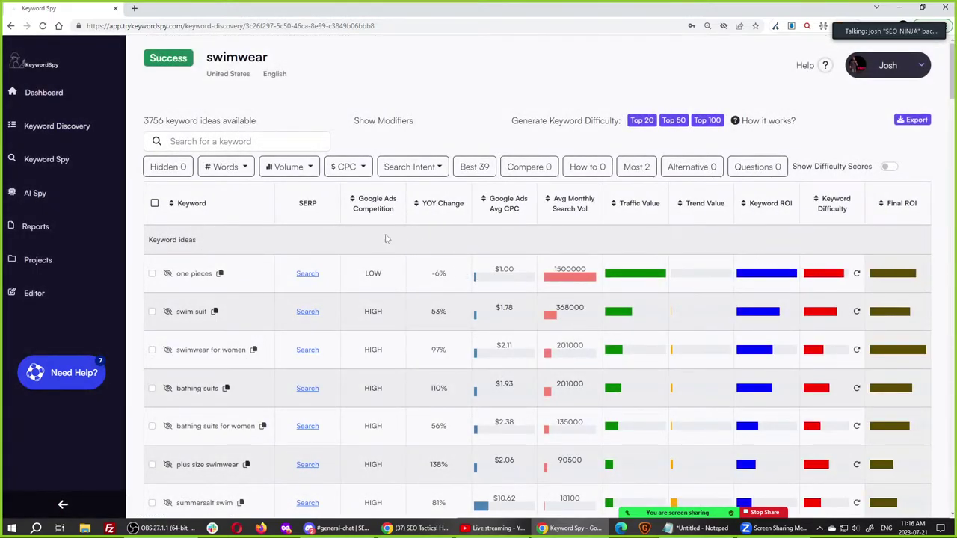
# Go through the "swimwear" keyword ideas and generate difficulty scores for the next 20 keywords without one.
pyautogui.scroll(-3, 352, 241)
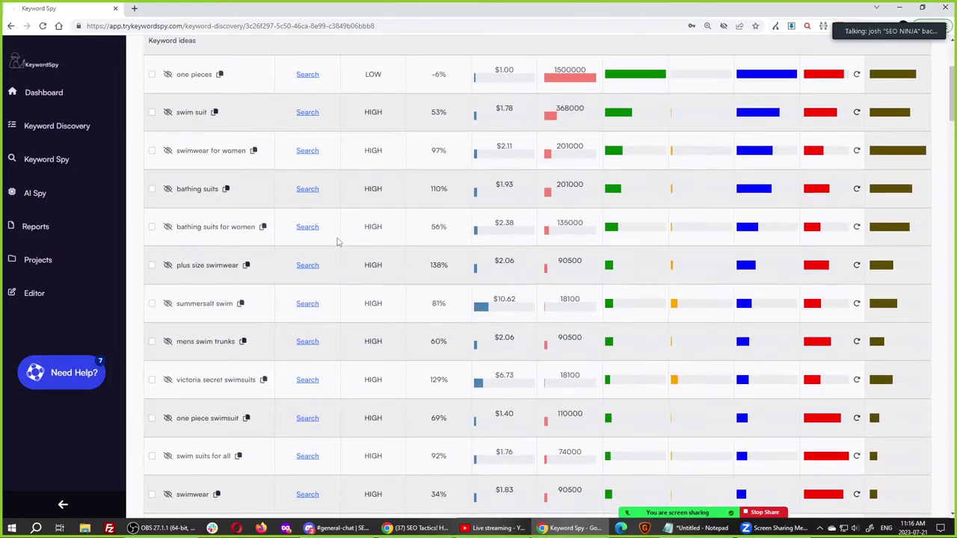
pyautogui.click(203, 267)
pyautogui.click(215, 270)
pyautogui.scroll(-3, 215, 269)
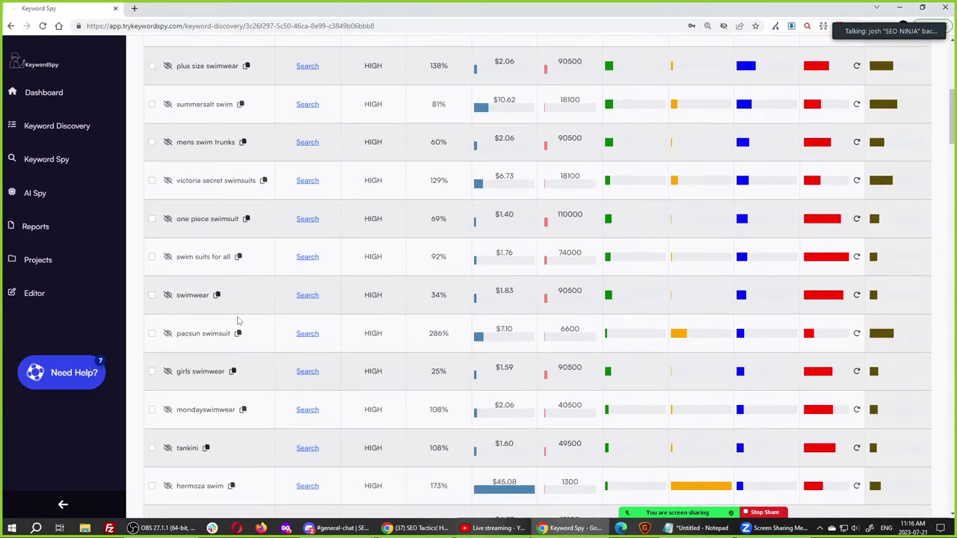
pyautogui.scroll(2, 238, 320)
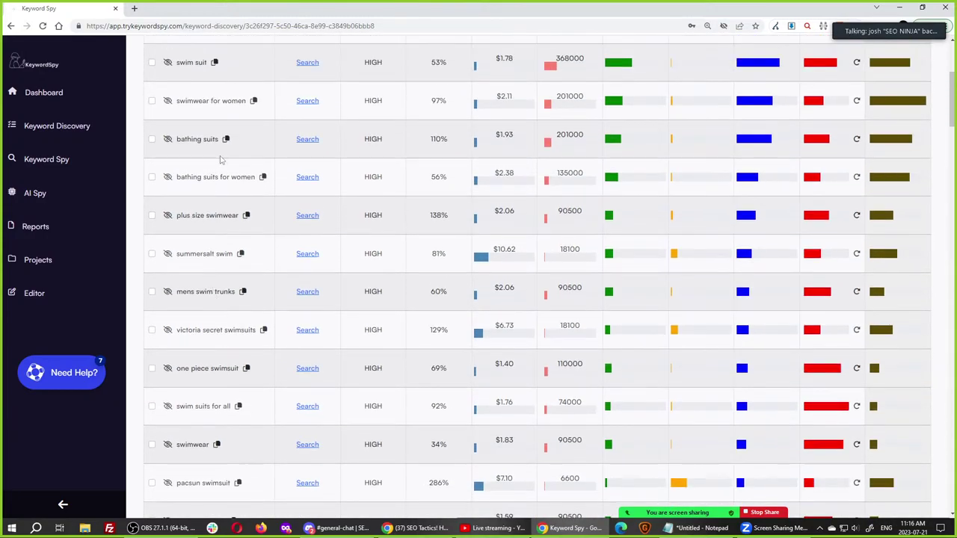
pyautogui.scroll(2, 221, 160)
pyautogui.scroll(-5, 221, 172)
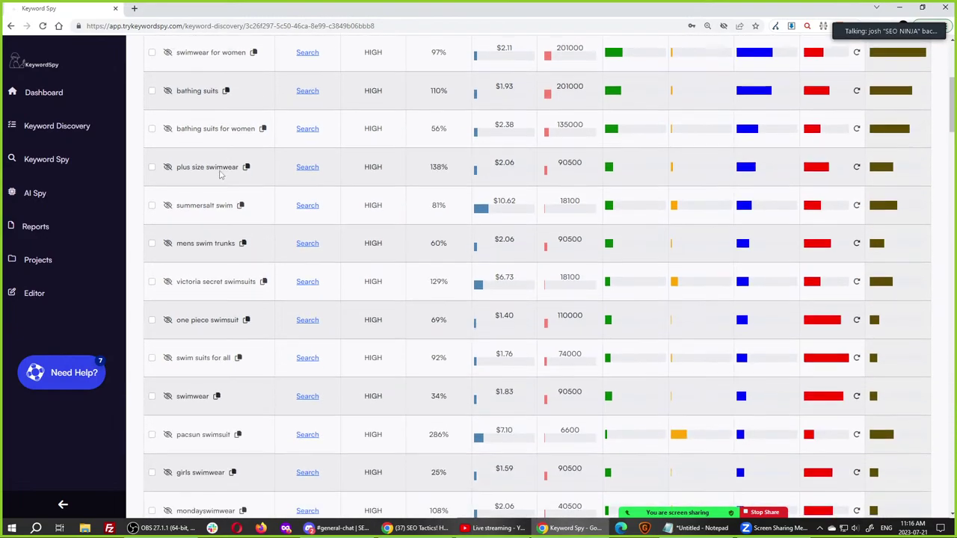
pyautogui.scroll(-2, 221, 176)
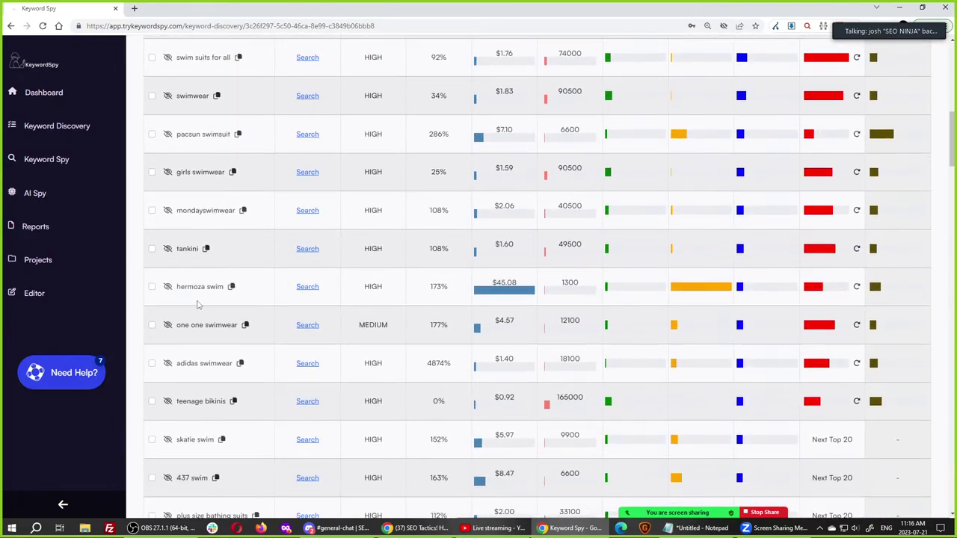
pyautogui.scroll(-2, 196, 310)
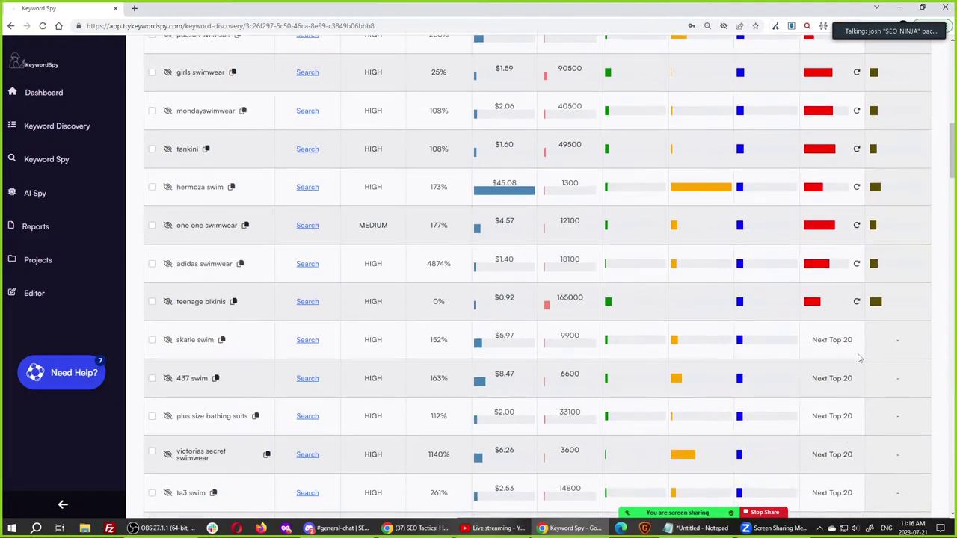
pyautogui.click(836, 342)
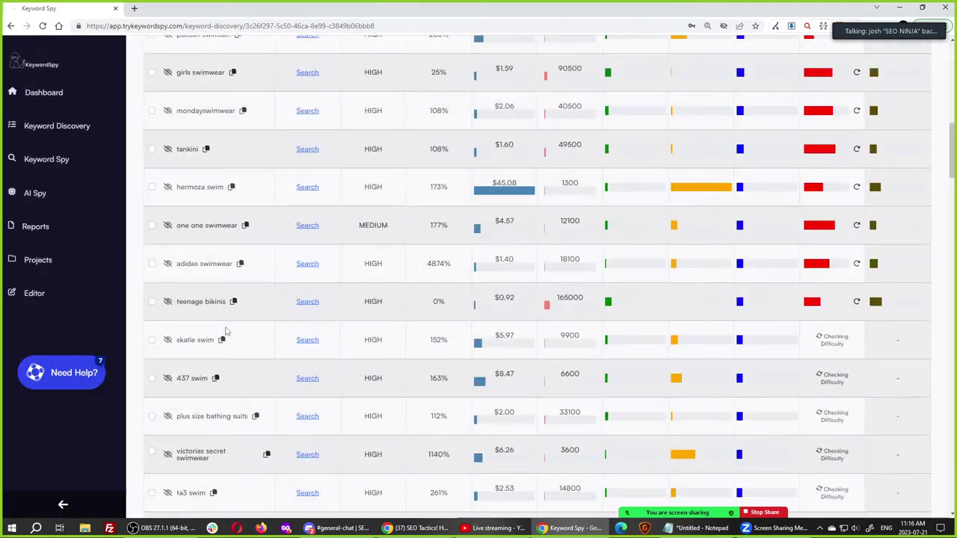
# Examine the ads CPC and YOY change of "plus size bathing suits" and neighbouring keywords while their difficulty is being checked.
pyautogui.press('ctrl')
pyautogui.press('ctrl')
pyautogui.press('ctrl')
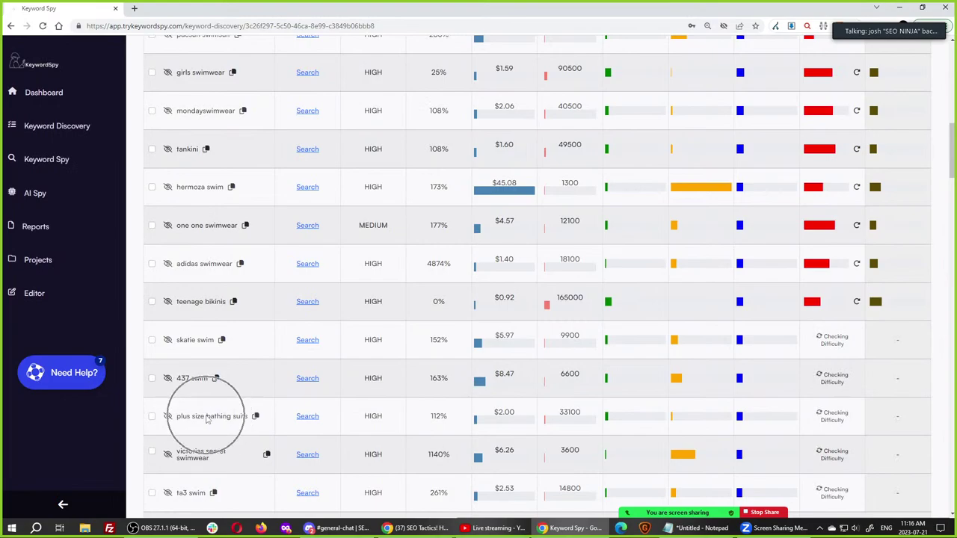
pyautogui.press('ctrl')
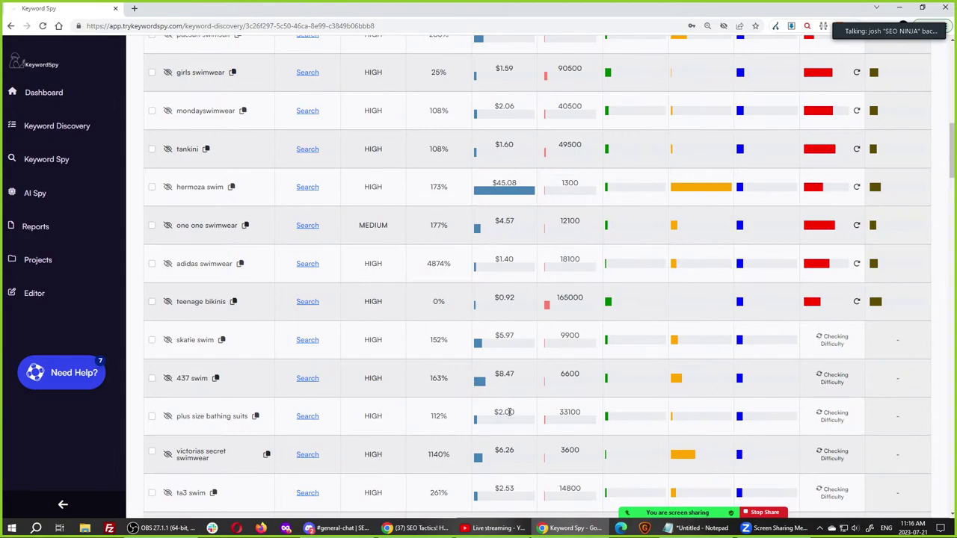
pyautogui.press('ctrl')
pyautogui.press('ctrl')
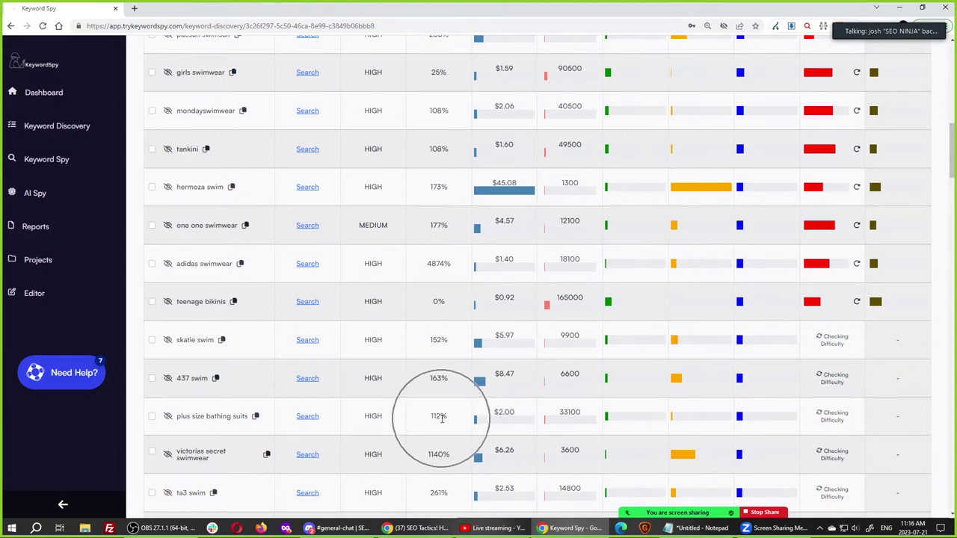
pyautogui.press('ctrl')
pyautogui.press('ctrl')
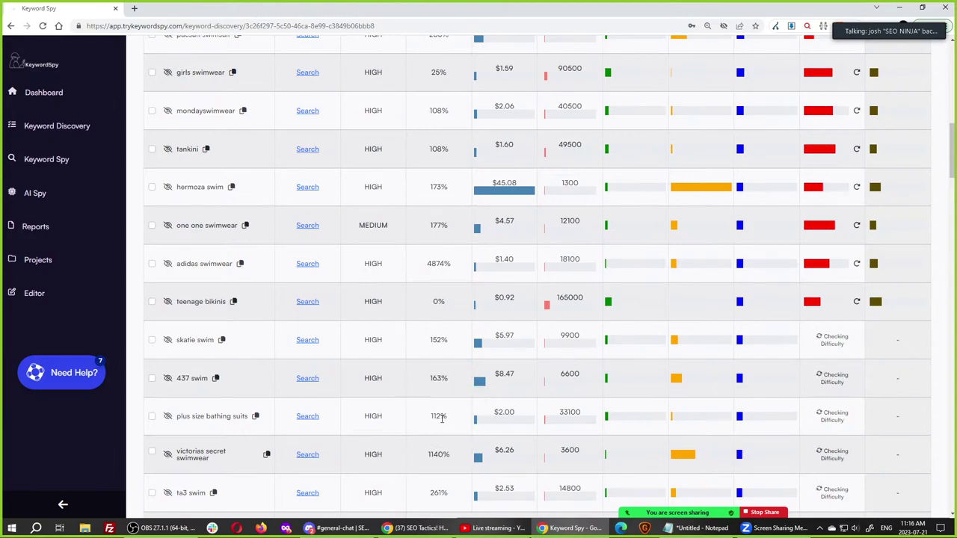
pyautogui.press('ctrl')
pyautogui.press('ctrl')
pyautogui.press('ctrl')
pyautogui.press('ctrl')
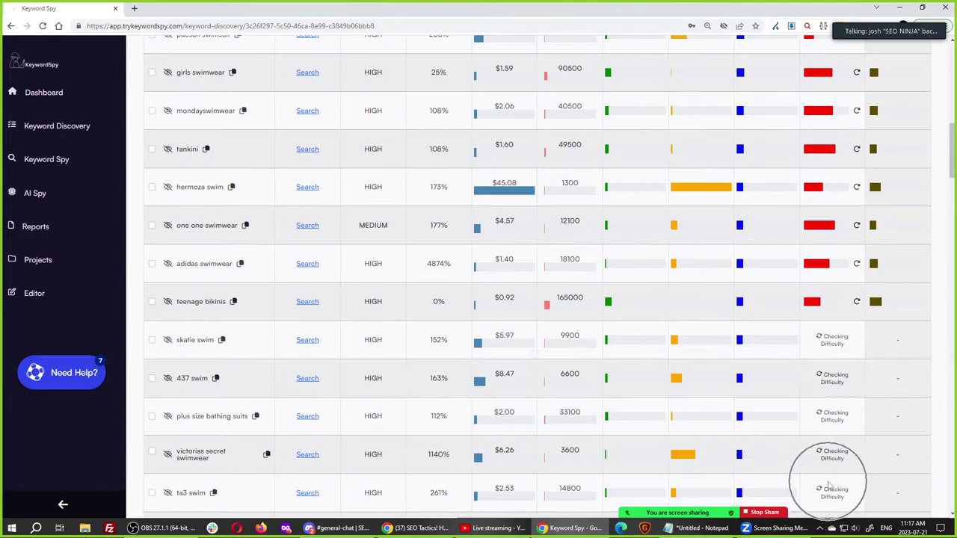
# Open the keyword difficulty breakdown of "teenage bikinis", skip the guided tour, and close it after reviewing the average difficulty.
pyautogui.moveTo(816, 305)
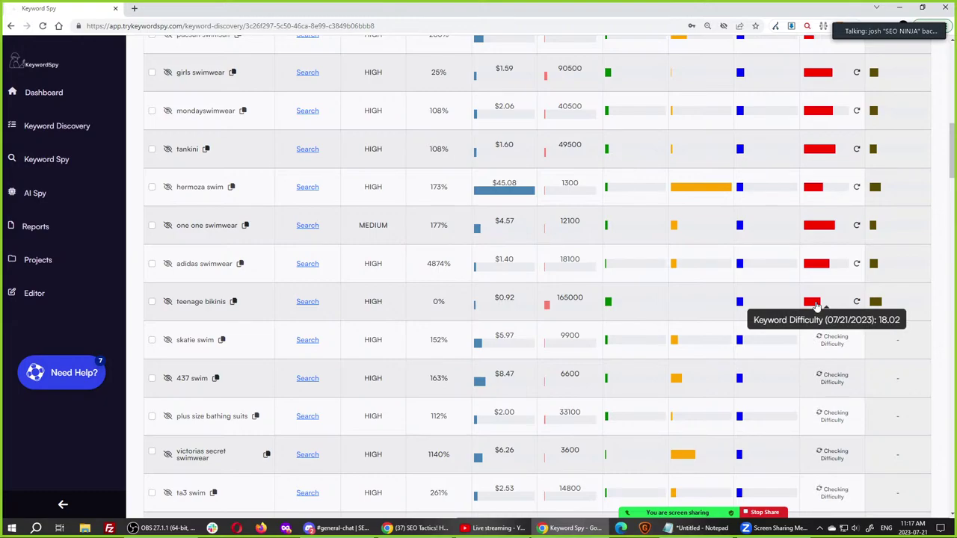
pyautogui.click(816, 305)
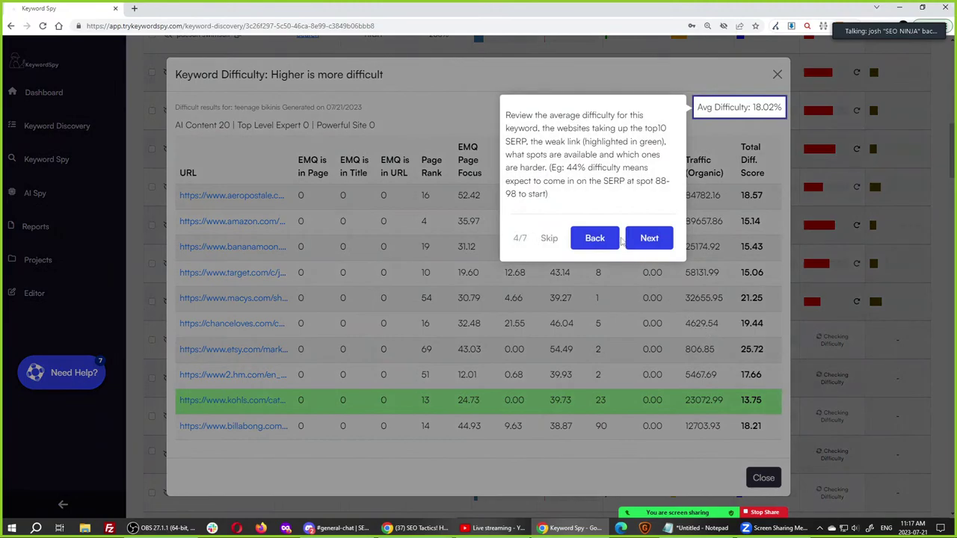
pyautogui.click(547, 239)
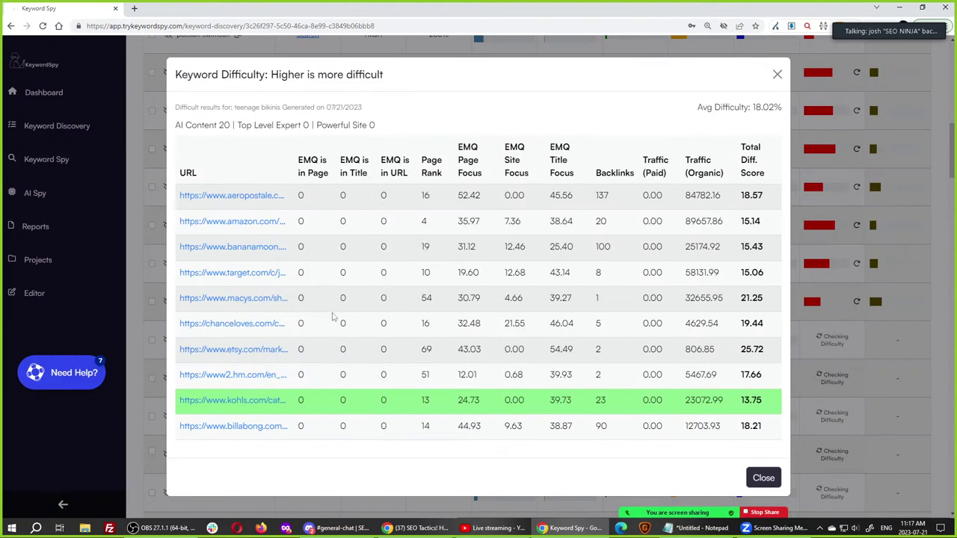
pyautogui.doubleClick(768, 107)
pyautogui.click(762, 479)
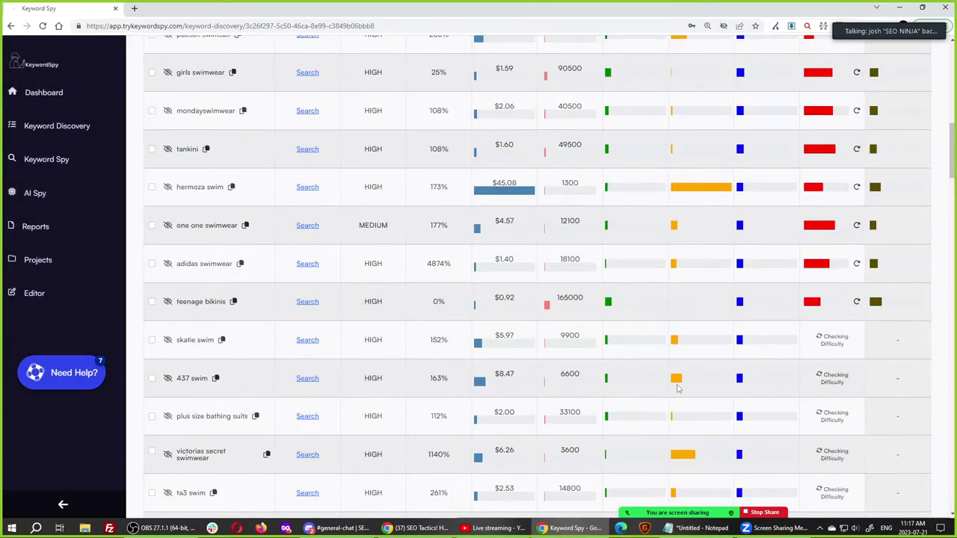
# Sort the "swimwear" keyword ideas by Final ROI, highest first.
pyautogui.scroll(-3, 677, 388)
pyautogui.scroll(10, 678, 388)
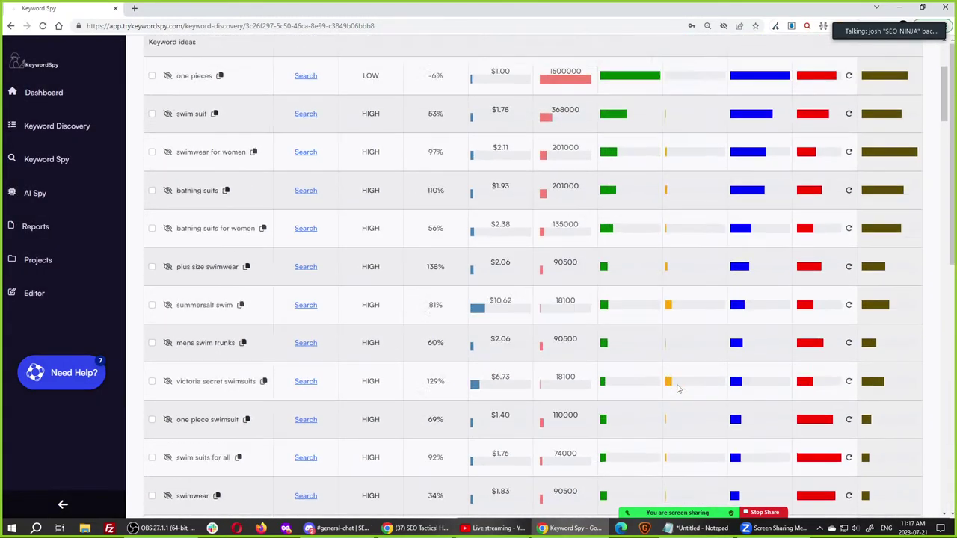
pyautogui.scroll(3, 677, 388)
pyautogui.click(902, 207)
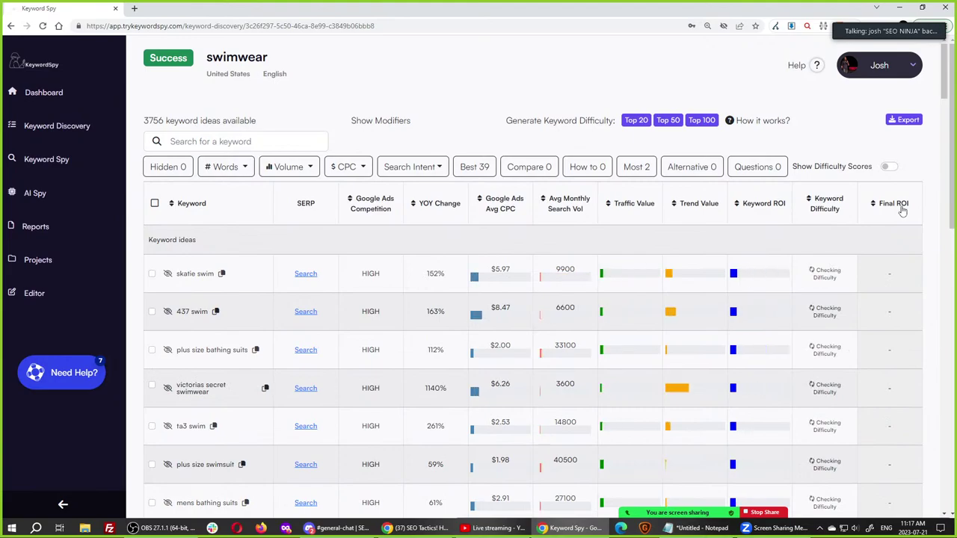
pyautogui.click(901, 209)
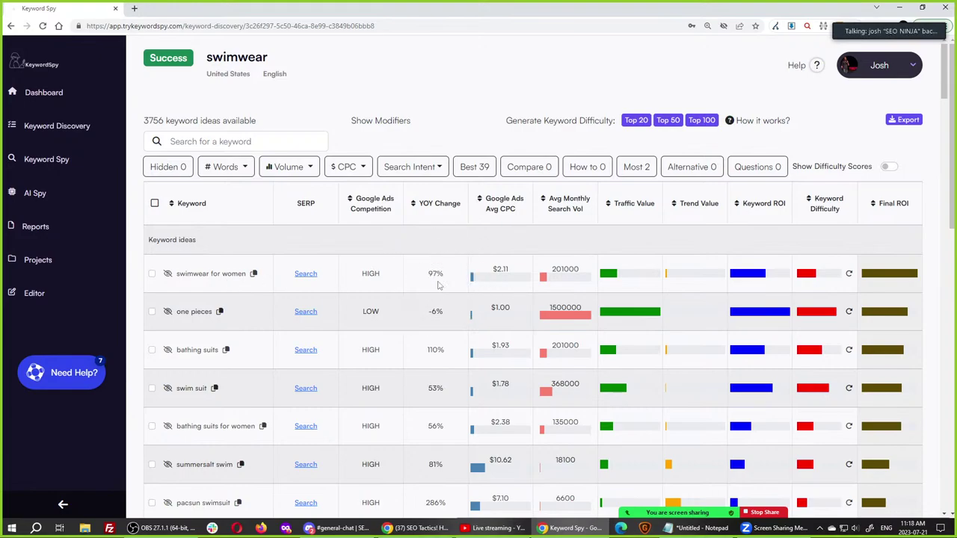
# Open the keyword difficulty breakdown of "swimwear for women" and check its average difficulty and the competitors' exact-match title and URL scores.
pyautogui.click(826, 276)
pyautogui.tripleClick(757, 109)
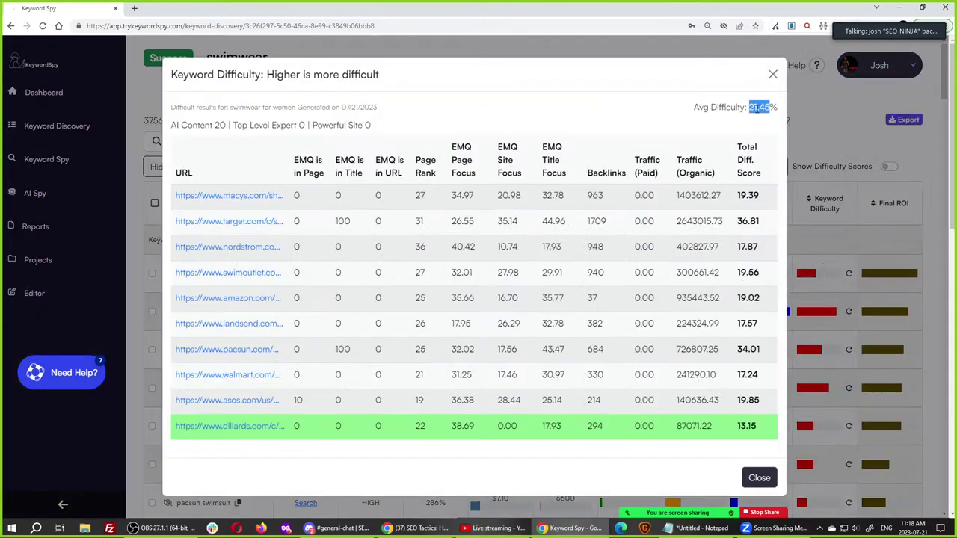
pyautogui.click(757, 108)
pyautogui.doubleClick(342, 350)
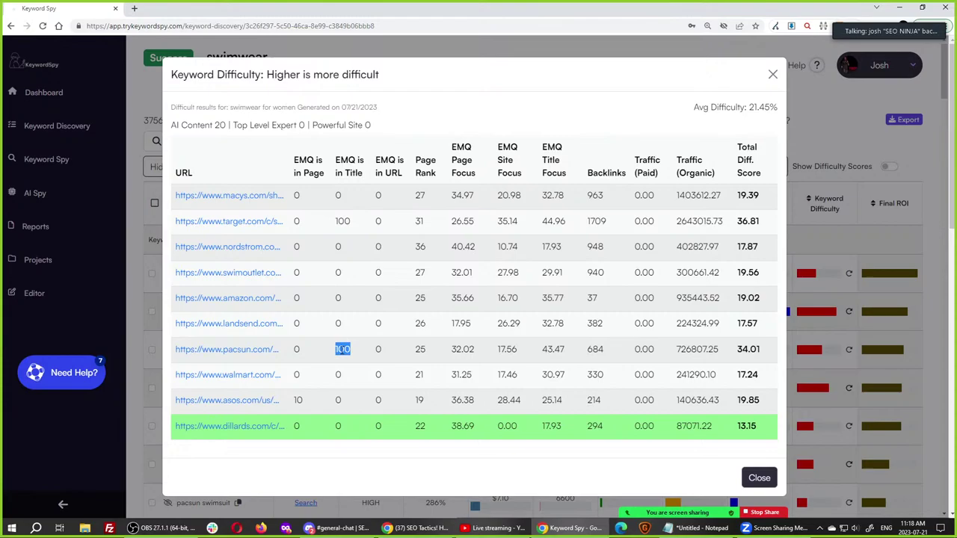
pyautogui.doubleClick(342, 221)
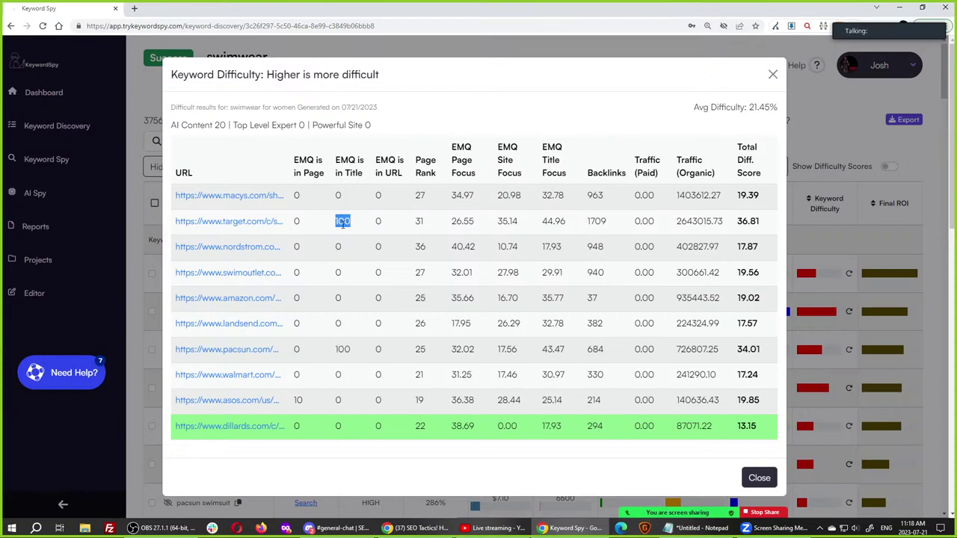
pyautogui.doubleClick(377, 273)
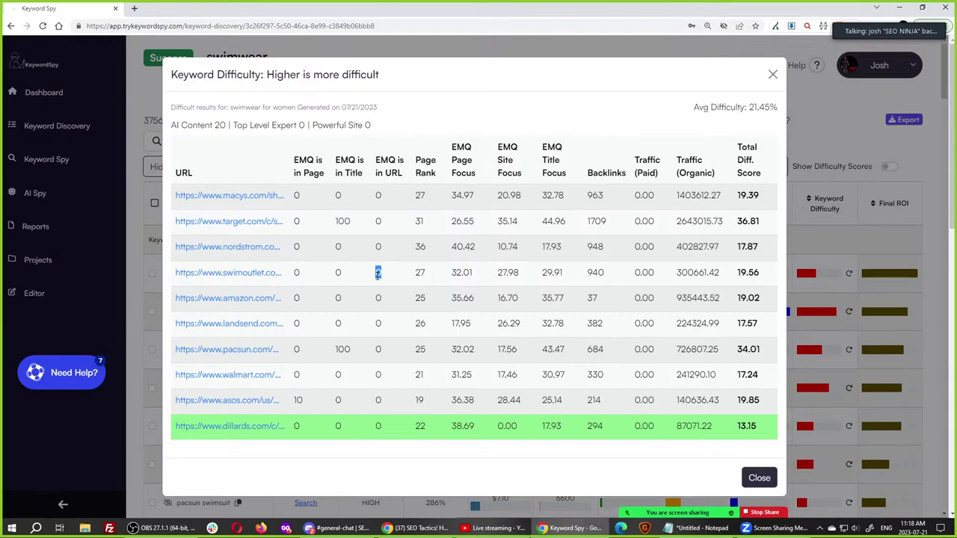
# Compare the Page Rank values of the Amazon, ASOS and Dillard's pages ranking for "swimwear for women".
pyautogui.doubleClick(420, 298)
pyautogui.click(587, 292)
pyautogui.doubleClick(421, 298)
pyautogui.click(421, 399)
pyautogui.doubleClick(420, 425)
pyautogui.doubleClick(419, 400)
pyautogui.doubleClick(421, 425)
pyautogui.click(424, 409)
# Compare the backlink counts of the Target and Nordstrom pages in the "swimwear for women" breakdown.
pyautogui.doubleClick(595, 246)
pyautogui.doubleClick(596, 221)
pyautogui.doubleClick(595, 246)
pyautogui.doubleClick(596, 222)
pyautogui.doubleClick(595, 247)
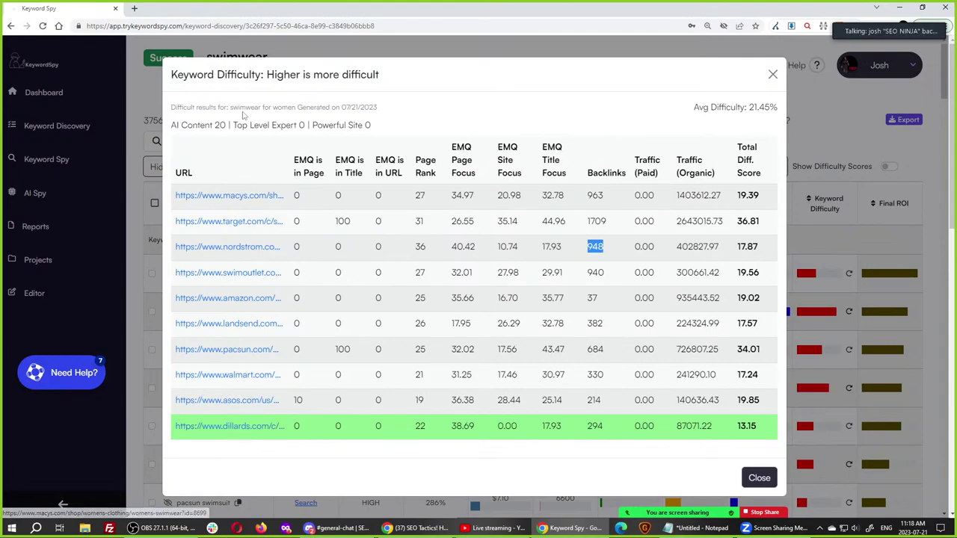
# Compare the EMQ Page Focus scores of the PacSun, SwimOutlet and Target pages ranking for "swimwear for women".
pyautogui.moveTo(230, 108); pyautogui.dragTo(297, 109)
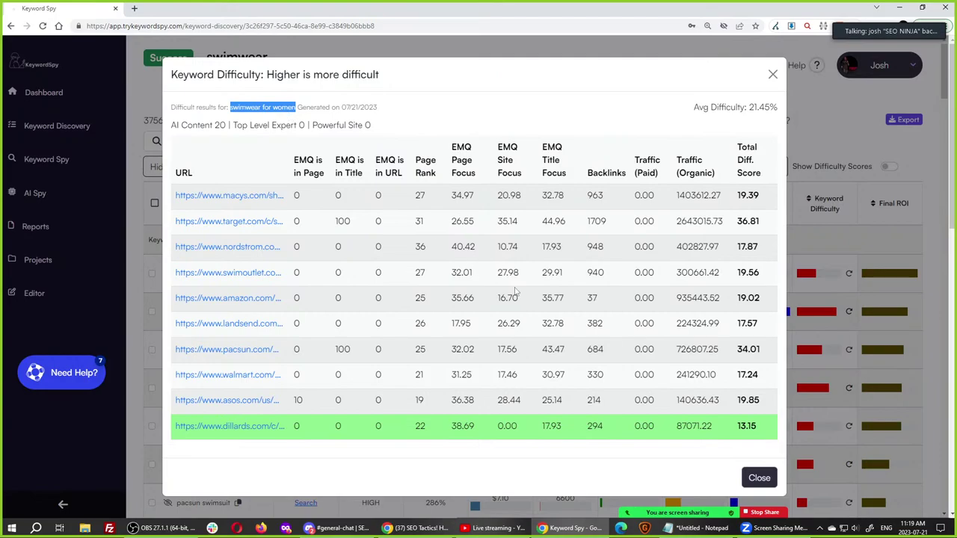
pyautogui.doubleClick(463, 350)
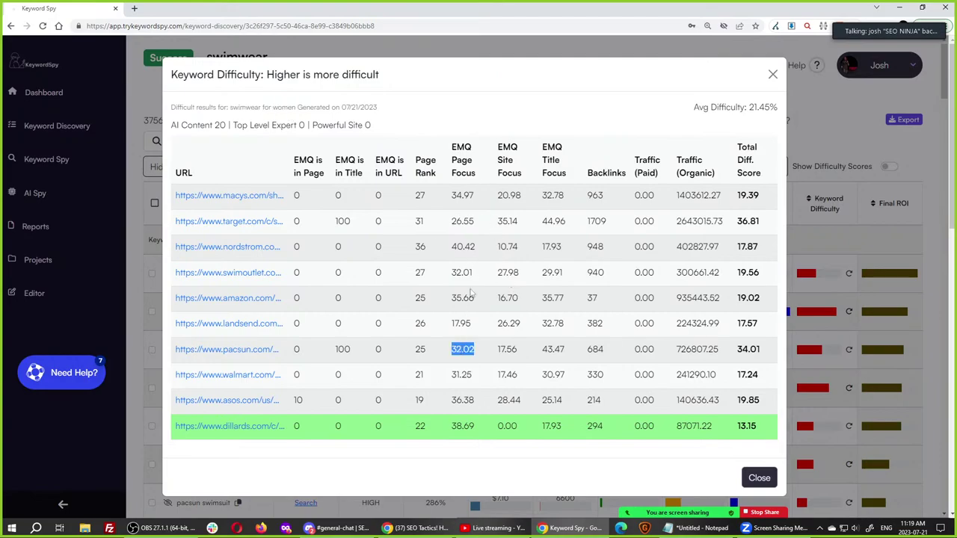
pyautogui.doubleClick(461, 272)
pyautogui.doubleClick(461, 221)
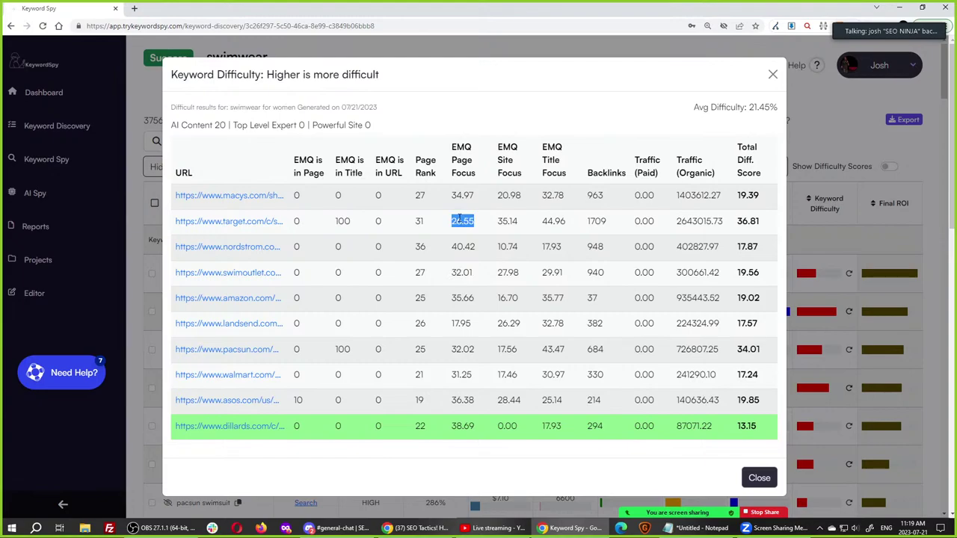
pyautogui.doubleClick(463, 349)
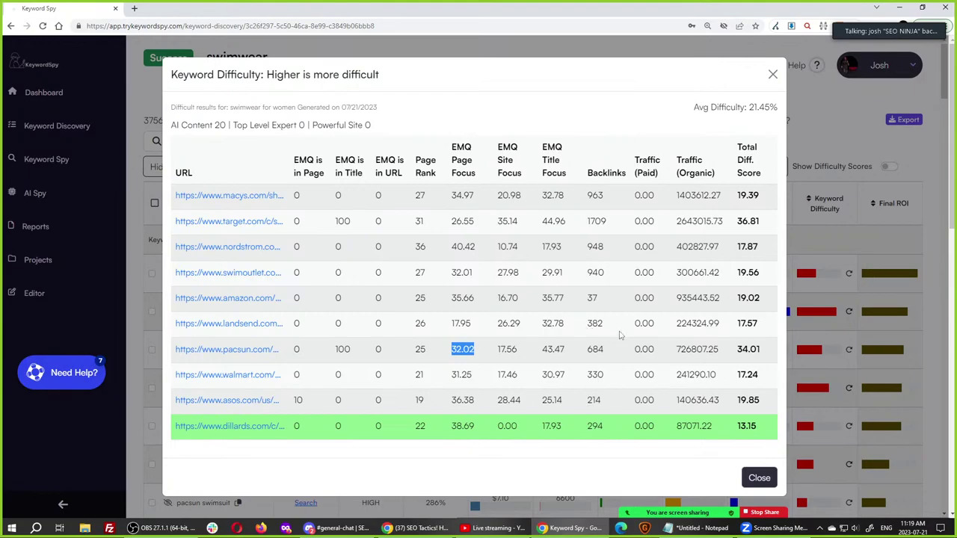
# Compare the organic traffic of the Target, Nordstrom, SwimOutlet, Amazon and Lands' End pages in the "swimwear for women" breakdown.
pyautogui.doubleClick(712, 227)
pyautogui.doubleClick(700, 249)
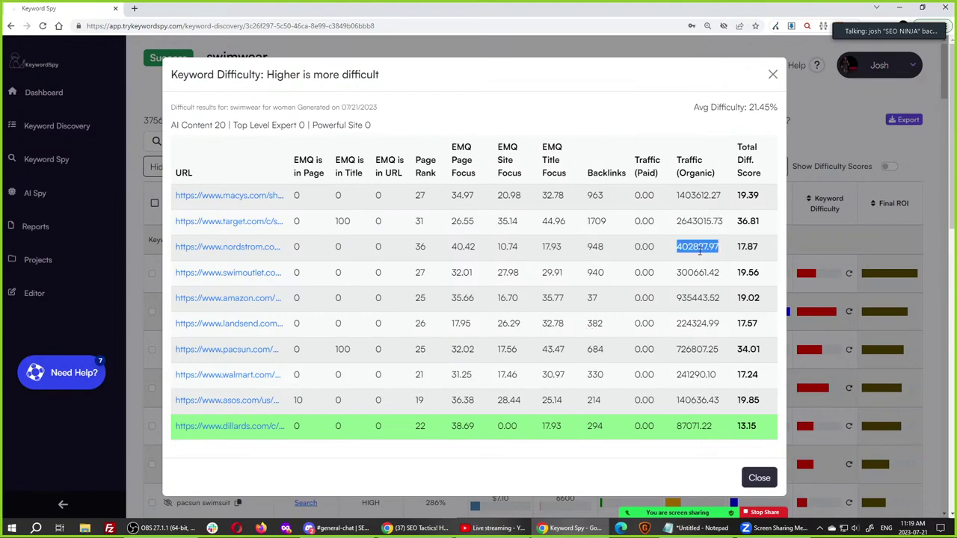
pyautogui.doubleClick(695, 271)
pyautogui.click(698, 295)
pyautogui.doubleClick(698, 297)
pyautogui.doubleClick(697, 323)
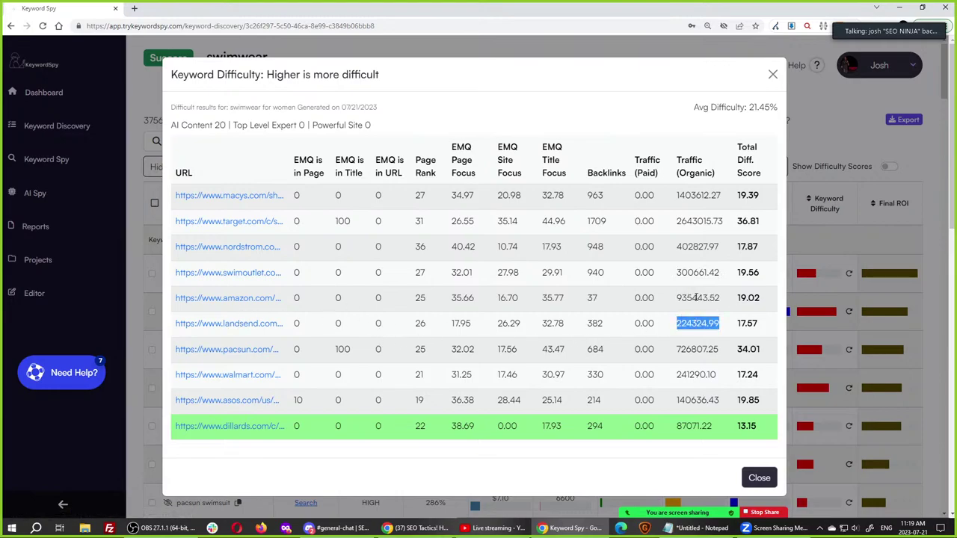
pyautogui.doubleClick(696, 297)
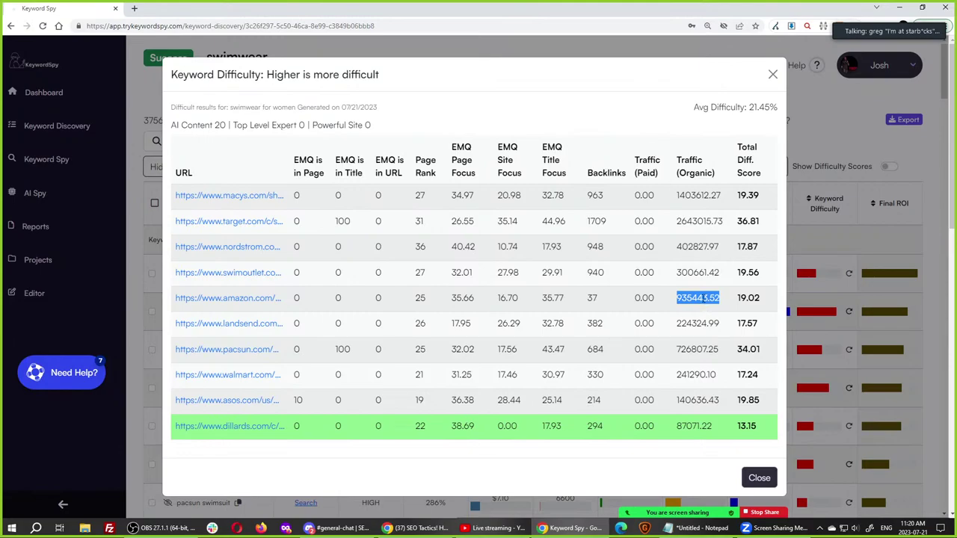
pyautogui.doubleClick(693, 274)
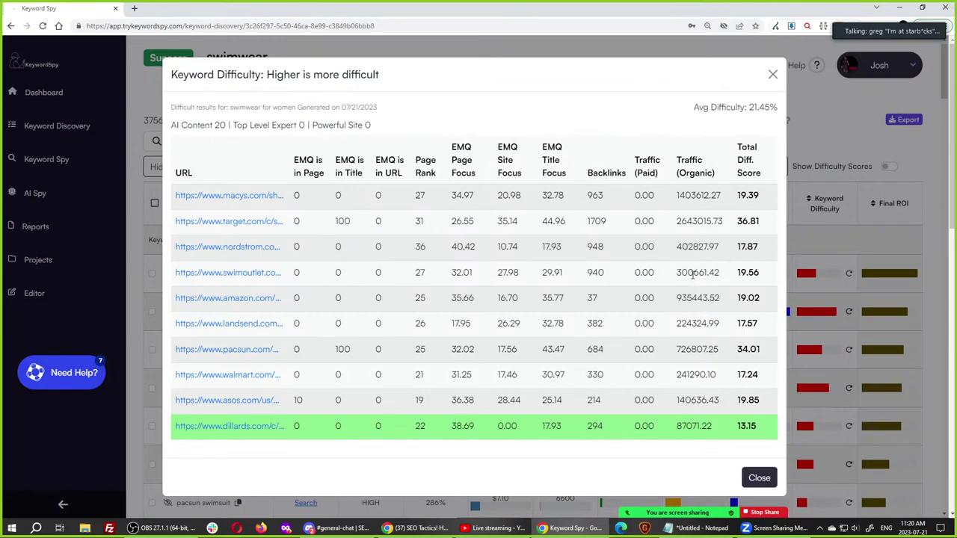
pyautogui.doubleClick(696, 297)
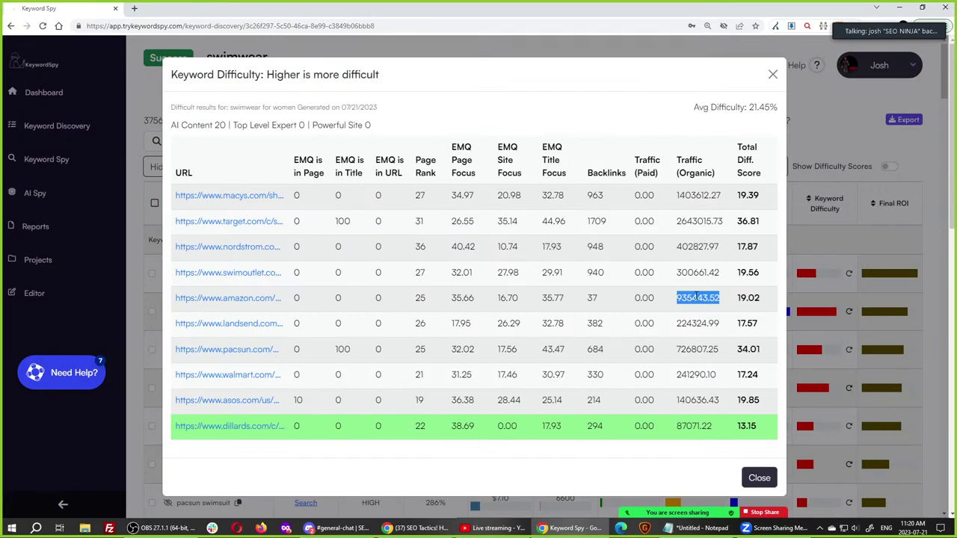
pyautogui.doubleClick(699, 273)
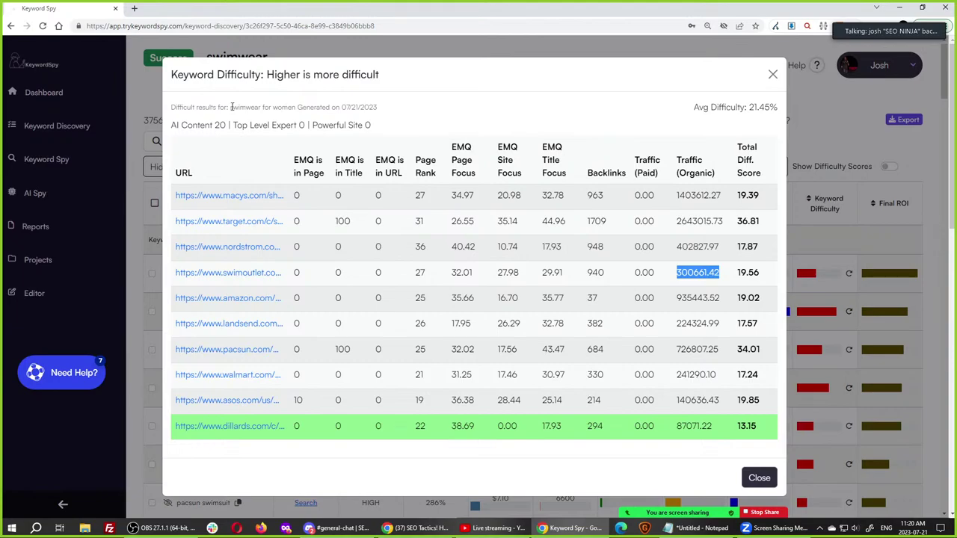
# Check which competitor pages, such as PacSun and Target, have the exact phrase "swimwear for women" in their title.
pyautogui.moveTo(231, 106); pyautogui.dragTo(298, 108)
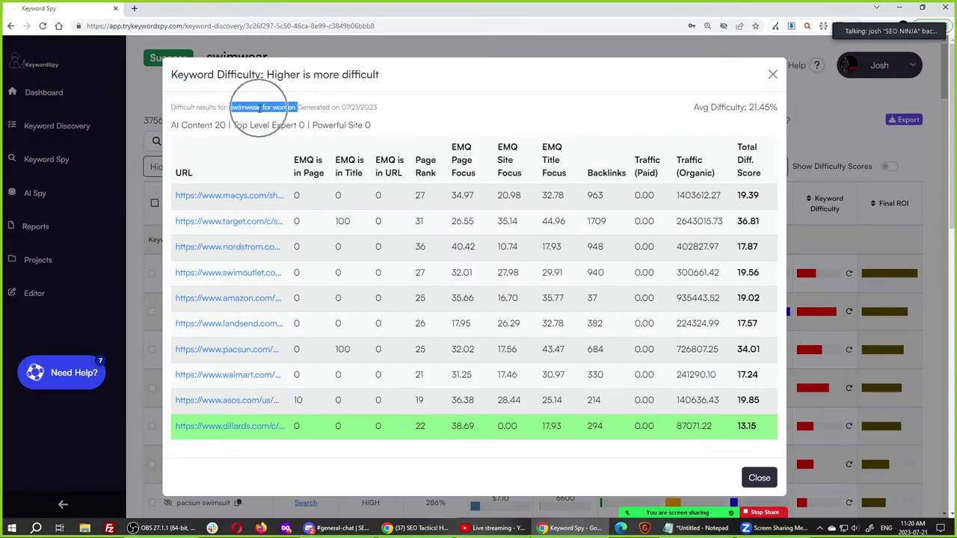
pyautogui.click(234, 107)
pyautogui.moveTo(231, 107); pyautogui.dragTo(297, 108)
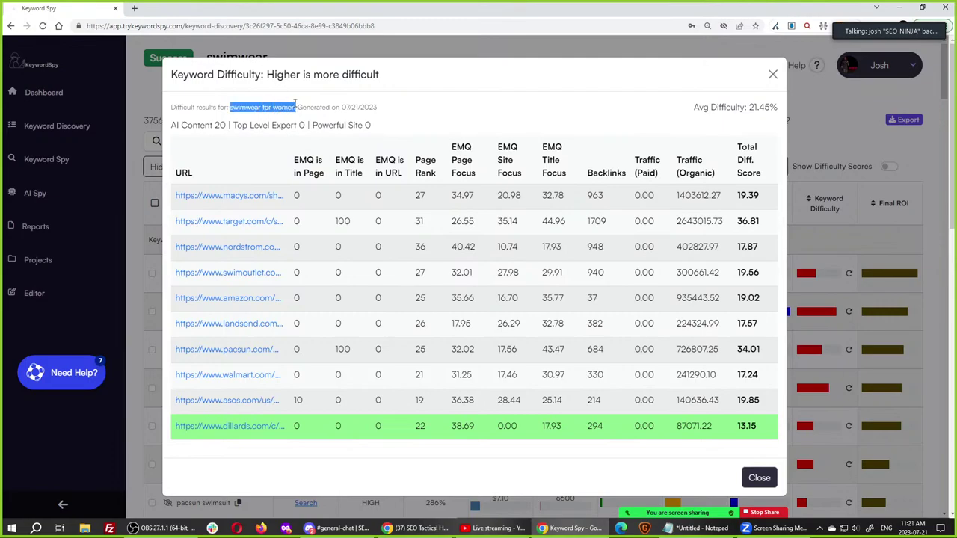
pyautogui.click(386, 278)
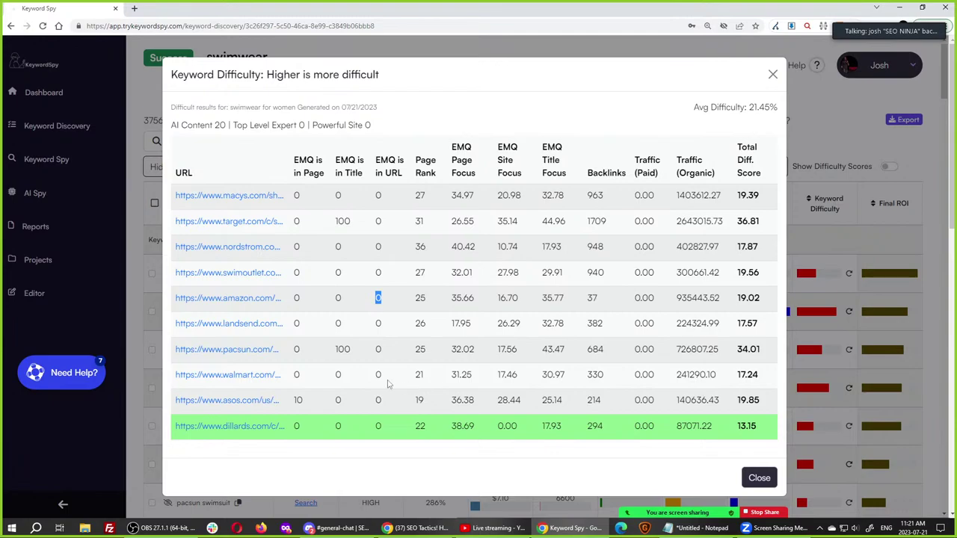
pyautogui.doubleClick(344, 349)
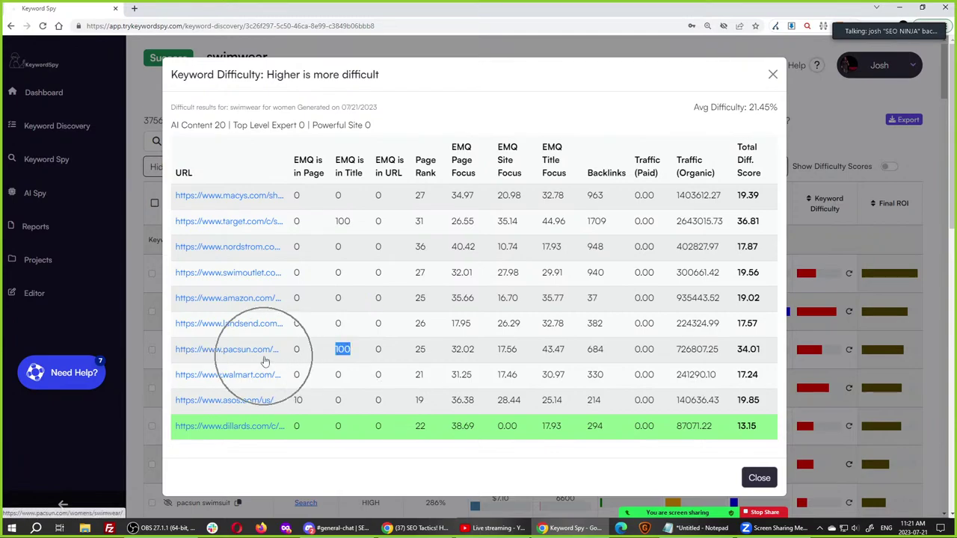
pyautogui.doubleClick(344, 221)
pyautogui.click(333, 298)
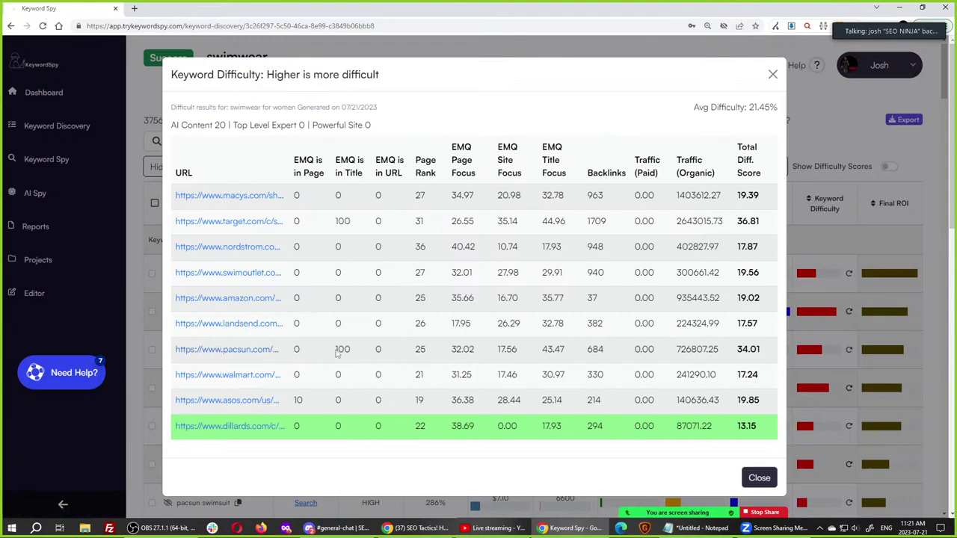
# Check the Dillard's total difficulty score and the average difficulty for "swimwear for women", and close the breakdown.
pyautogui.doubleClick(747, 426)
pyautogui.tripleClick(758, 107)
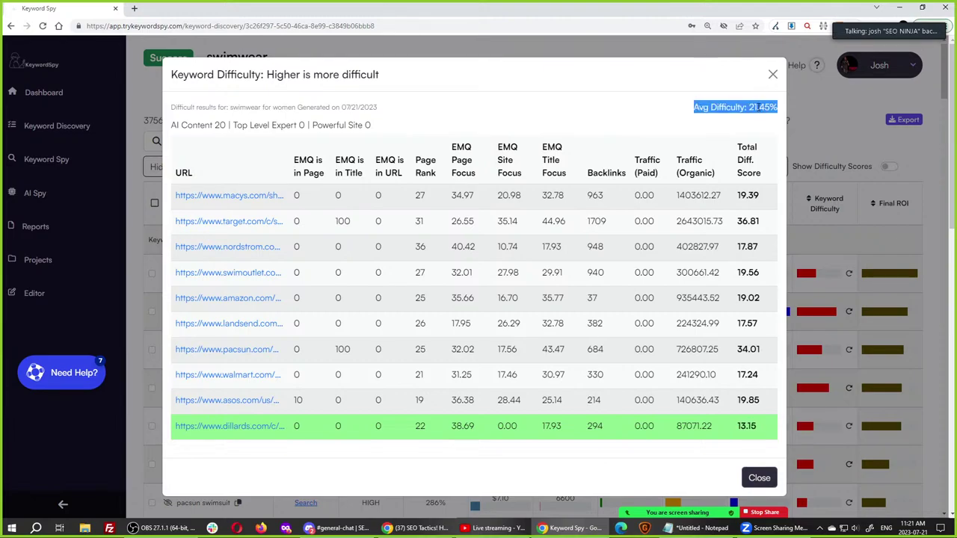
pyautogui.doubleClick(758, 107)
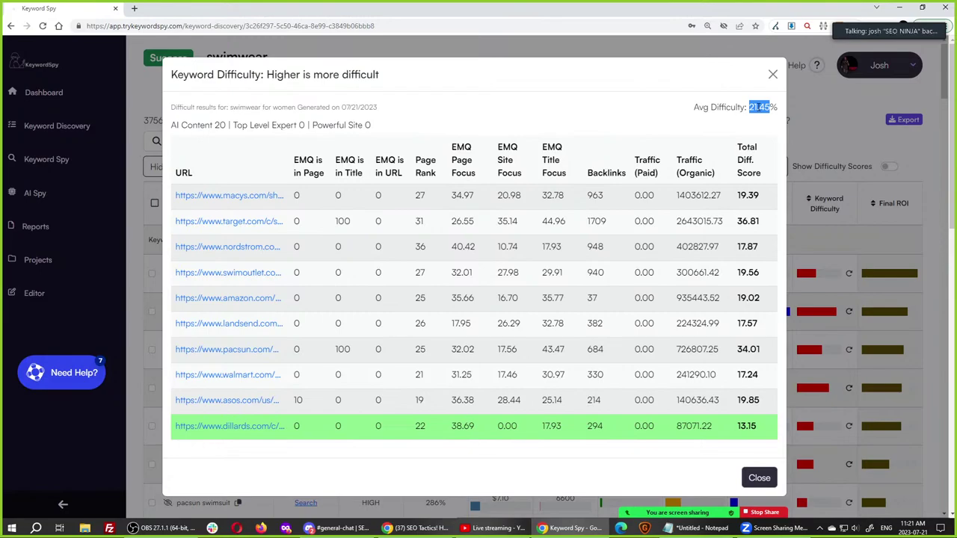
pyautogui.click(74, 233)
pyautogui.click(758, 478)
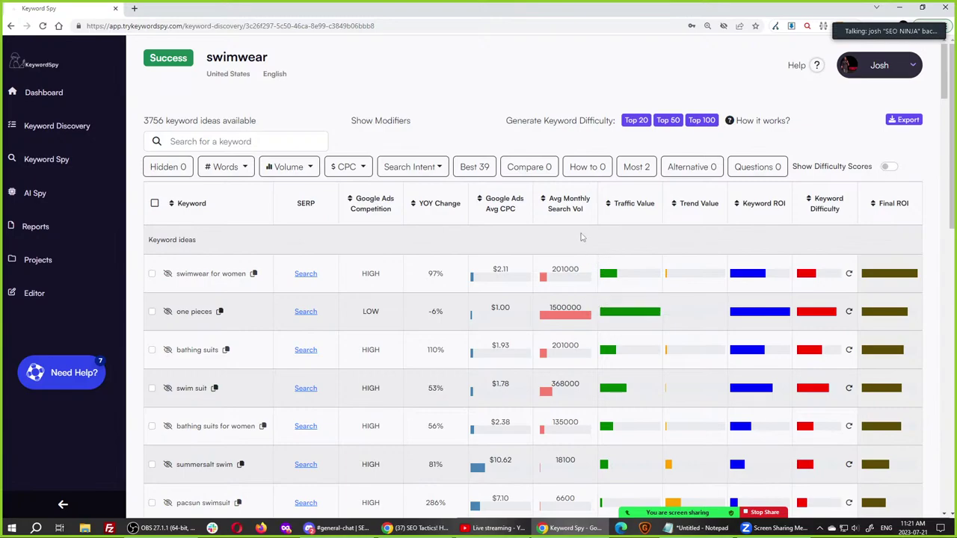
# Filter the swimwear keyword ideas by "full" and review the matching keywords.
pyautogui.doubleClick(152, 121)
pyautogui.click(197, 142)
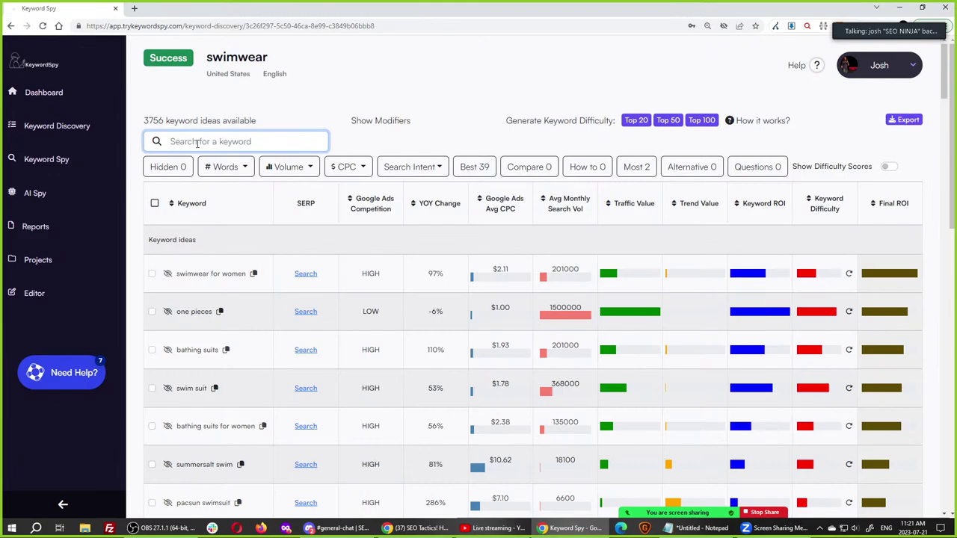
pyautogui.write('full')
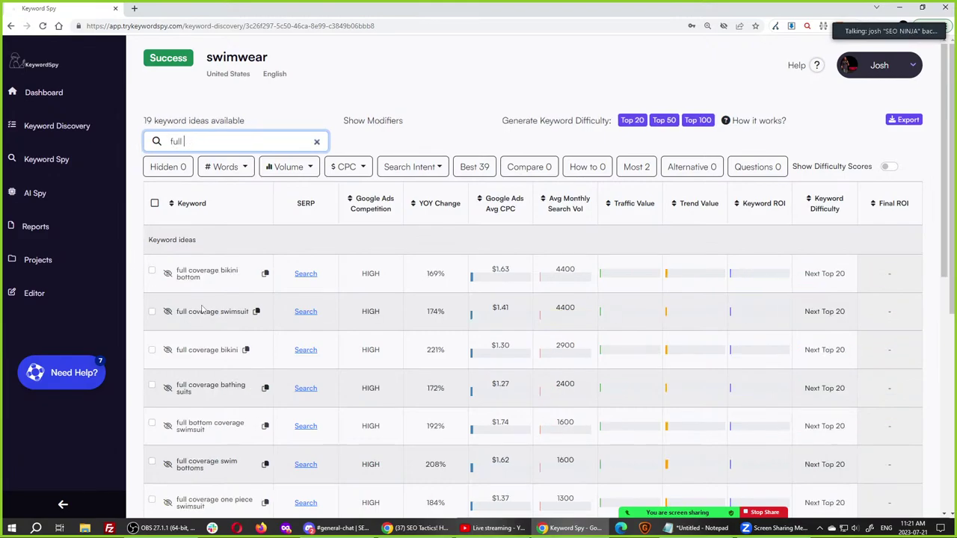
pyautogui.scroll(-5, 202, 309)
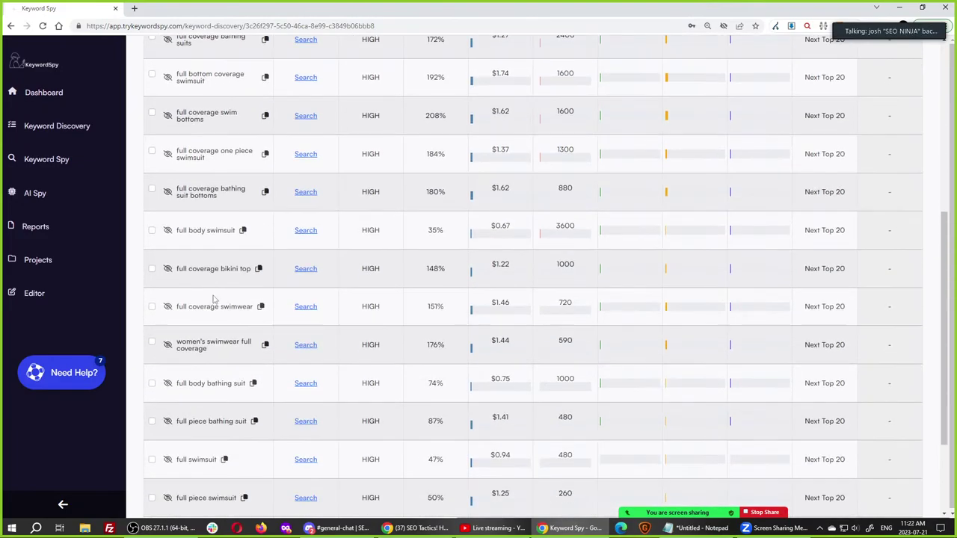
pyautogui.scroll(-1, 213, 299)
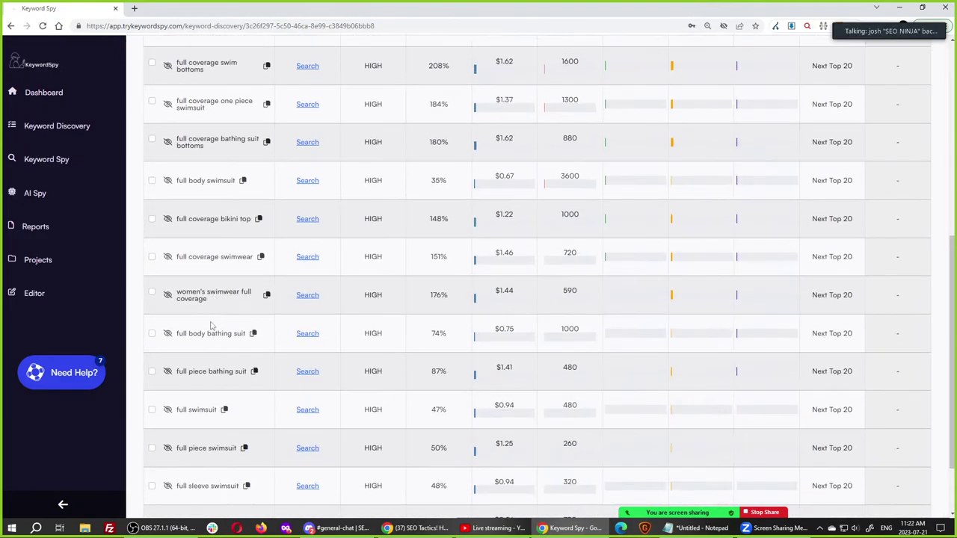
pyautogui.scroll(6, 217, 359)
# Narrow the keyword filter to "full figure", check for matches, and clear the filter.
pyautogui.write('figure')
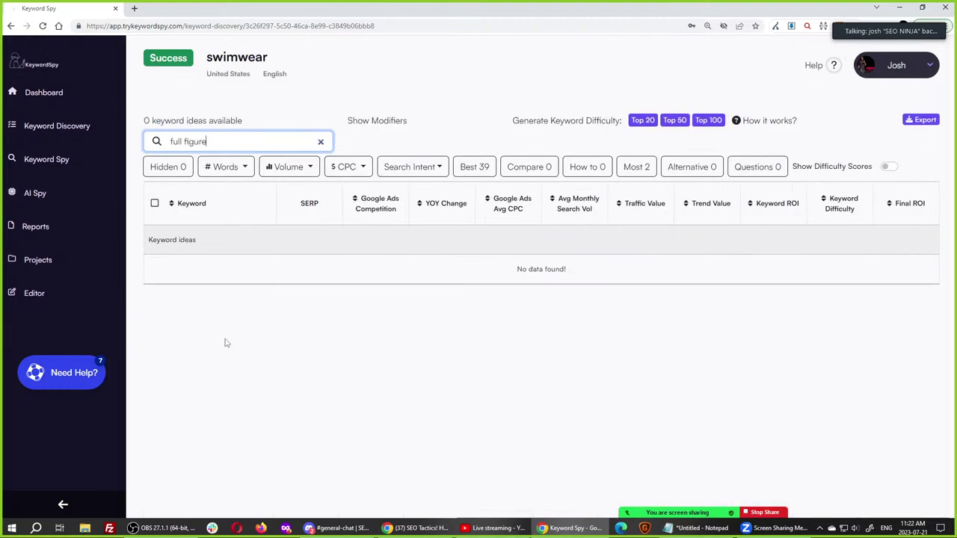
pyautogui.hotkey('ctrl', 'a')
pyautogui.press('BackSpace')
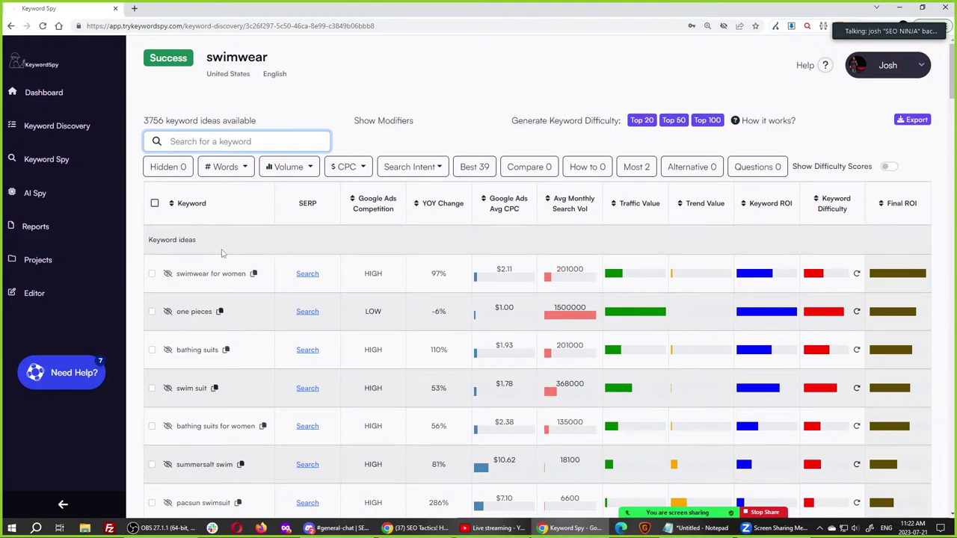
# Review the full swimwear keyword list and open the keyword difficulty breakdown of "bathing suits for women".
pyautogui.scroll(-2, 198, 350)
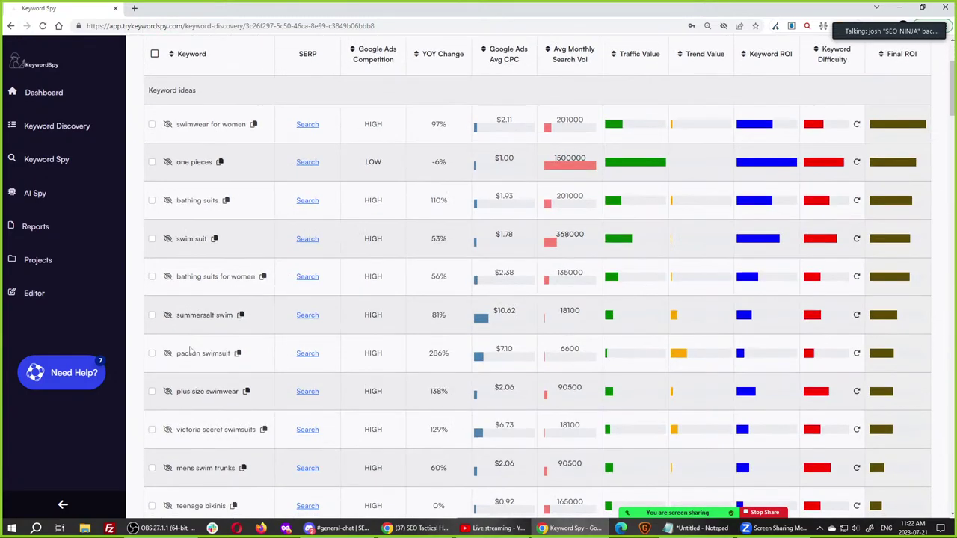
pyautogui.scroll(2, 724, 290)
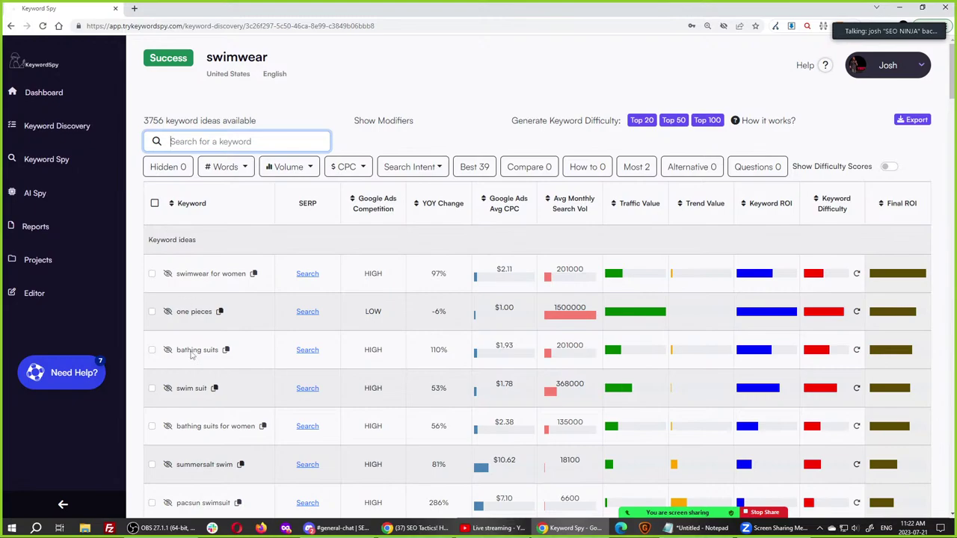
pyautogui.scroll(-1, 209, 429)
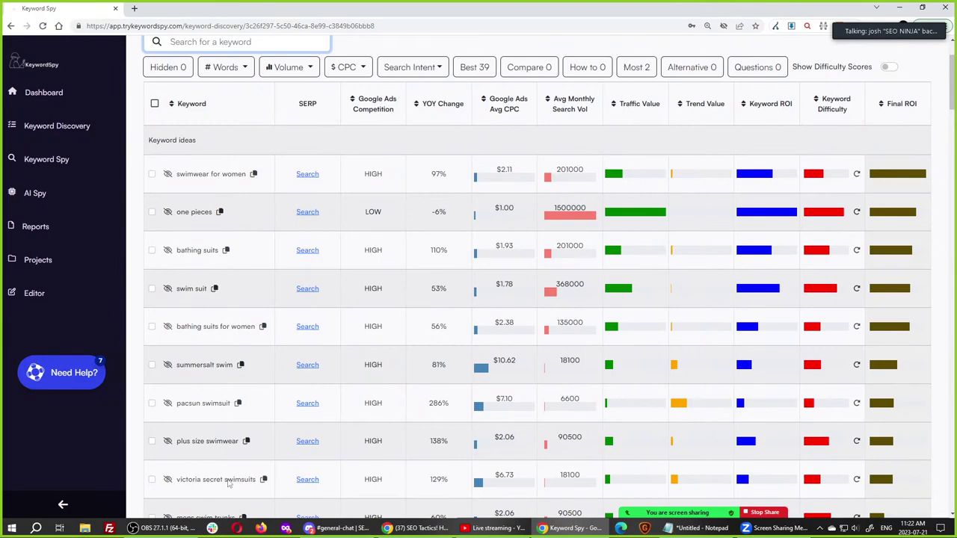
pyautogui.press('ctrl')
pyautogui.press('ctrl')
pyautogui.press('ctrl')
pyautogui.press('ctrl')
pyautogui.click(813, 334)
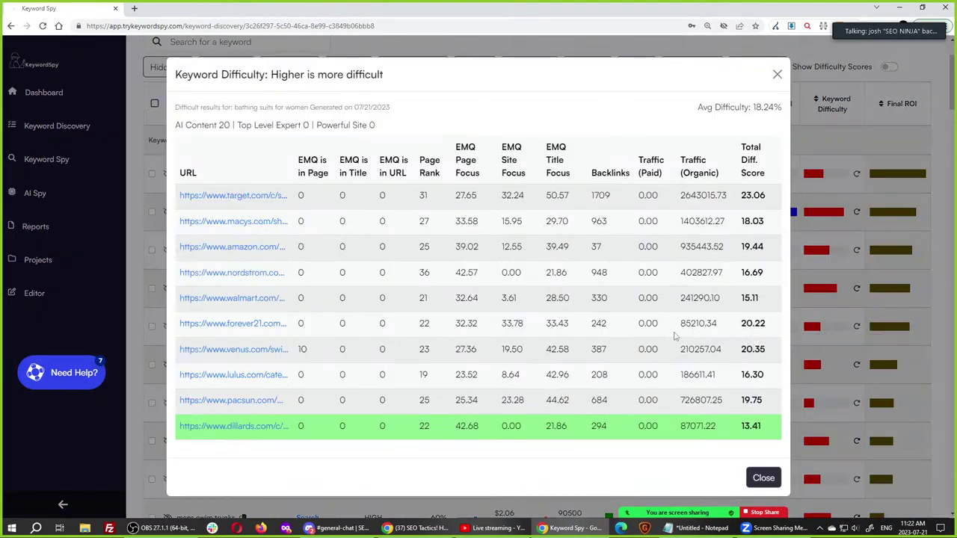
# Check the exact-match title scores of the Venus and Macy's pages against the keyword "bathing suits for women".
pyautogui.doubleClick(342, 349)
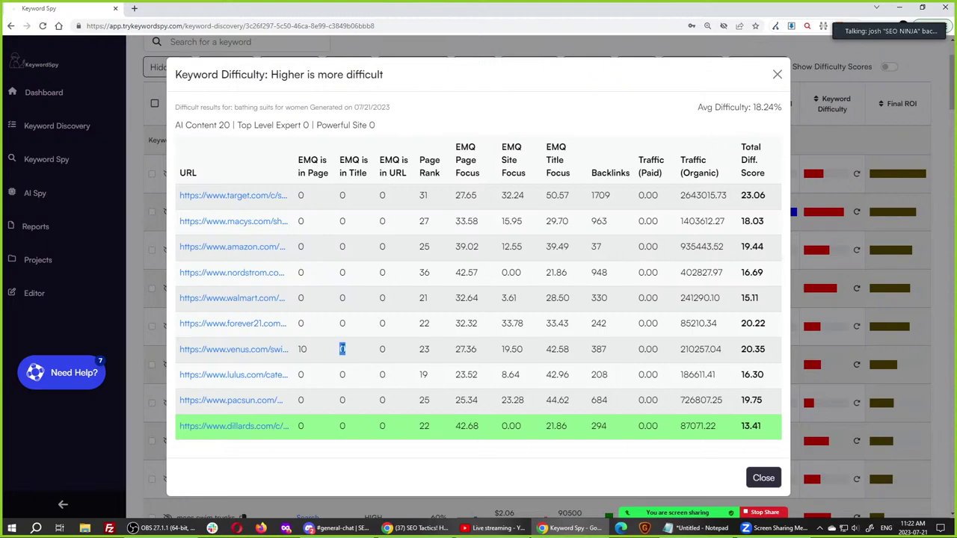
pyautogui.doubleClick(341, 221)
pyautogui.click(340, 222)
pyautogui.moveTo(236, 107); pyautogui.dragTo(310, 107)
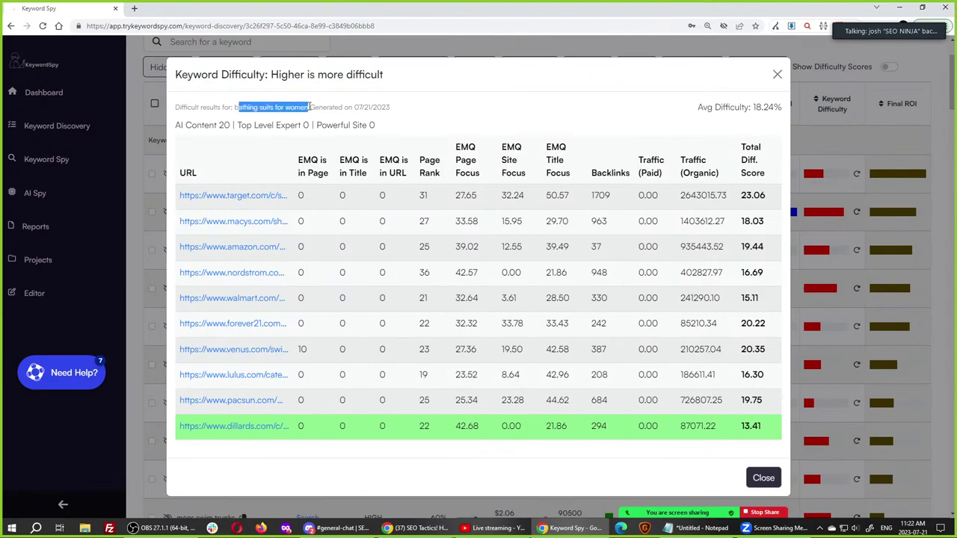
pyautogui.click(231, 109)
pyautogui.moveTo(232, 107); pyautogui.dragTo(309, 106)
# Compare the Page Rank values of the Walmart, PacSun and Dillard's pages ranking for "bathing suits for women".
pyautogui.click(430, 321)
pyautogui.doubleClick(423, 297)
pyautogui.click(430, 312)
pyautogui.doubleClick(424, 400)
pyautogui.click(431, 428)
pyautogui.doubleClick(424, 426)
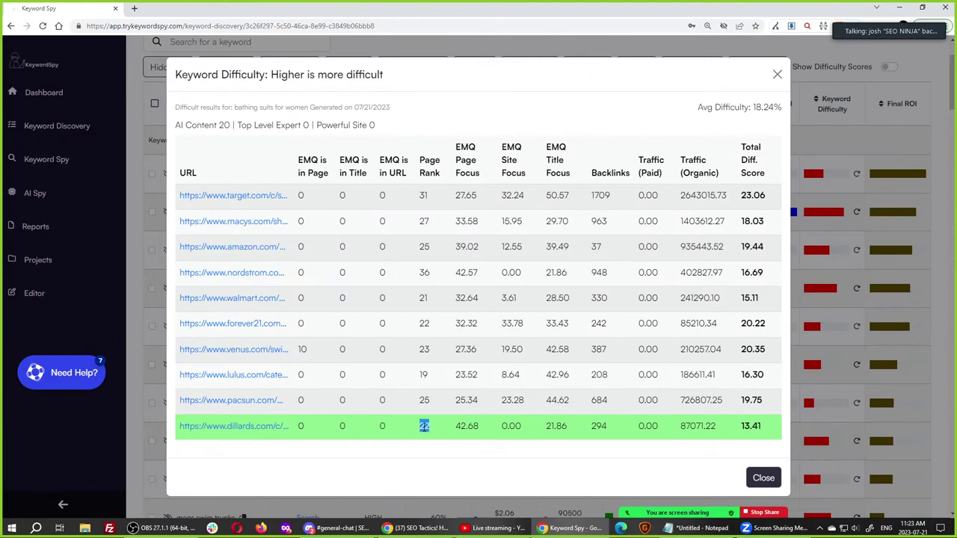
# Compare the competitors' backlink counts for "bathing suits for women", including the Amazon, Forever 21, Walmart and Nordstrom pages.
pyautogui.doubleClick(596, 247)
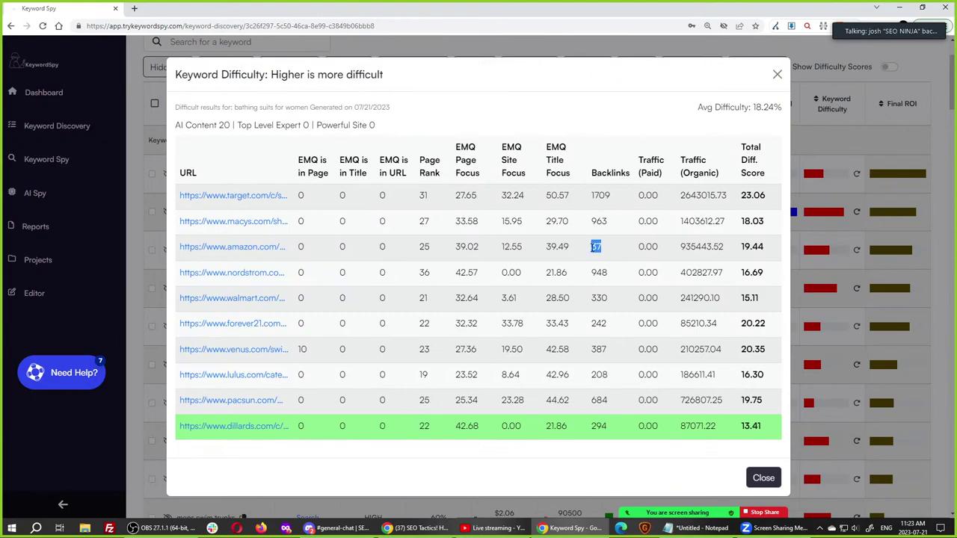
pyautogui.click(605, 311)
pyautogui.doubleClick(600, 325)
pyautogui.click(598, 318)
pyautogui.doubleClick(599, 297)
pyautogui.click(600, 288)
pyautogui.doubleClick(599, 272)
pyautogui.click(599, 372)
pyautogui.moveTo(592, 198); pyautogui.dragTo(617, 441)
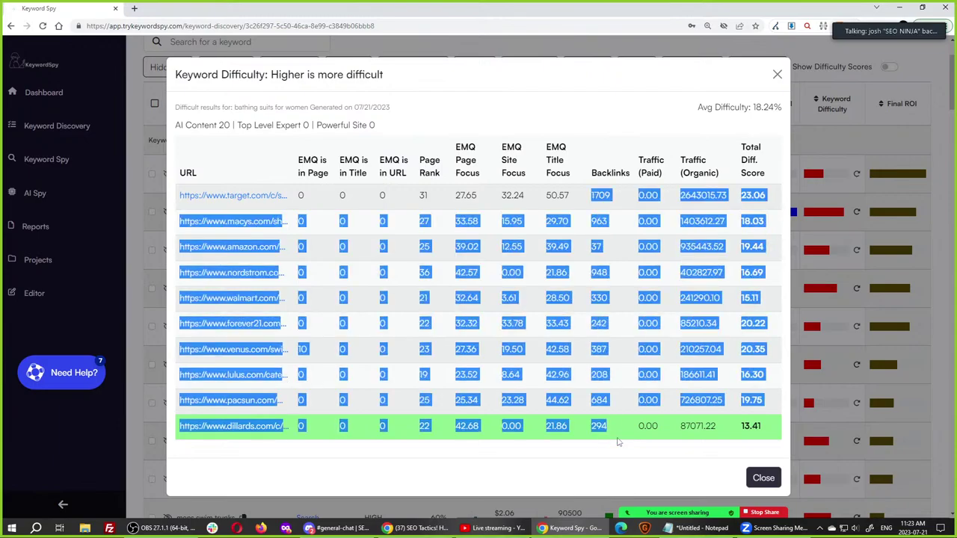
pyautogui.click(602, 370)
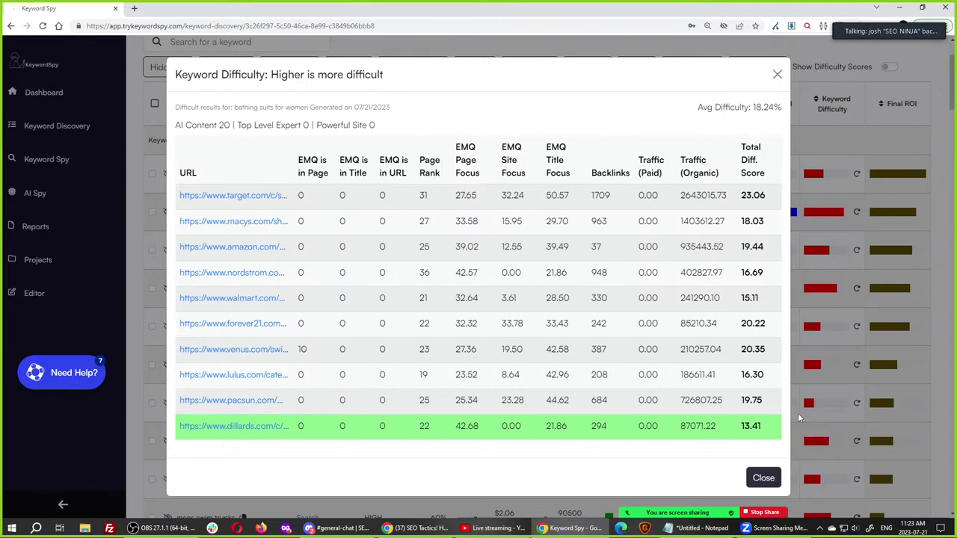
# Check the total difficulty scores of the Walmart and Nordstrom pages for "bathing suits for women".
pyautogui.doubleClick(750, 298)
pyautogui.doubleClick(759, 274)
pyautogui.moveTo(234, 107); pyautogui.dragTo(302, 109)
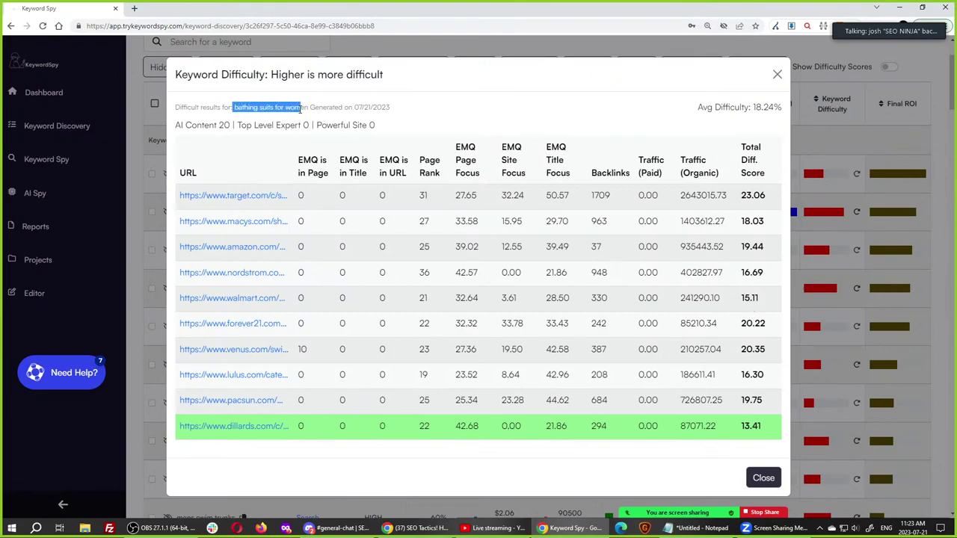
# Review the competitor URLs in the difficulty results for "bathing suits for women" and close the results.
pyautogui.click(734, 309)
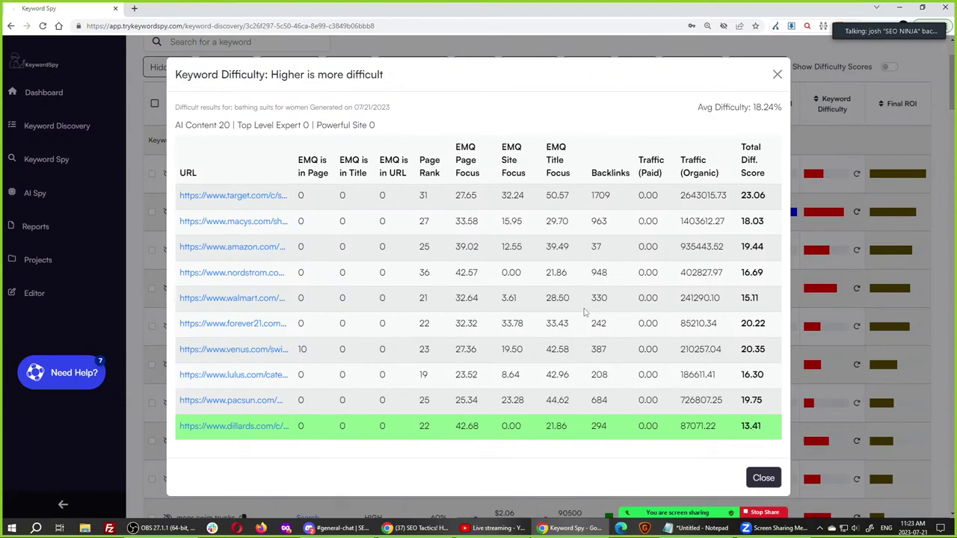
pyautogui.click(249, 332)
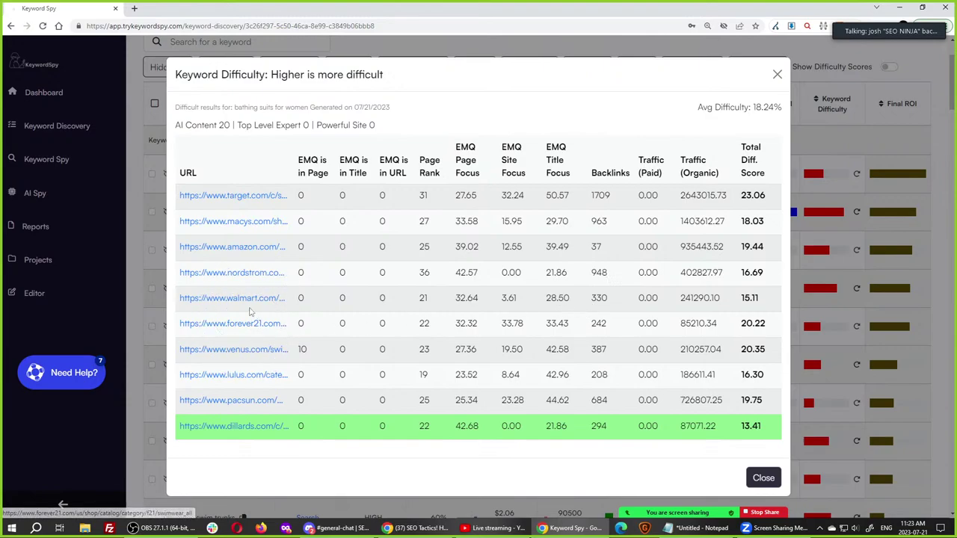
pyautogui.click(249, 305)
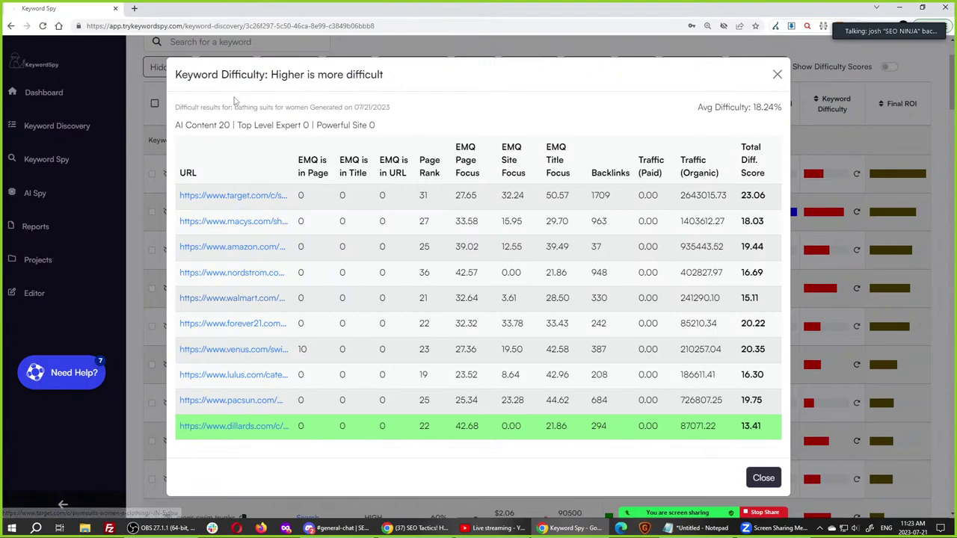
pyautogui.moveTo(233, 108); pyautogui.dragTo(310, 107)
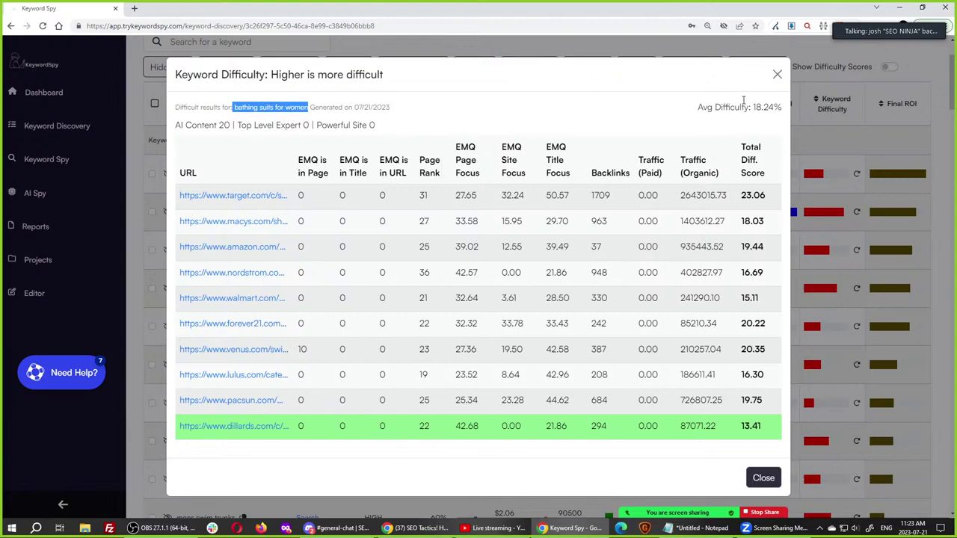
pyautogui.click(777, 74)
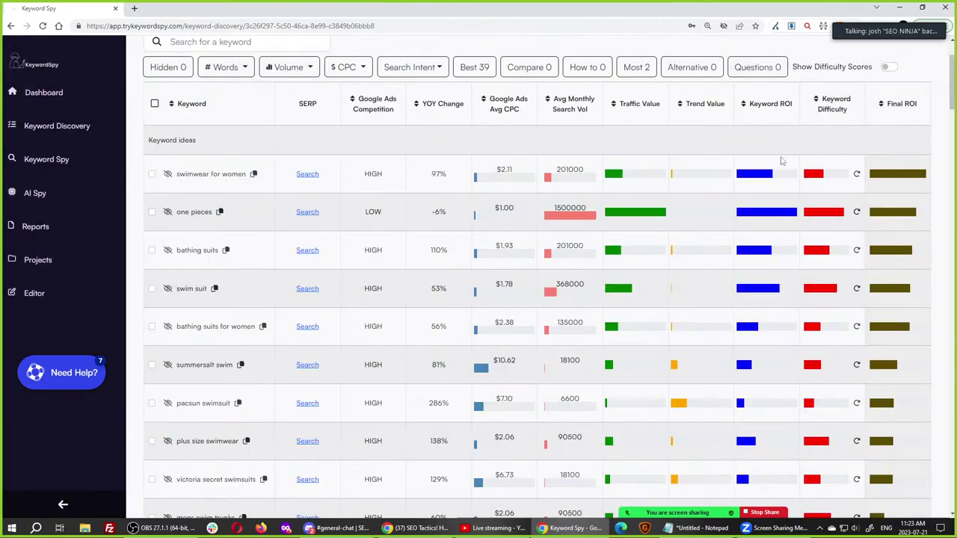
# Sort the swimwear keyword ideas by Keyword Difficulty, easiest first, and compare the easier and harder keywords down the list.
pyautogui.click(841, 109)
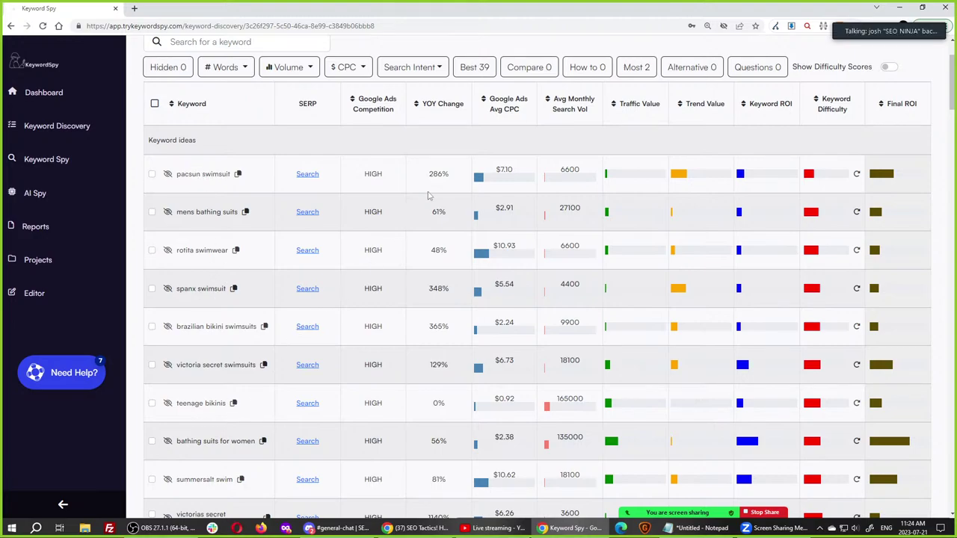
pyautogui.click(444, 392)
pyautogui.click(495, 209)
pyautogui.click(566, 257)
pyautogui.scroll(-5, 384, 335)
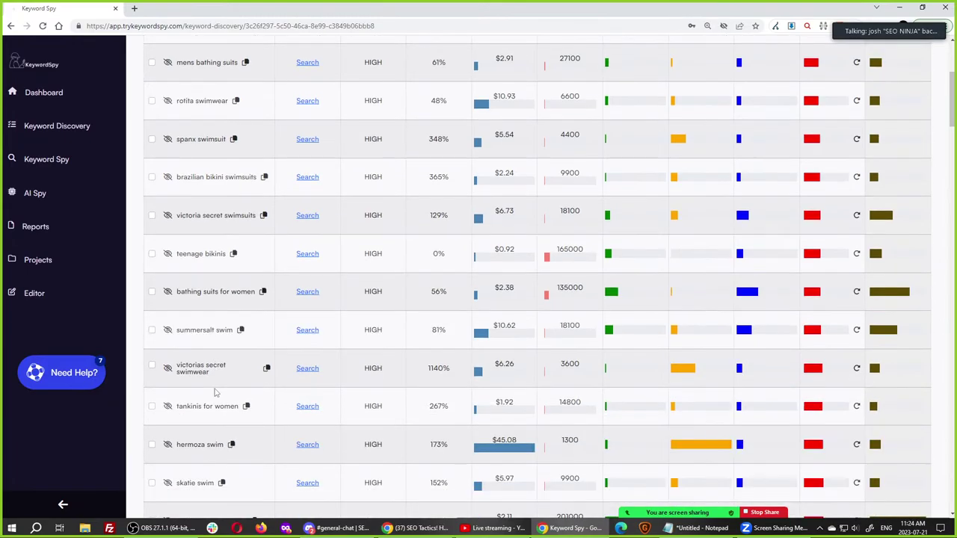
pyautogui.scroll(-15, 795, 367)
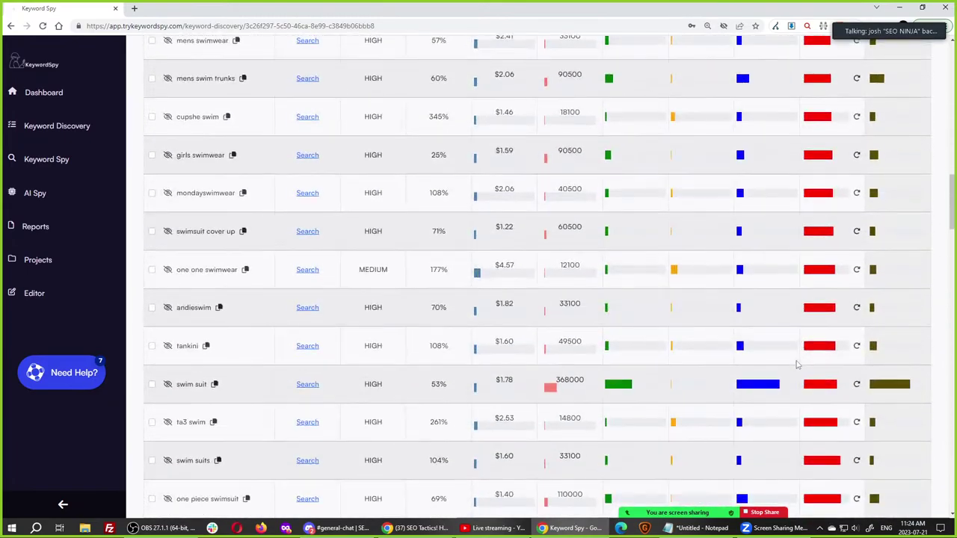
pyautogui.scroll(10, 833, 215)
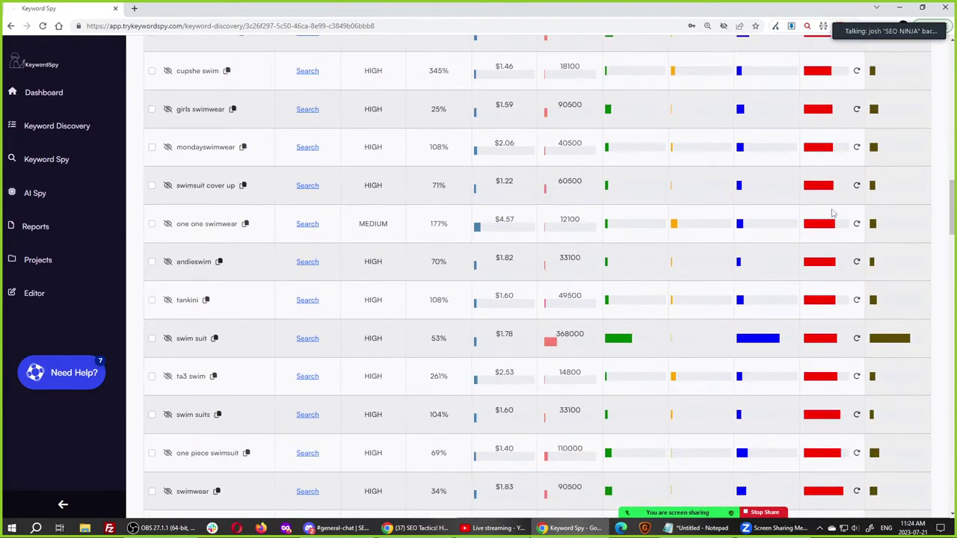
pyautogui.scroll(10, 832, 215)
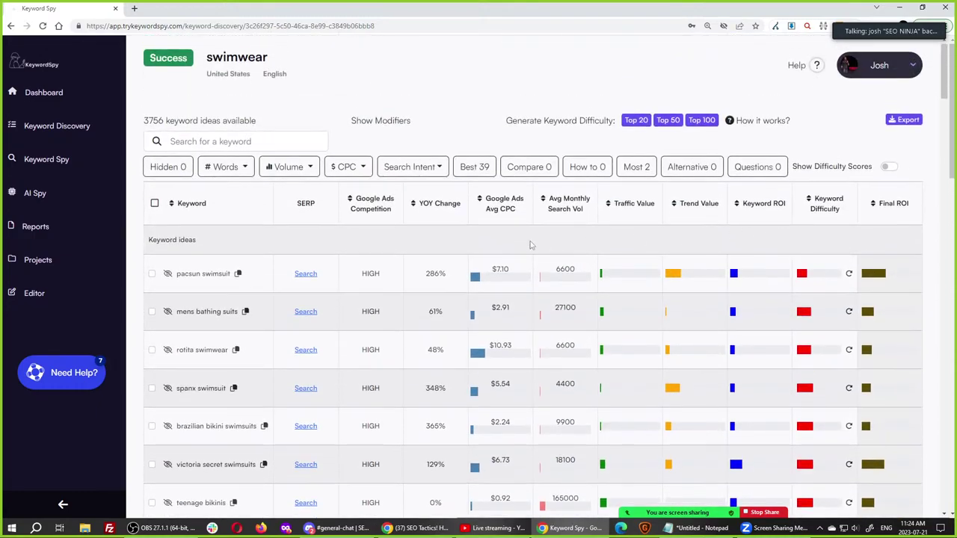
# Sort the swimwear keyword ideas by Google Ads Avg CPC, highest first, and generate the difficulty for the next top 20 keywords.
pyautogui.click(501, 213)
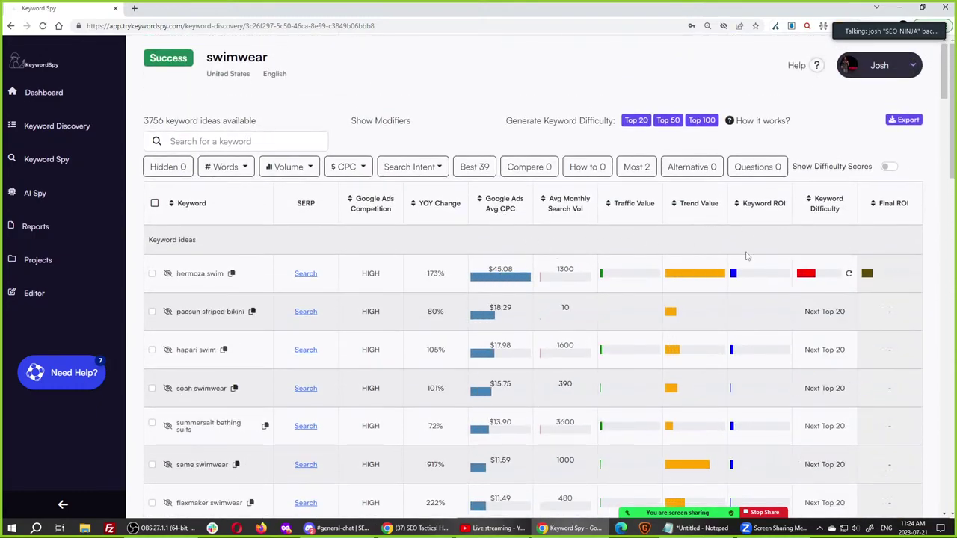
pyautogui.click(823, 311)
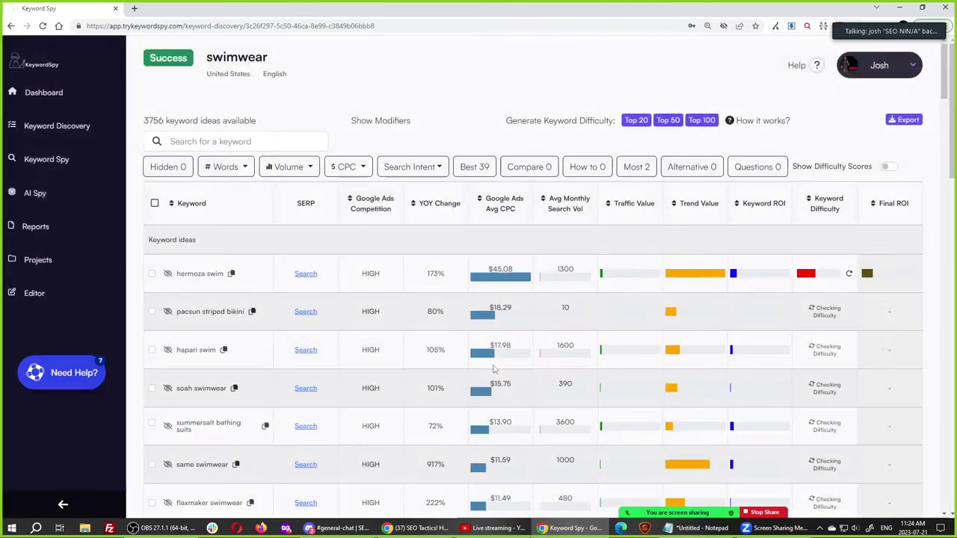
pyautogui.click(493, 370)
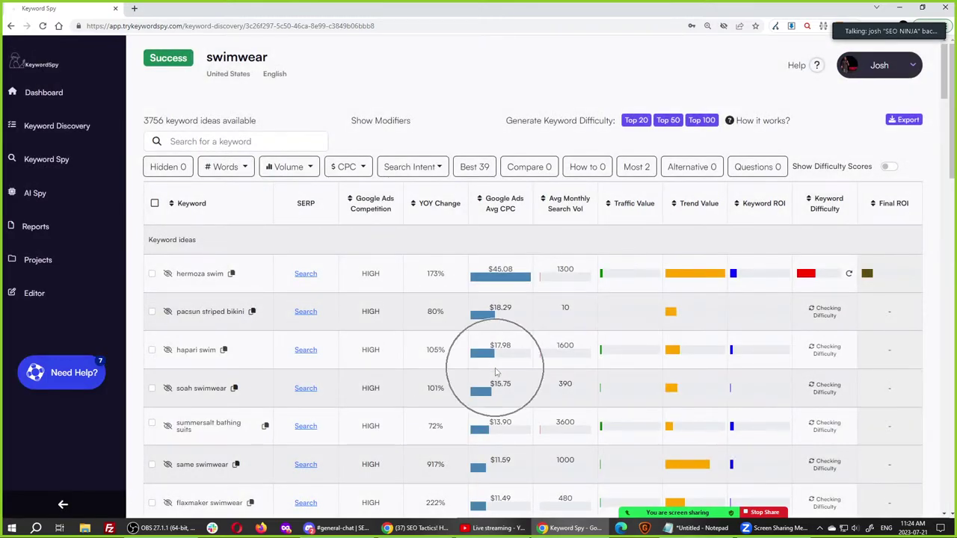
pyautogui.click(495, 371)
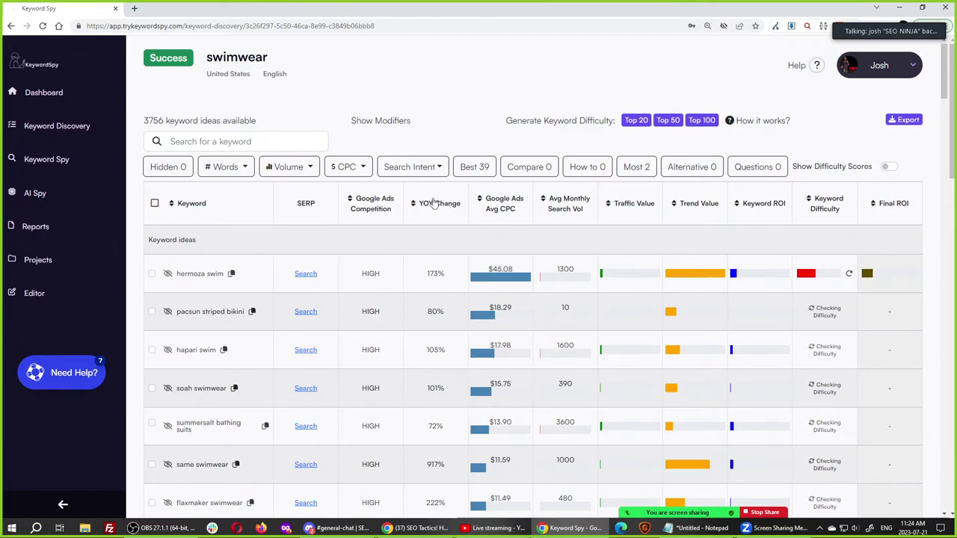
pyautogui.click(828, 374)
pyautogui.click(503, 203)
pyautogui.click(429, 205)
pyautogui.click(432, 346)
# Check the YouTube live stream's chat for viewer questions and return to the swimwear keyword ideas.
pyautogui.hotkey('alt', 'Tab')
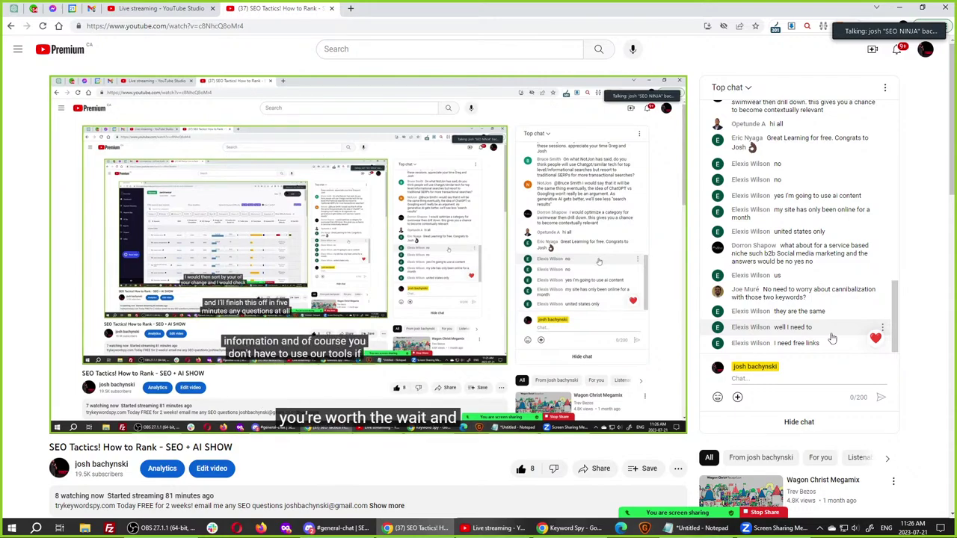
pyautogui.hotkey('alt', 'Tab')
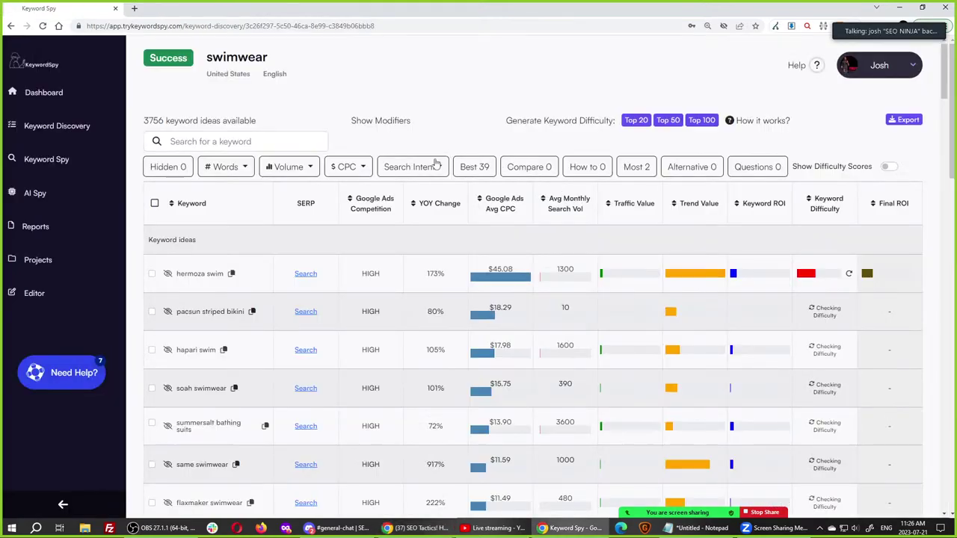
# Open the "digital signage softwares" report in the content editor and show its brief.
pyautogui.click(32, 293)
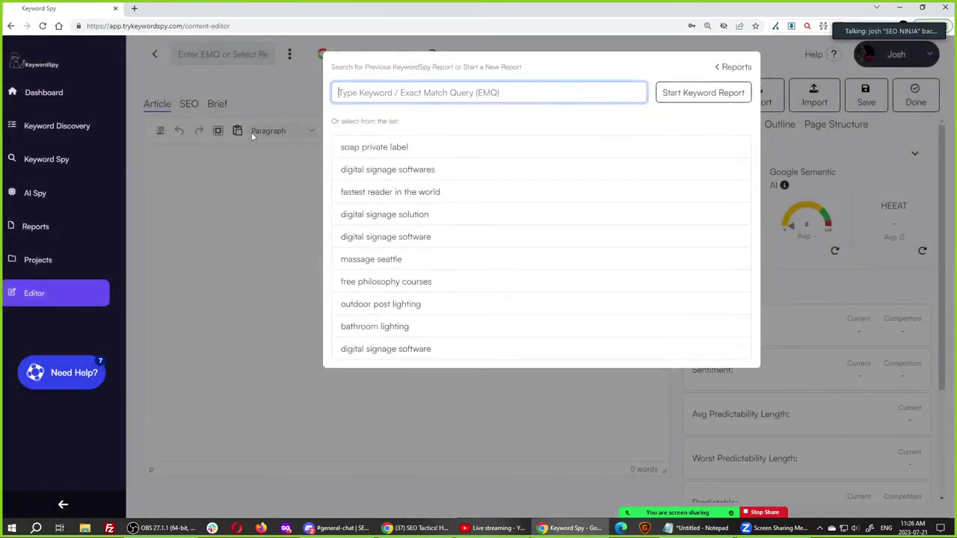
pyautogui.click(384, 172)
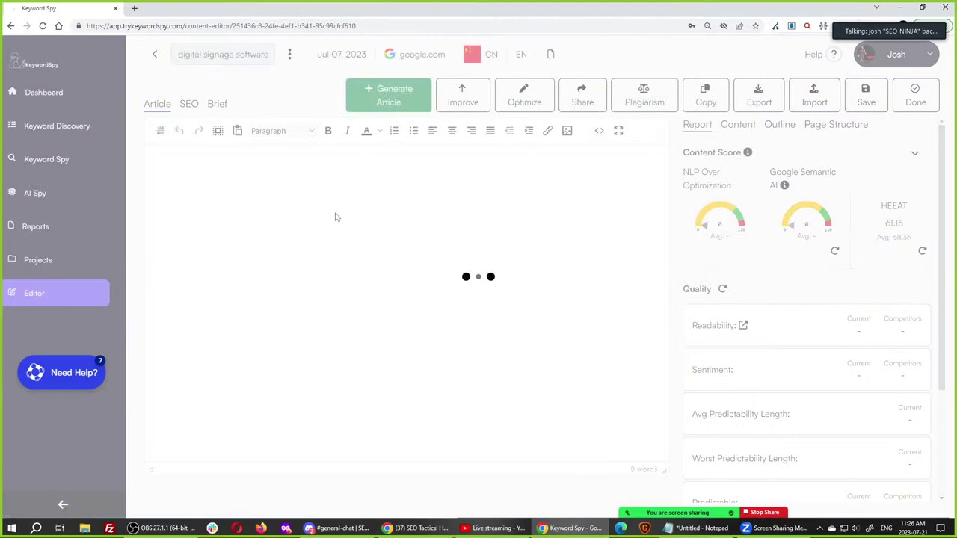
pyautogui.click(216, 105)
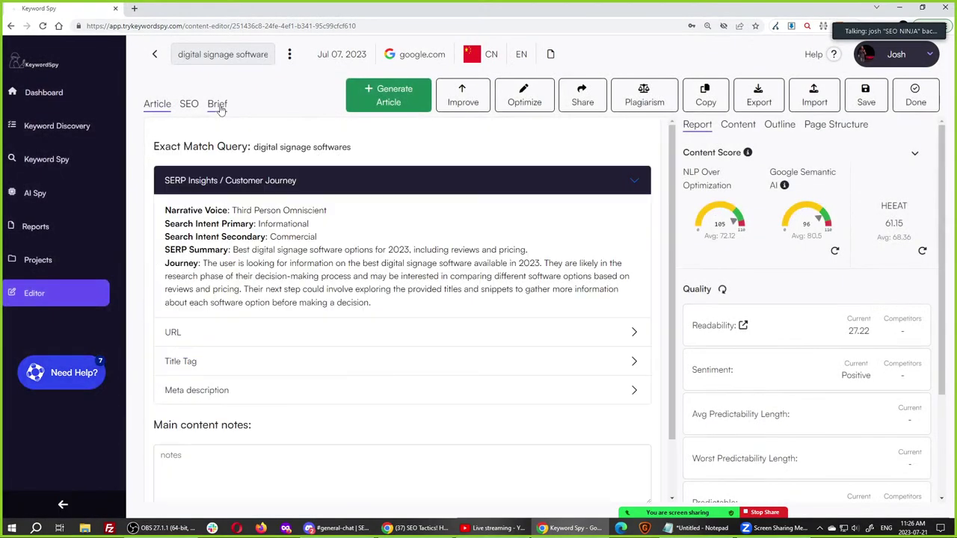
# Examine the narrative voice and the primary and secondary search intent in the brief's SERP insights.
pyautogui.tripleClick(256, 213)
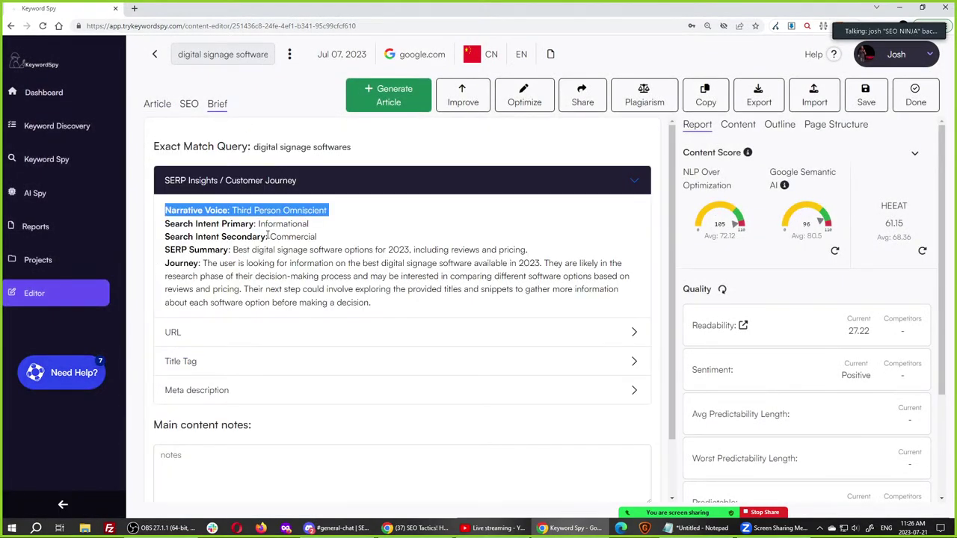
pyautogui.tripleClick(270, 225)
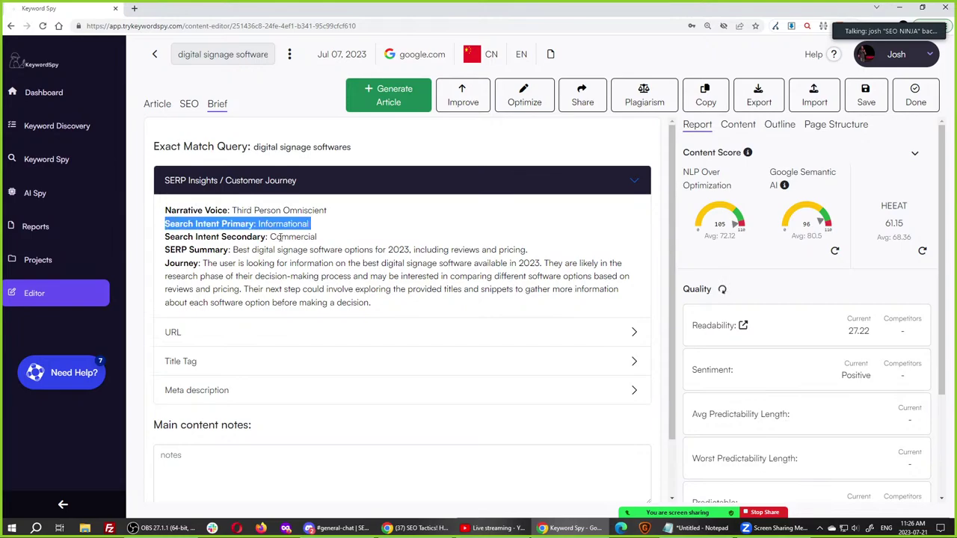
pyautogui.tripleClick(284, 238)
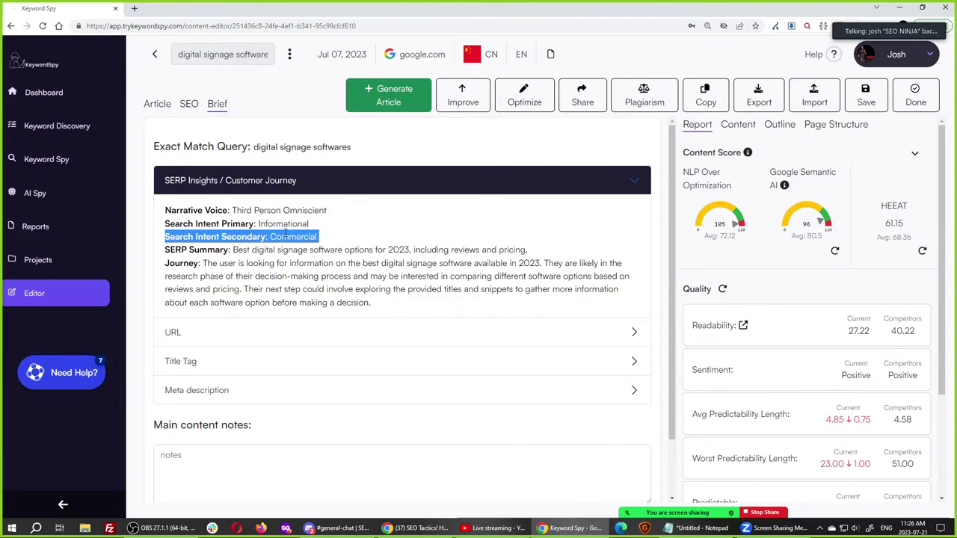
pyautogui.tripleClick(275, 223)
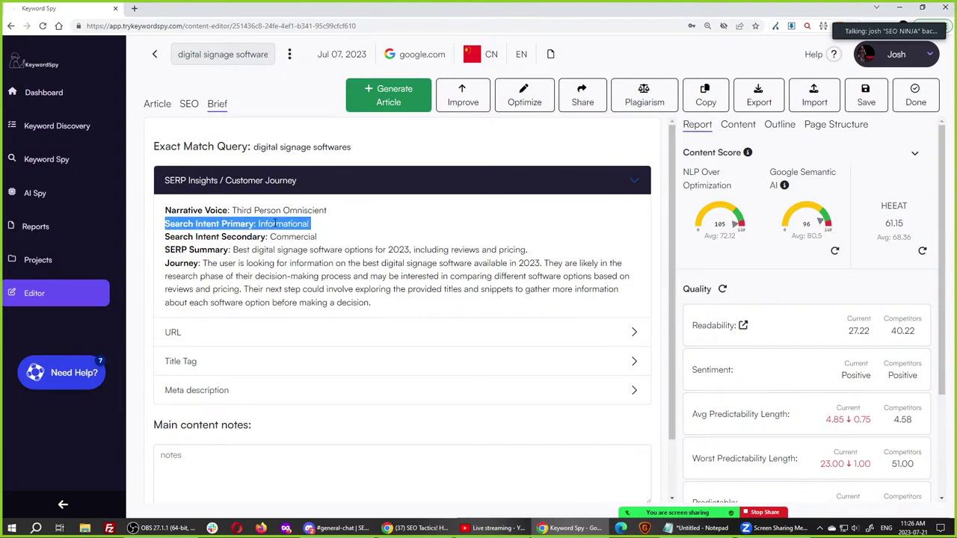
pyautogui.tripleClick(275, 224)
pyautogui.tripleClick(288, 237)
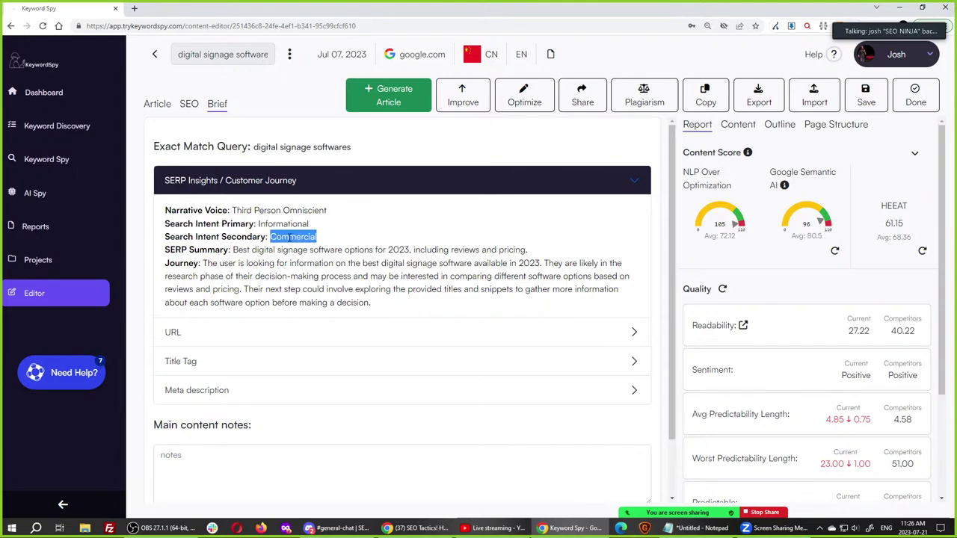
# Highlight and read the Journey paragraph in the brief's SERP Insights / Customer Journey section.
pyautogui.tripleClick(277, 265)
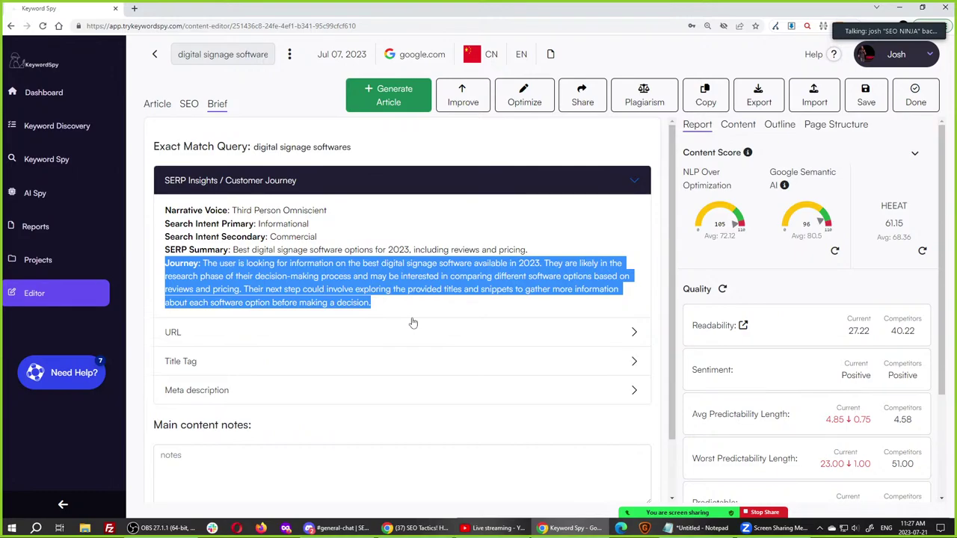
pyautogui.tripleClick(328, 264)
pyautogui.hotkey('ctrl', 'c')
pyautogui.hotkey('ctrl', 'c')
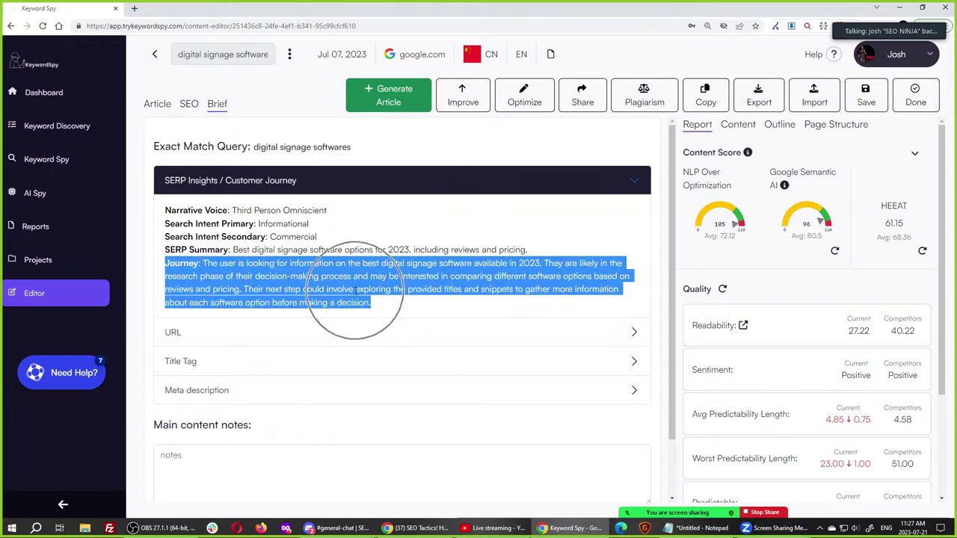
pyautogui.hotkey('ctrl', 'c')
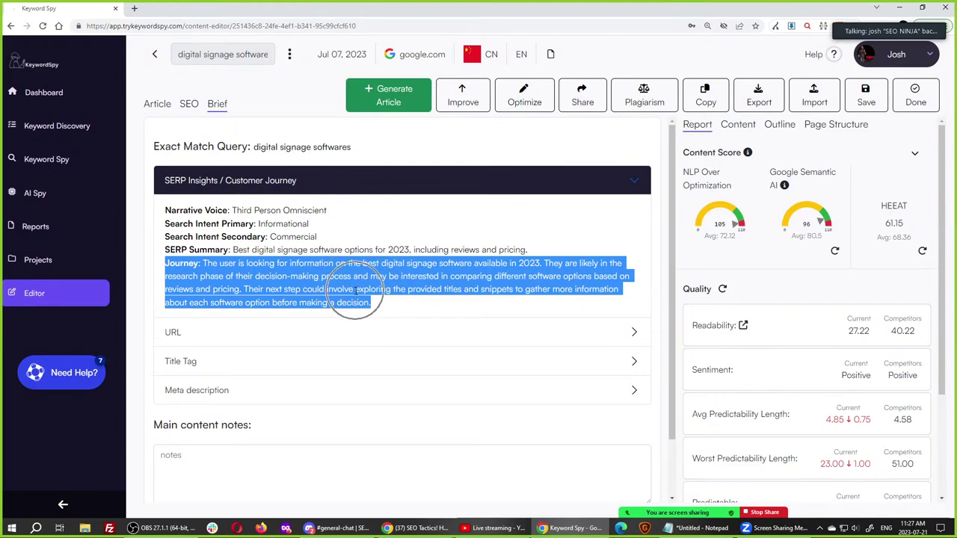
pyautogui.hotkey('ctrl', 'c')
pyautogui.hotkey('ctrl', 'c')
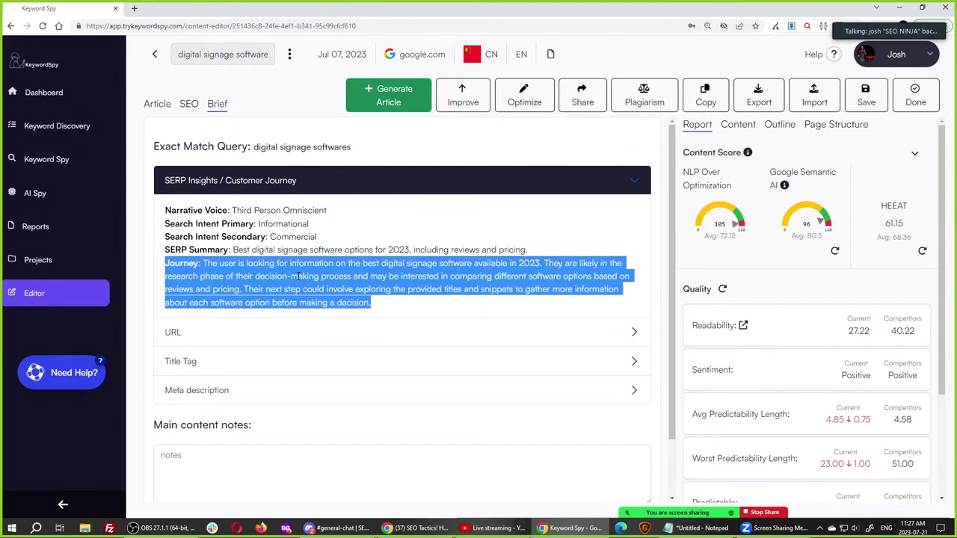
pyautogui.hotkey('ctrl', 'c')
pyautogui.hotkey('ctrl', 'c')
# Open the SERP report for "digital signage softwares", skip the welcome tour and show the BERT entities.
pyautogui.click(551, 56)
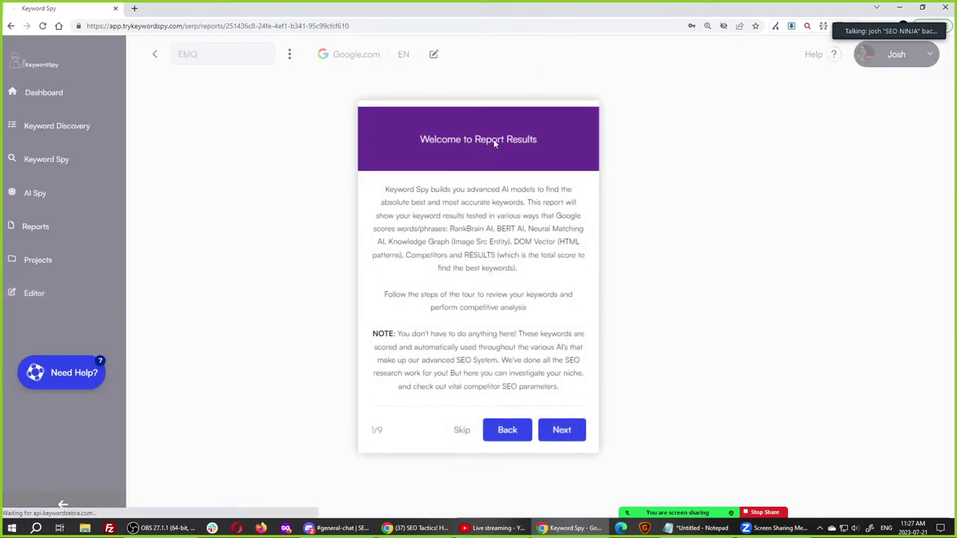
pyautogui.click(462, 428)
pyautogui.click(272, 105)
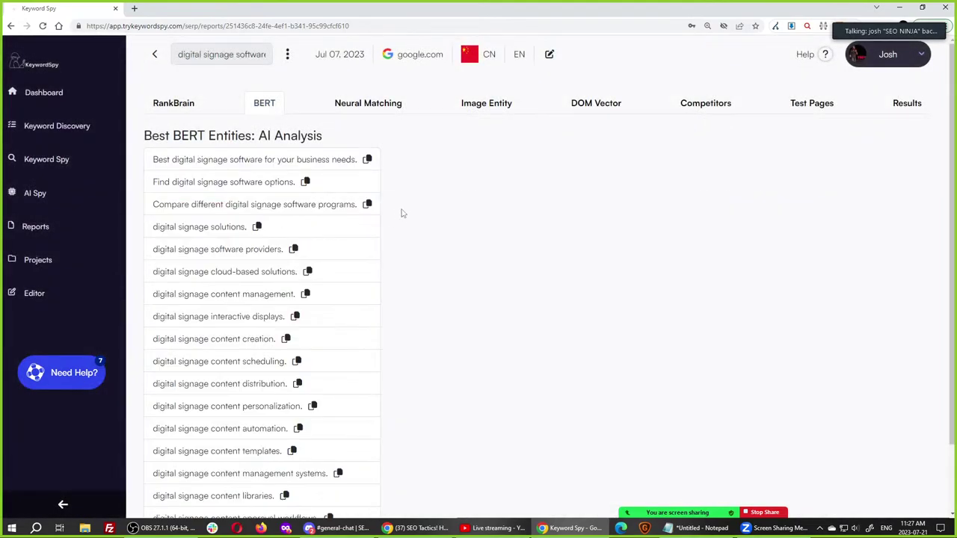
# Examine the first three BERT entities about choosing, finding and comparing digital signage software.
pyautogui.moveTo(361, 209); pyautogui.dragTo(154, 159)
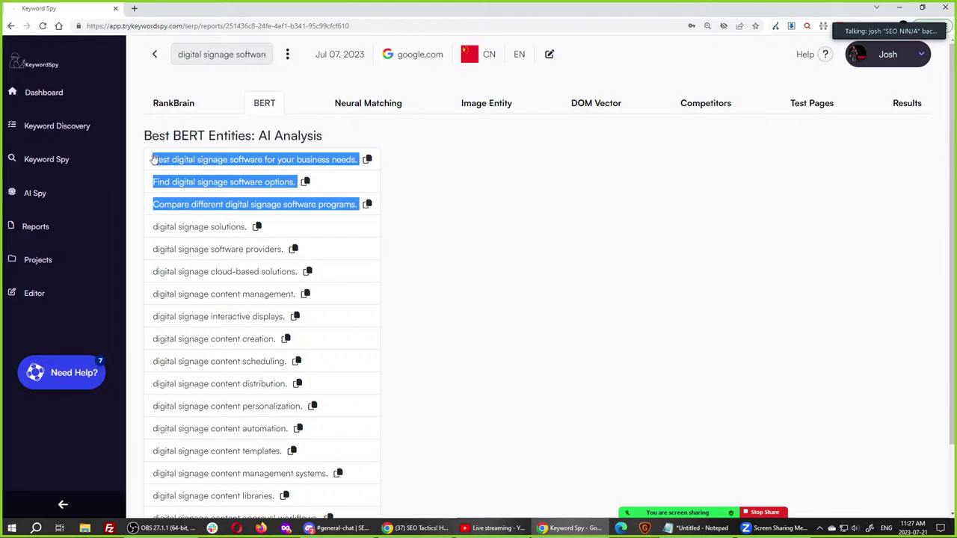
pyautogui.click(366, 178)
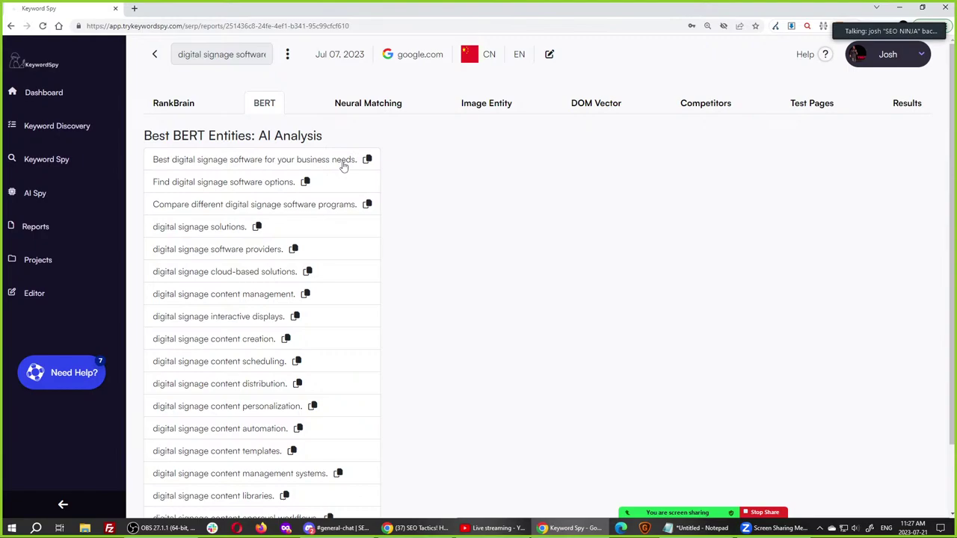
pyautogui.click(203, 187)
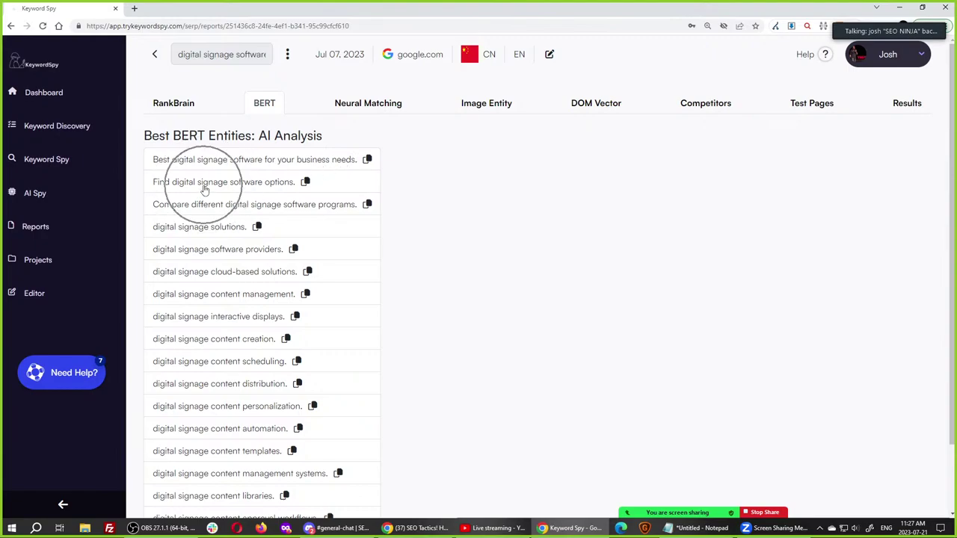
pyautogui.click(279, 186)
pyautogui.click(308, 158)
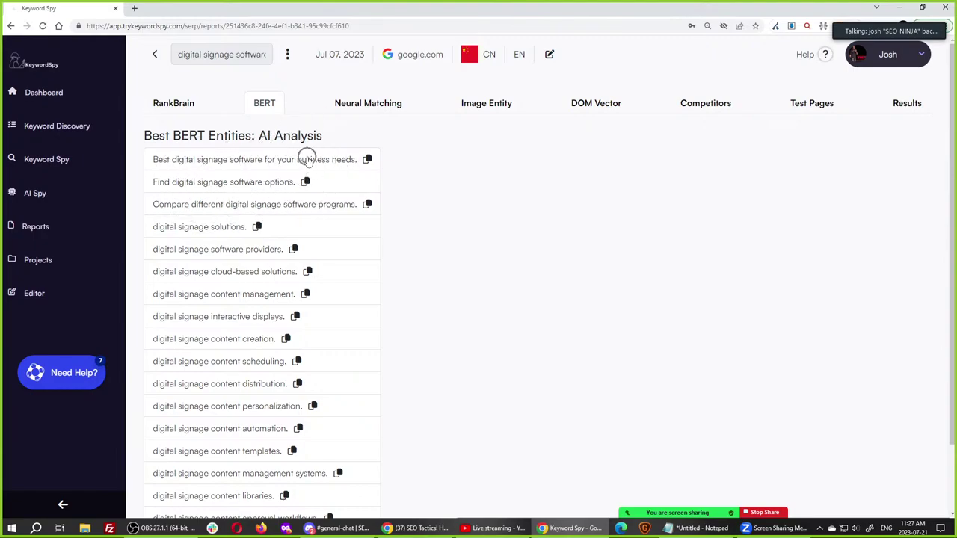
pyautogui.click(308, 159)
pyautogui.click(274, 189)
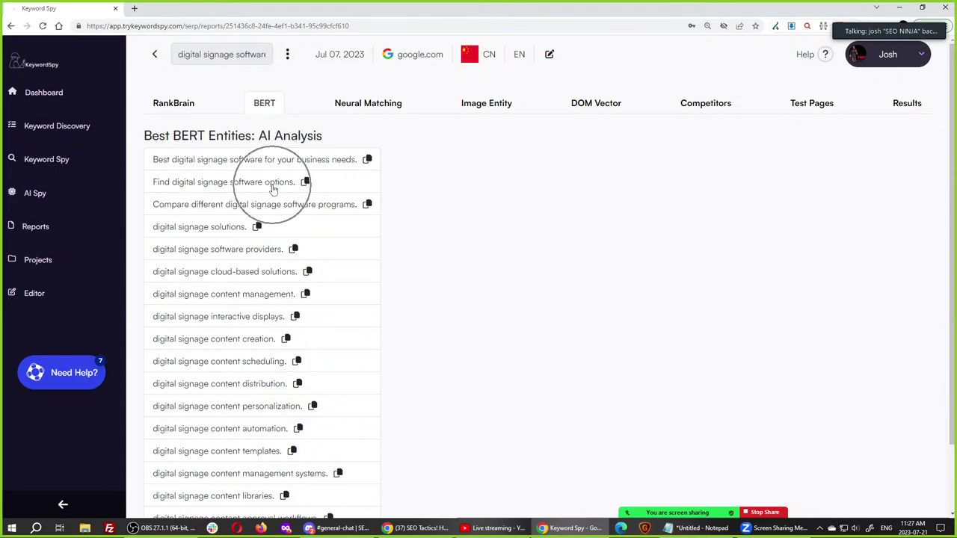
# Highlight the first three BERT entities and compare them with the report's "digital signage software" keyword.
pyautogui.click(203, 204)
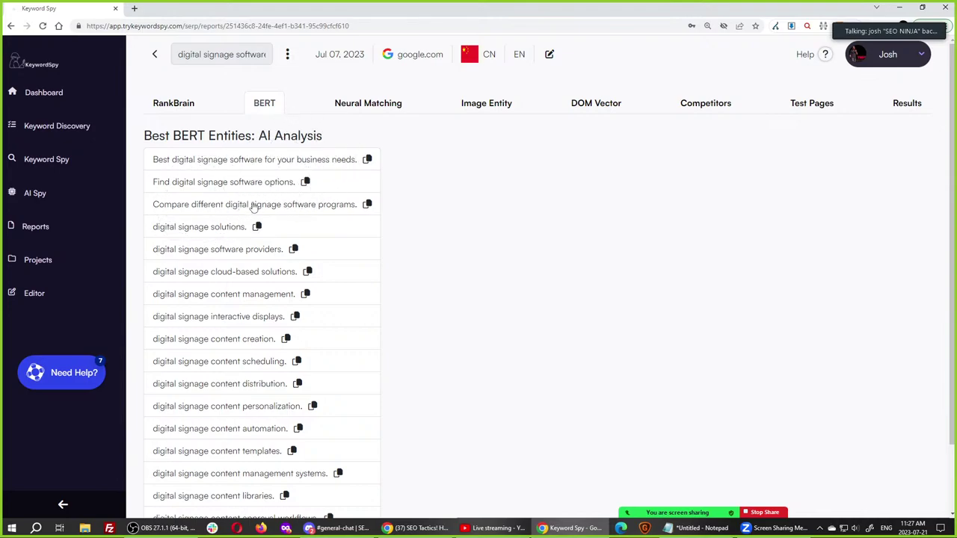
pyautogui.click(331, 207)
pyautogui.moveTo(379, 212); pyautogui.dragTo(138, 163)
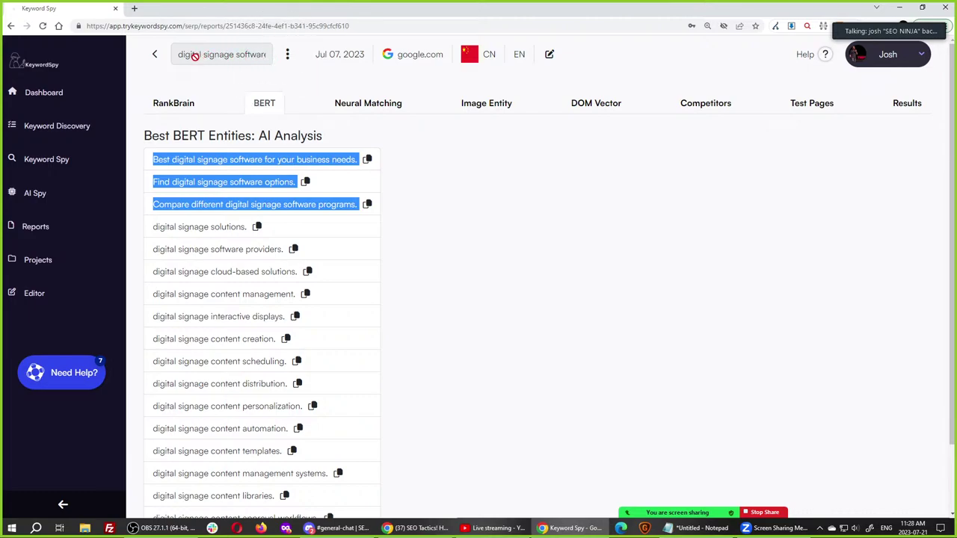
pyautogui.click(253, 55)
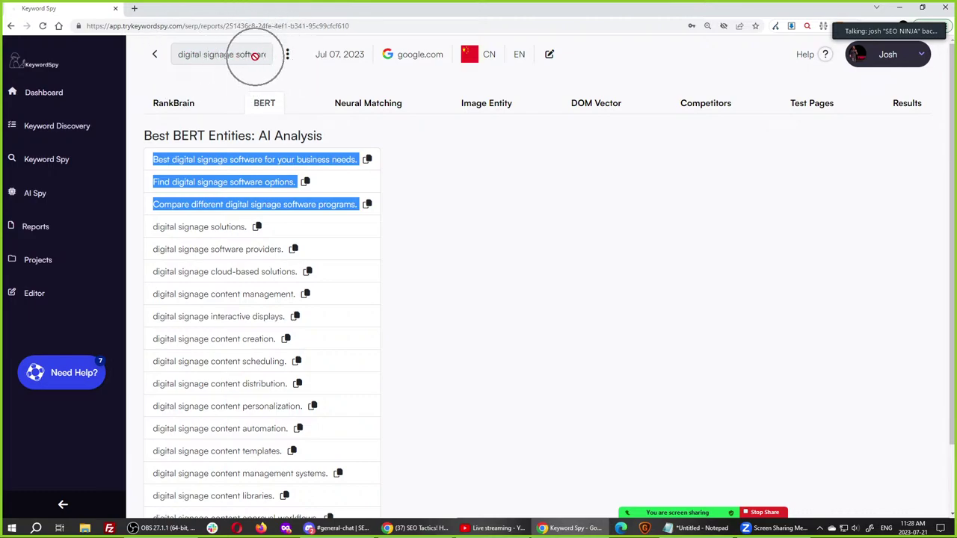
pyautogui.click(308, 182)
pyautogui.click(308, 182)
pyautogui.click(308, 182)
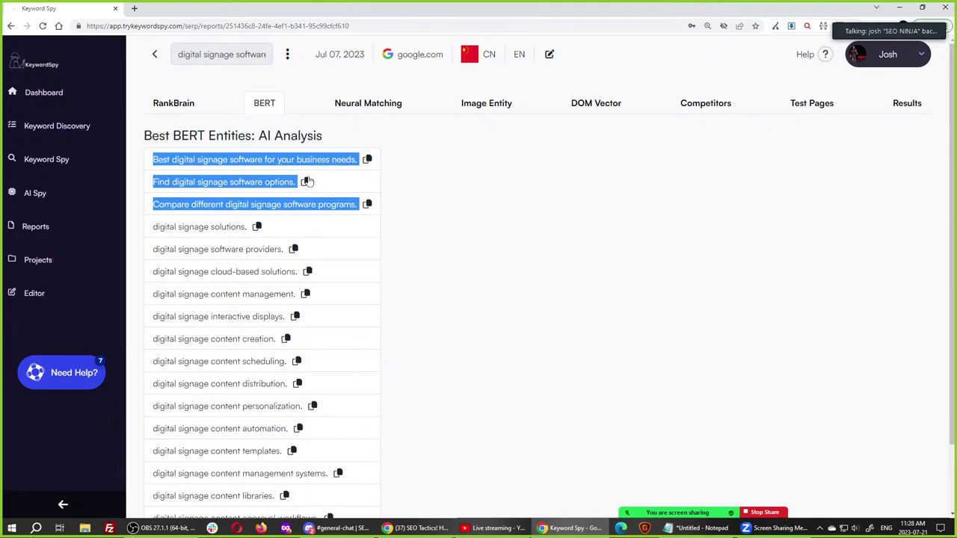
pyautogui.click(220, 57)
pyautogui.click(219, 57)
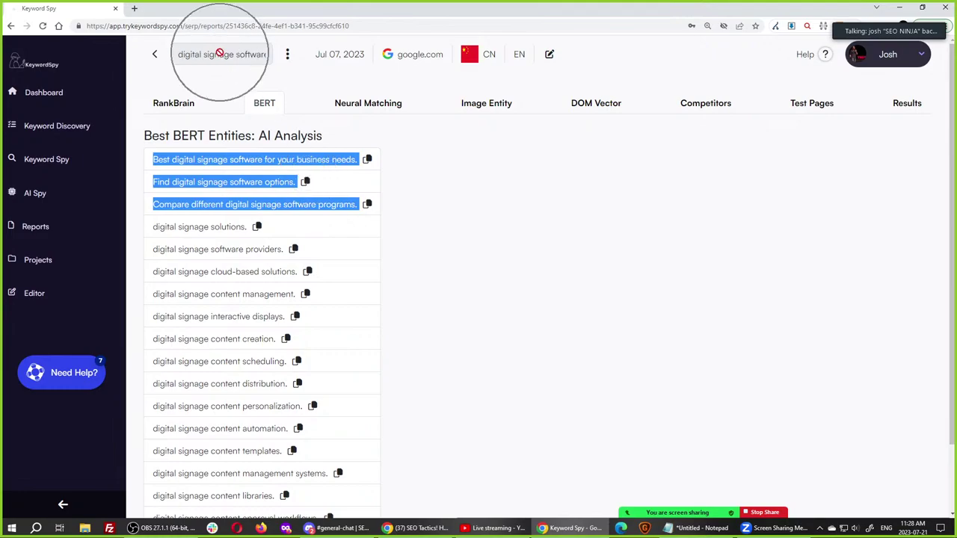
pyautogui.click(292, 171)
pyautogui.click(294, 179)
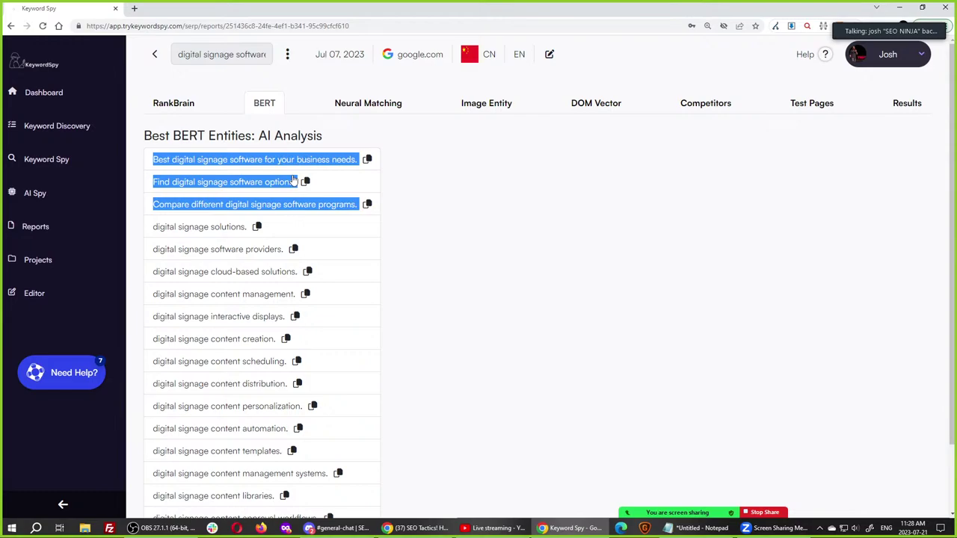
# Check the YouTube live chat, return to KeywordSpy and open the "full figure swimwear" results from the Keyword Discovery history.
pyautogui.hotkey('alt', 'Tab')
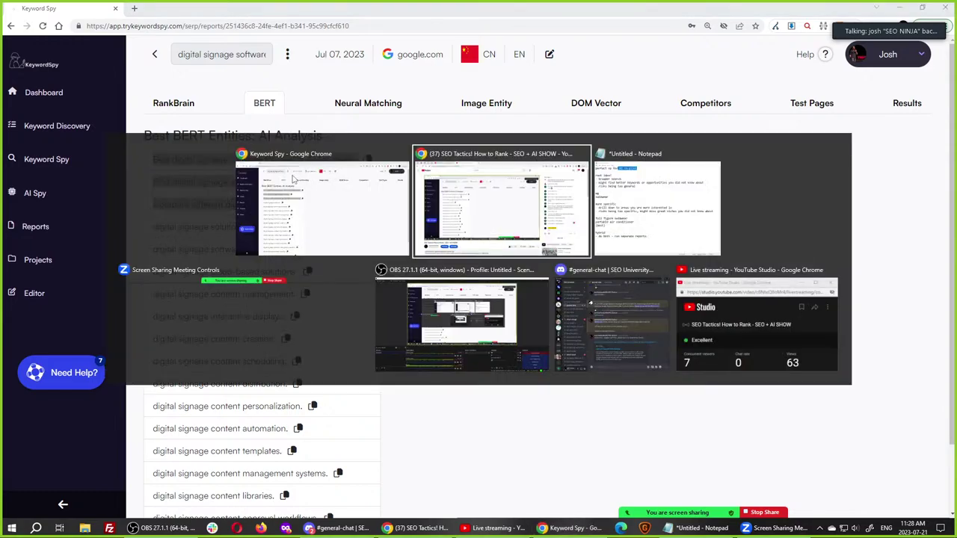
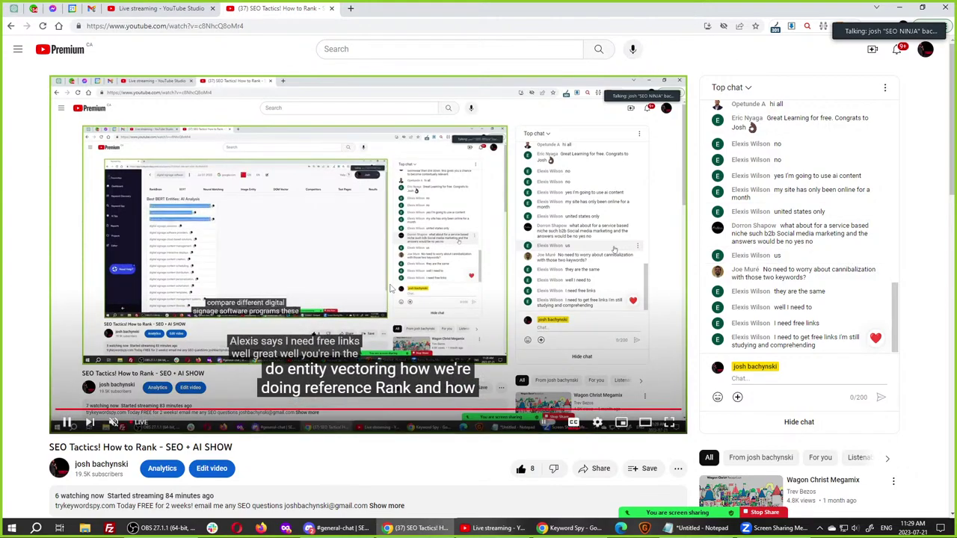
pyautogui.hotkey('alt', 'Tab')
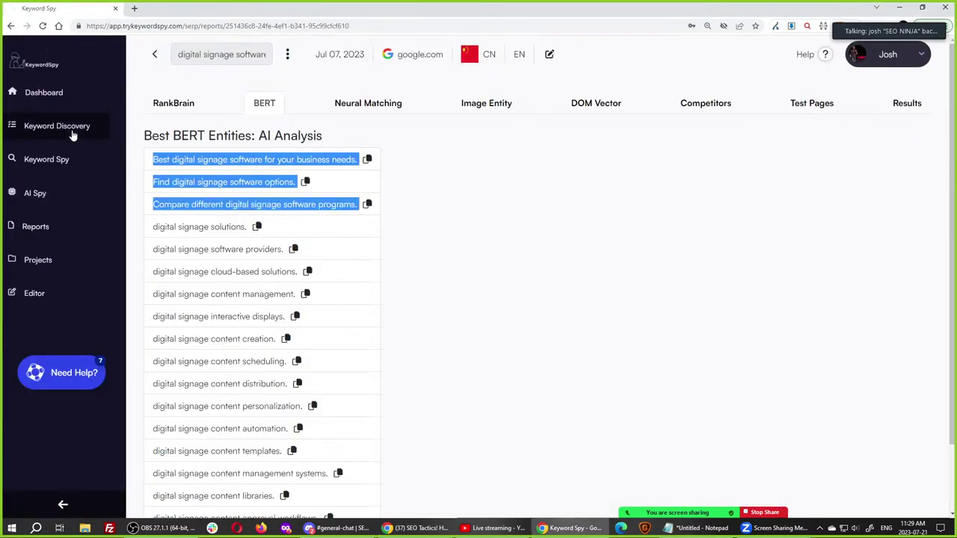
pyautogui.click(53, 127)
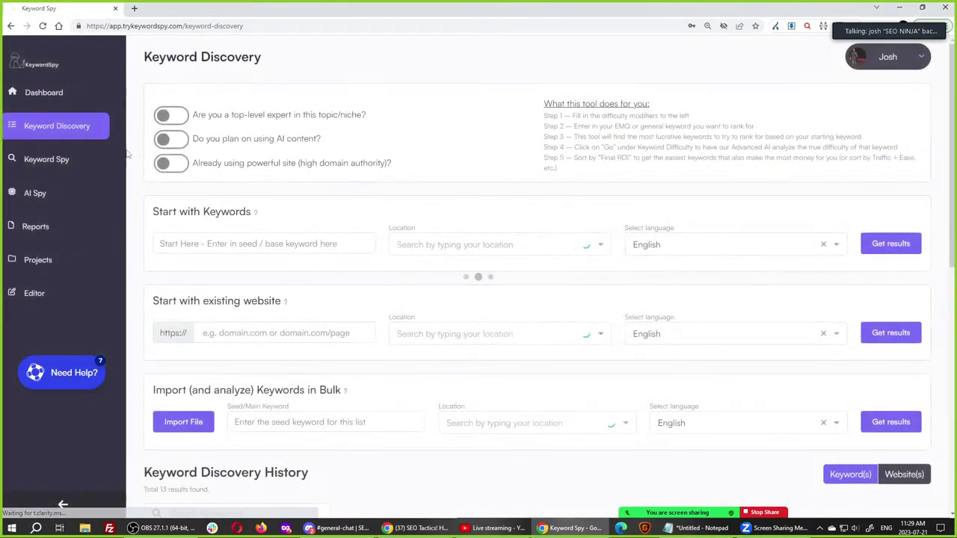
pyautogui.scroll(-4, 235, 324)
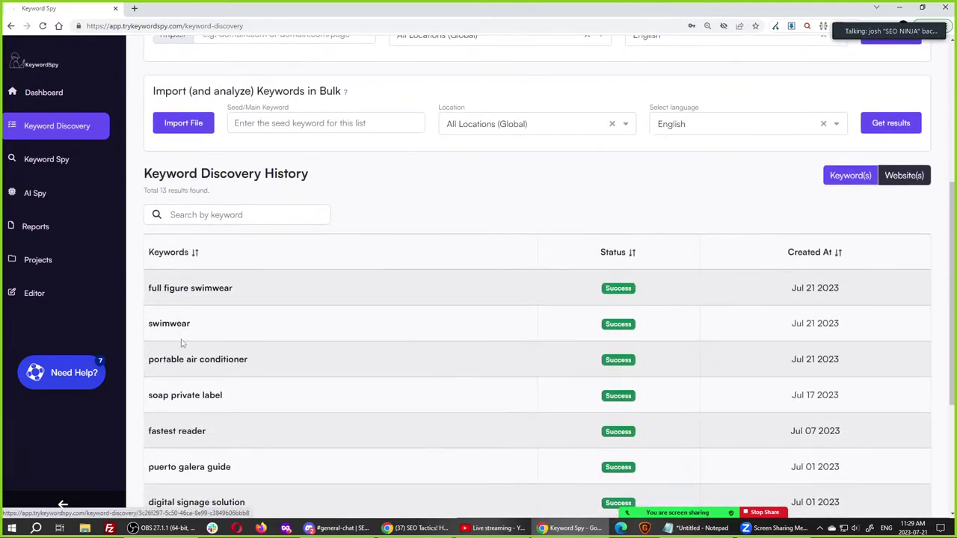
pyautogui.click(181, 292)
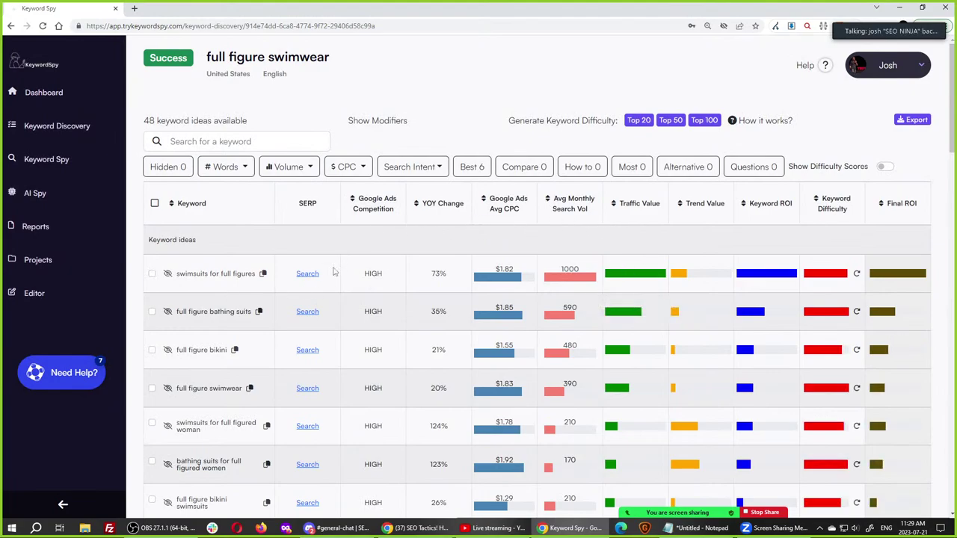
# Highlight the "full figure swimwear" seed keyword and check the number of keyword ideas available for it.
pyautogui.scroll(-3, 284, 297)
pyautogui.tripleClick(257, 58)
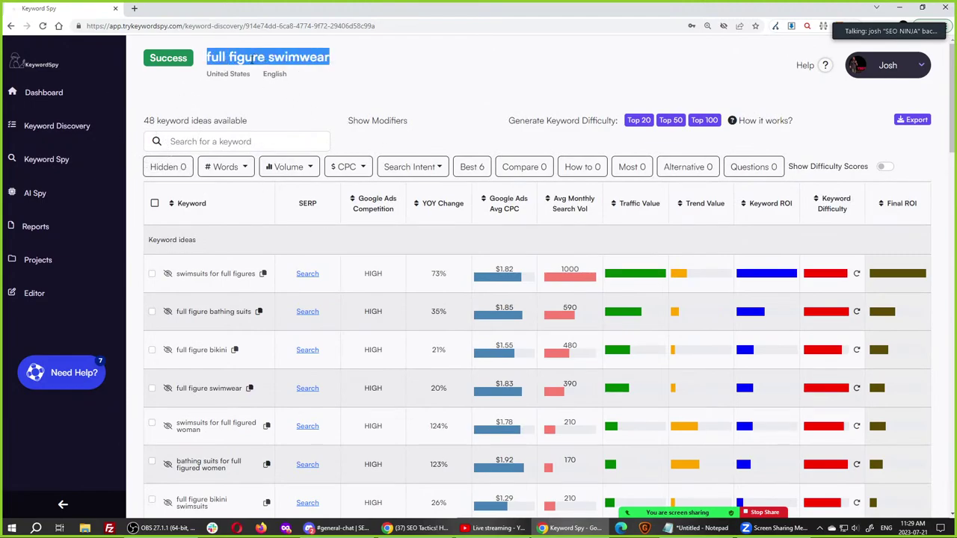
pyautogui.doubleClick(150, 120)
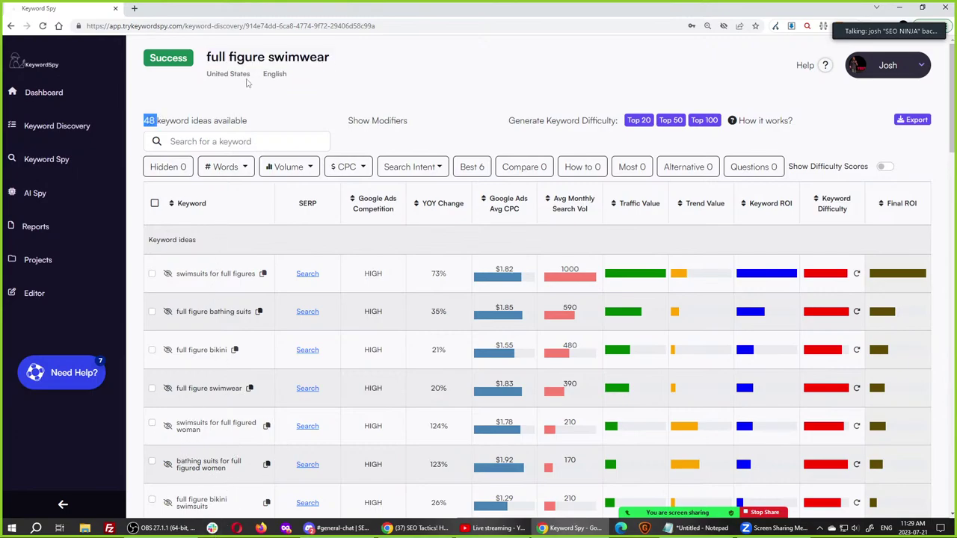
pyautogui.tripleClick(258, 58)
pyautogui.hotkey('ctrl', 'c')
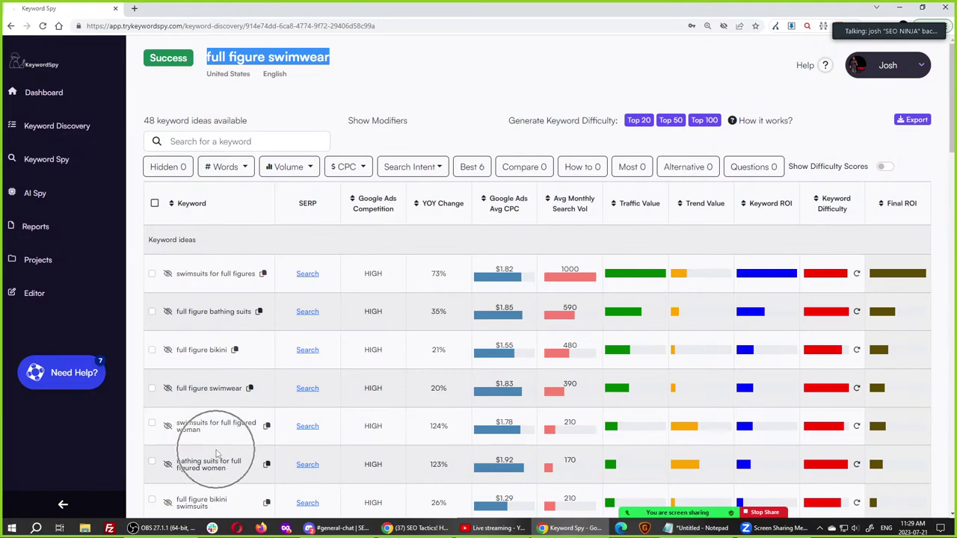
pyautogui.tripleClick(258, 56)
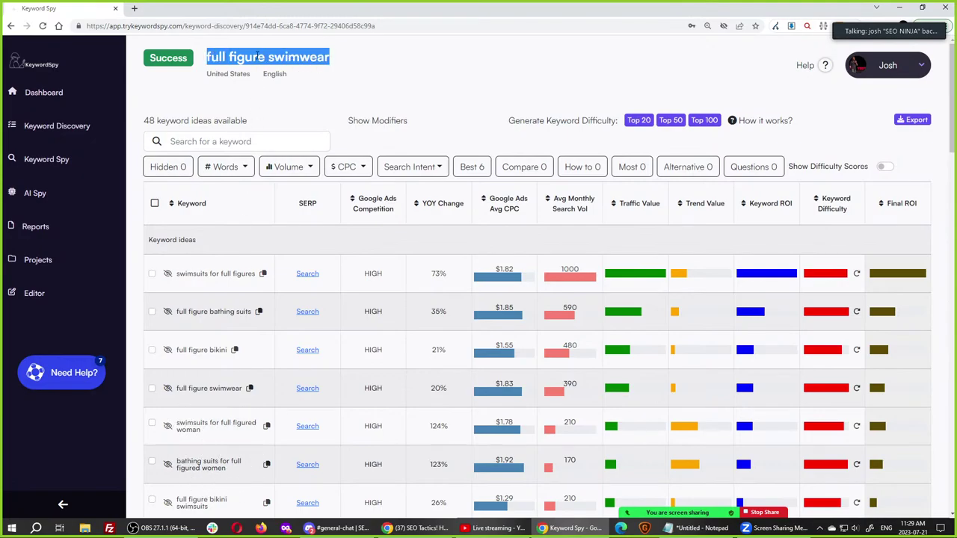
pyautogui.hotkey('ctrl', 'c')
pyautogui.tripleClick(224, 60)
pyautogui.doubleClick(146, 121)
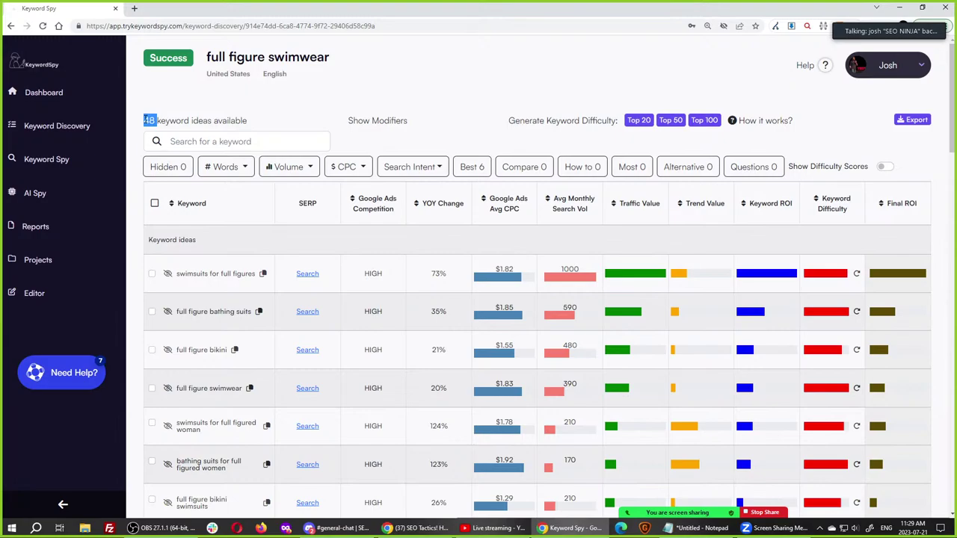
# Check the difficulty scores of the listed keywords and generate keyword difficulty for the next top 20.
pyautogui.moveTo(834, 312)
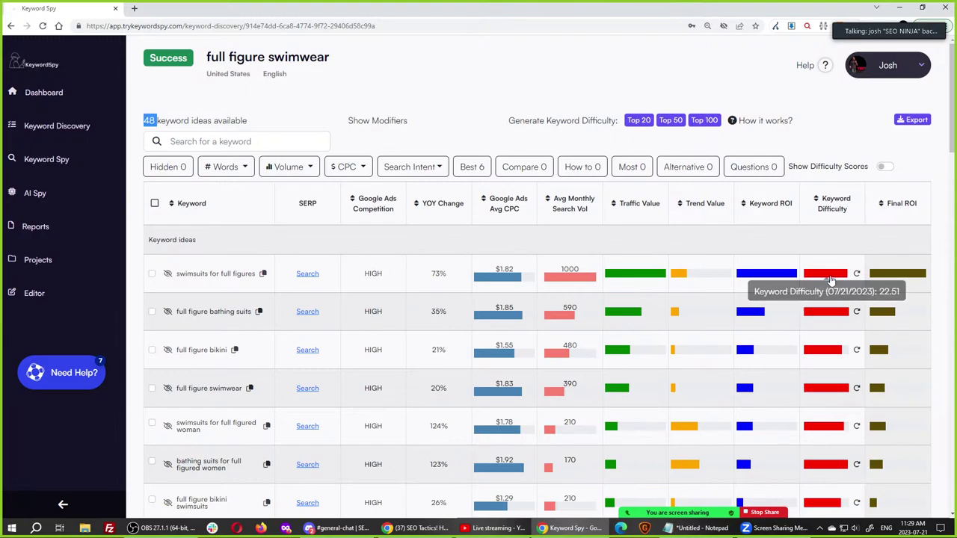
pyautogui.moveTo(822, 508)
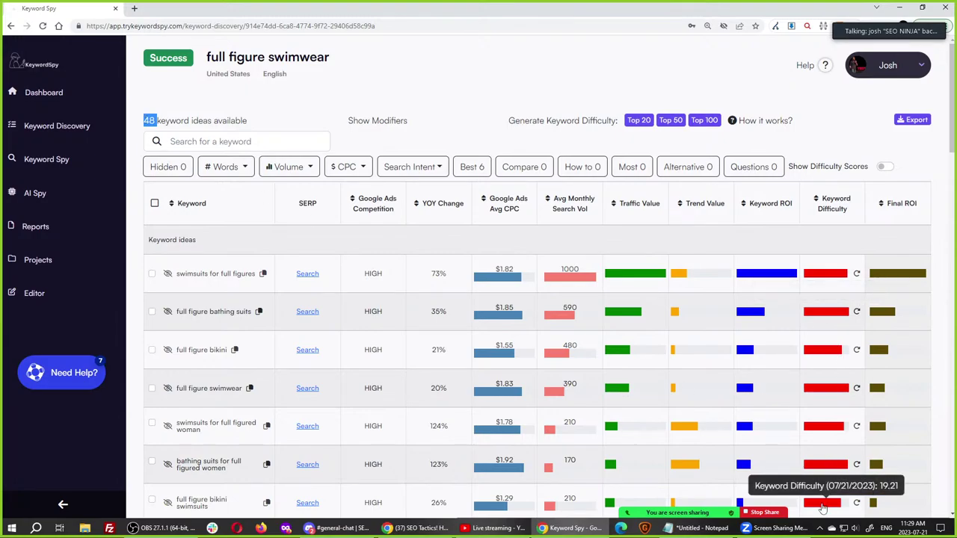
pyautogui.scroll(-10, 843, 248)
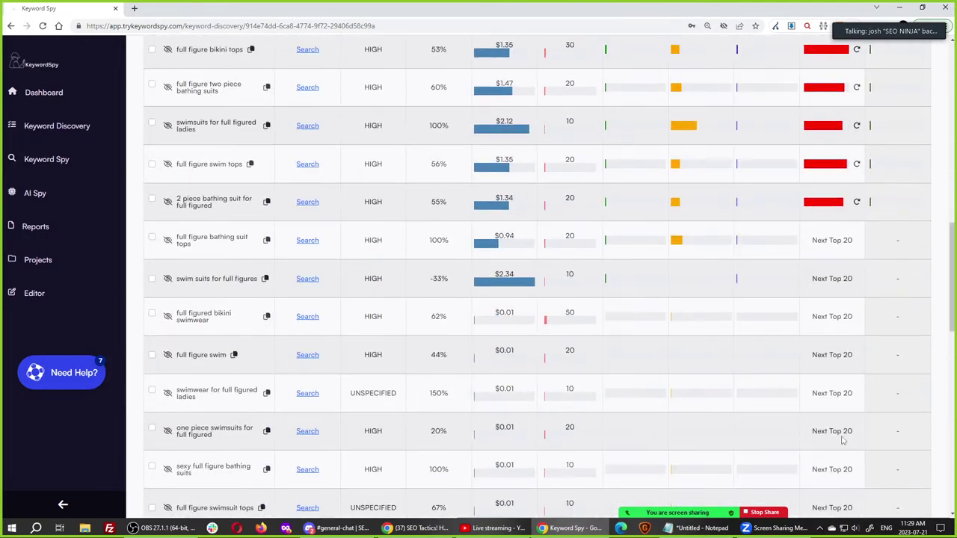
pyautogui.click(838, 241)
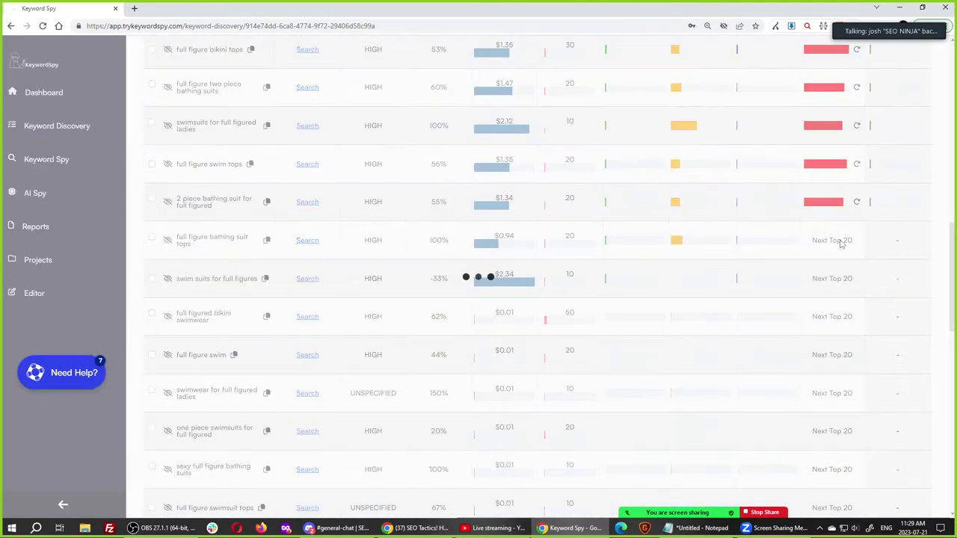
pyautogui.scroll(5, 658, 374)
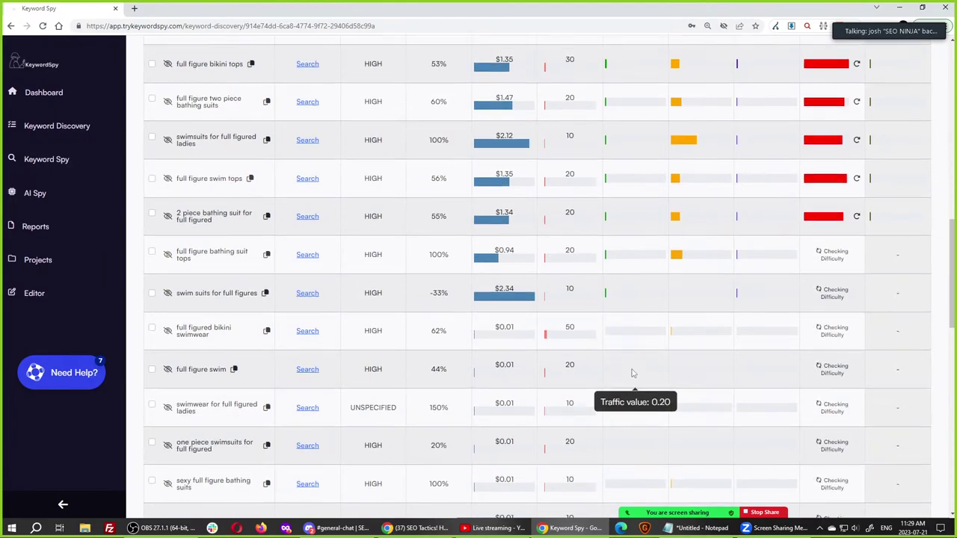
pyautogui.scroll(5, 632, 374)
# Compare "swimsuits for full figures" with "full figure swimwear" by Final ROI and keyword difficulty.
pyautogui.moveTo(637, 210)
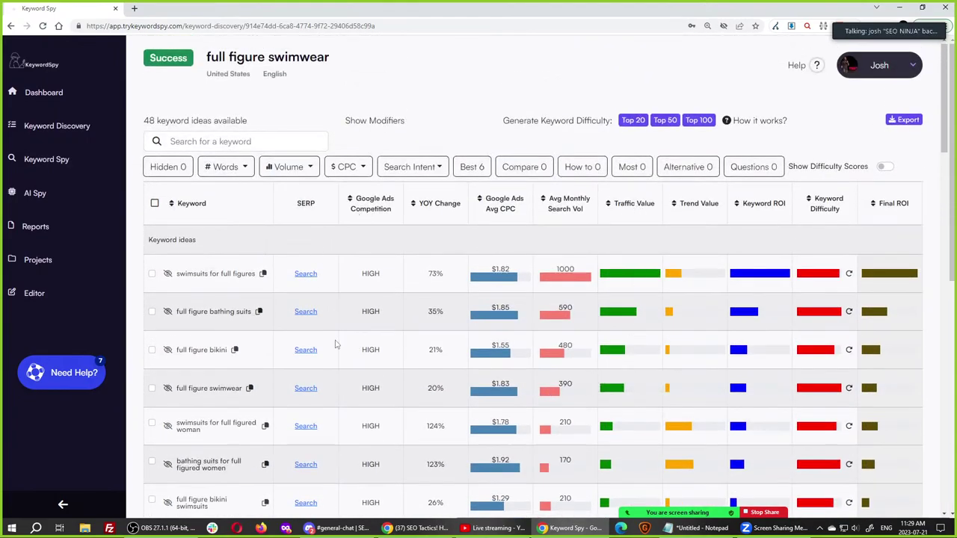
pyautogui.click(888, 281)
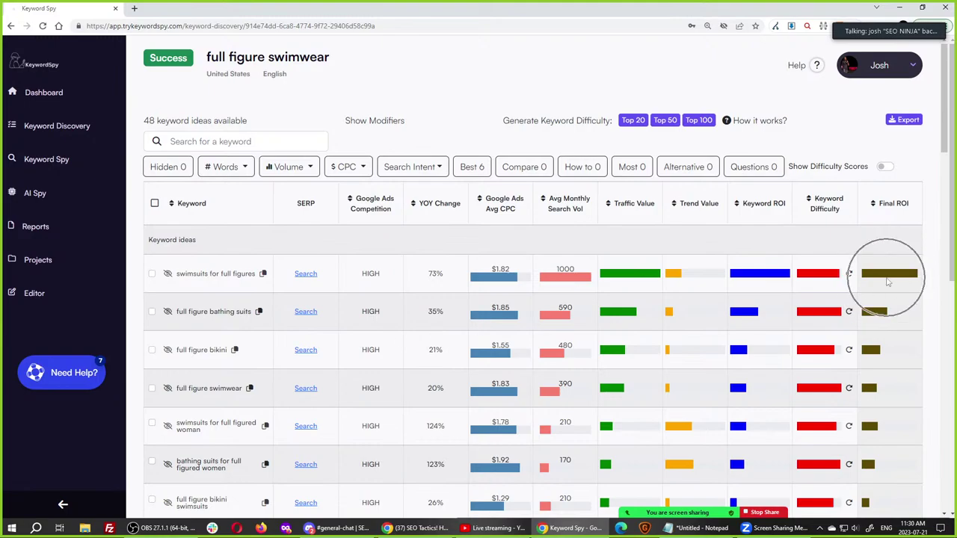
pyautogui.click(216, 281)
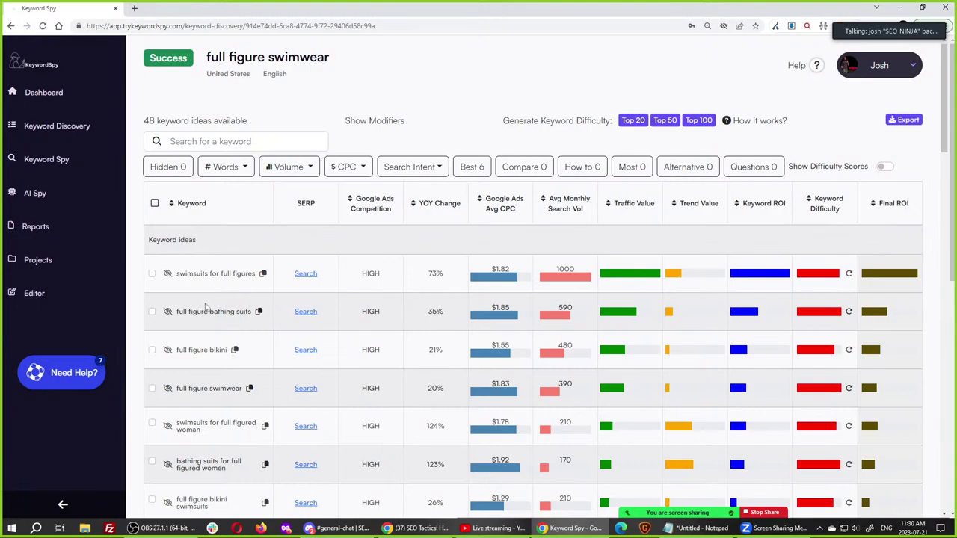
pyautogui.click(216, 393)
pyautogui.click(216, 394)
pyautogui.click(216, 394)
pyautogui.moveTo(813, 279)
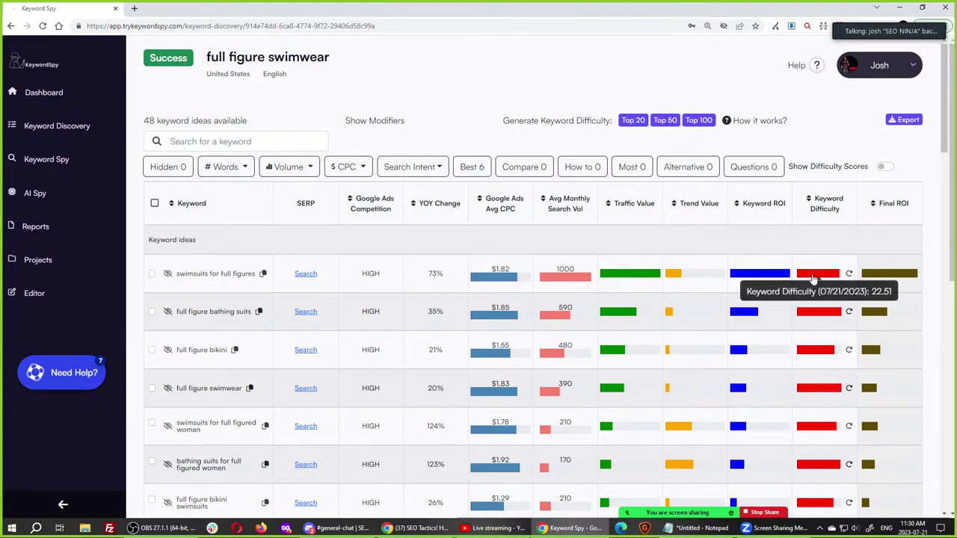
pyautogui.moveTo(828, 393)
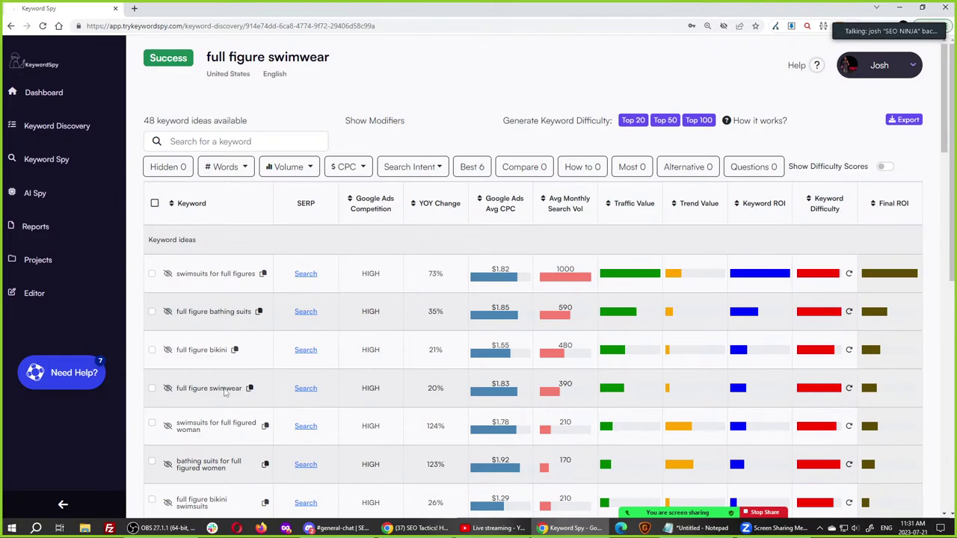
pyautogui.click(213, 273)
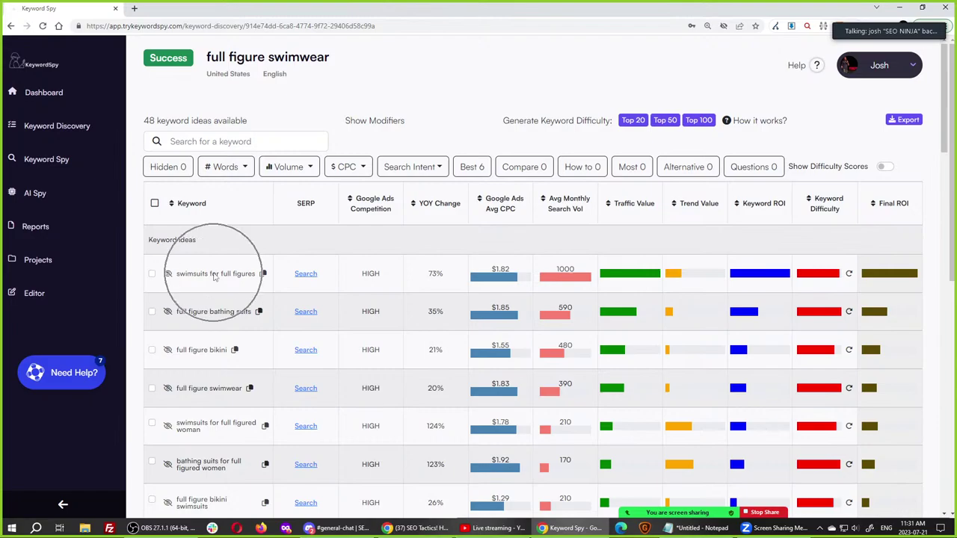
pyautogui.click(202, 408)
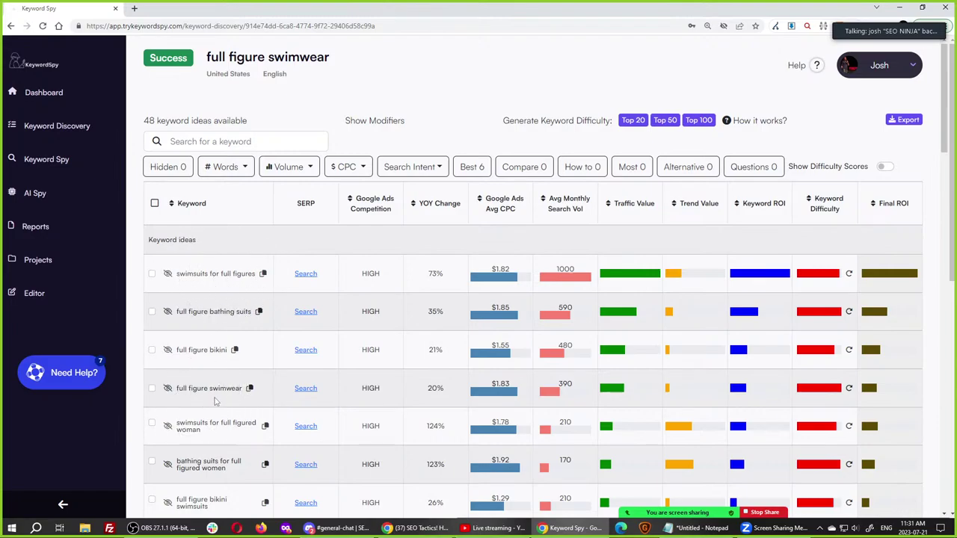
pyautogui.click(214, 402)
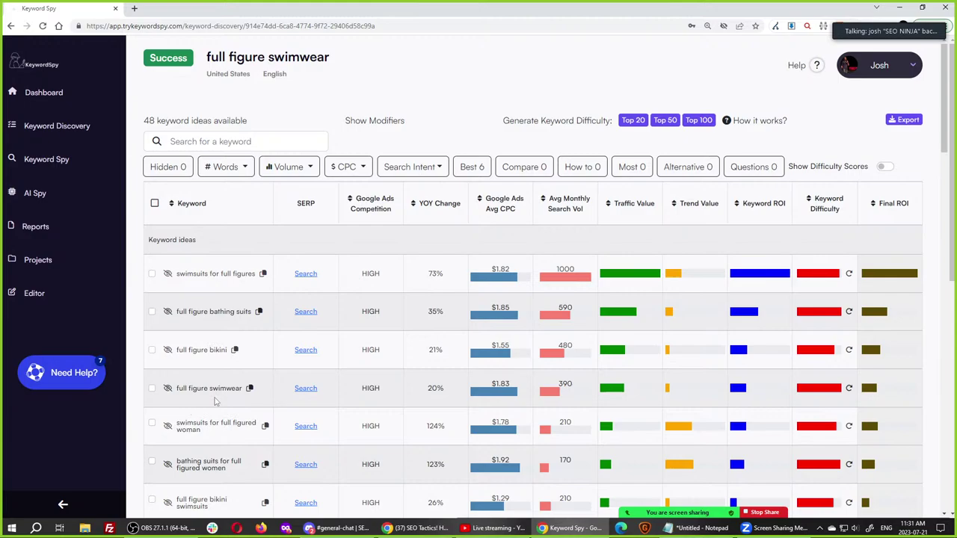
pyautogui.click(222, 274)
pyautogui.click(212, 389)
pyautogui.click(211, 388)
# Open the keyword difficulty breakdown for "swimsuits for full figures", highlight the keyword and examine the ranking URLs.
pyautogui.click(818, 275)
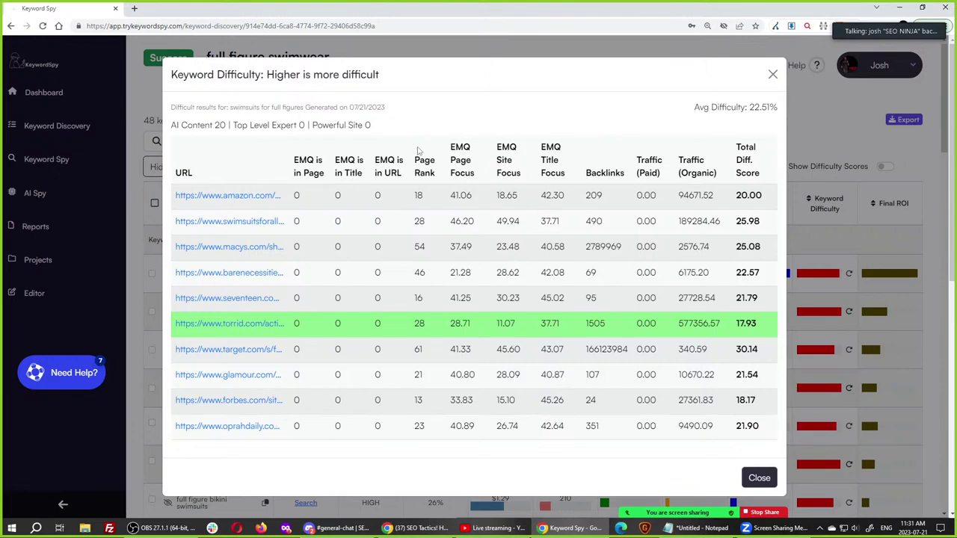
pyautogui.moveTo(230, 107); pyautogui.dragTo(305, 109)
pyautogui.hotkey('ctrl', 'c')
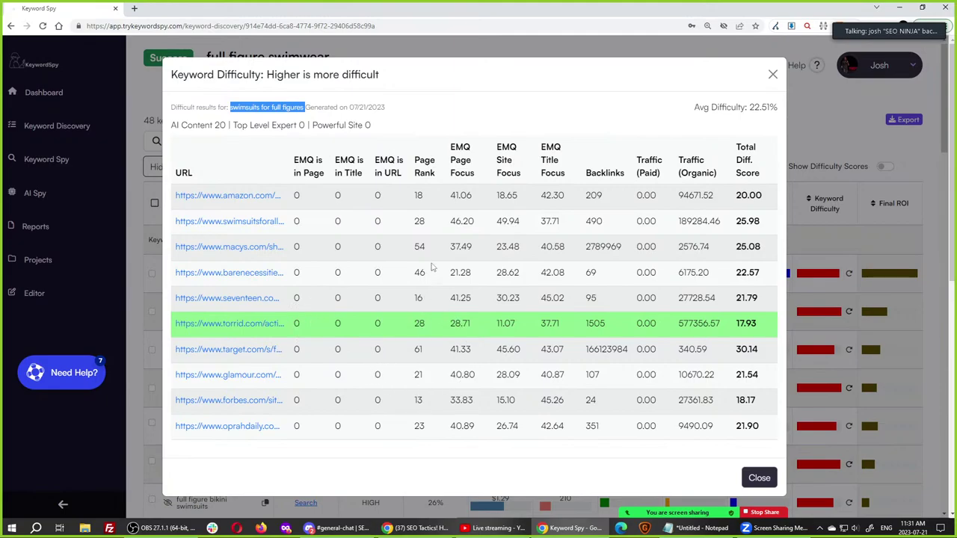
pyautogui.hotkey('ctrl', 'c')
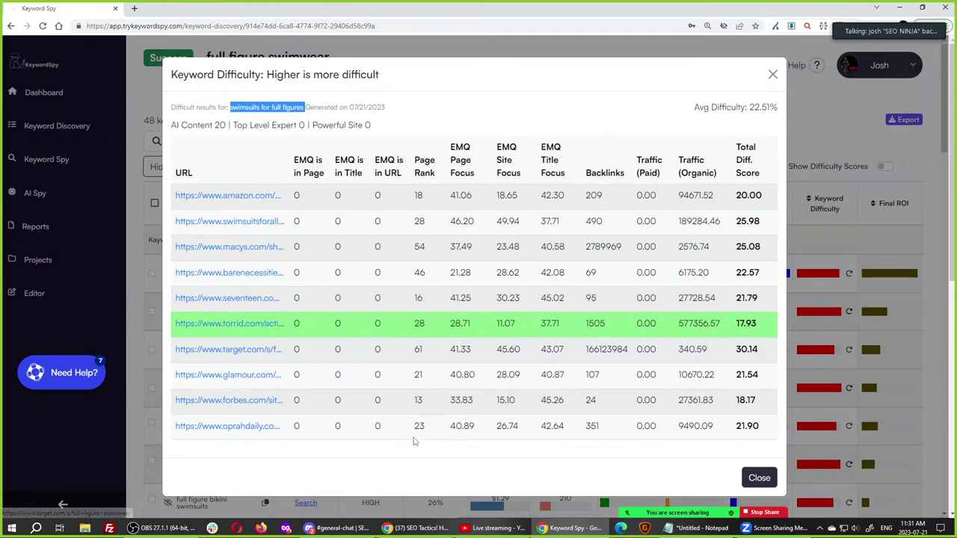
pyautogui.press('ctrl')
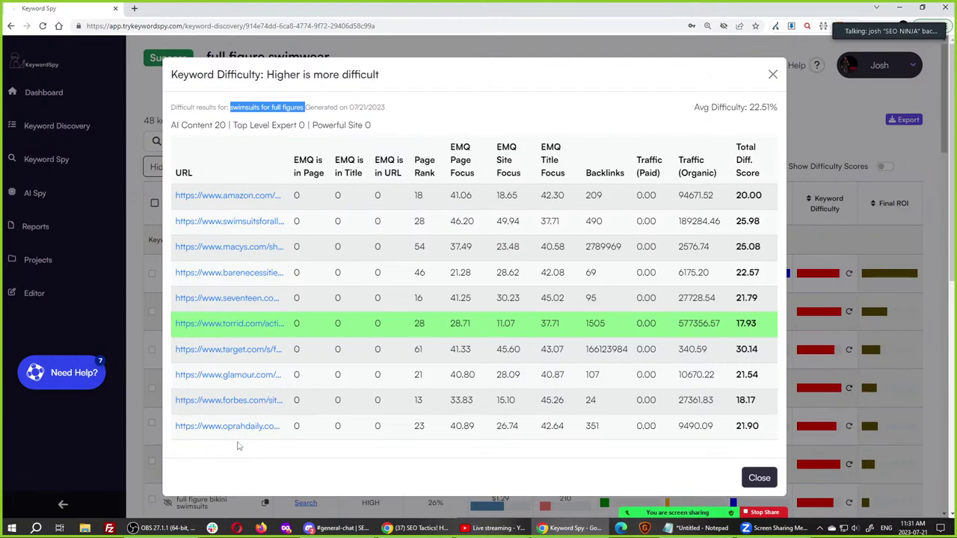
pyautogui.press('ctrl')
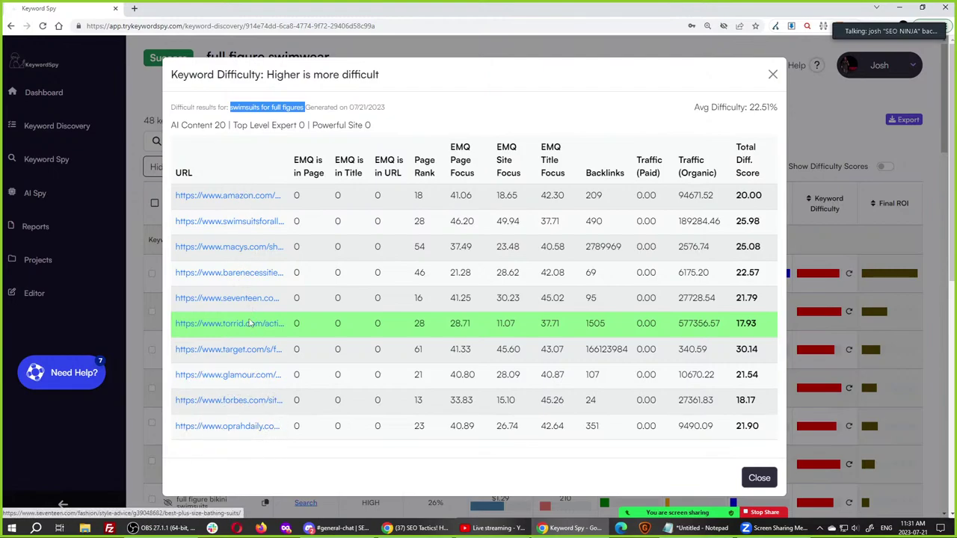
# Examine the ranking competitor URLs in the "swimsuits for full figures" difficulty breakdown, from the Torrid result up to swimsuitsforall.
pyautogui.press('ctrl')
pyautogui.press('ctrl')
pyautogui.press('ctrl')
pyautogui.press('ctrl')
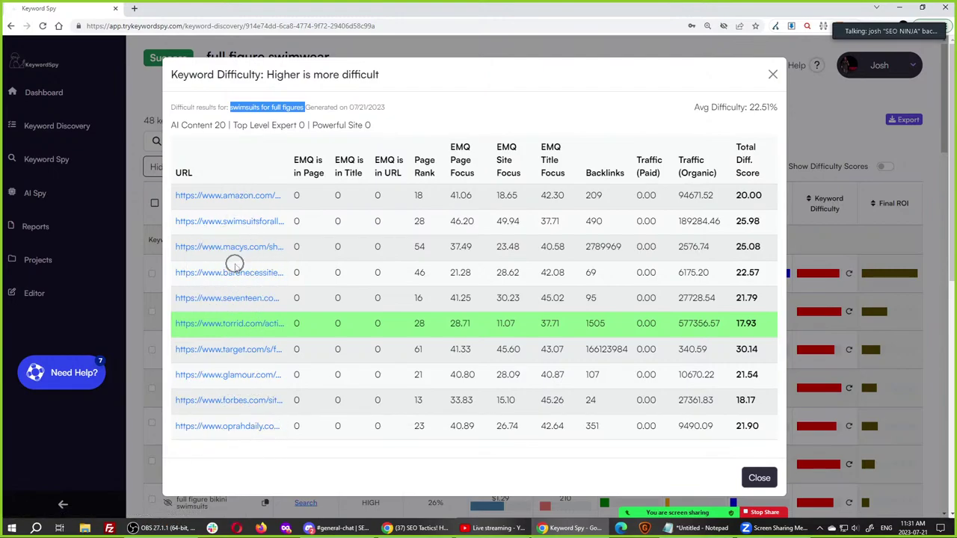
pyautogui.press('ctrl')
pyautogui.press('ctrl')
pyautogui.press('ctrl')
pyautogui.press('ctrl')
pyautogui.press('ctrl')
pyautogui.press('ctrl')
pyautogui.click(679, 421)
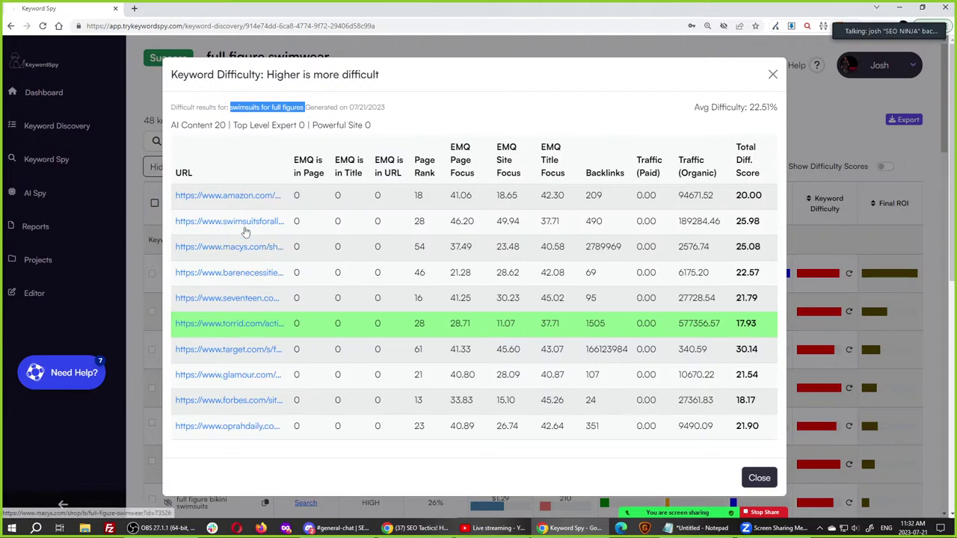
# Highlight the average difficulty, the Seventeen result's EMQ title and URL values, and the keyword "swimsuits for full figures" in the breakdown.
pyautogui.tripleClick(756, 107)
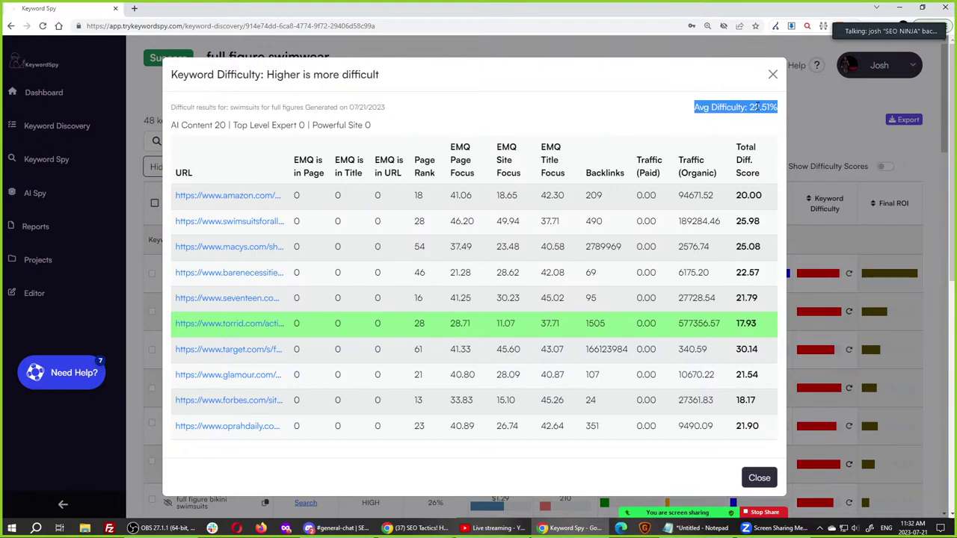
pyautogui.click(338, 298)
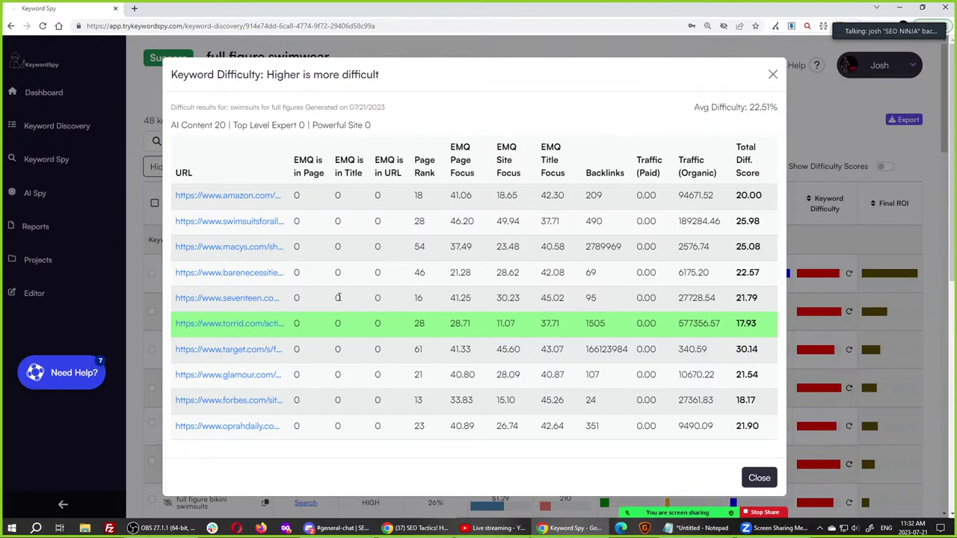
pyautogui.doubleClick(338, 298)
pyautogui.doubleClick(377, 298)
pyautogui.click(428, 302)
pyautogui.moveTo(234, 107); pyautogui.dragTo(305, 108)
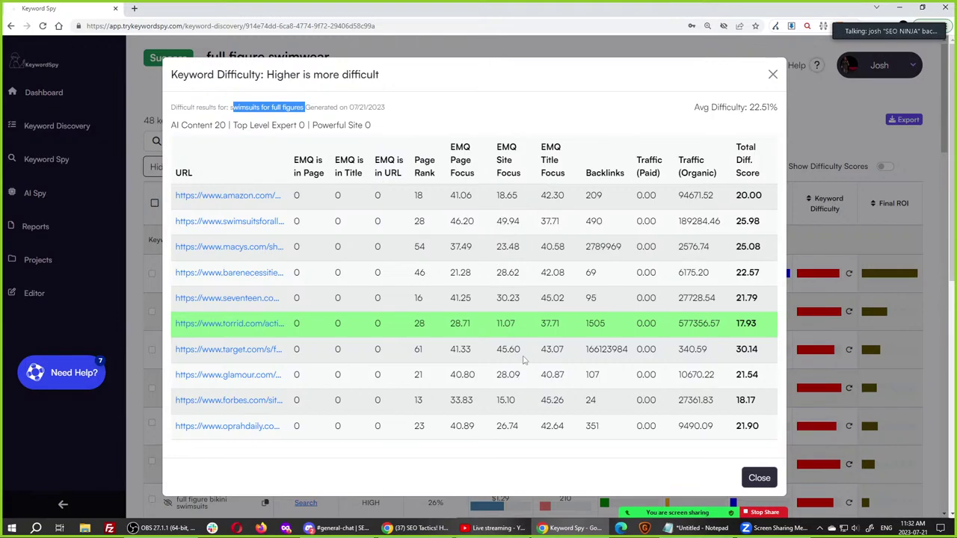
pyautogui.click(261, 122)
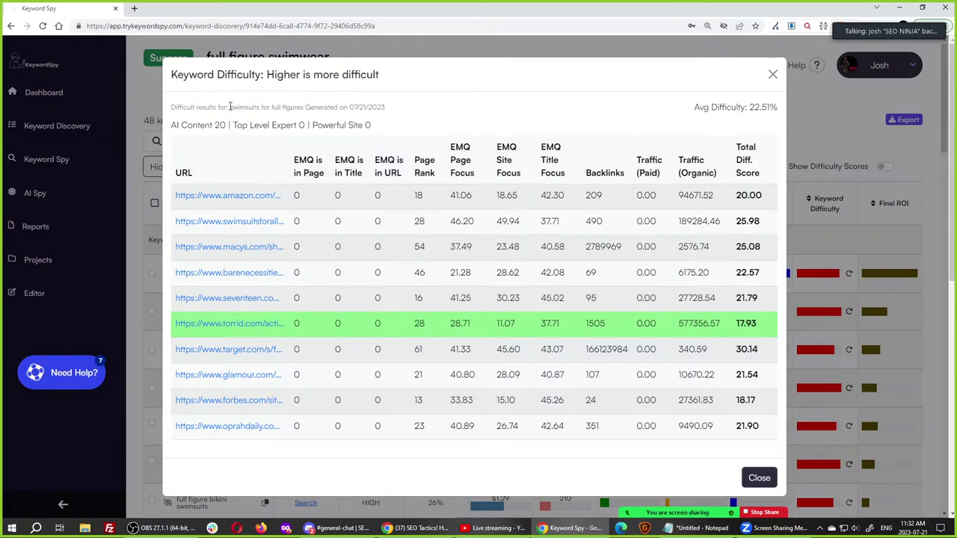
pyautogui.moveTo(231, 106); pyautogui.dragTo(305, 108)
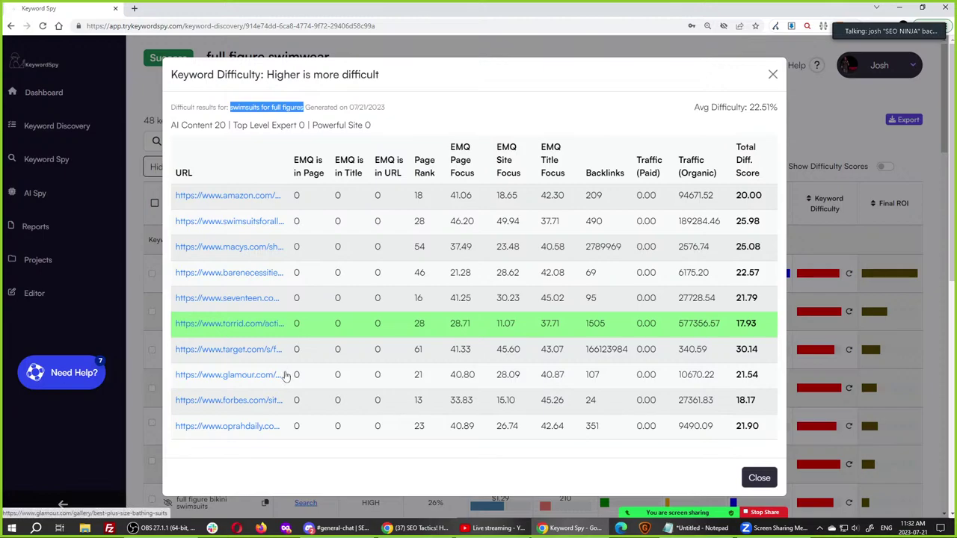
pyautogui.click(232, 305)
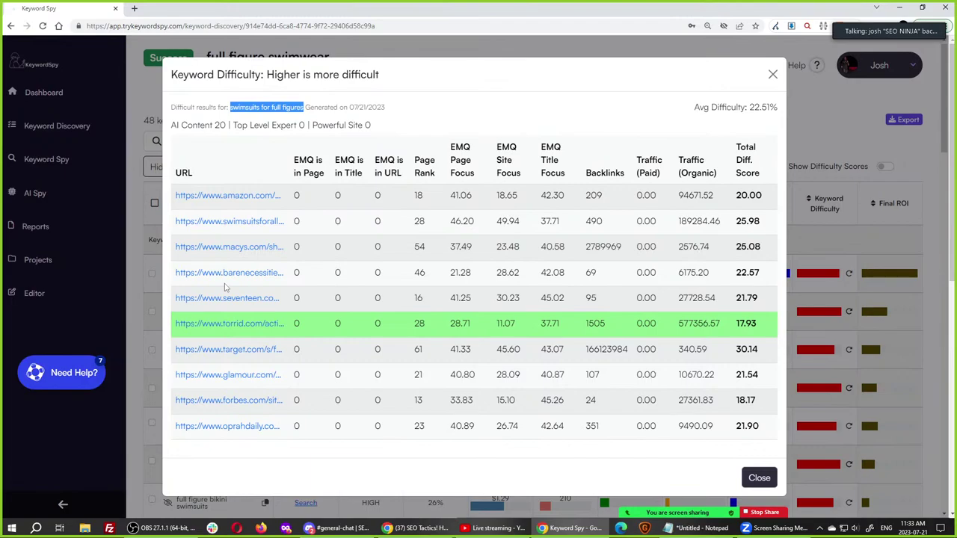
# Open the Torrid ranking page from the difficulty breakdown and look through its swimwear listings.
pyautogui.click(262, 324)
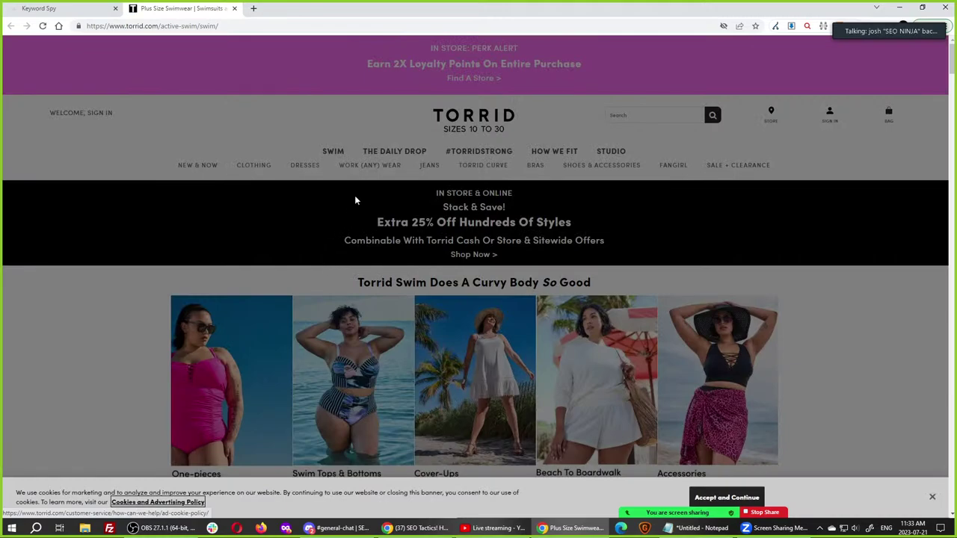
pyautogui.scroll(-4, 631, 222)
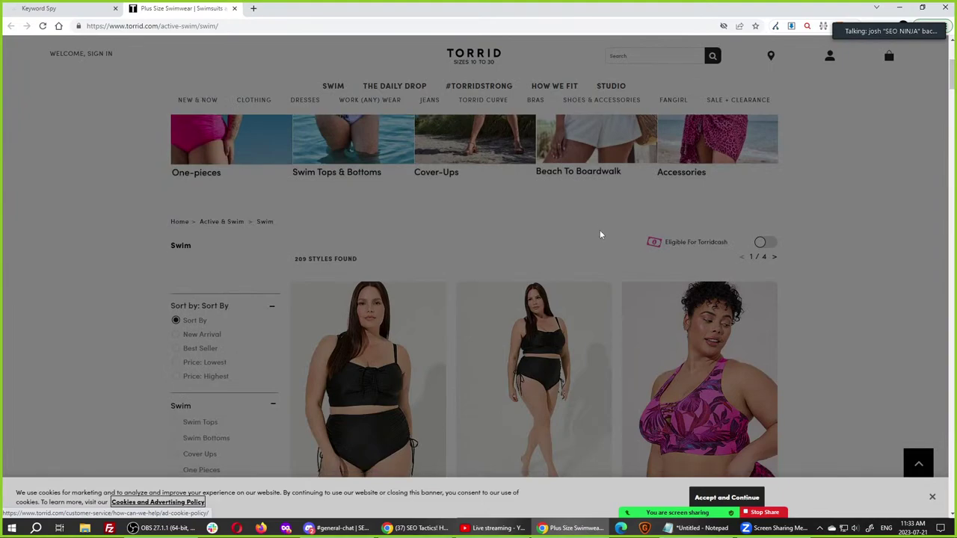
pyautogui.scroll(-6, 591, 240)
pyautogui.scroll(-8, 570, 248)
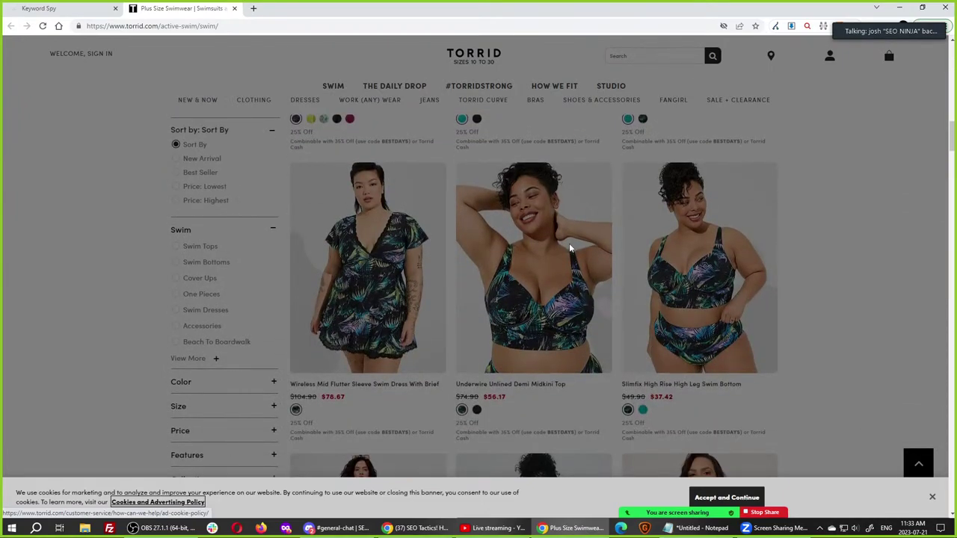
pyautogui.scroll(-7, 570, 248)
pyautogui.scroll(-5, 569, 247)
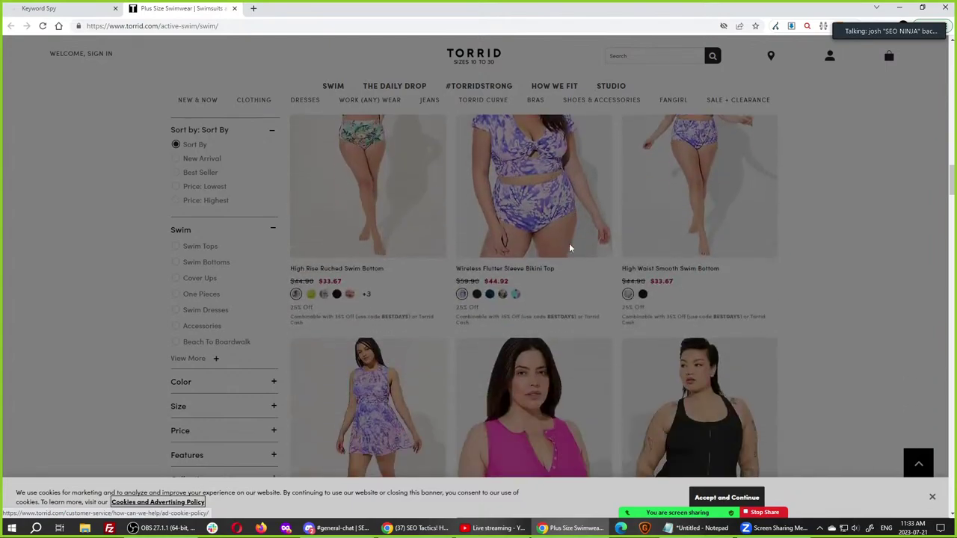
pyautogui.scroll(-5, 570, 248)
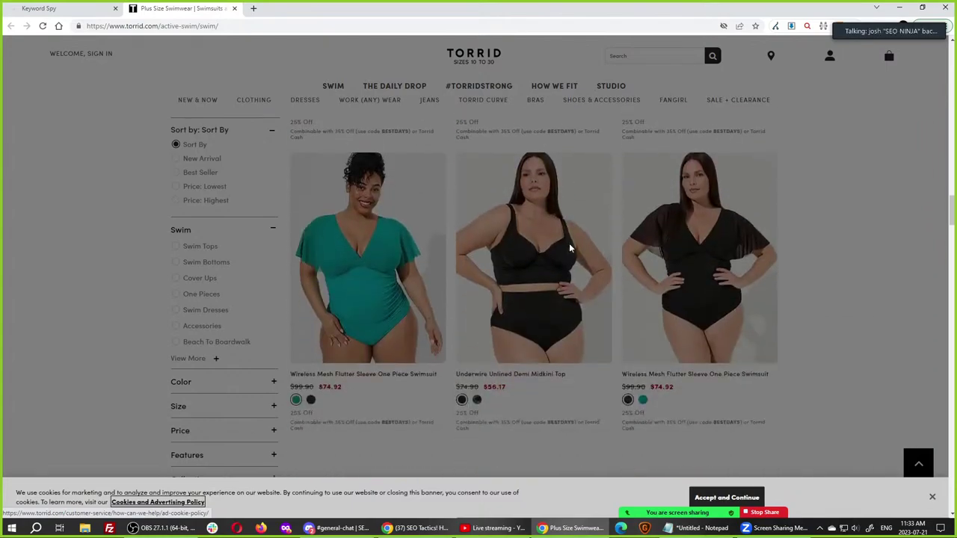
pyautogui.scroll(5, 570, 247)
pyautogui.scroll(15, 570, 248)
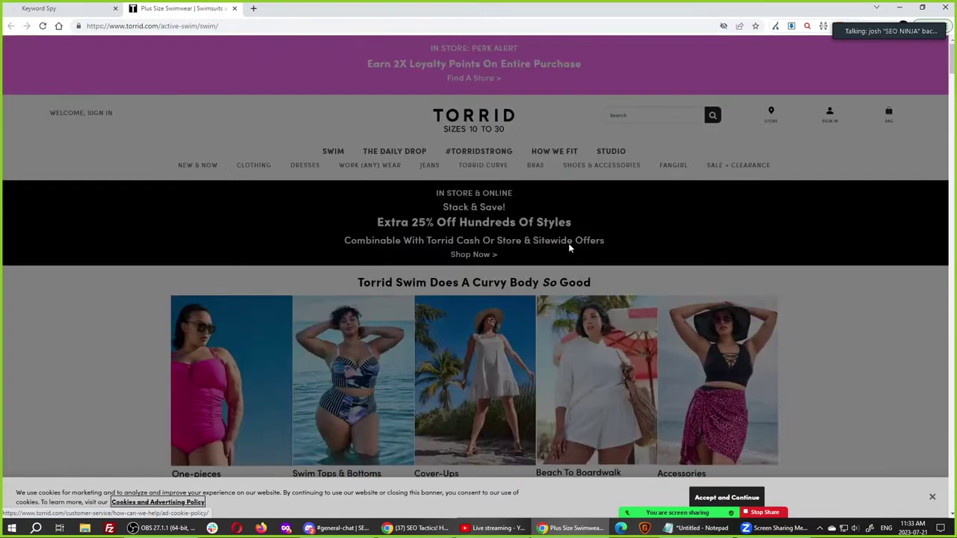
pyautogui.click(135, 26)
pyautogui.click(159, 27)
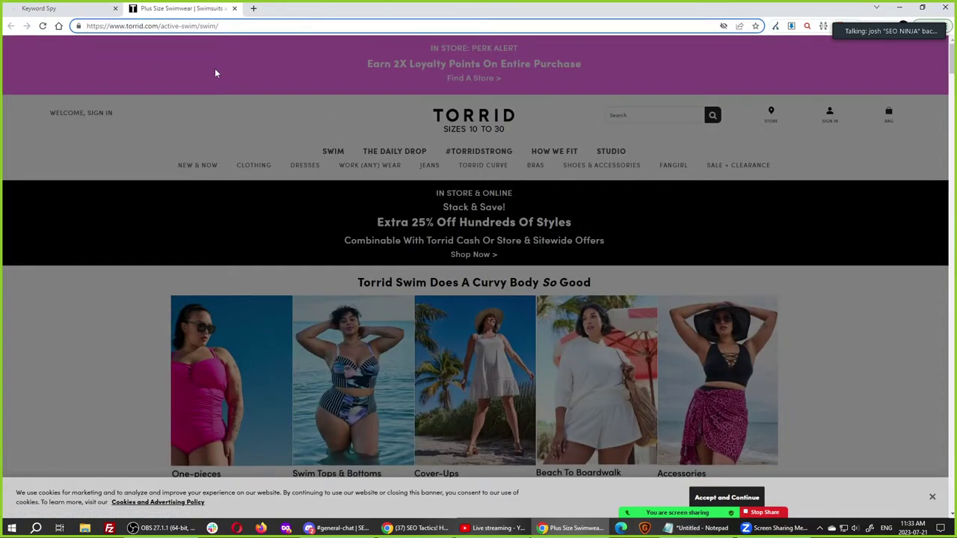
pyautogui.hotkey('shift', 'Home')
pyautogui.hotkey('ctrl', 'c')
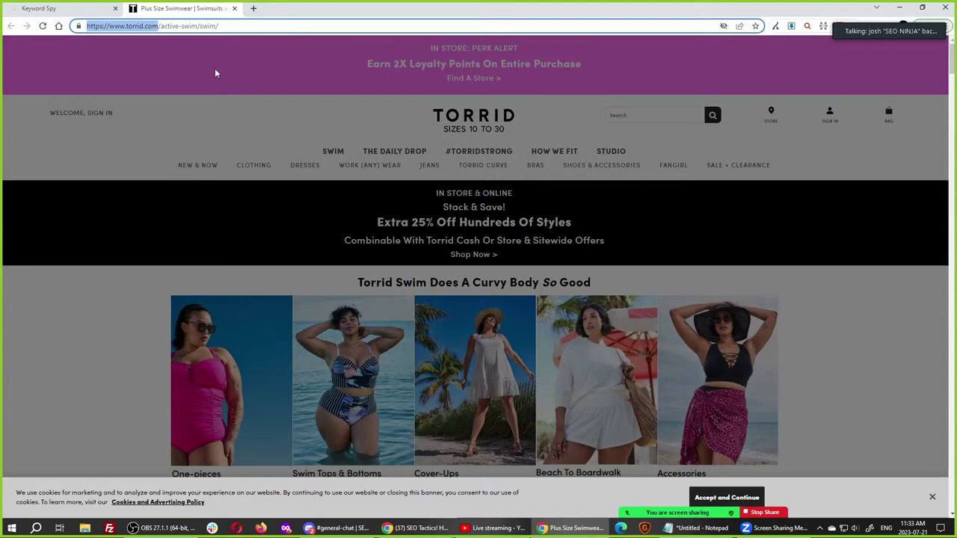
# Open ChatGPT in a new browser tab and log back in with the saved account credentials.
pyautogui.click(253, 8)
pyautogui.write('chatgpt')
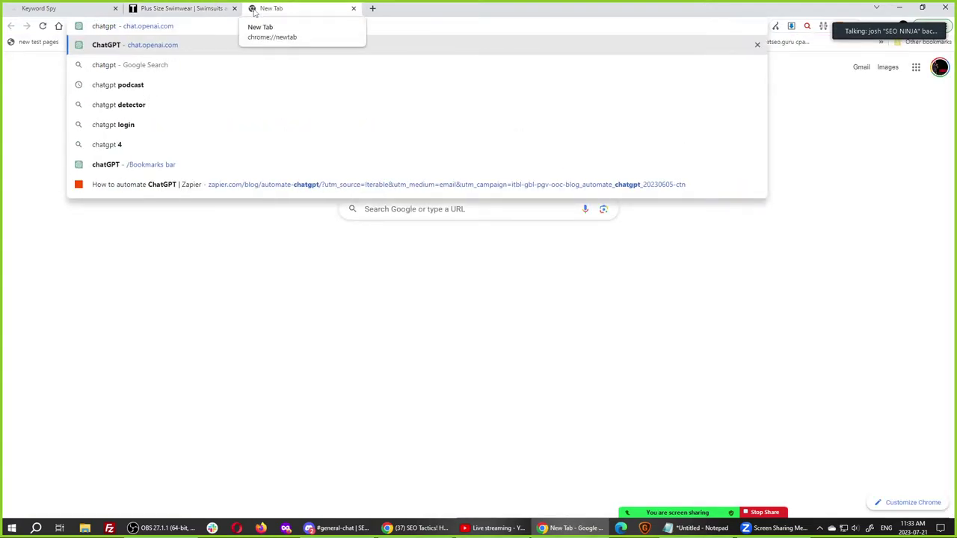
pyautogui.press('Return')
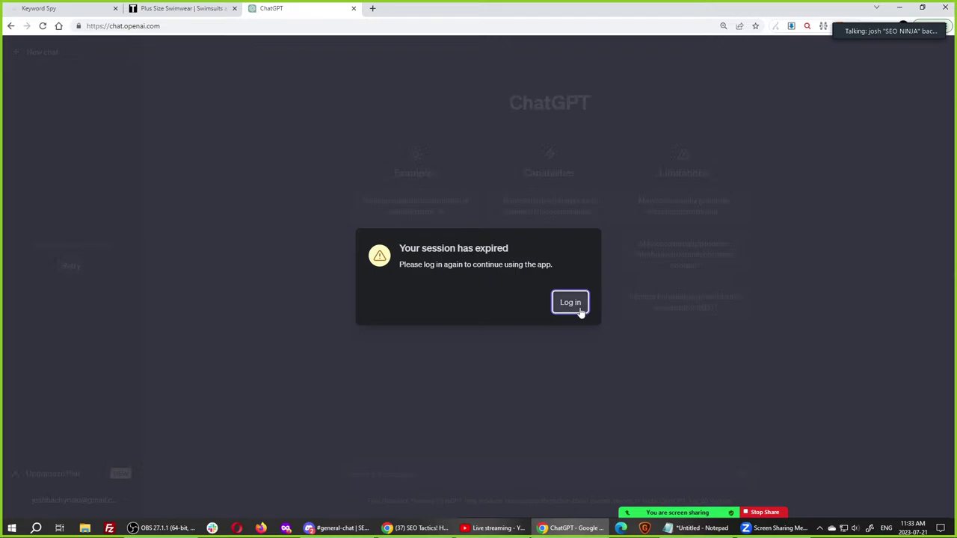
pyautogui.click(580, 311)
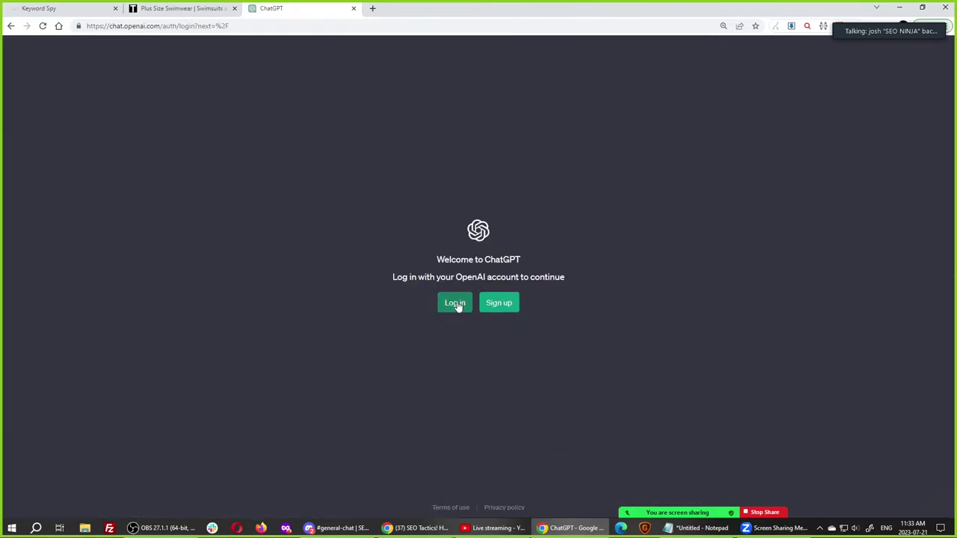
pyautogui.click(455, 304)
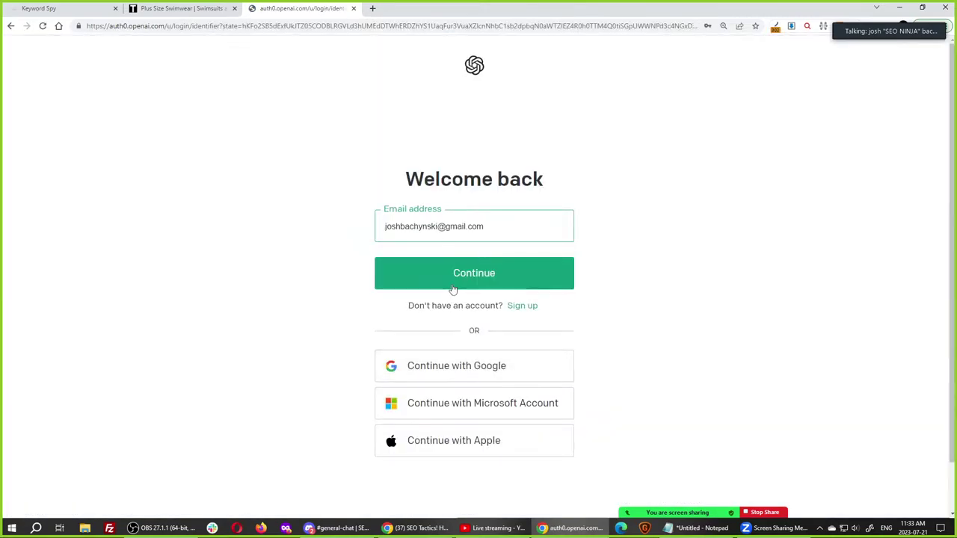
pyautogui.press('Return')
pyautogui.click(474, 374)
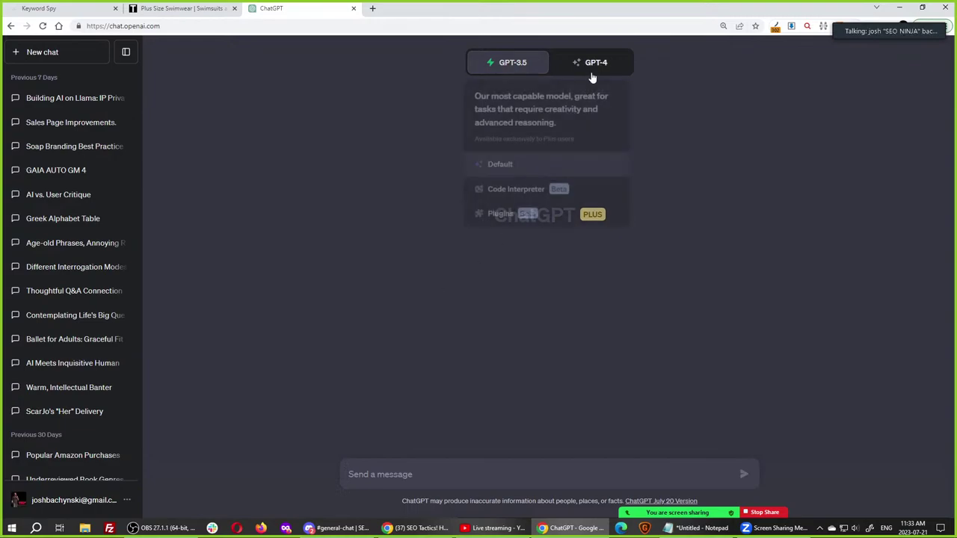
pyautogui.write('who is')
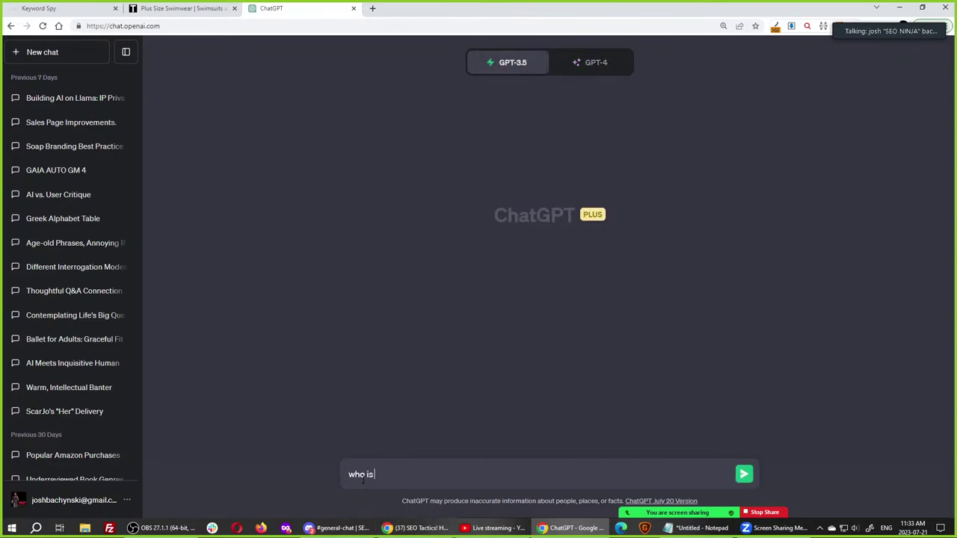
pyautogui.hotkey('ctrl', 'v')
pyautogui.write('what do')
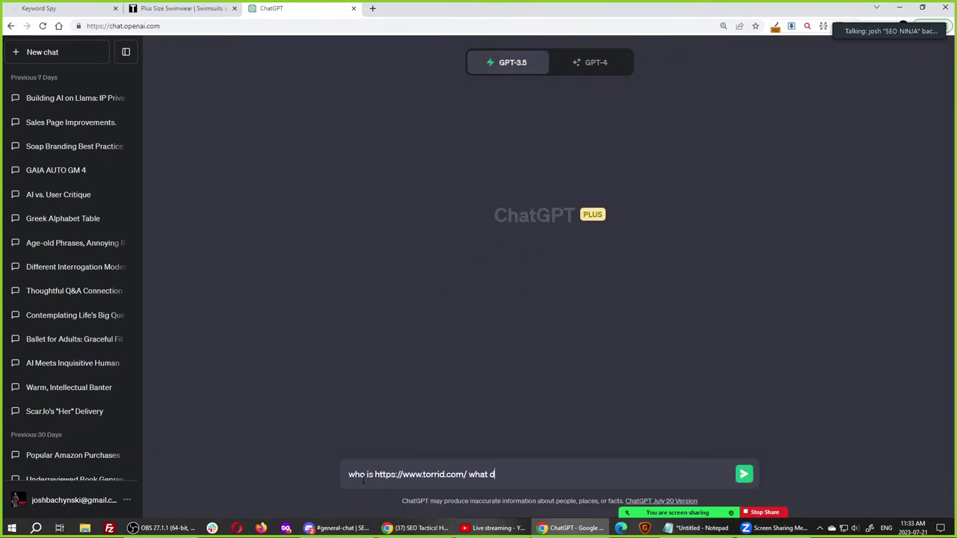
pyautogui.press('BackSpace')
pyautogui.press('BackSpace')
pyautogui.write('do they do?')
pyautogui.press('Return')
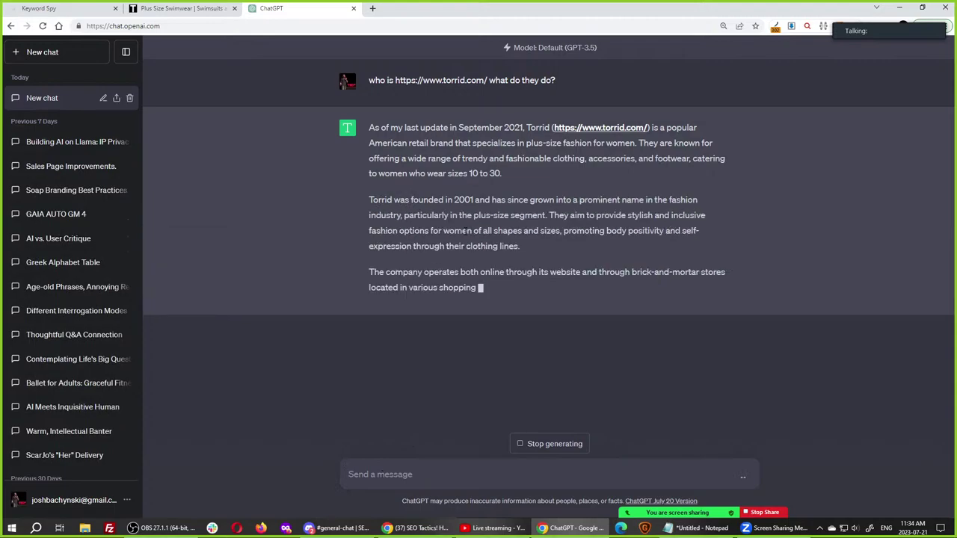
# Read ChatGPT's answer about Torrid and highlight the phrase "in plus-size fashion for women".
pyautogui.tripleClick(445, 138)
pyautogui.click(446, 138)
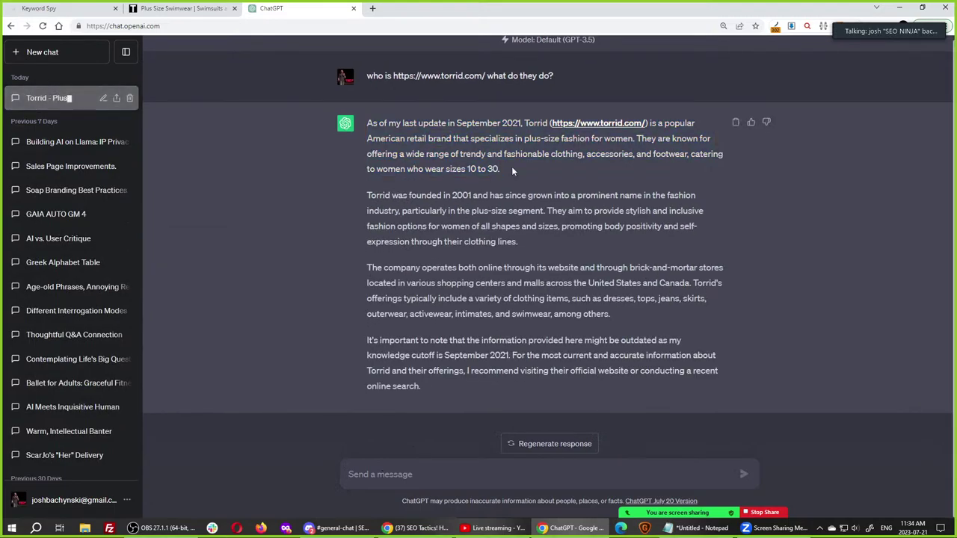
pyautogui.moveTo(515, 138); pyautogui.dragTo(634, 139)
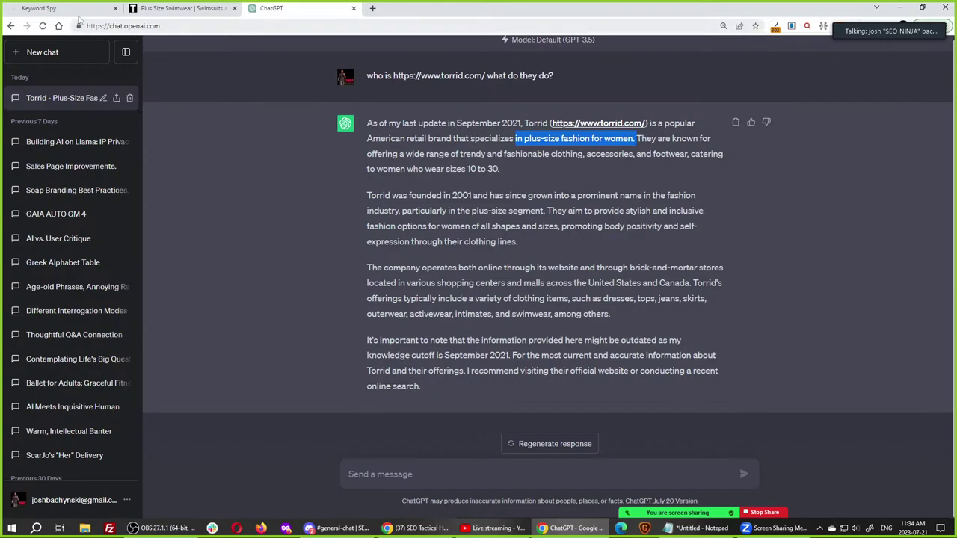
# Return to the Keyword Spy breakdown and highlight the average difficulty percentage and the keyword "swimsuits for full figures".
pyautogui.hotkey('ctrl', '1')
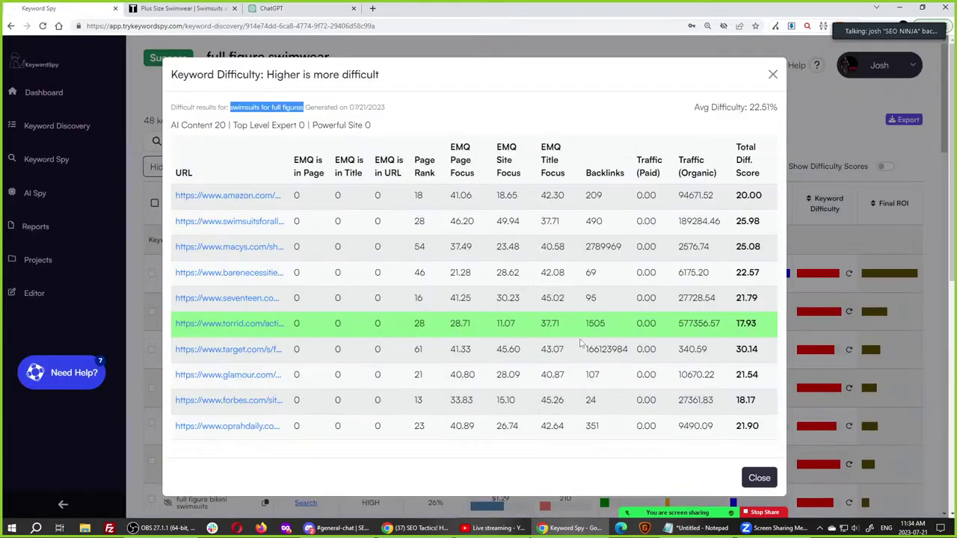
pyautogui.click(558, 108)
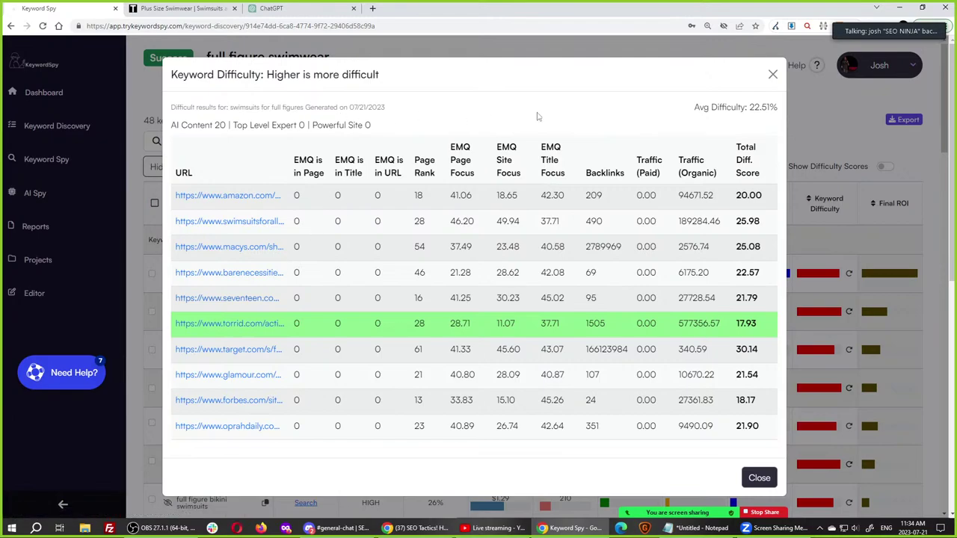
pyautogui.moveTo(749, 106); pyautogui.dragTo(777, 107)
pyautogui.moveTo(749, 107); pyautogui.dragTo(785, 110)
pyautogui.moveTo(231, 107); pyautogui.dragTo(304, 107)
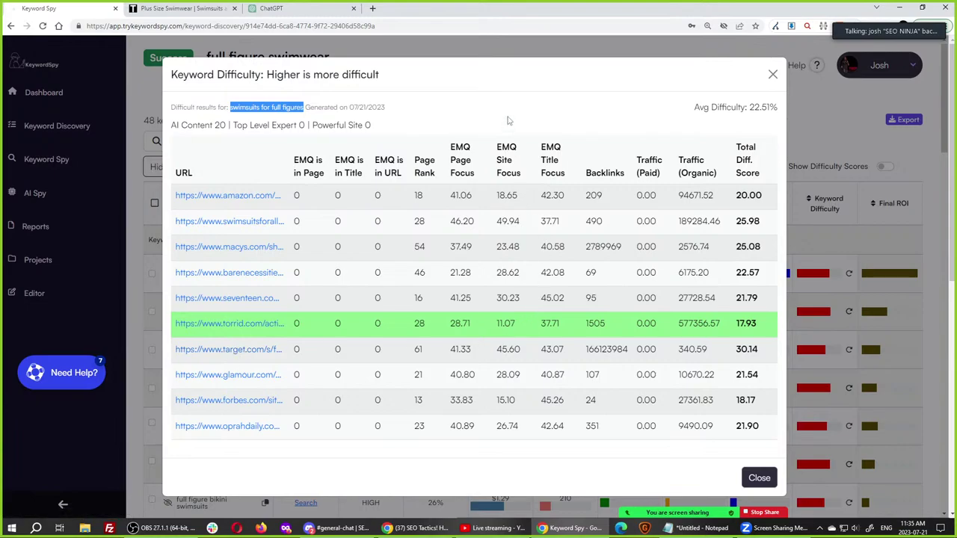
pyautogui.moveTo(749, 107); pyautogui.dragTo(780, 111)
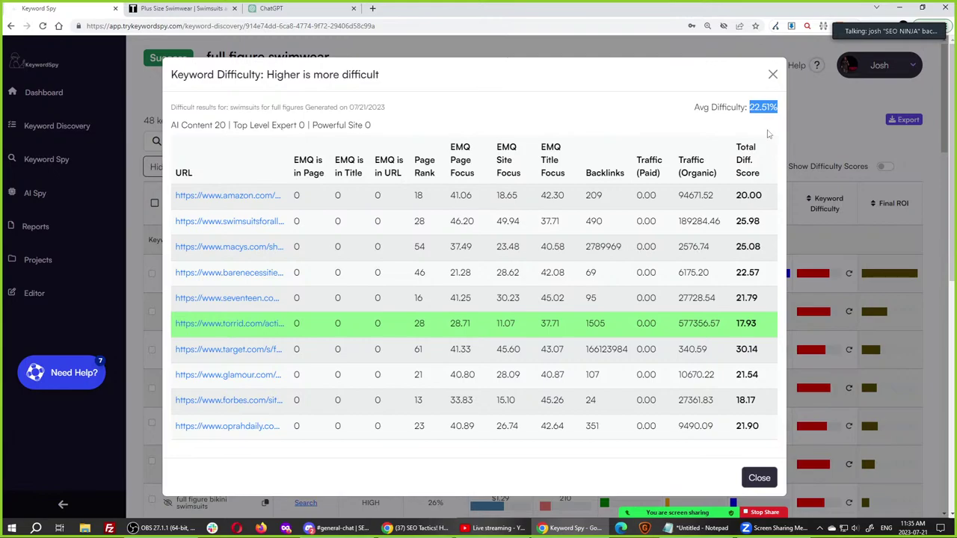
# Close the difficulty breakdown, highlight the "full figure swimwear" seed keyword and sort the keyword ideas by Keyword Difficulty, lowest first.
pyautogui.click(773, 74)
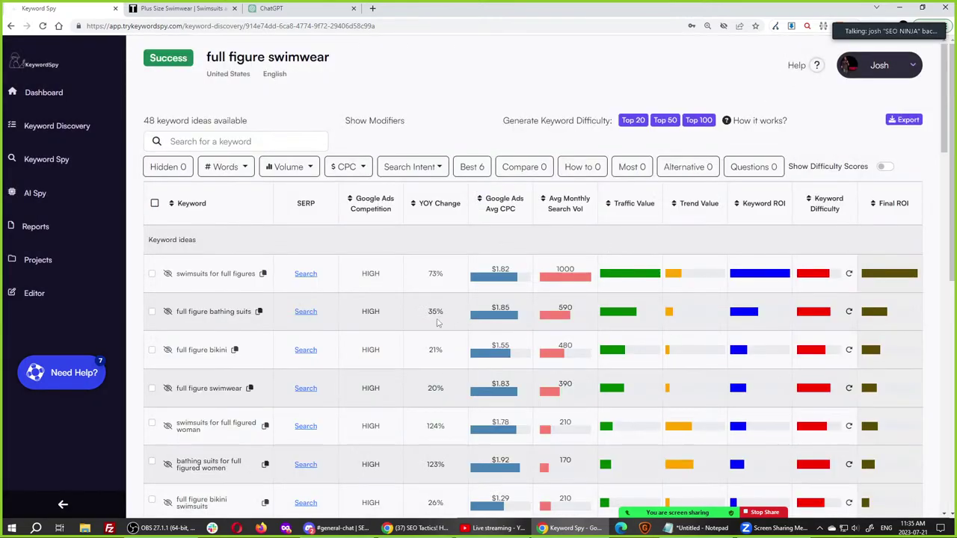
pyautogui.moveTo(269, 56); pyautogui.dragTo(266, 57)
pyautogui.tripleClick(266, 57)
pyautogui.click(419, 94)
pyautogui.click(824, 212)
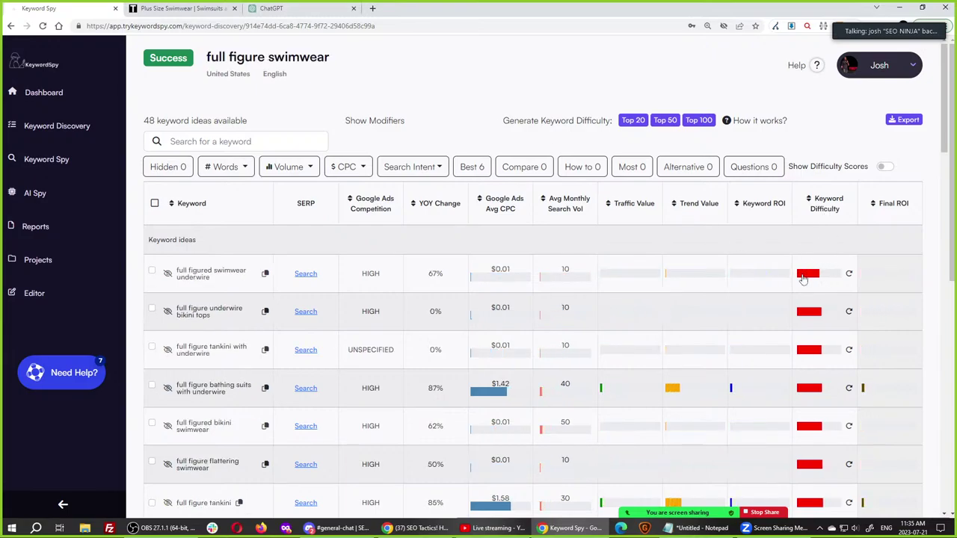
# Compare "full figured swimwear underwire" with "full figure underwire bikini tops" and open the keyword difficulty breakdown for "full figured swimwear underwire".
pyautogui.moveTo(803, 278)
pyautogui.click(202, 317)
pyautogui.click(207, 275)
pyautogui.click(229, 270)
pyautogui.click(212, 316)
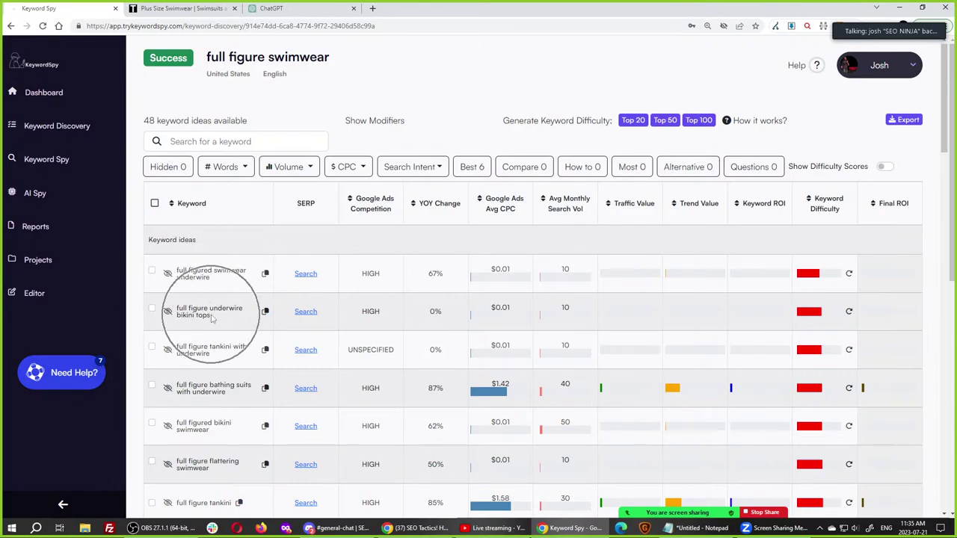
pyautogui.click(210, 280)
pyautogui.click(213, 313)
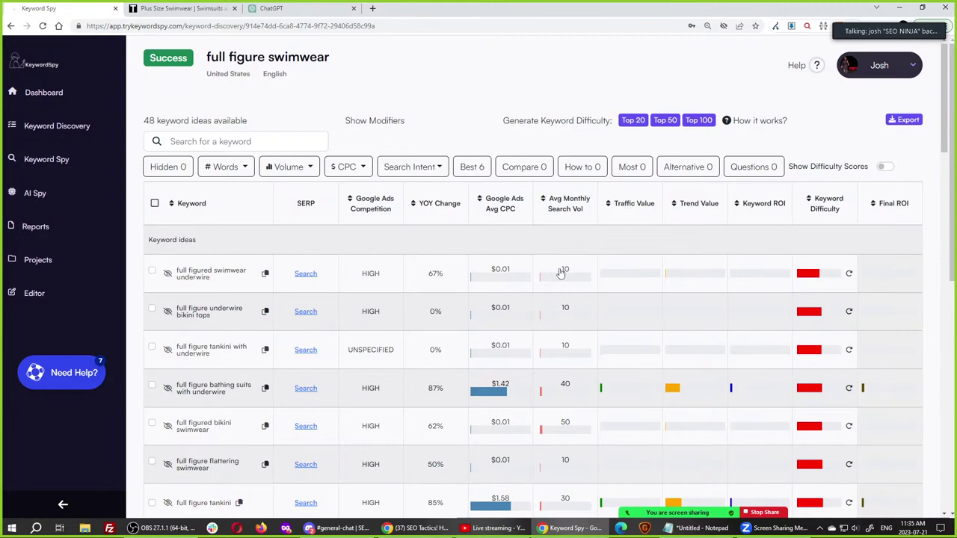
pyautogui.click(218, 284)
pyautogui.click(799, 275)
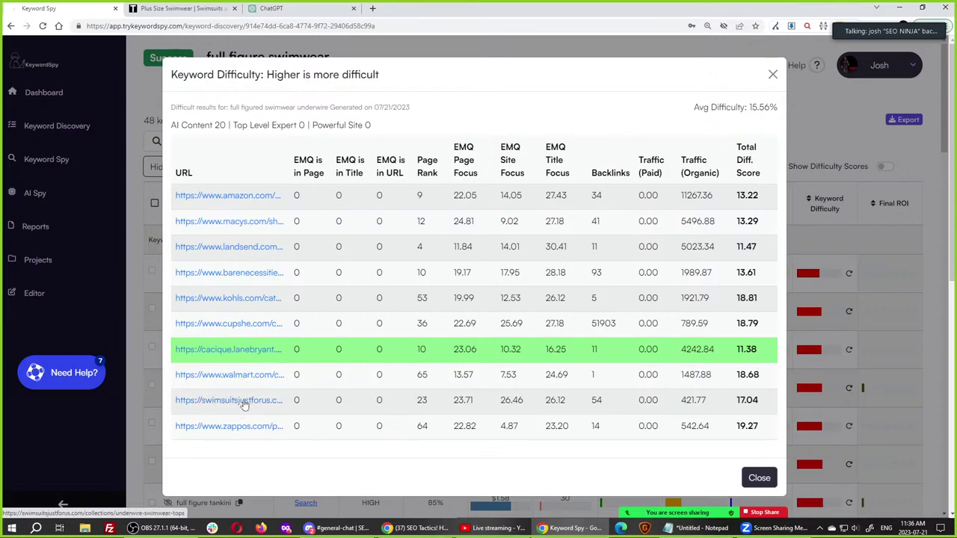
# Open the Bare Necessities result from the difficulty breakdown and view the product page of the Birdsong Deep Ocean Tie Front Bikini Top.
pyautogui.click(242, 273)
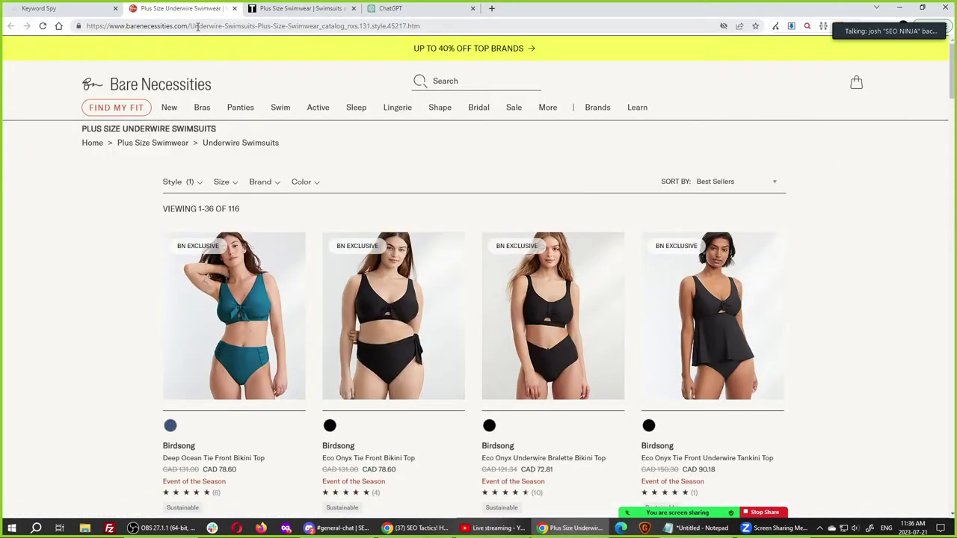
pyautogui.scroll(-3, 214, 338)
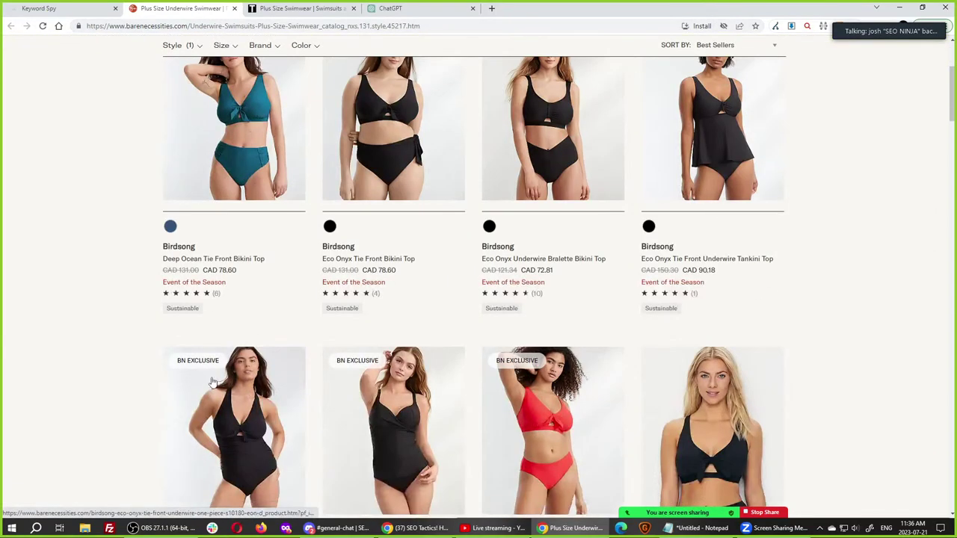
pyautogui.click(213, 273)
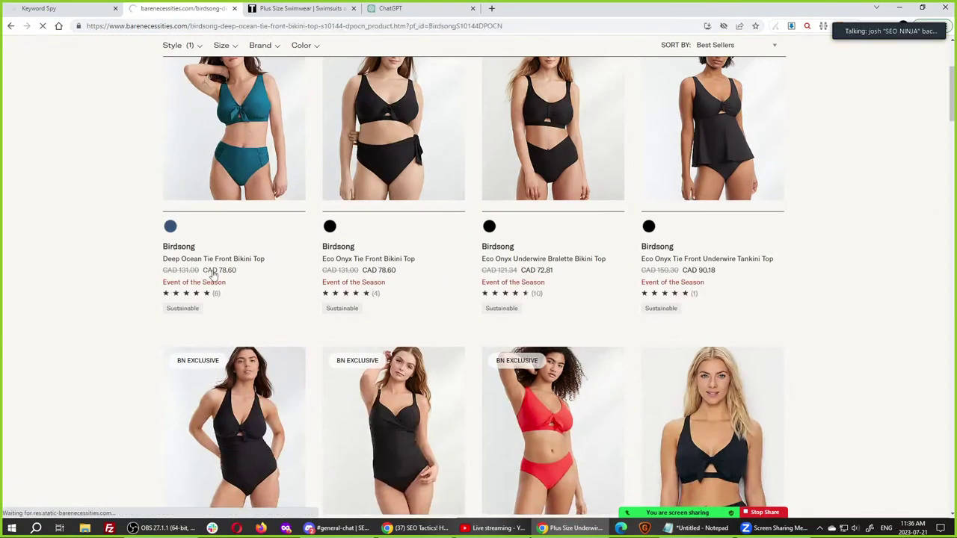
# Add the Deep Ocean Tie Front Bikini Top to the bag in band size 32, cup size D, and view the bag.
pyautogui.click(606, 440)
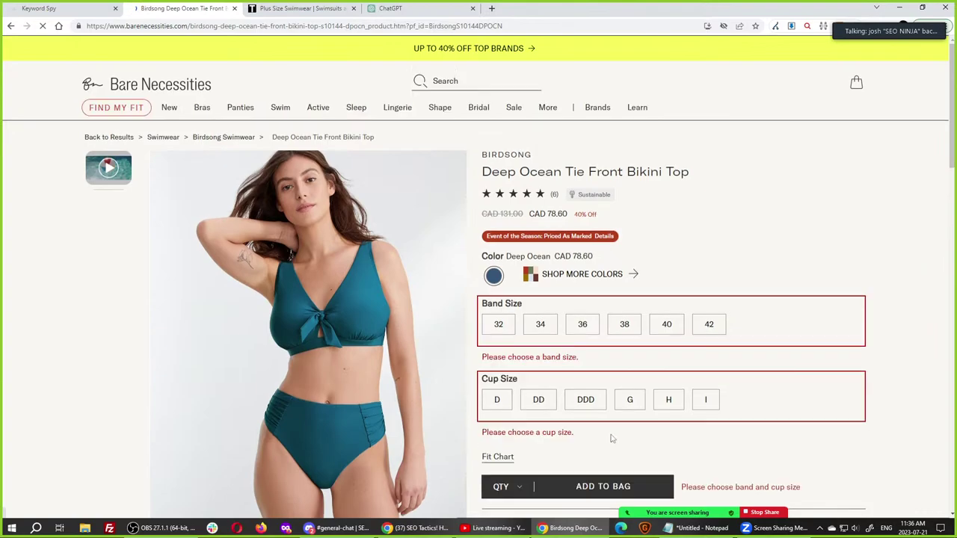
pyautogui.scroll(-3, 647, 441)
pyautogui.click(498, 125)
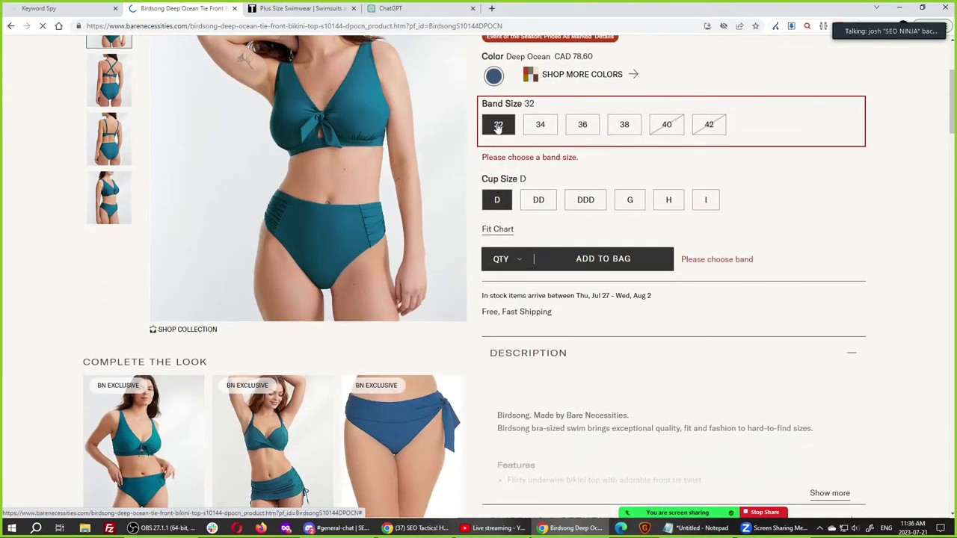
pyautogui.click(497, 200)
pyautogui.click(620, 234)
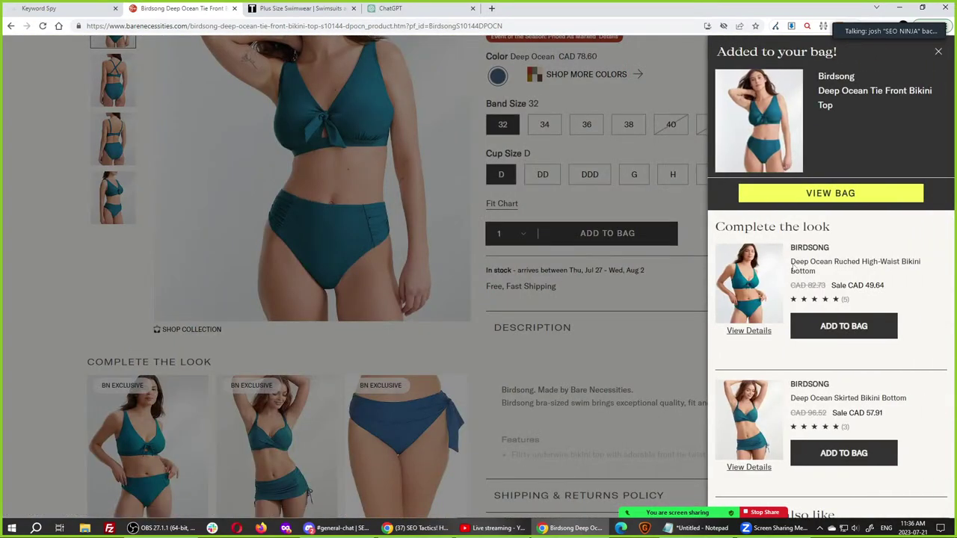
pyautogui.click(841, 194)
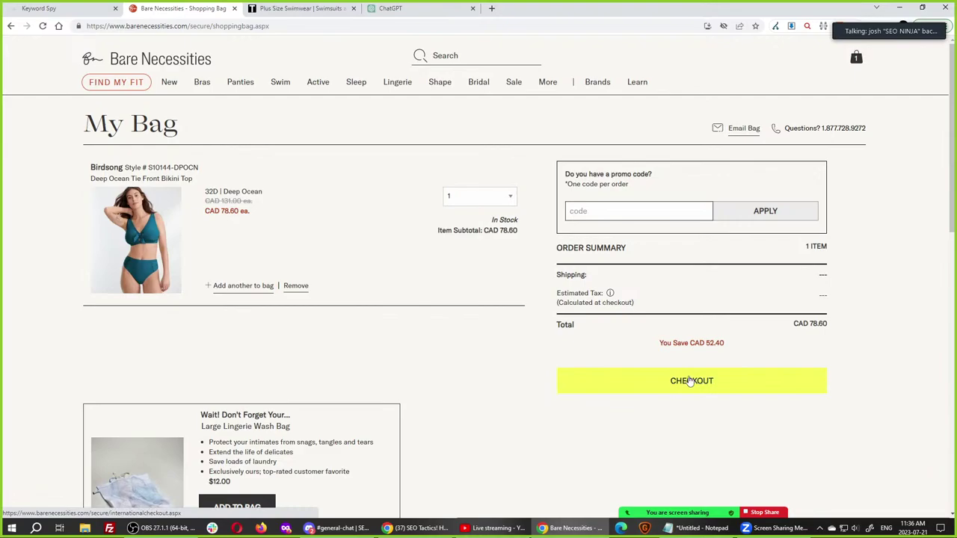
# Look through the shopping bag page down to its footer and open the Bare Necessities About Us page.
pyautogui.scroll(-3, 353, 323)
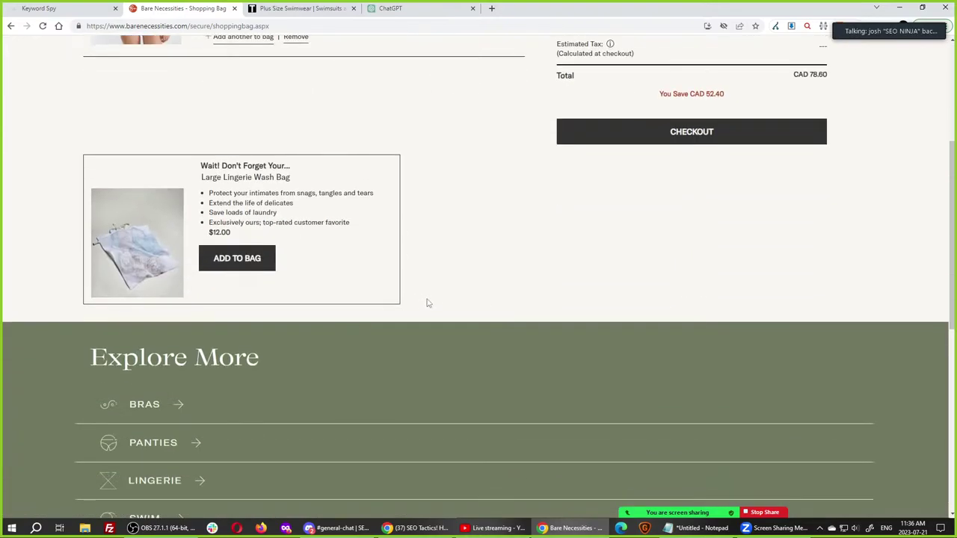
pyautogui.scroll(-3, 436, 295)
pyautogui.scroll(-3, 437, 299)
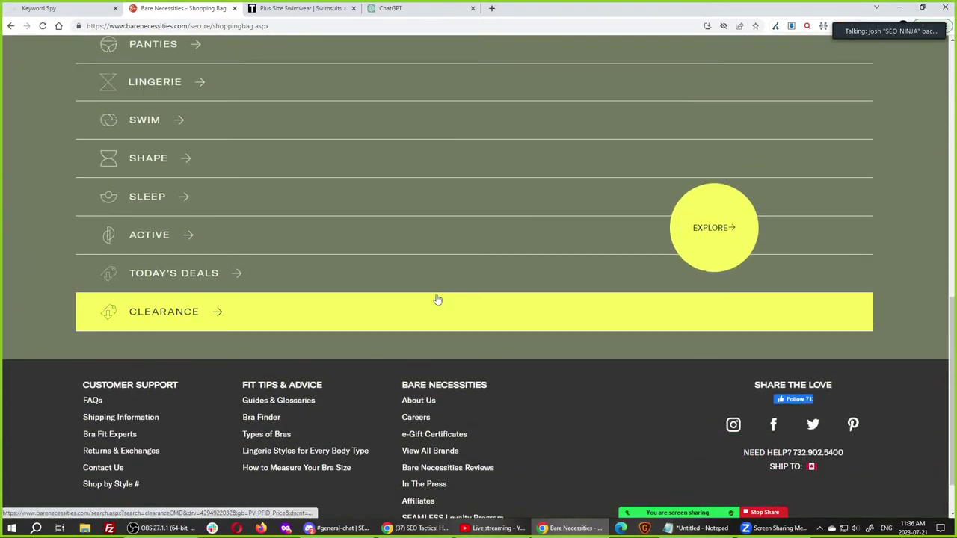
pyautogui.scroll(-2, 438, 299)
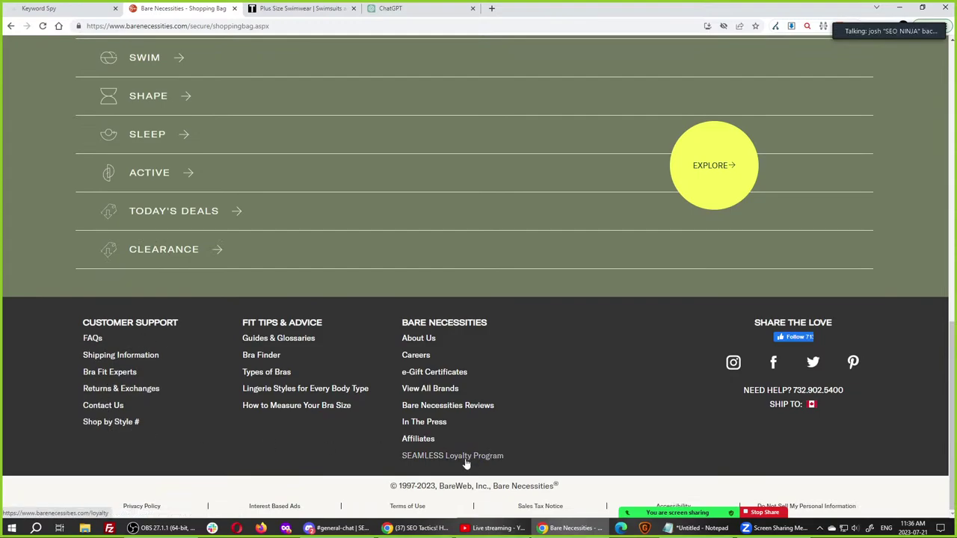
pyautogui.click(436, 341)
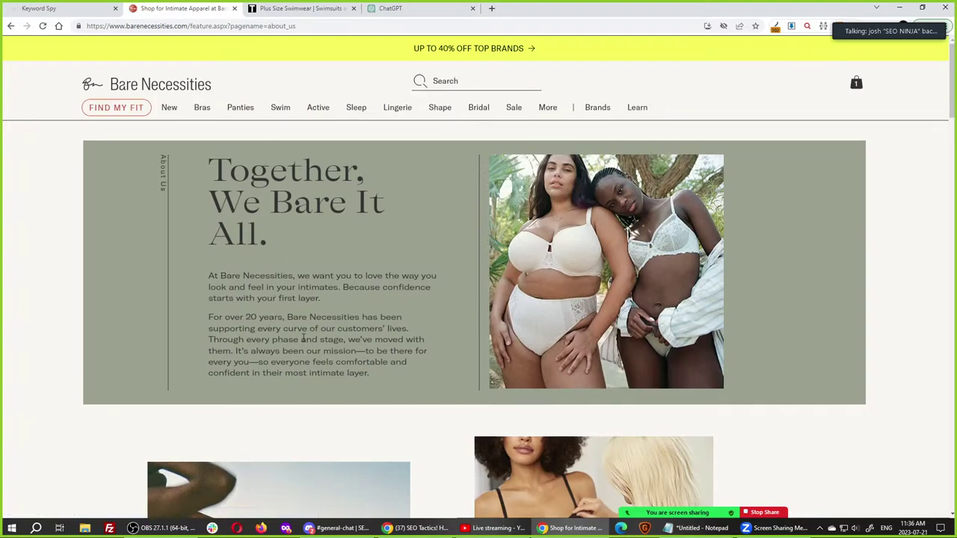
# Read the Bare Necessities About Us page, including its brand story and values, and check the store's product categories for competitor relevance.
pyautogui.scroll(-4, 351, 355)
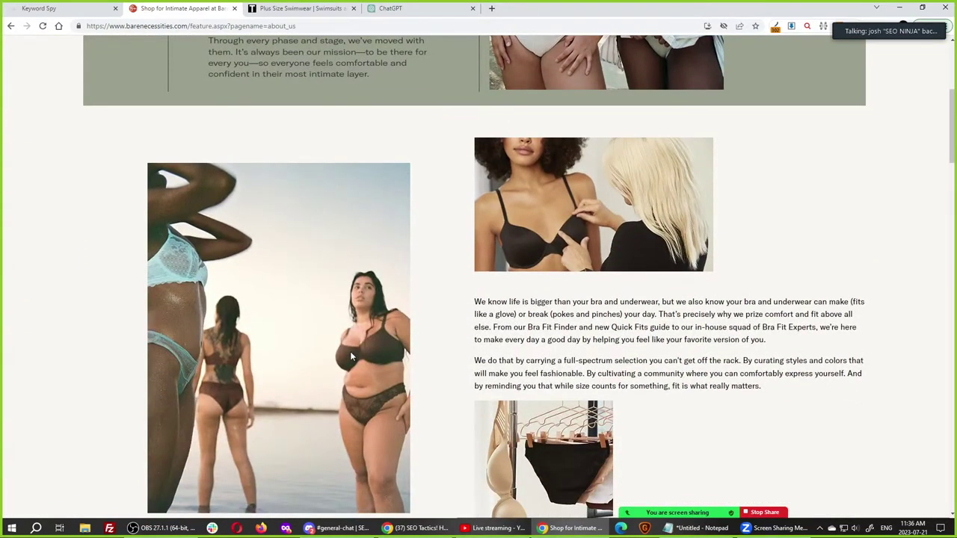
pyautogui.scroll(-5, 684, 336)
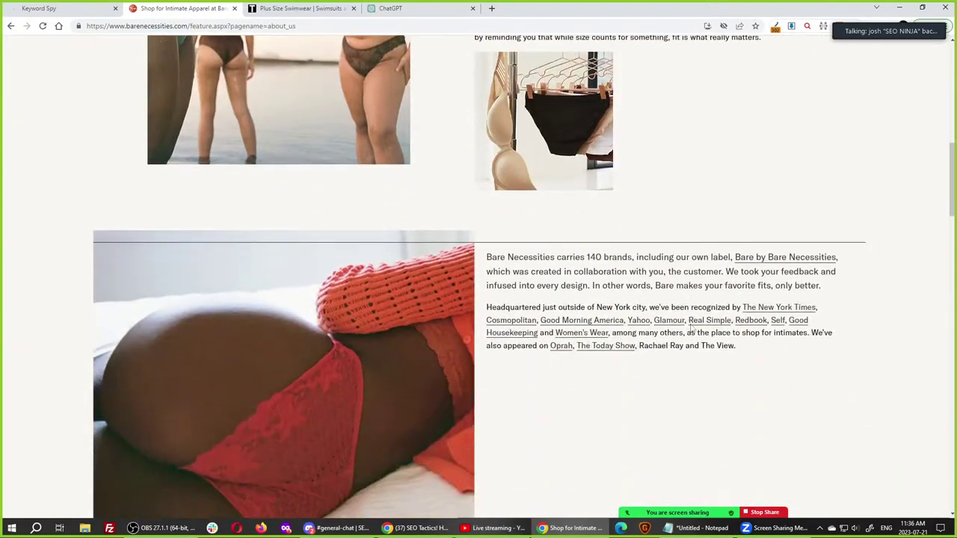
pyautogui.scroll(-1, 690, 327)
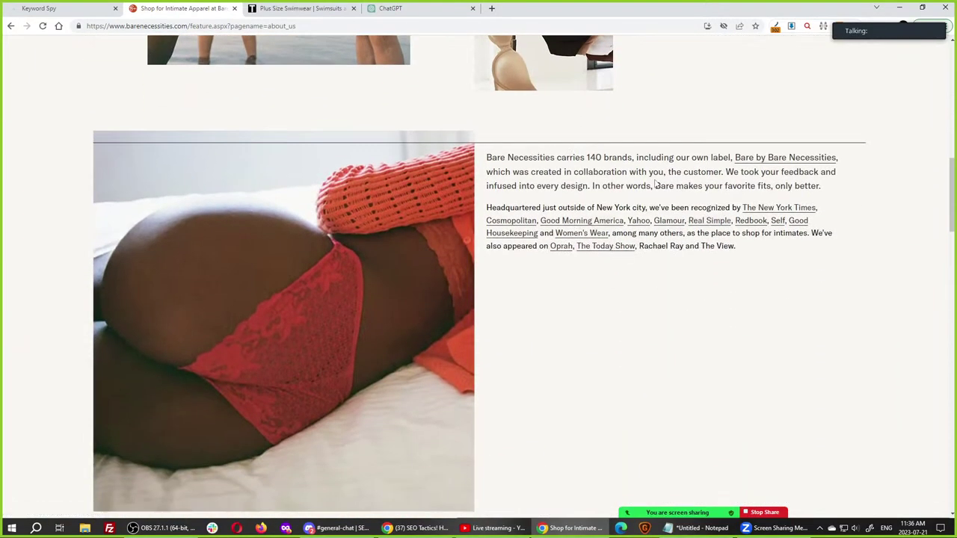
pyautogui.scroll(-7, 681, 260)
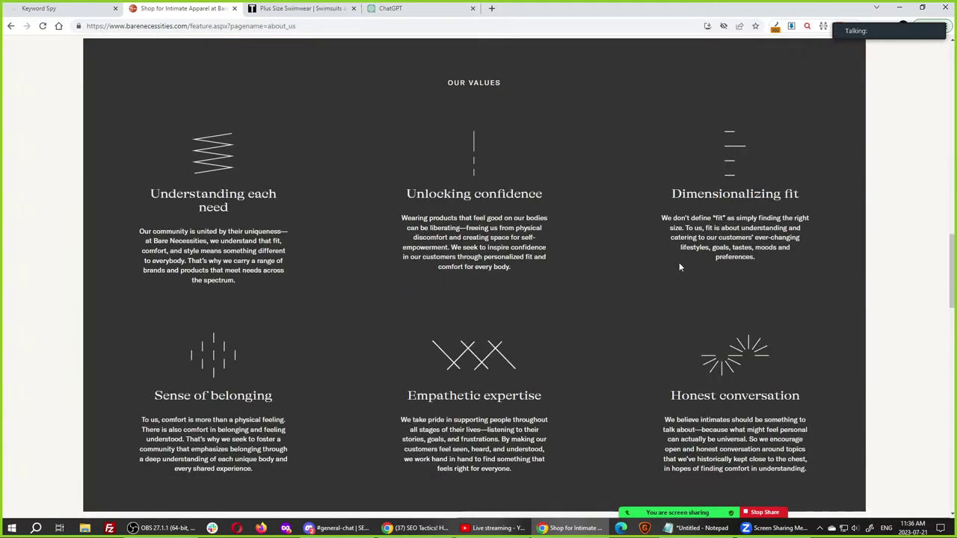
pyautogui.scroll(8, 680, 266)
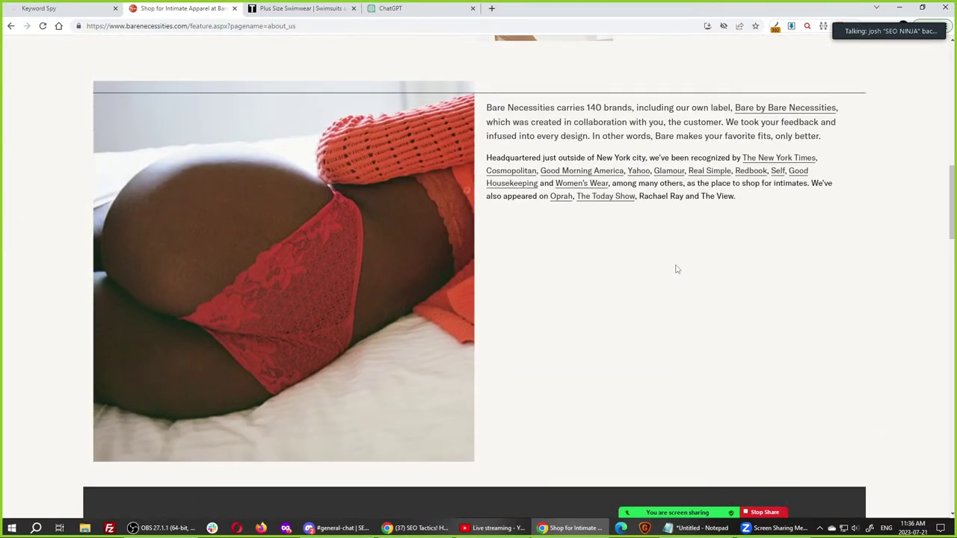
pyautogui.scroll(7, 675, 270)
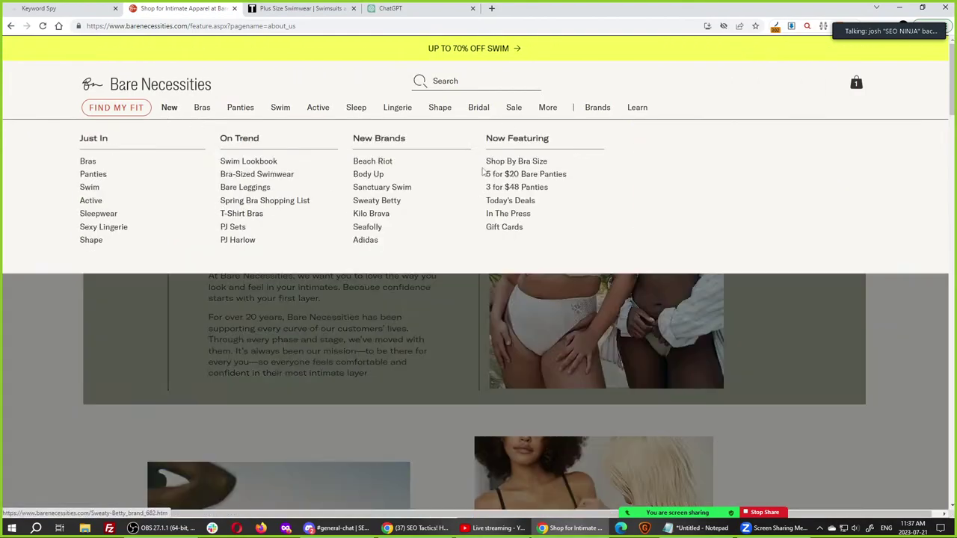
pyautogui.moveTo(547, 107)
# Close the Bare Necessities page and the keyword difficulty breakdown, and enlarge the keyword ideas page to 125%.
pyautogui.hotkey('ctrl', 'w')
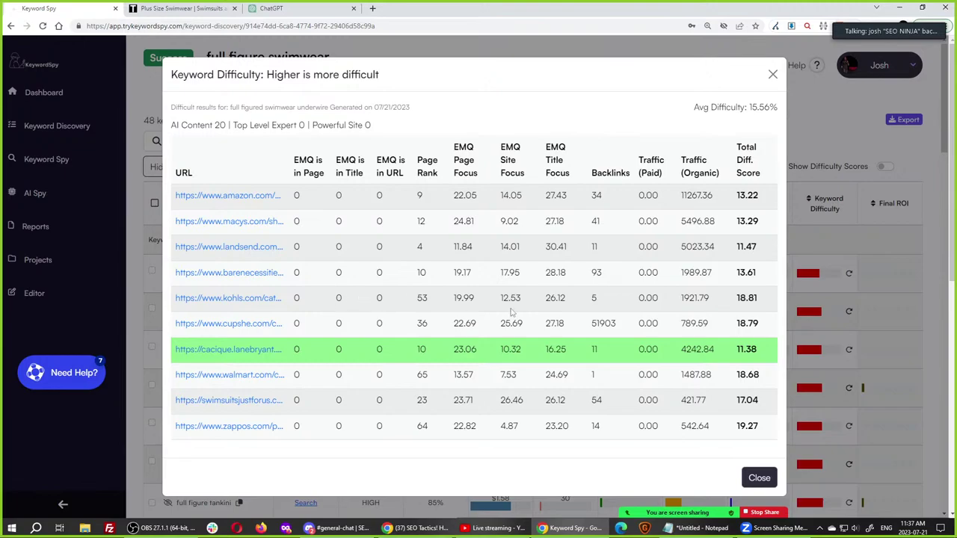
pyautogui.click(758, 478)
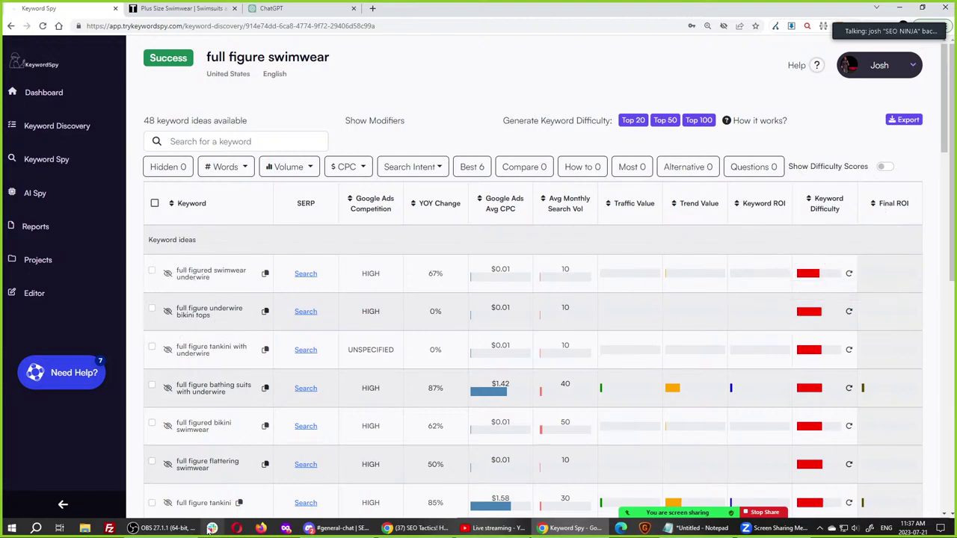
pyautogui.scroll(-3, 213, 302)
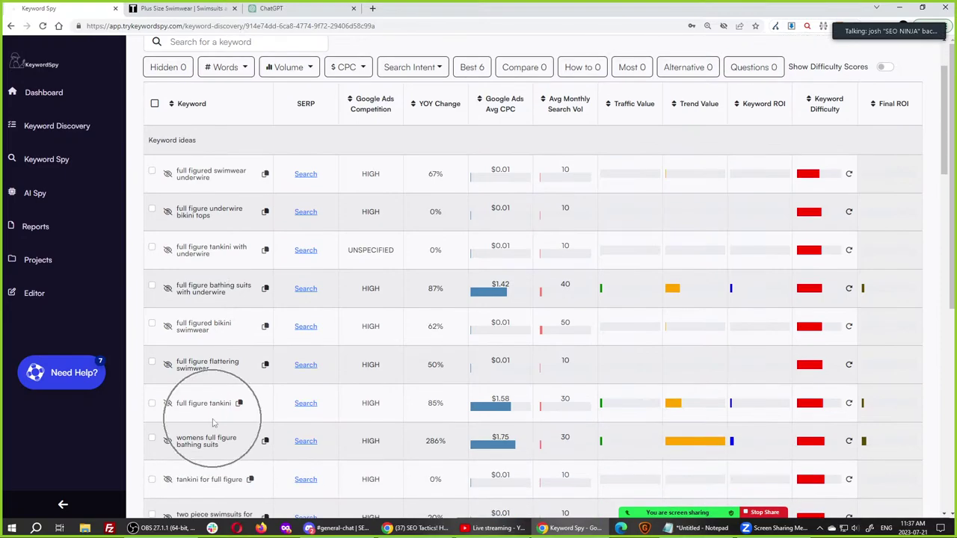
pyautogui.keyDown('ctrl'); pyautogui.scroll(2, 201, 283); pyautogui.keyUp('ctrl')
pyautogui.scroll(1, 198, 255)
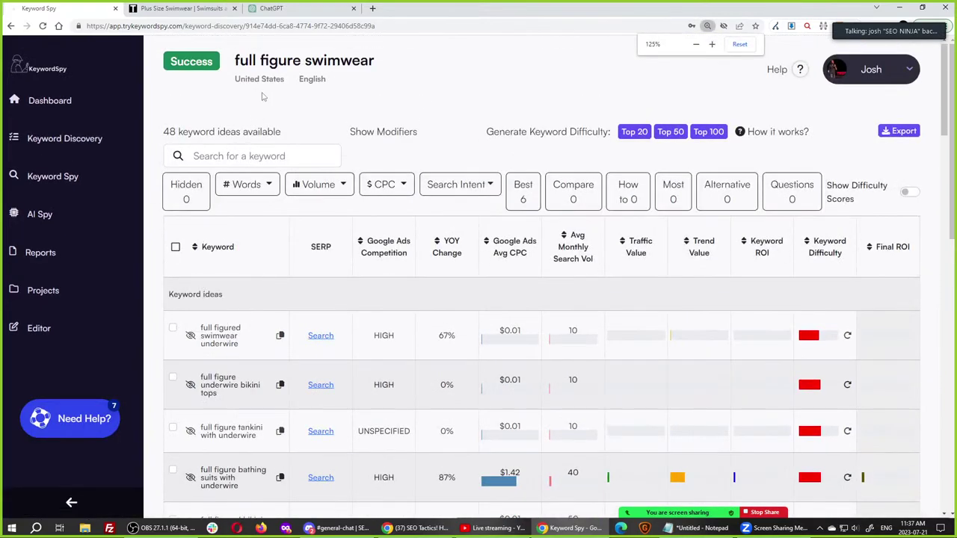
pyautogui.press('ctrl')
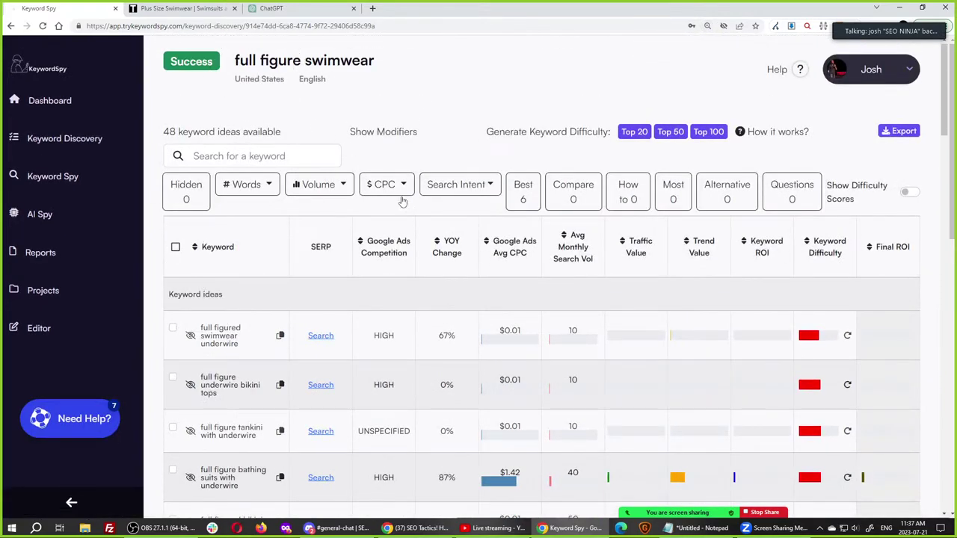
# Sort the keyword ideas by average monthly search volume, highest first, and generate keyword difficulty for the next top 20 keywords.
pyautogui.scroll(-10, 715, 278)
pyautogui.scroll(10, 747, 240)
pyautogui.click(583, 256)
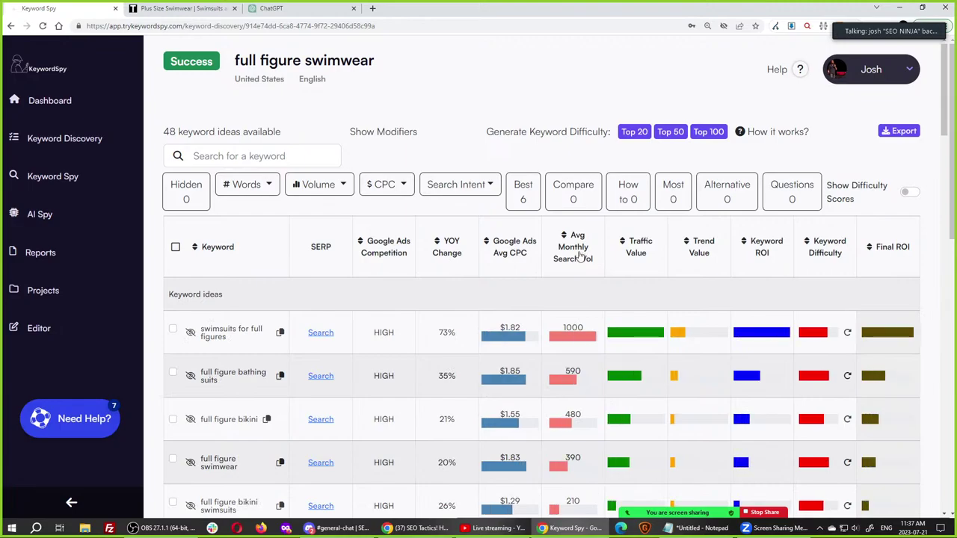
pyautogui.click(581, 255)
pyautogui.scroll(-8, 848, 351)
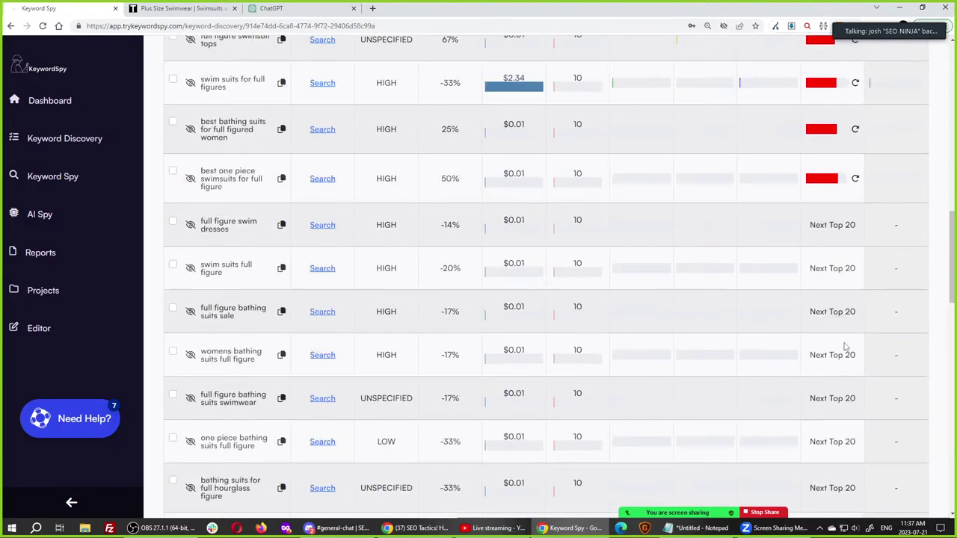
pyautogui.scroll(-1, 846, 346)
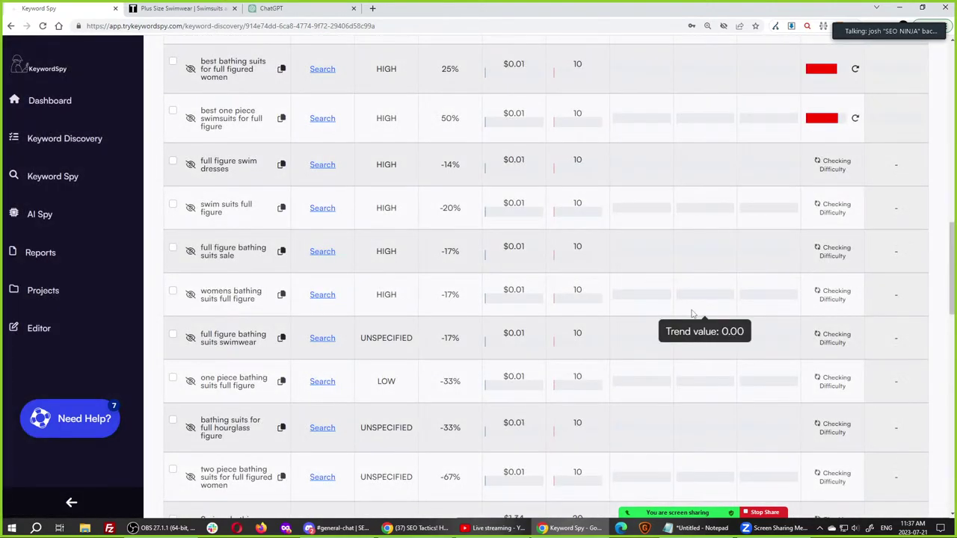